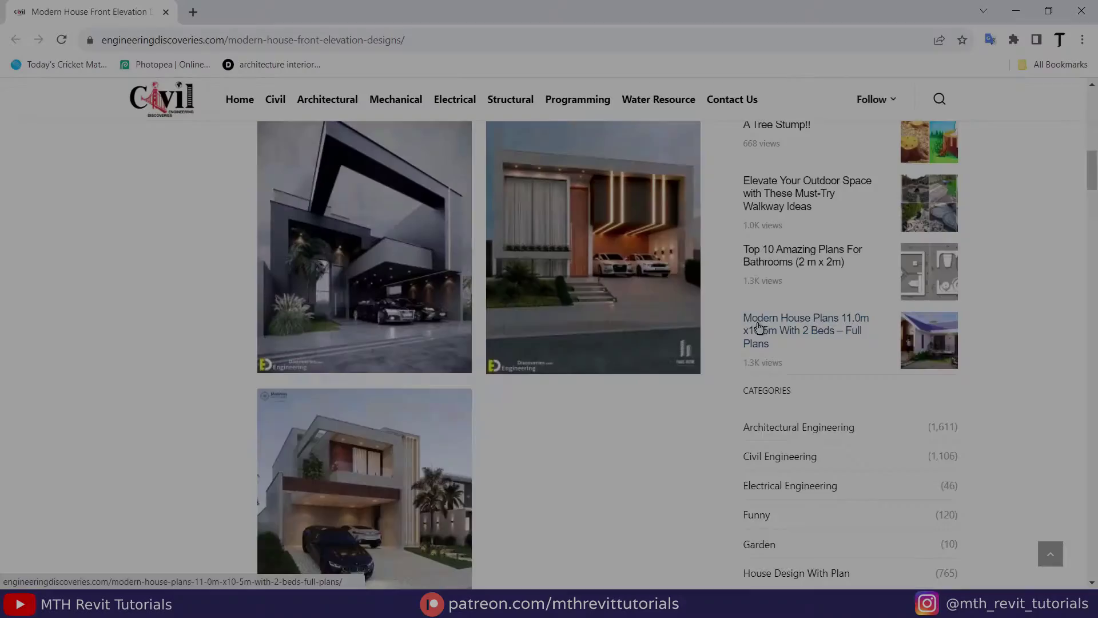
Examine the reference house with curved facade openings on the front elevation designs page, plus its modelled version.
scroll(744, 317, down, 8)
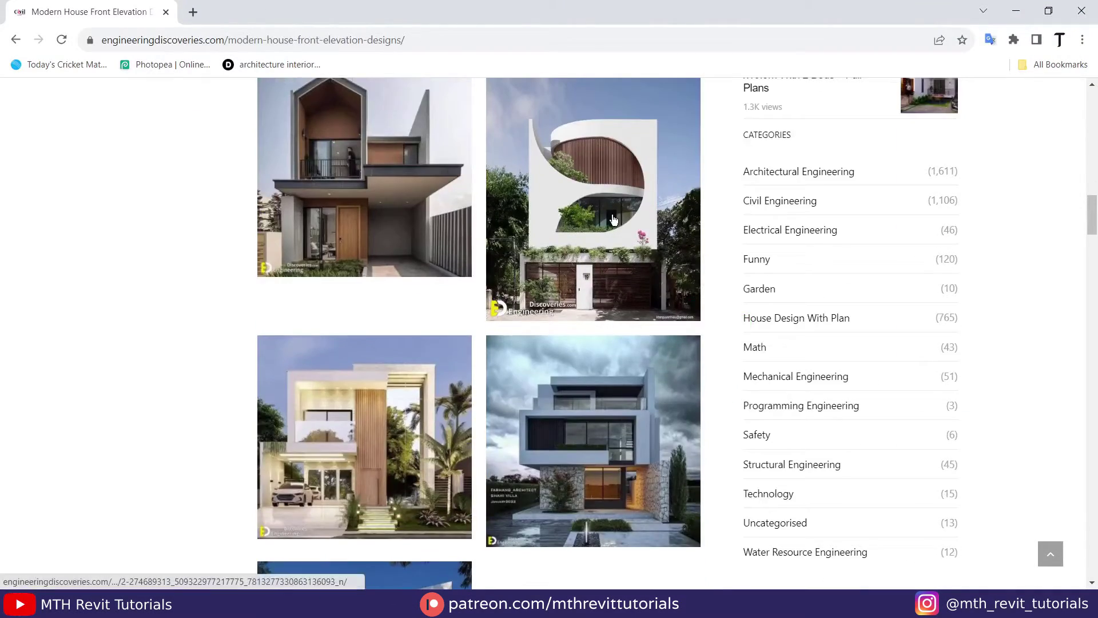
click(576, 208)
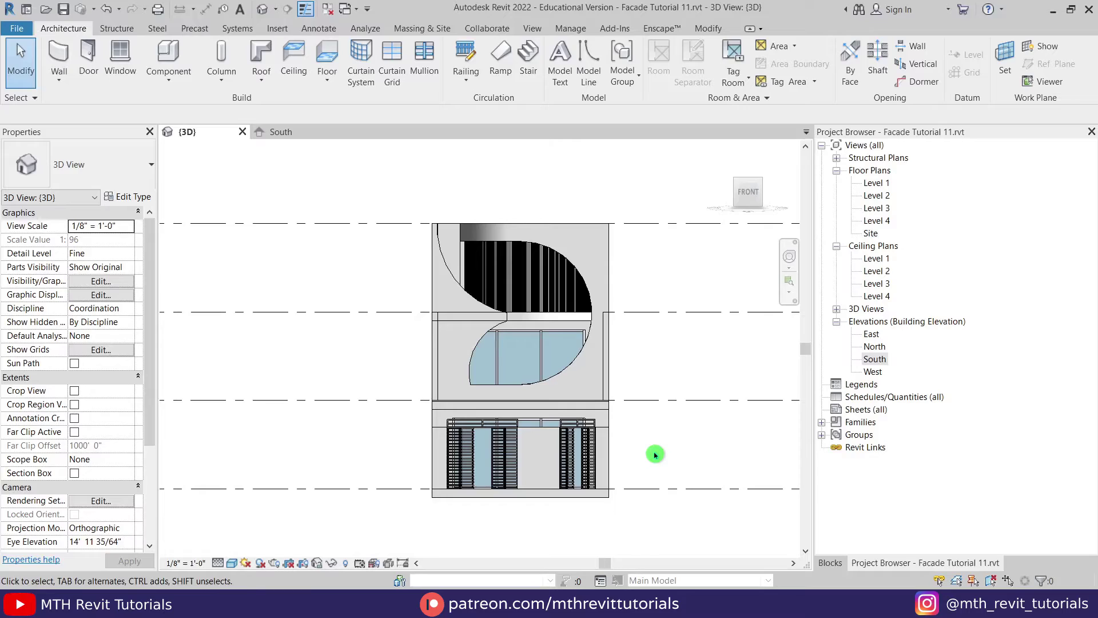
shift+middle_drag(653, 434, 600, 406)
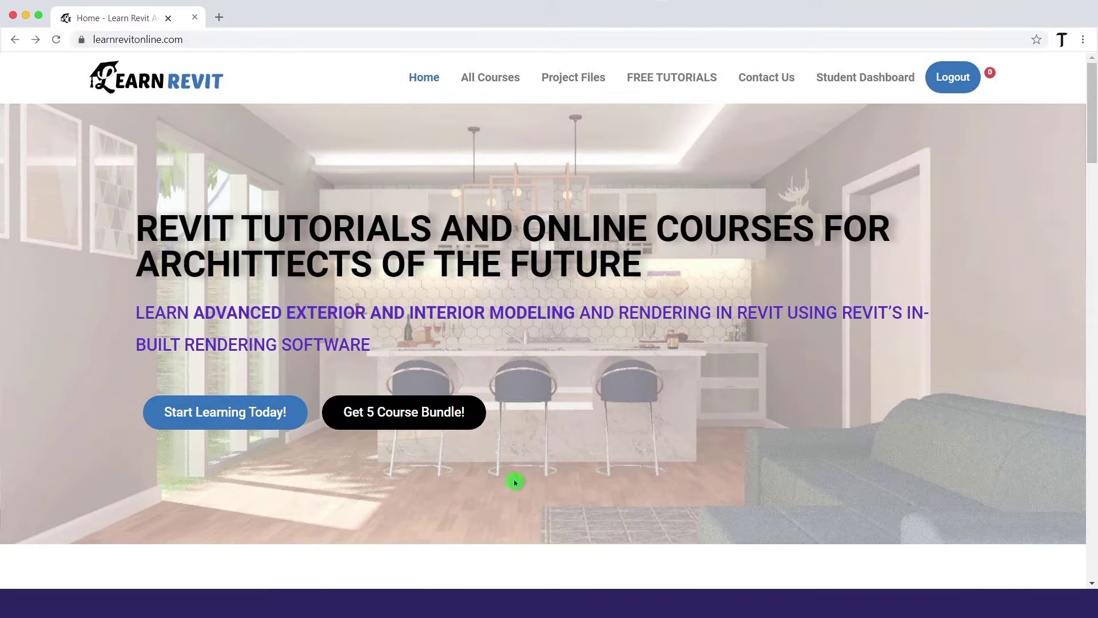
click(447, 424)
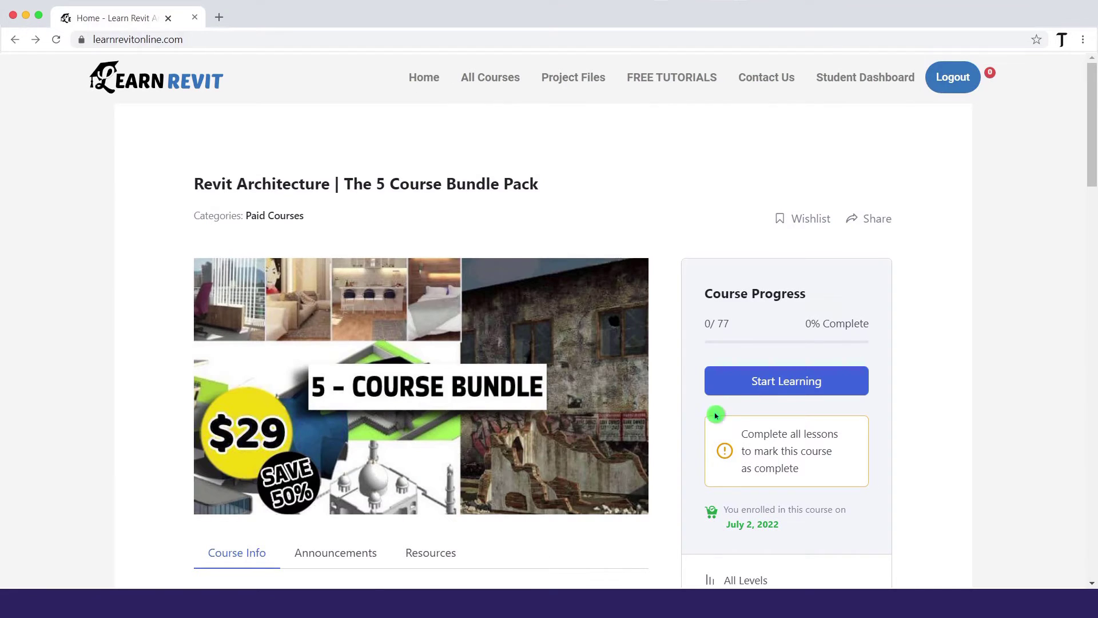
click(718, 387)
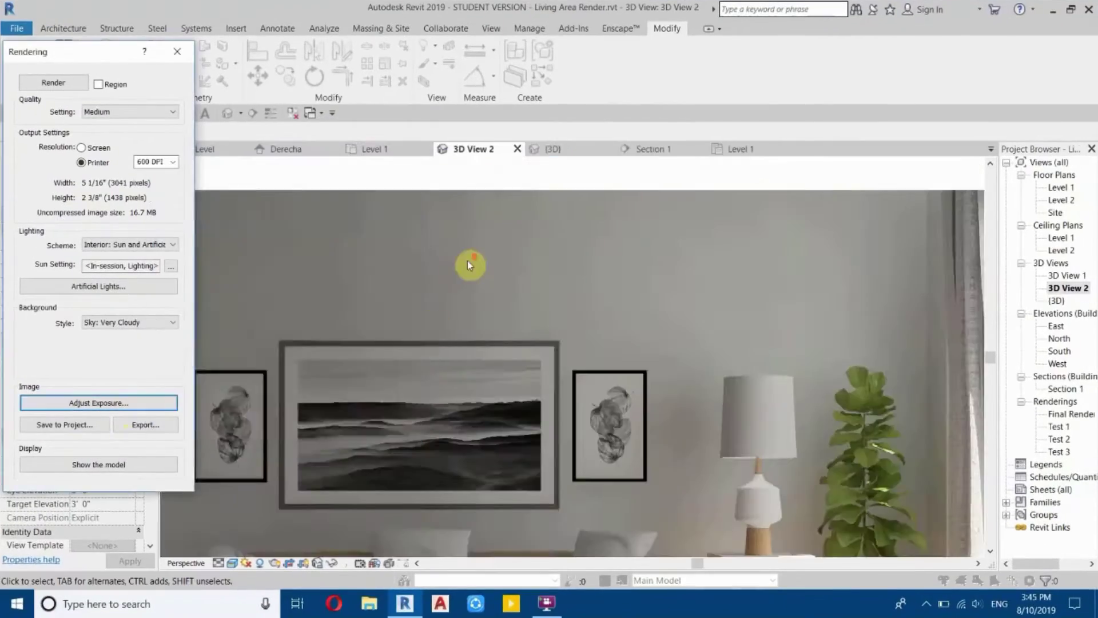
scroll(466, 263, down, 5)
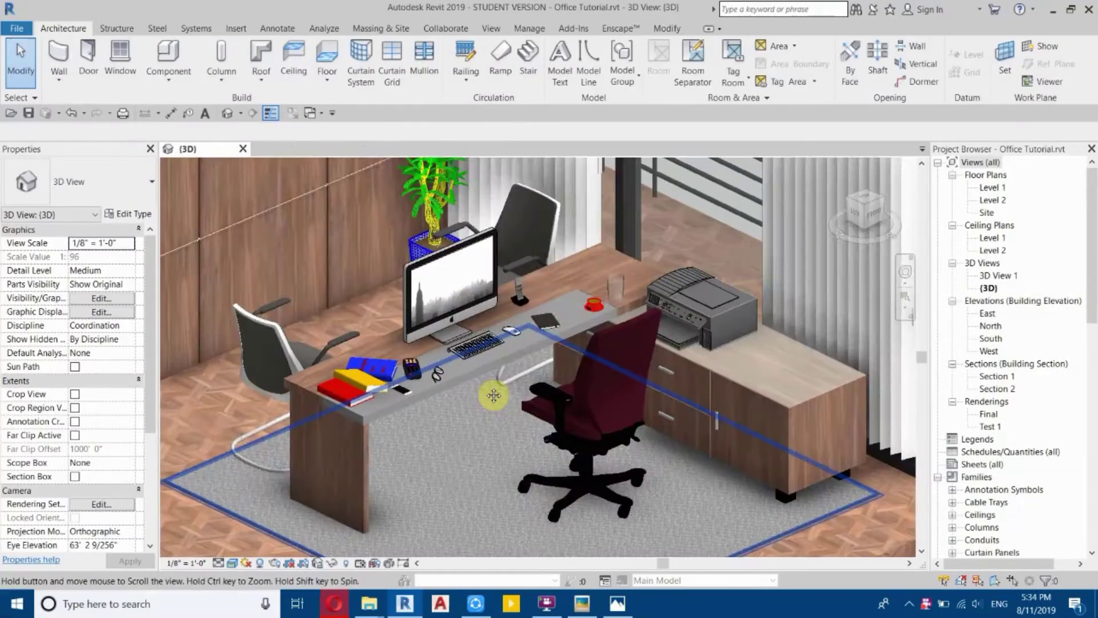
click(832, 456)
key(b)
key(x)
shift+middle_drag(444, 350, 491, 319)
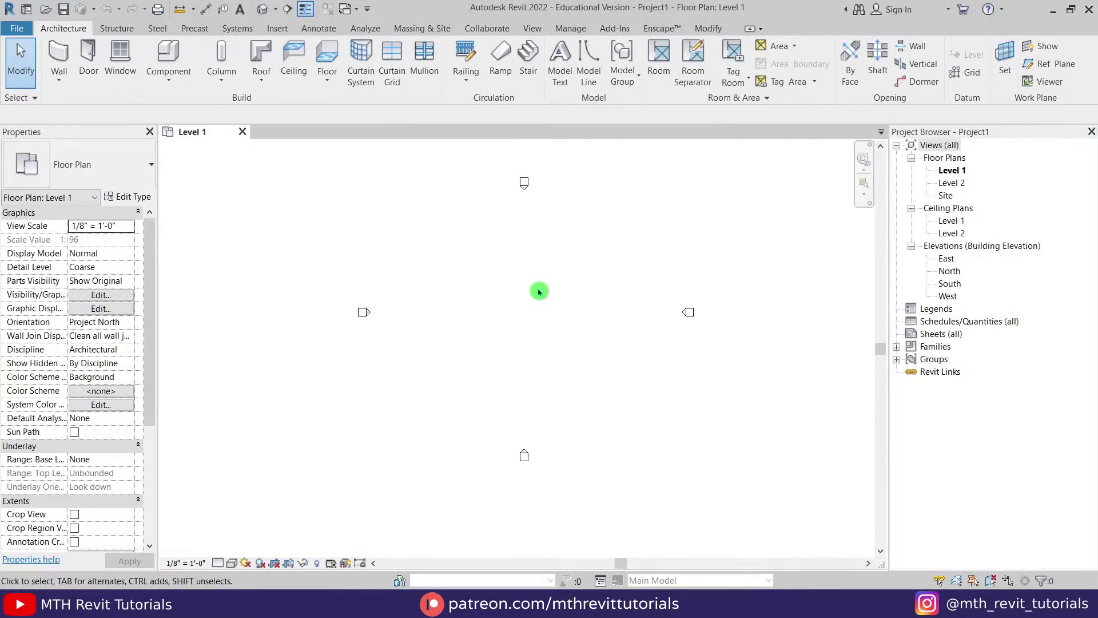
Open the South elevation of the new project and select the Level 2 line.
middle_drag(508, 331, 502, 356)
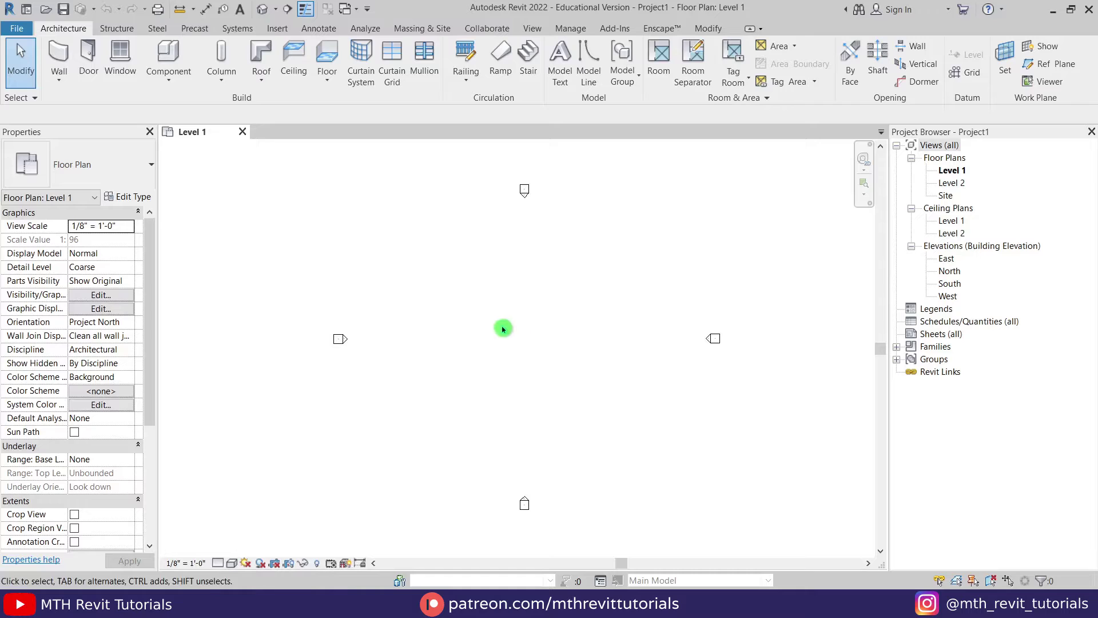
double_click(957, 286)
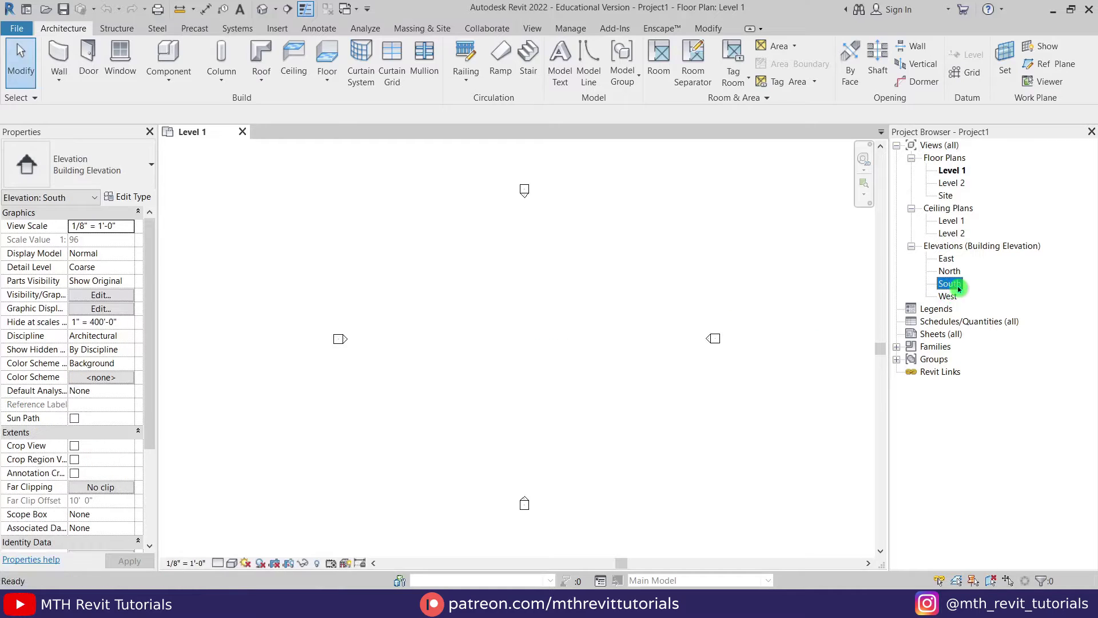
middle_drag(624, 300, 680, 354)
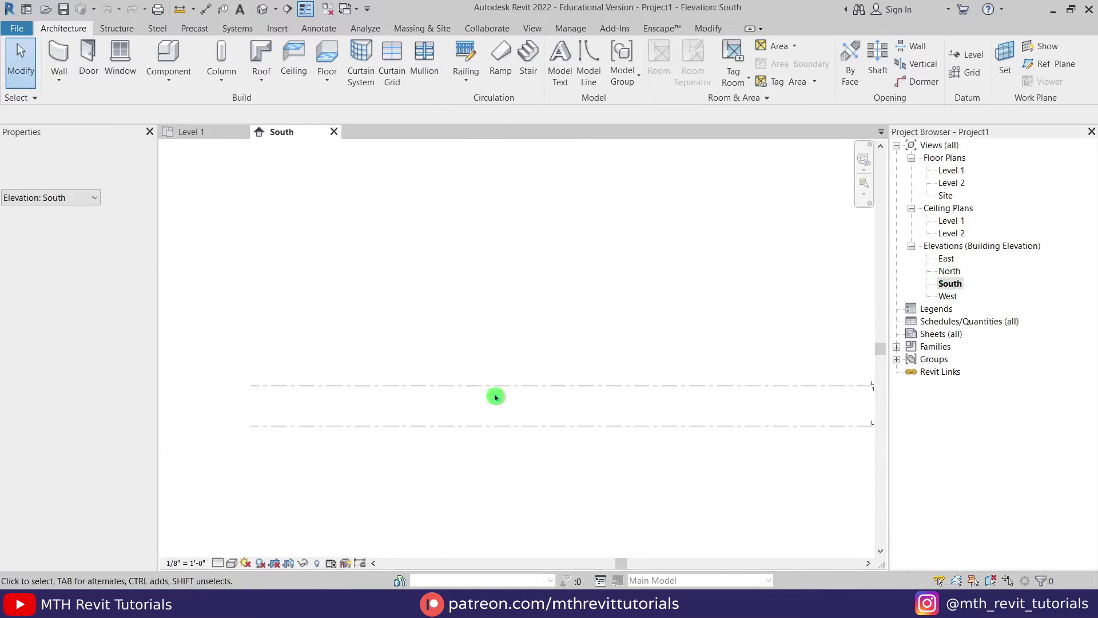
click(503, 386)
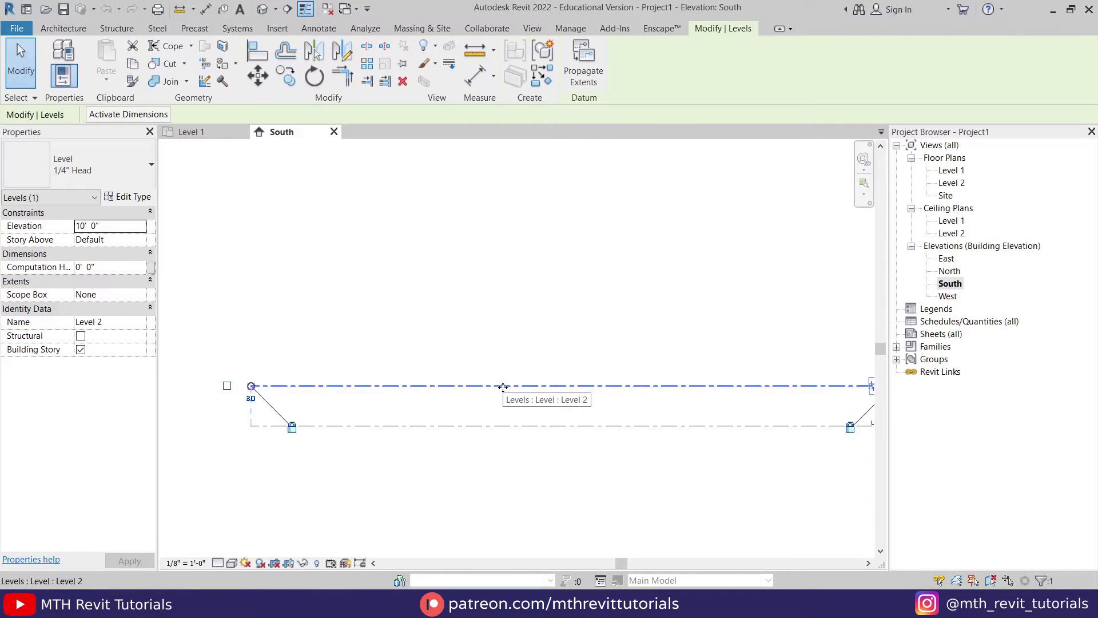
click(503, 387)
Draw two more levels above Level 2, about 12' 6" and 12' apart, aligned with the ends of the existing levels.
key(l)
key(l)
click(252, 335)
click(675, 337)
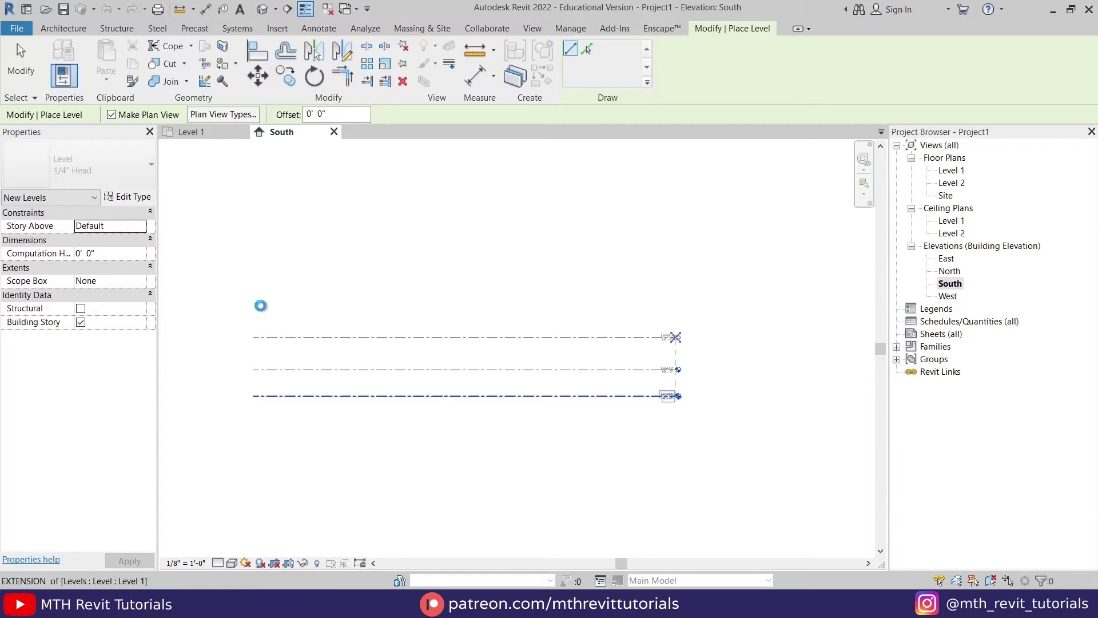
click(253, 305)
click(675, 306)
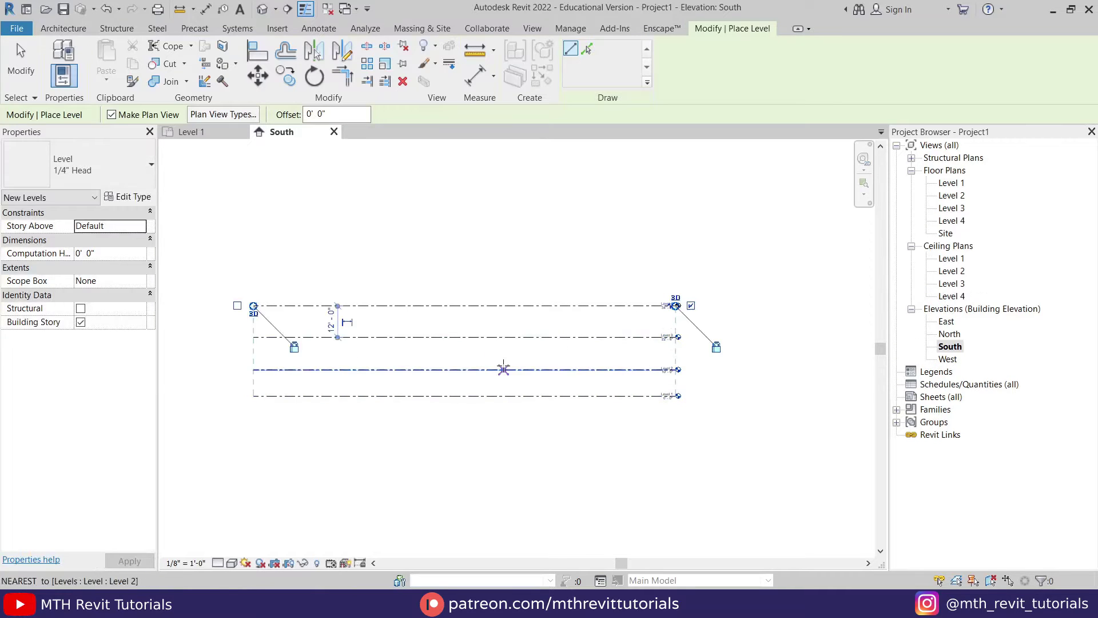
scroll(358, 341, up, 3)
key(Escape)
key(Escape)
Set the distance between Level 2 and Level 3 to 10'.
click(354, 332)
click(337, 360)
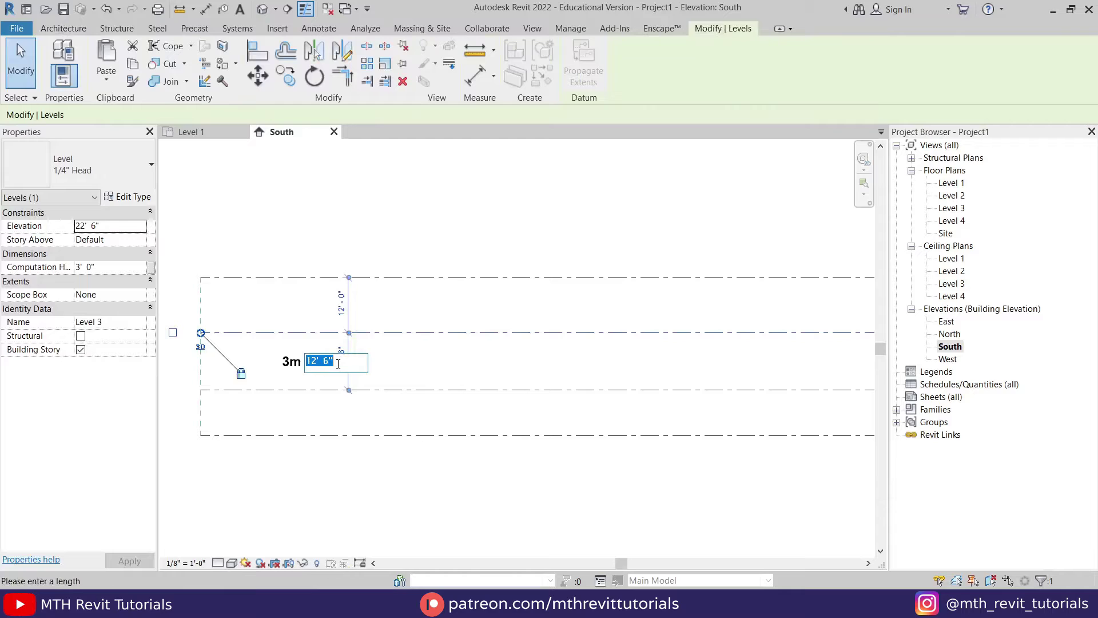
key(Return)
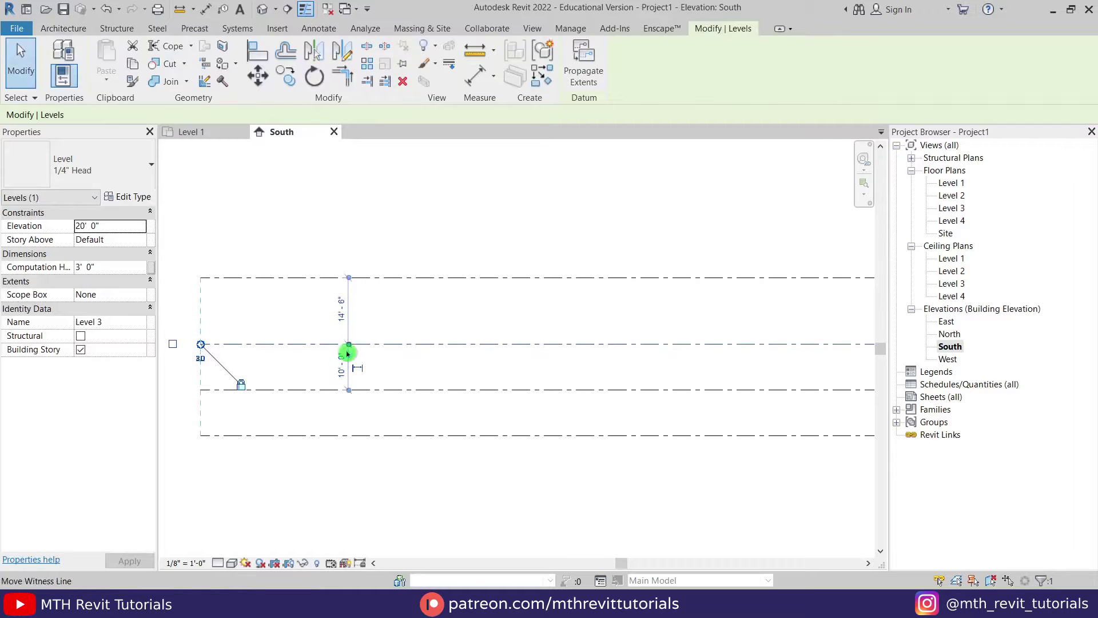
Set the distance between Level 3 and Level 4 to 10'.
click(359, 278)
click(341, 310)
text(10')
key(Return)
click(430, 312)
scroll(435, 314, down, 3)
middle_drag(518, 332, 527, 362)
scroll(562, 310, up, 2)
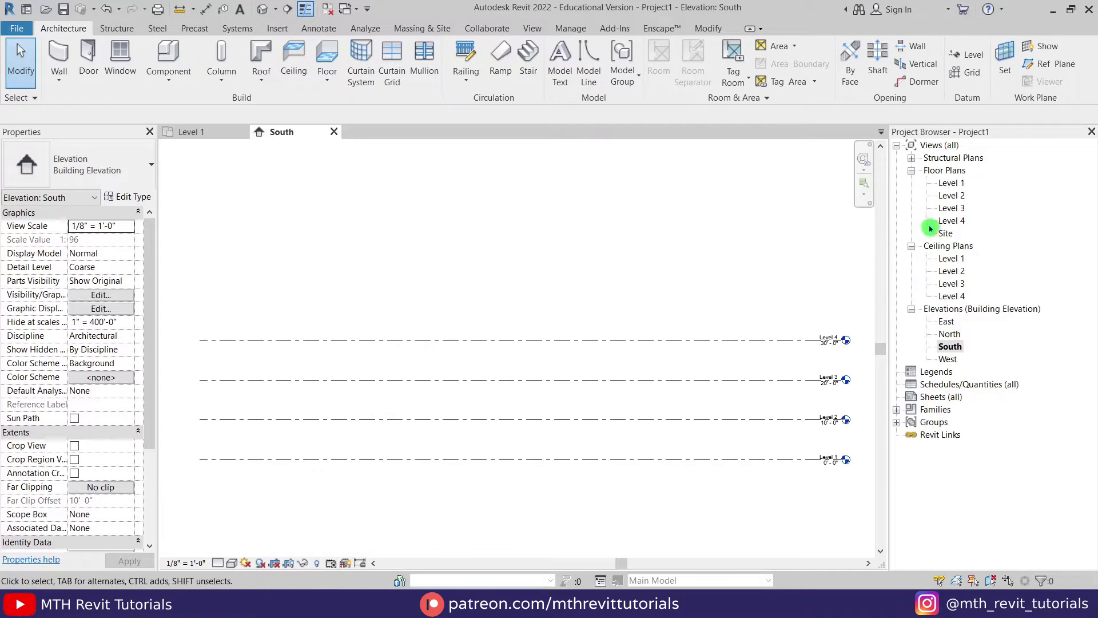
In the Level 1 floor plan, draw a rectangle of Generic - 8" walls, 10' high and about 44' by 52'.
double_click(950, 184)
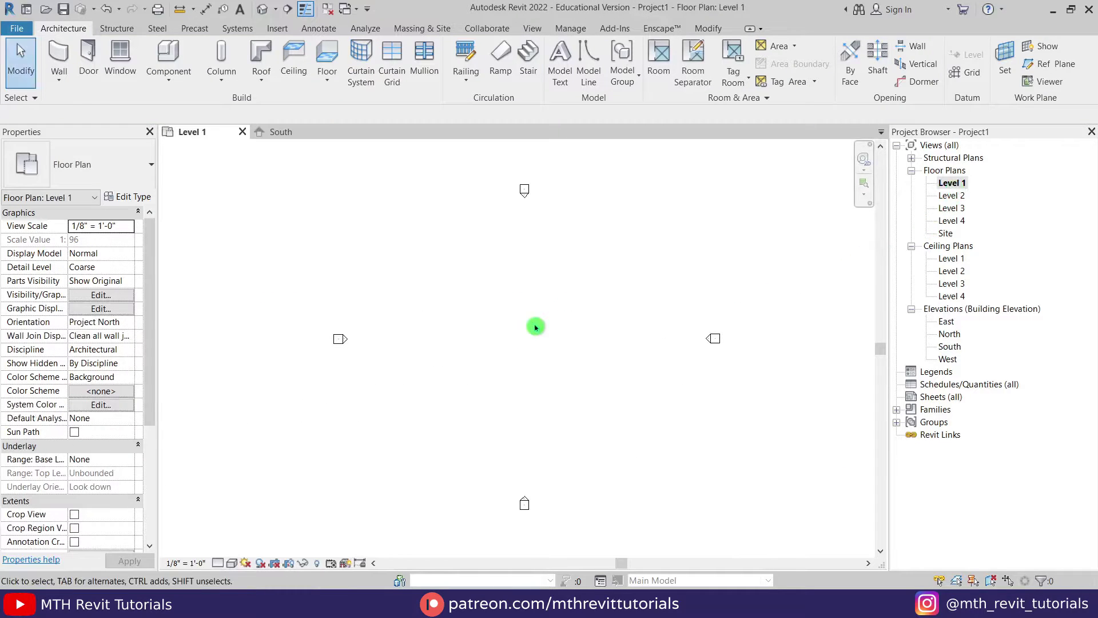
click(58, 54)
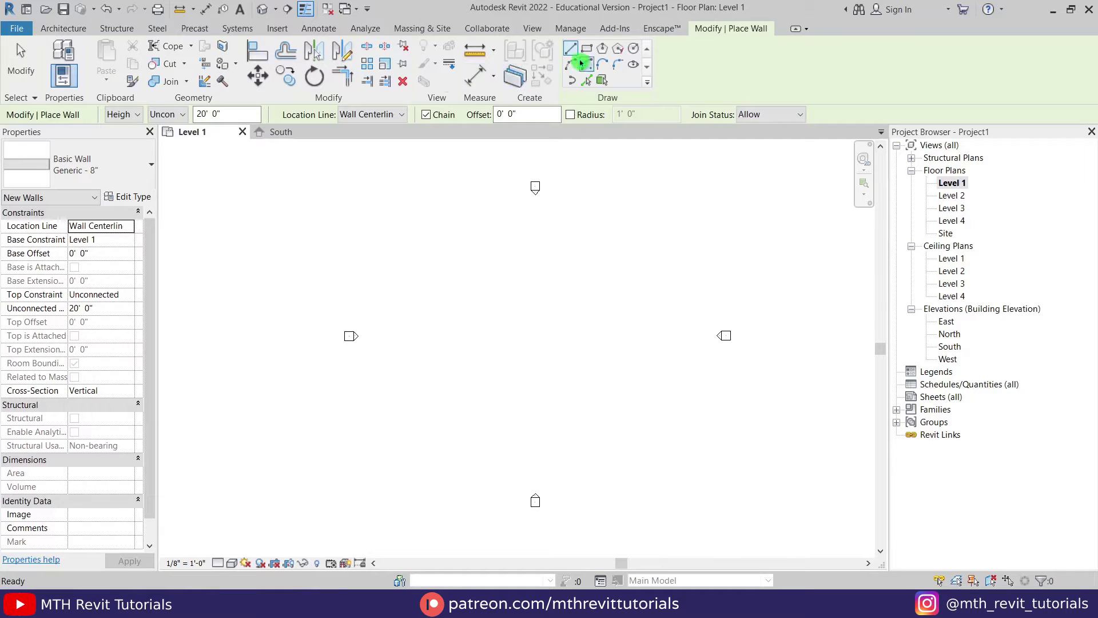
click(585, 51)
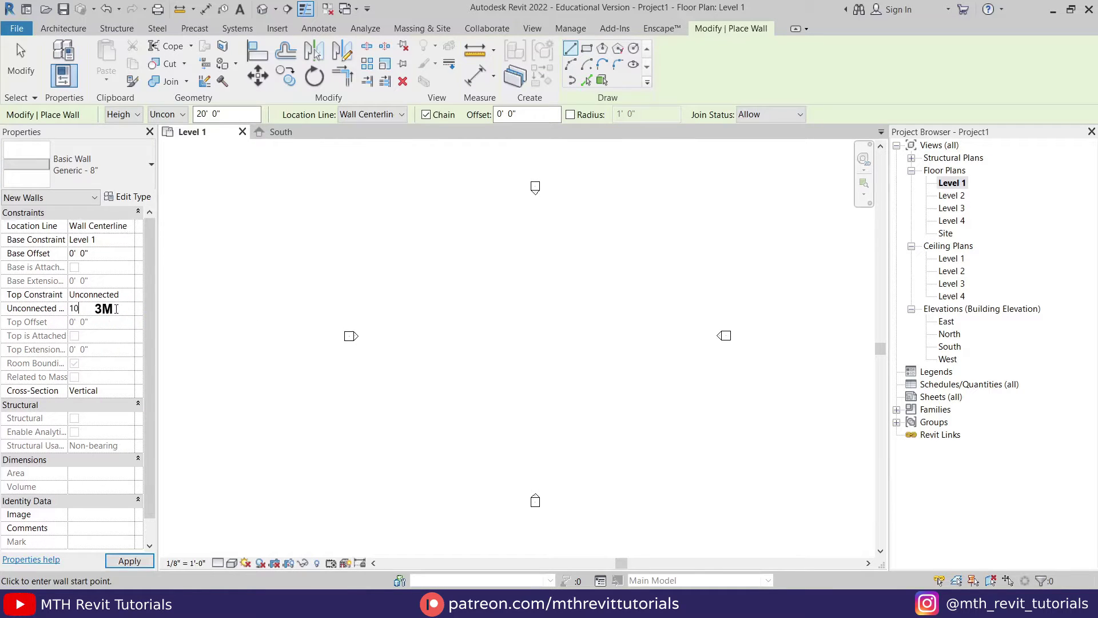
click(586, 48)
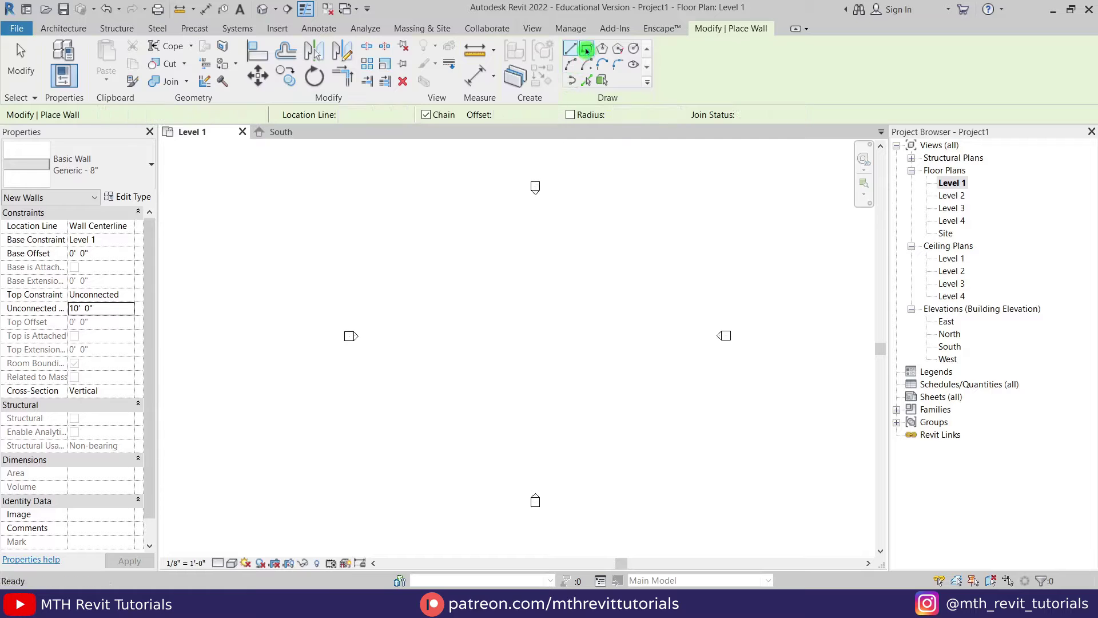
click(482, 264)
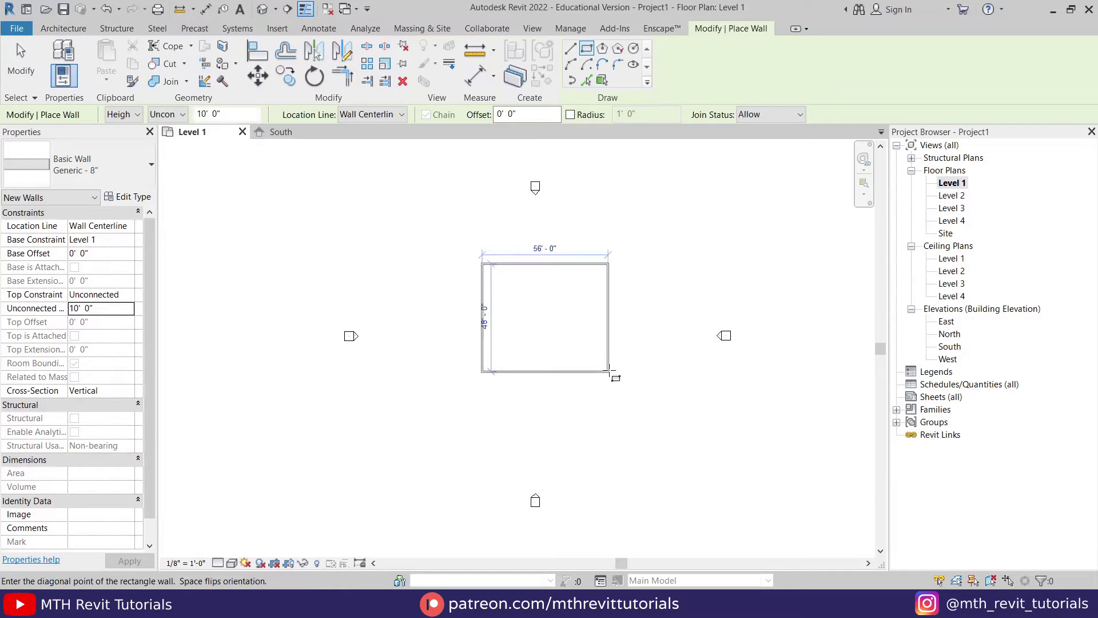
click(580, 380)
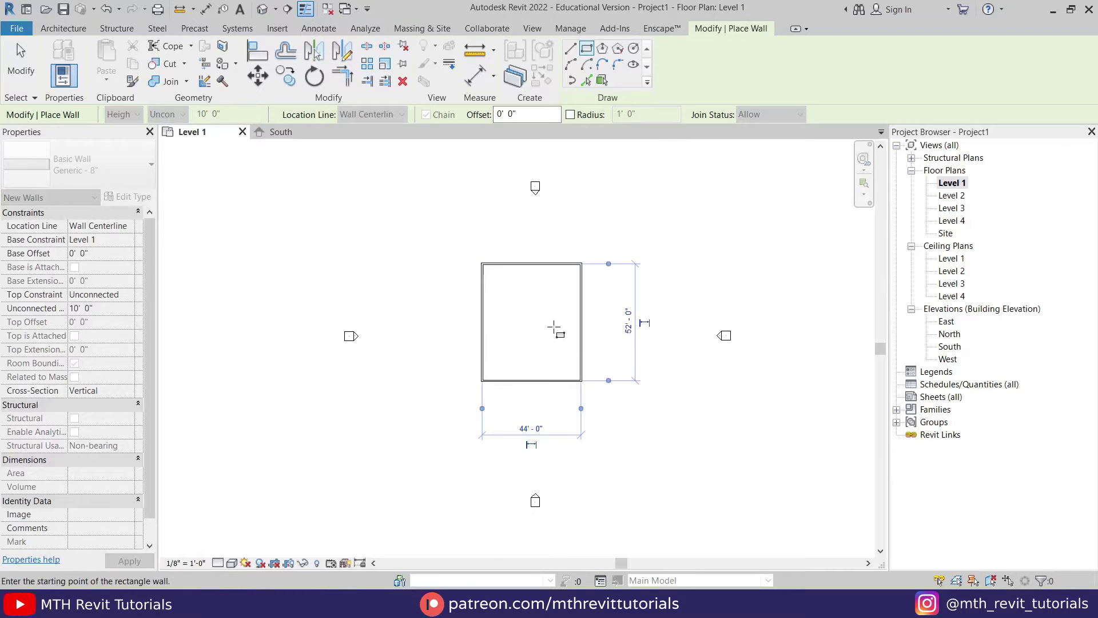
scroll(554, 326, up, 2)
key(Escape)
key(Escape)
Select the east wall and move its width dimension's witness lines to the outer faces of the side walls.
click(595, 304)
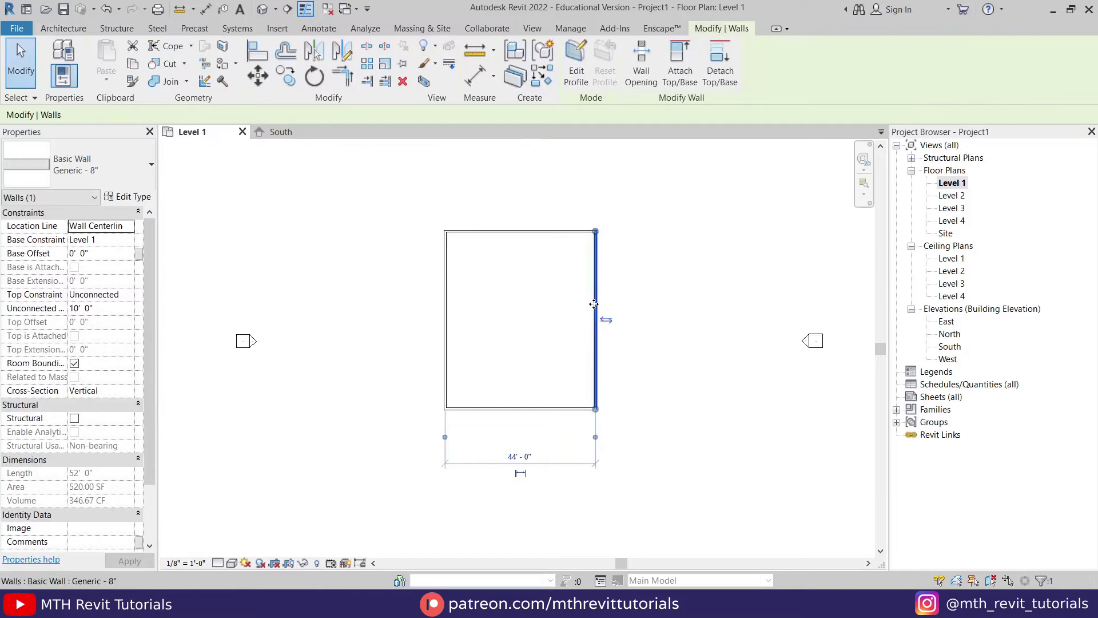
scroll(597, 439, up, 2)
drag(593, 423, 597, 413)
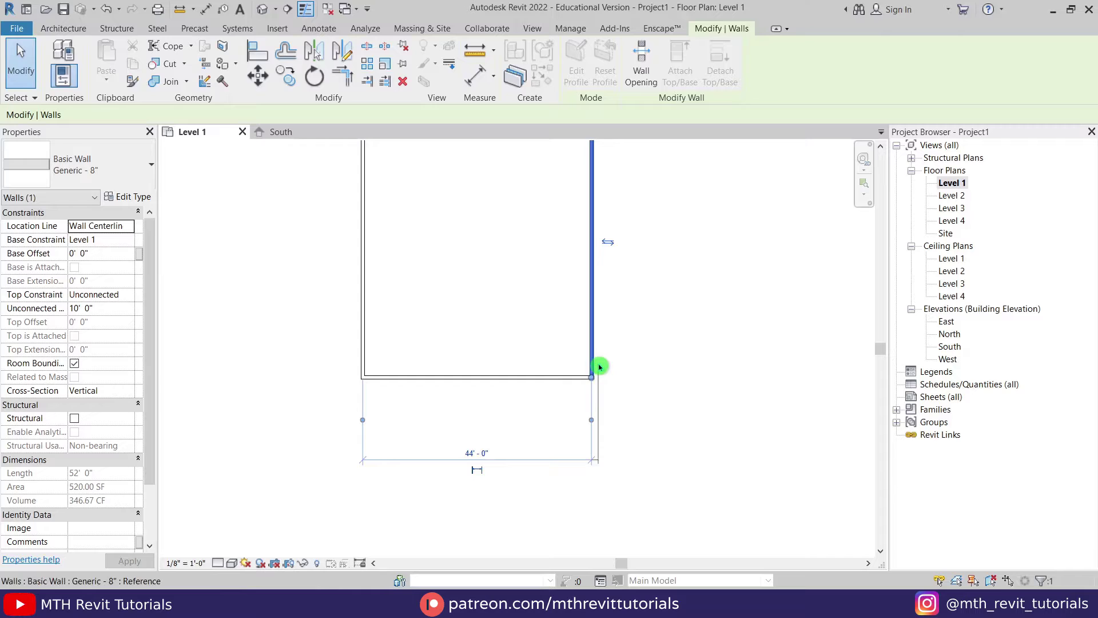
drag(599, 366, 598, 369)
drag(362, 419, 358, 364)
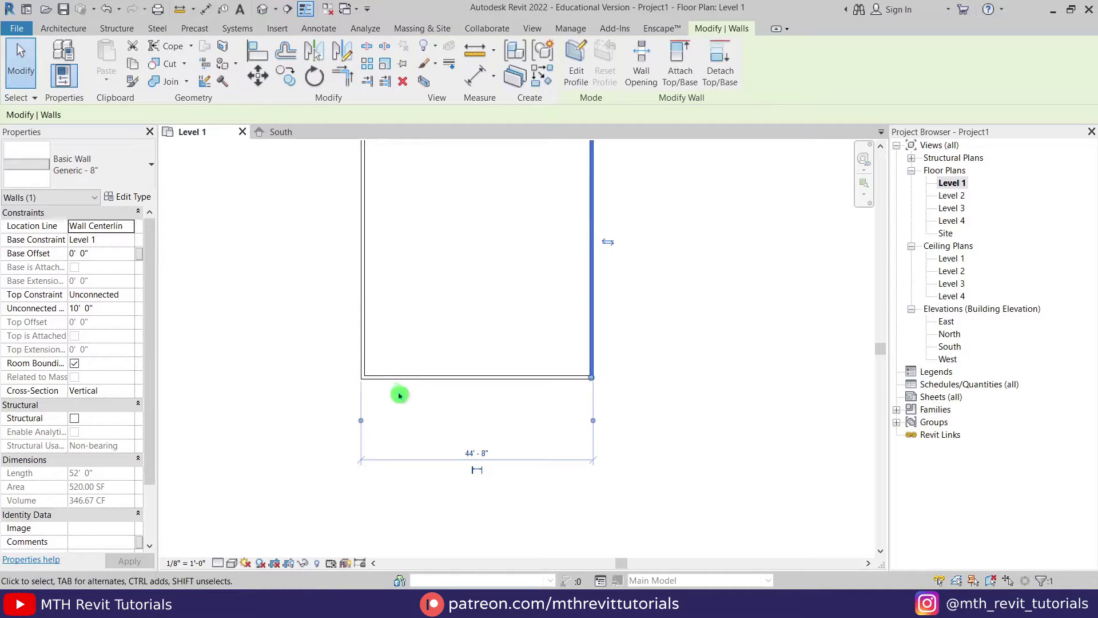
Set the building's outer width to 20'.
click(470, 451)
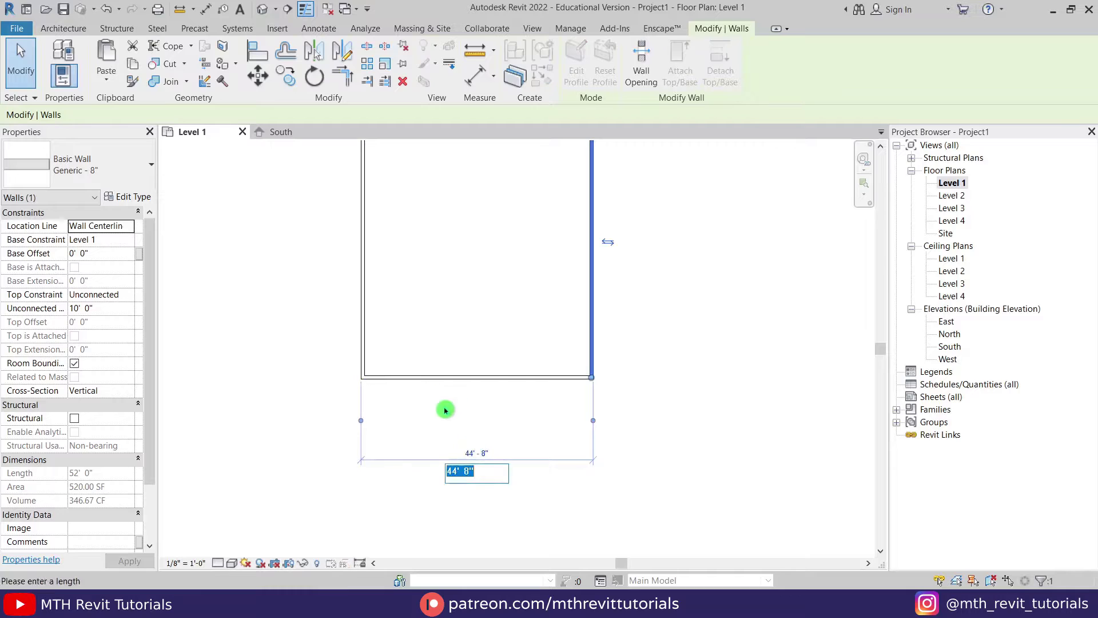
middle_drag(296, 498, 319, 467)
scroll(318, 467, up, 1)
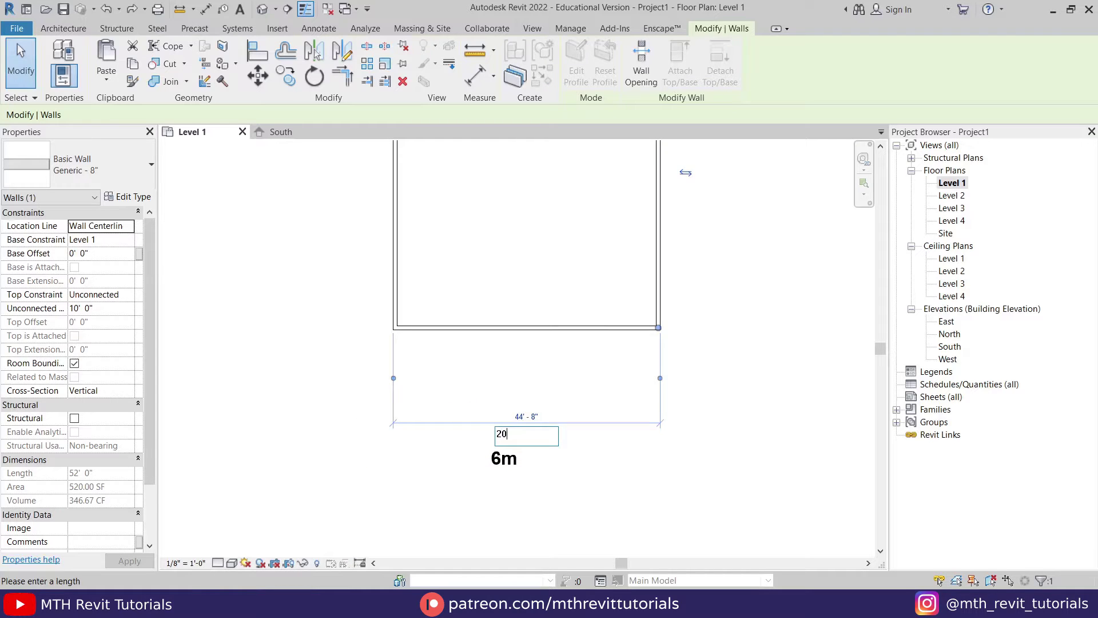
key(Return)
scroll(537, 429, down, 1)
middle_drag(446, 290, 434, 380)
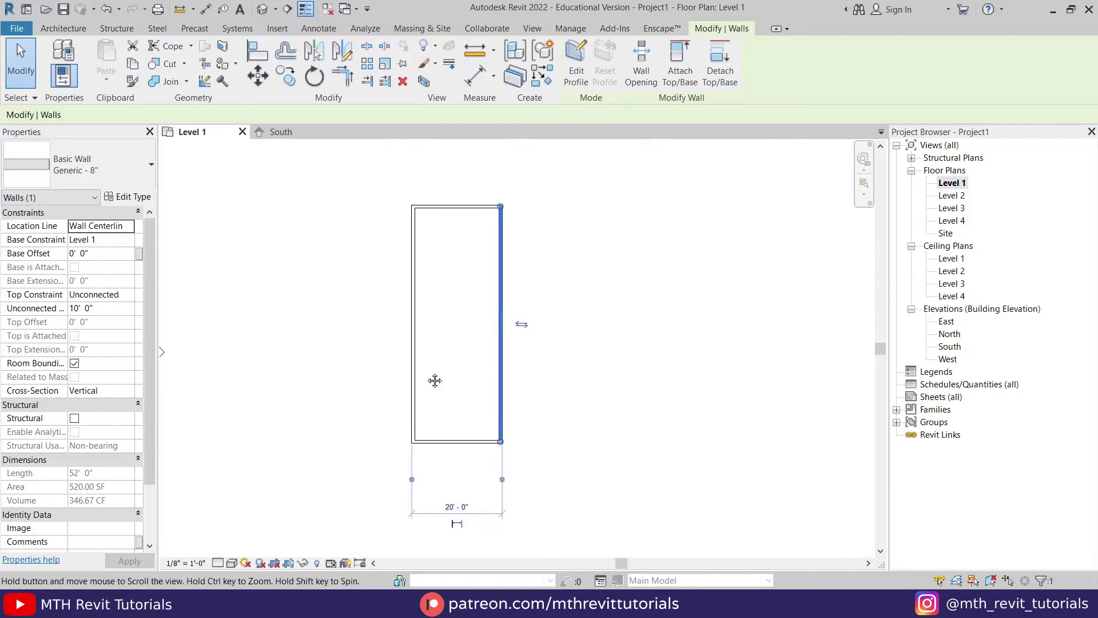
Select the north wall and move its length dimension's witness lines to the outer faces of the end walls.
key(Escape)
click(458, 207)
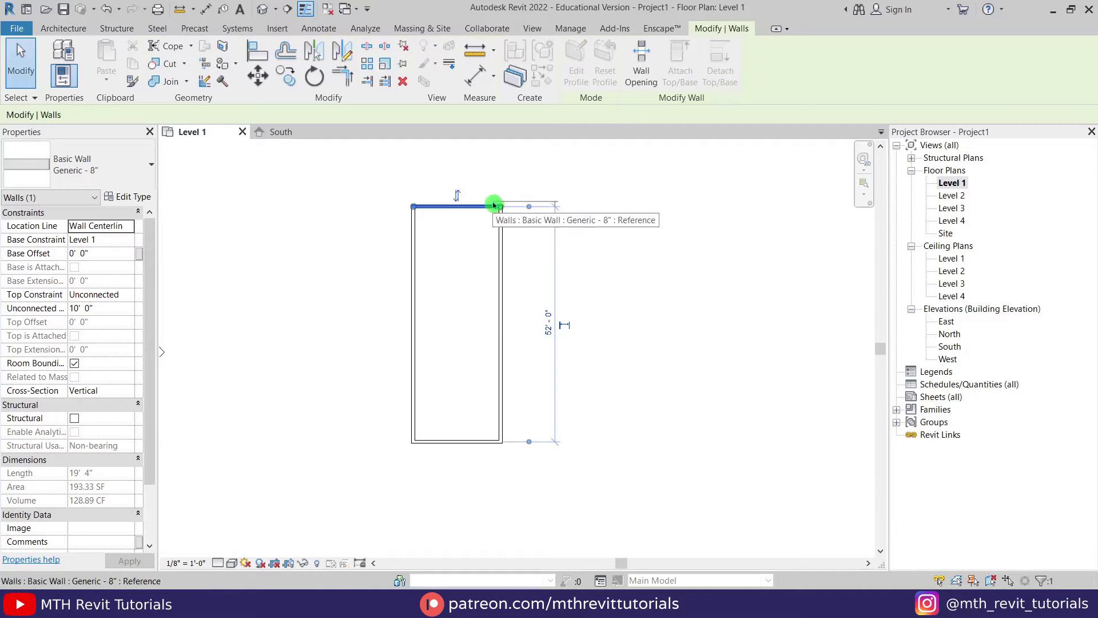
drag(490, 204, 487, 205)
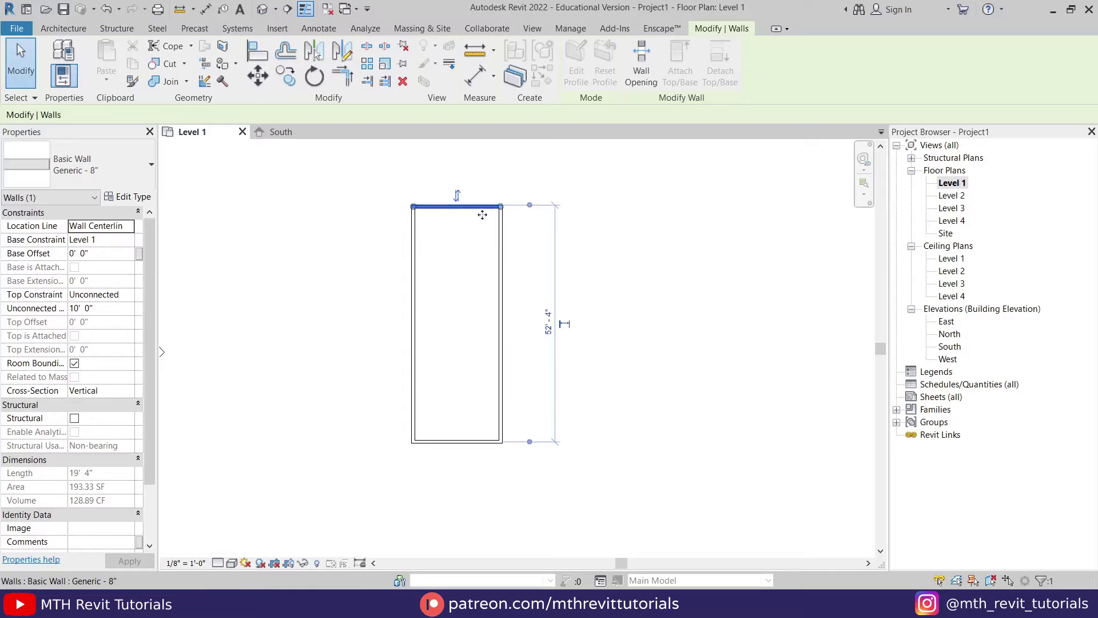
drag(531, 441, 481, 452)
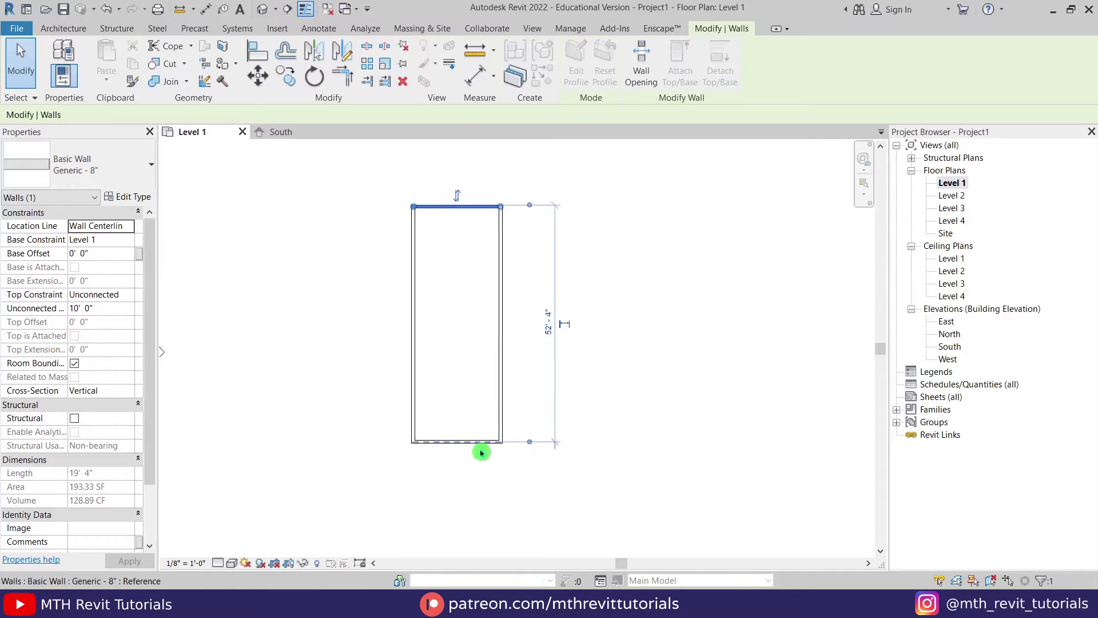
drag(481, 452, 481, 450)
Set the building's outer length to 50' and deselect the wall.
click(537, 330)
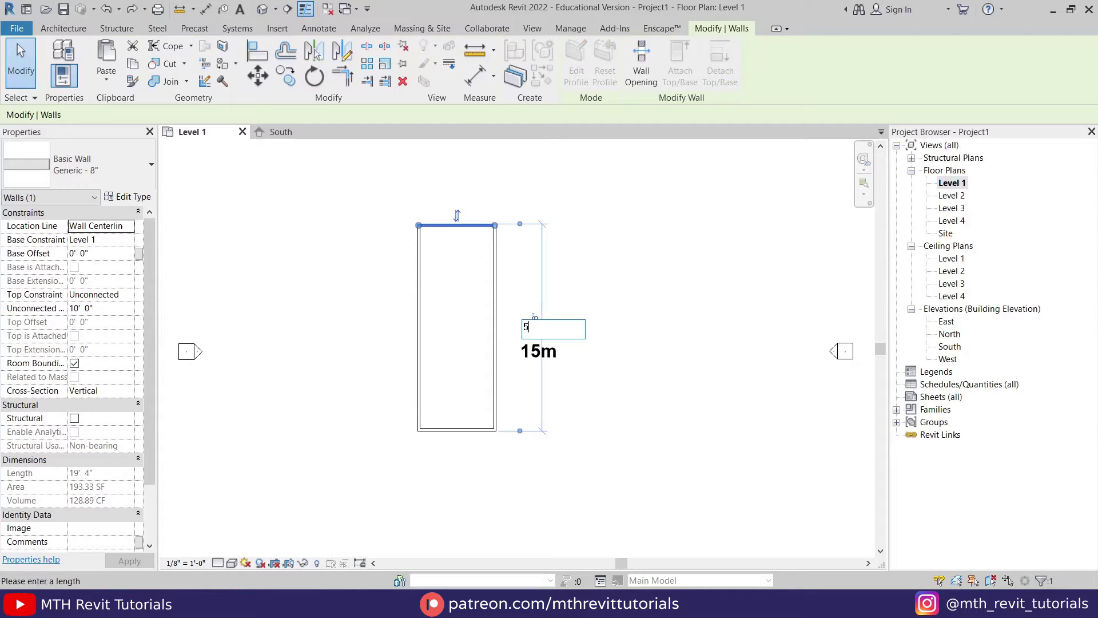
text(50)
key(Return)
key(Escape)
Select all four walls and move the rectangle toward the middle of the elevation markers.
drag(359, 207, 536, 482)
drag(454, 235, 496, 229)
click(583, 340)
scroll(583, 340, down, 1)
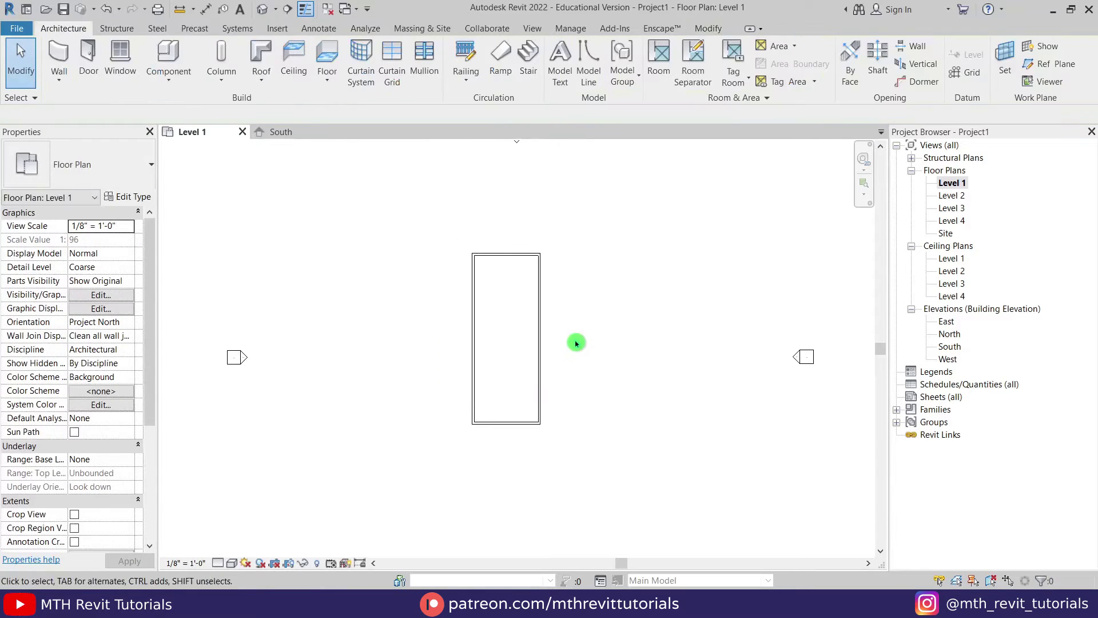
Start a Generic - 12" floor on Level 1 and sketch its rectangular boundary along the outer faces of the walls.
mouse_move(558, 399)
middle_down()
mouse_move(556, 363)
mouse_move(549, 380)
middle_up()
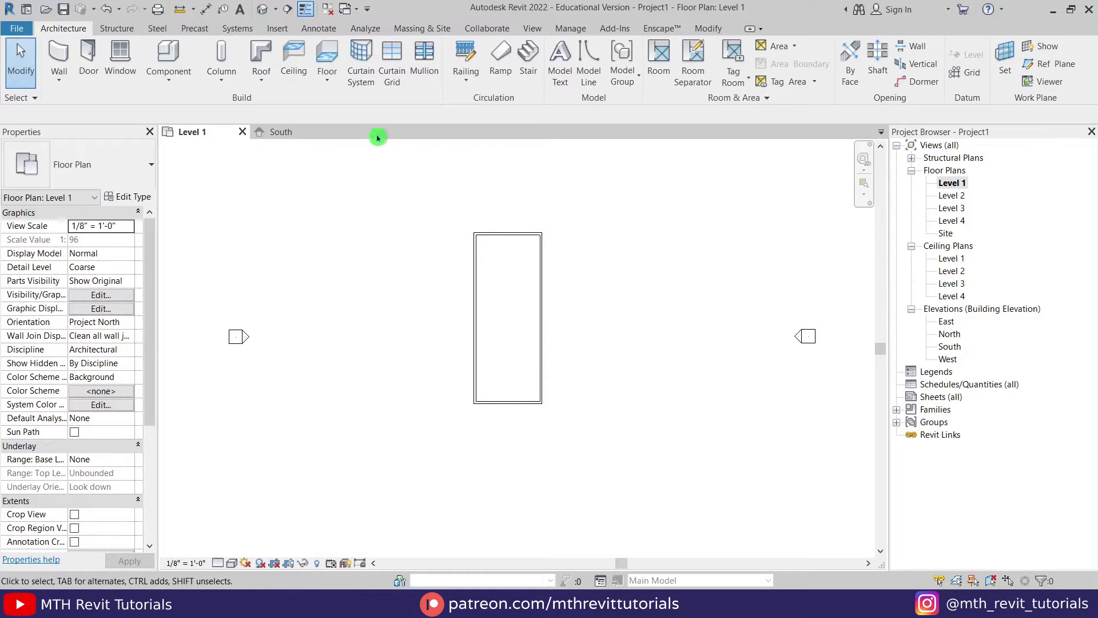
click(338, 65)
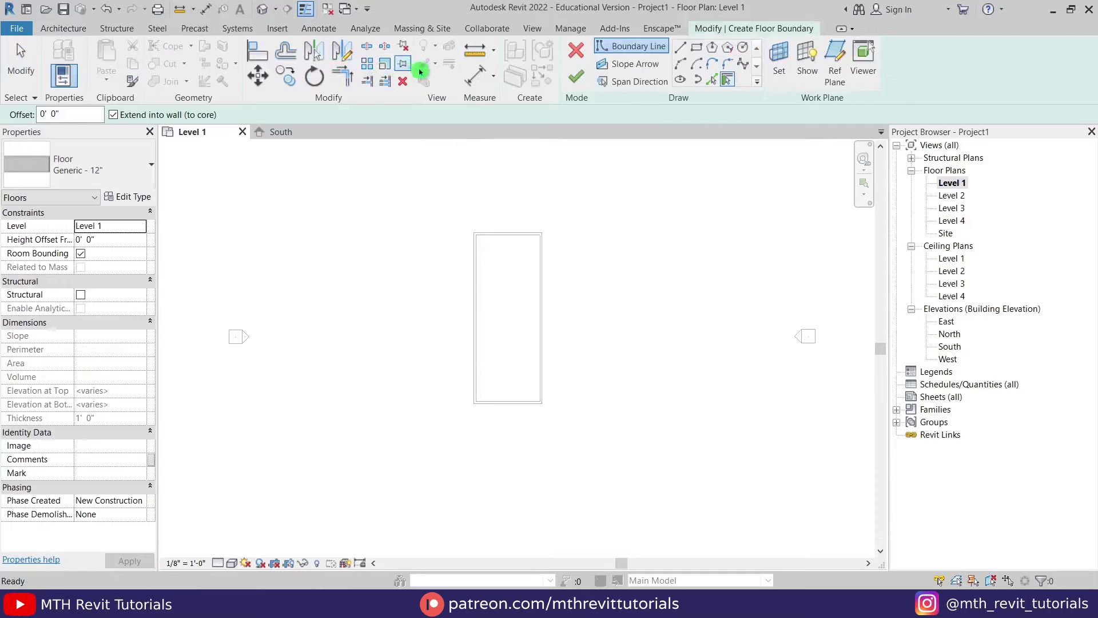
click(695, 47)
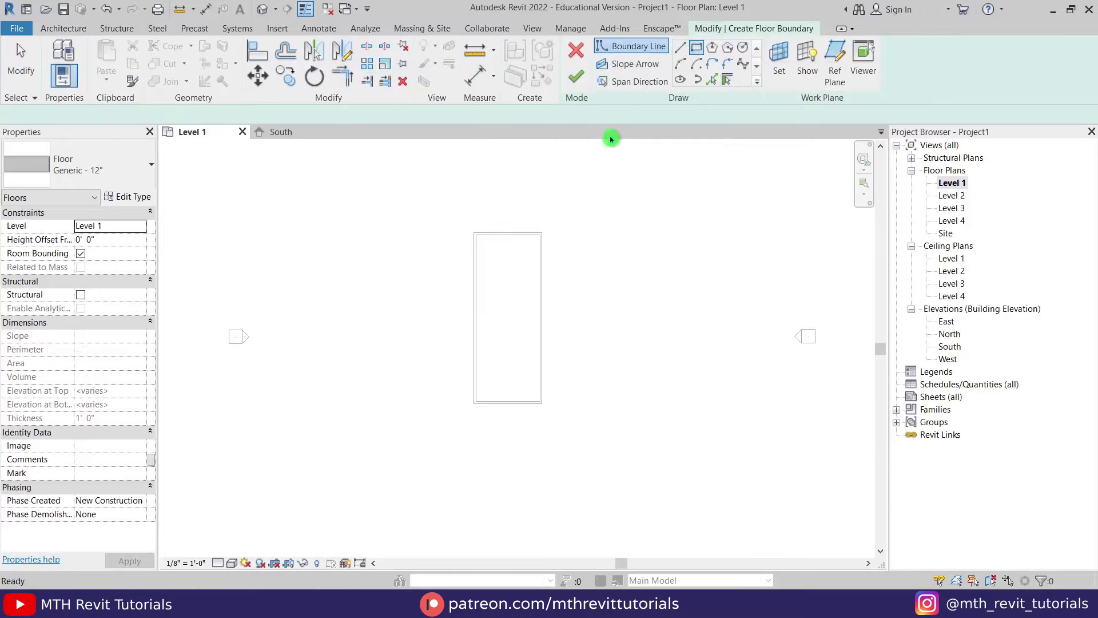
click(543, 232)
click(474, 403)
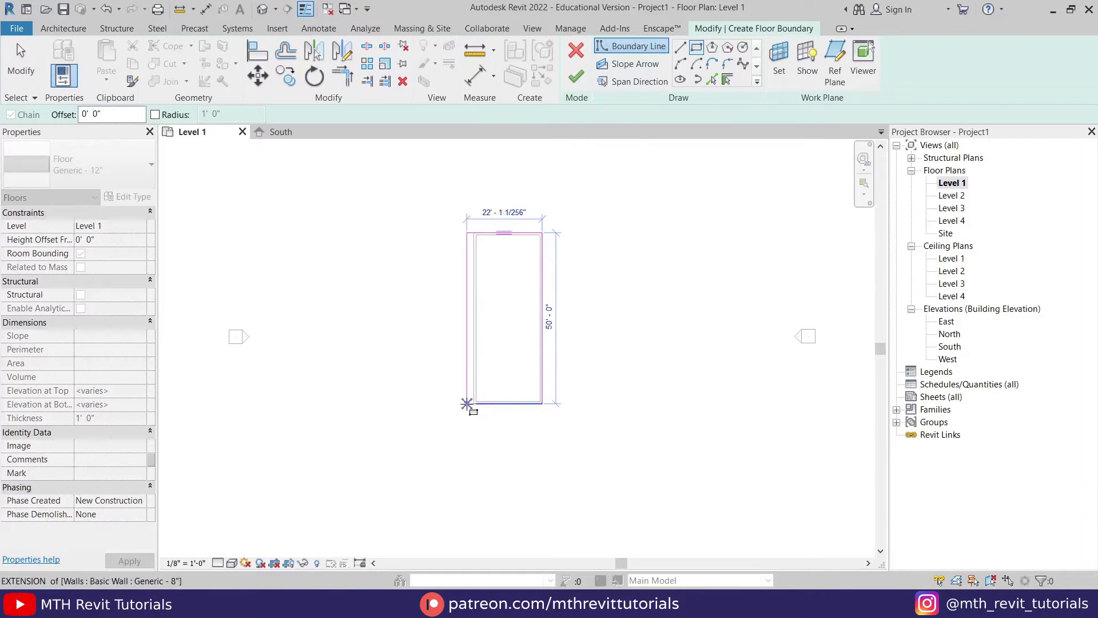
key(Escape)
key(Escape)
Move the south boundary line of the floor sketch 10' outward, away from the building.
click(503, 402)
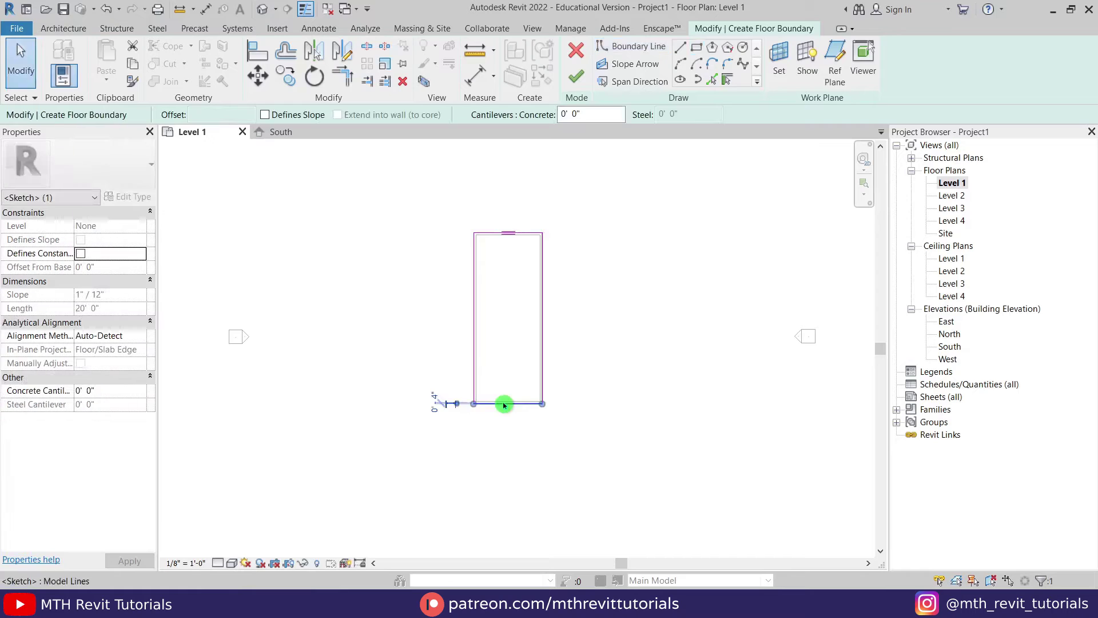
key(m)
key(v)
click(508, 402)
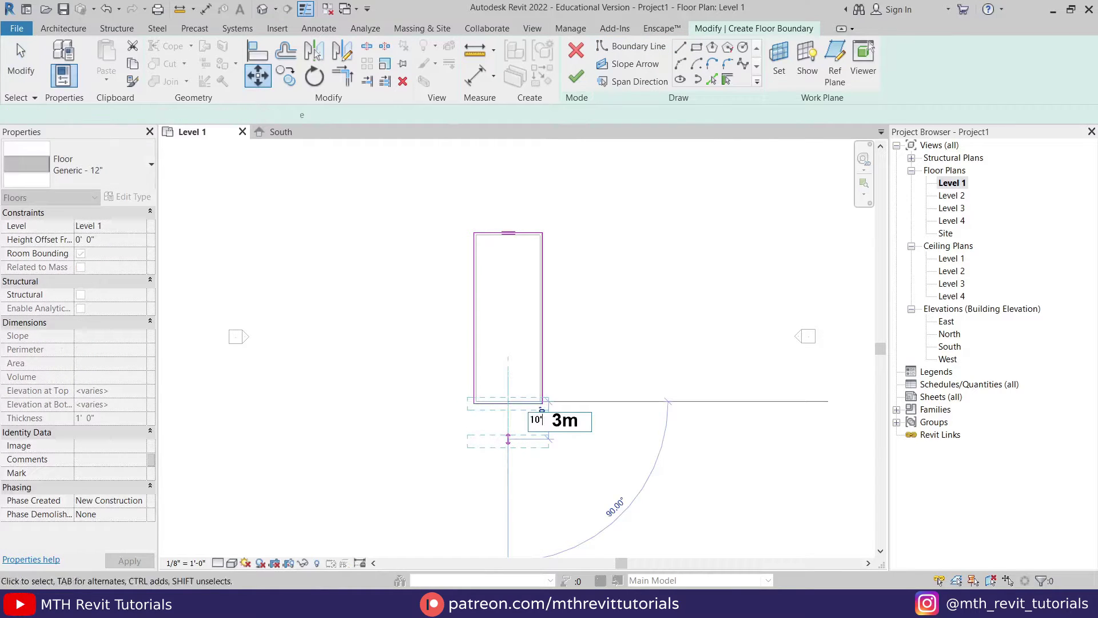
key(Return)
key(Escape)
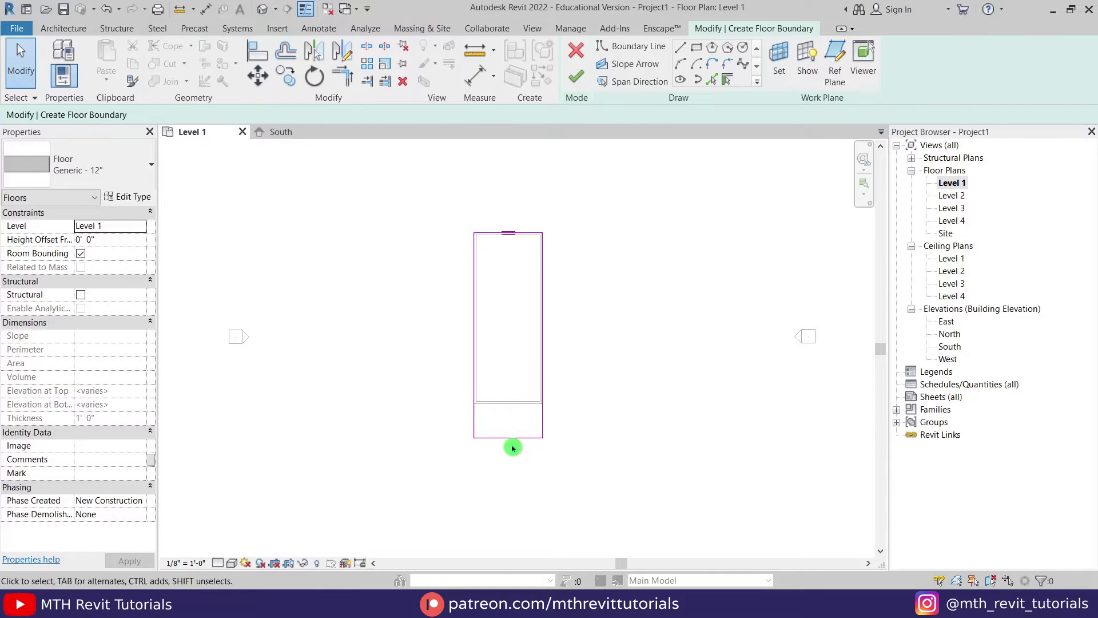
Move the floor's south boundary line a further 7' outward and deselect it.
click(513, 438)
key(m)
key(v)
click(603, 403)
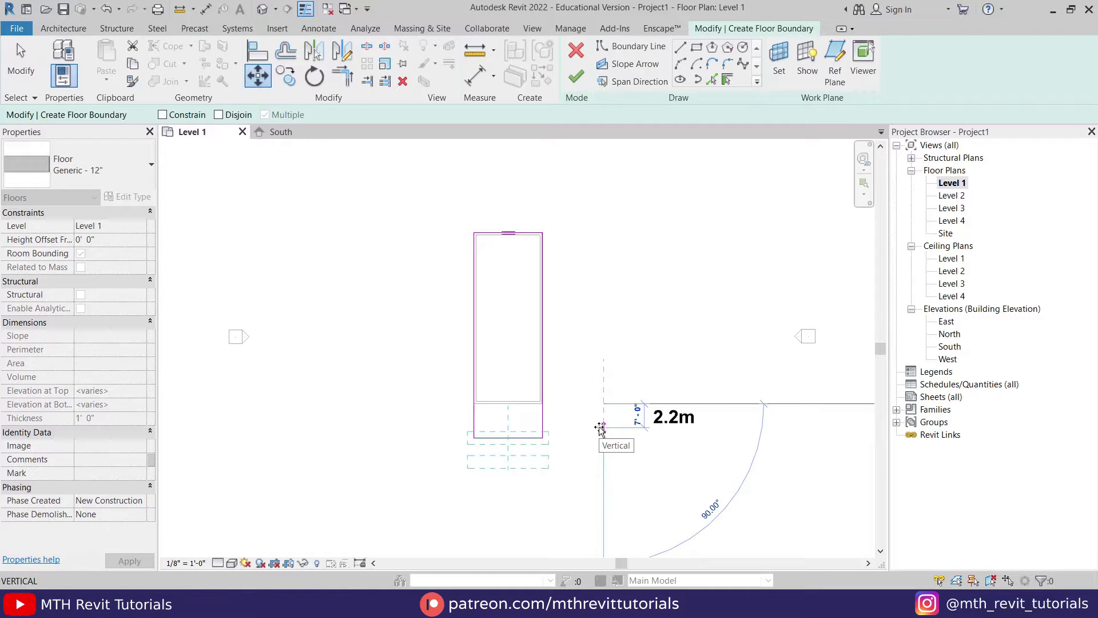
key(Return)
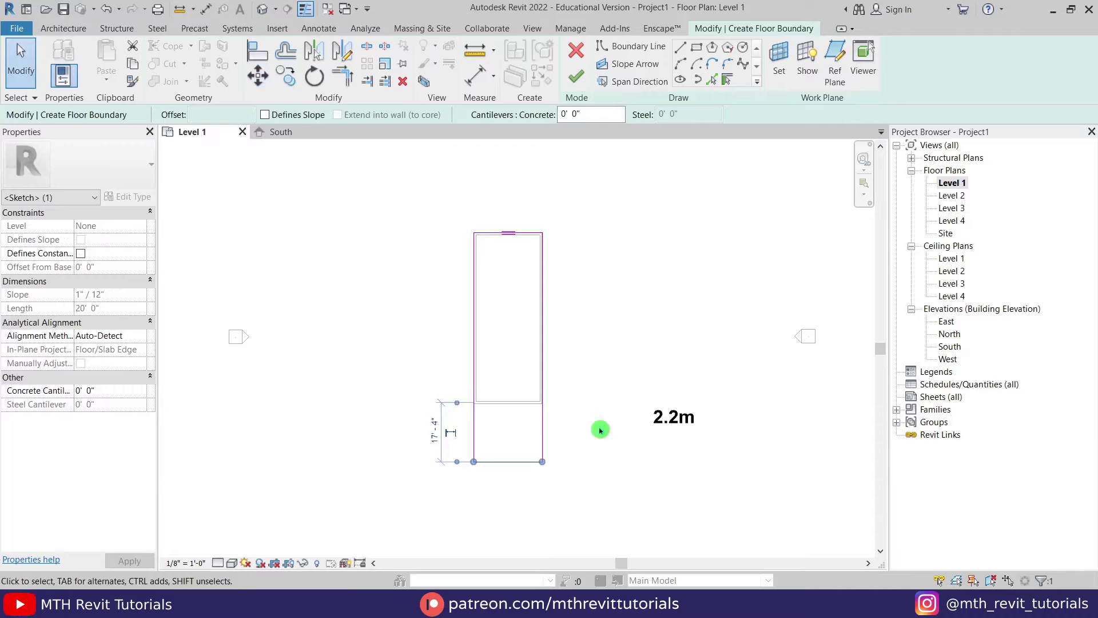
key(Escape)
Finish the floor boundary and show the walls and floor in the default 3D view.
scroll(493, 444, up, 1)
middle_drag(495, 414, 488, 443)
click(544, 350)
click(576, 76)
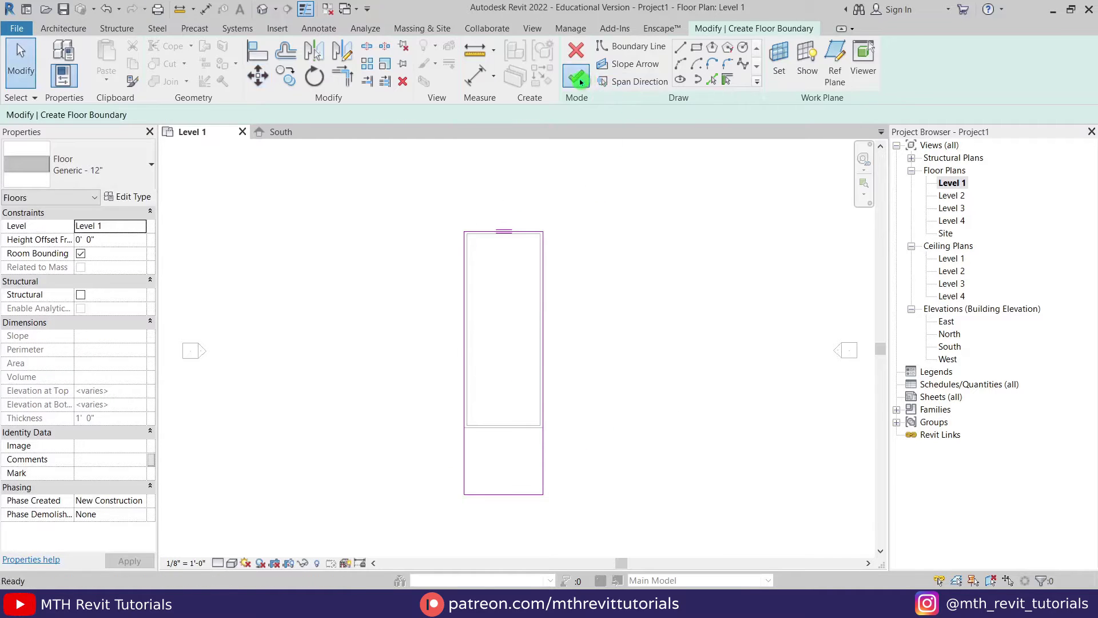
click(262, 9)
click(483, 330)
scroll(498, 414, up, 3)
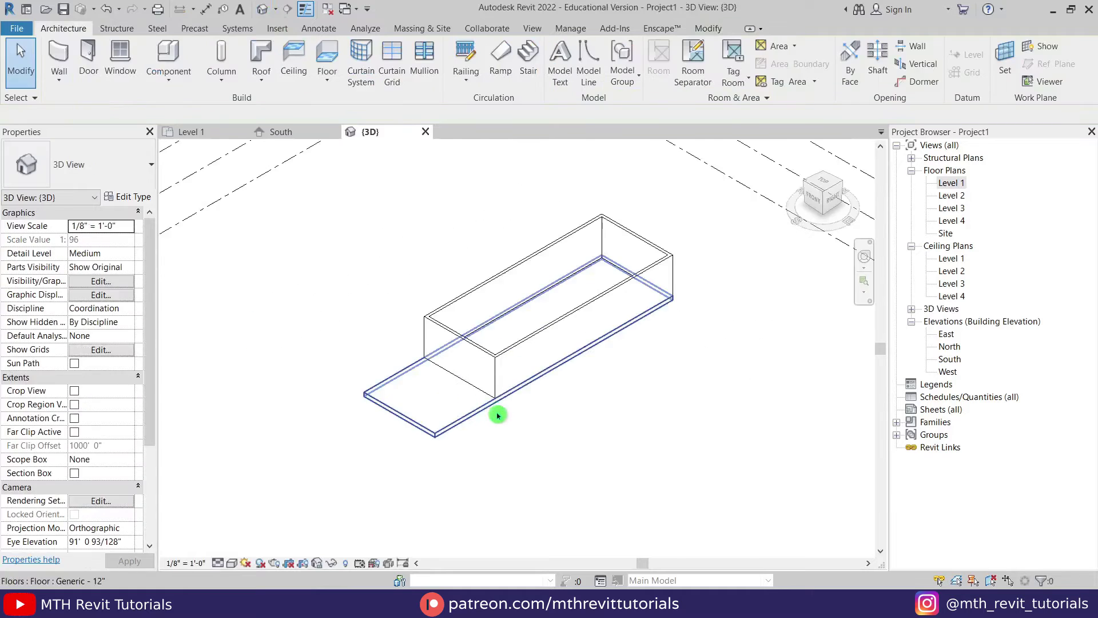
shift+middle_drag(498, 414, 540, 410)
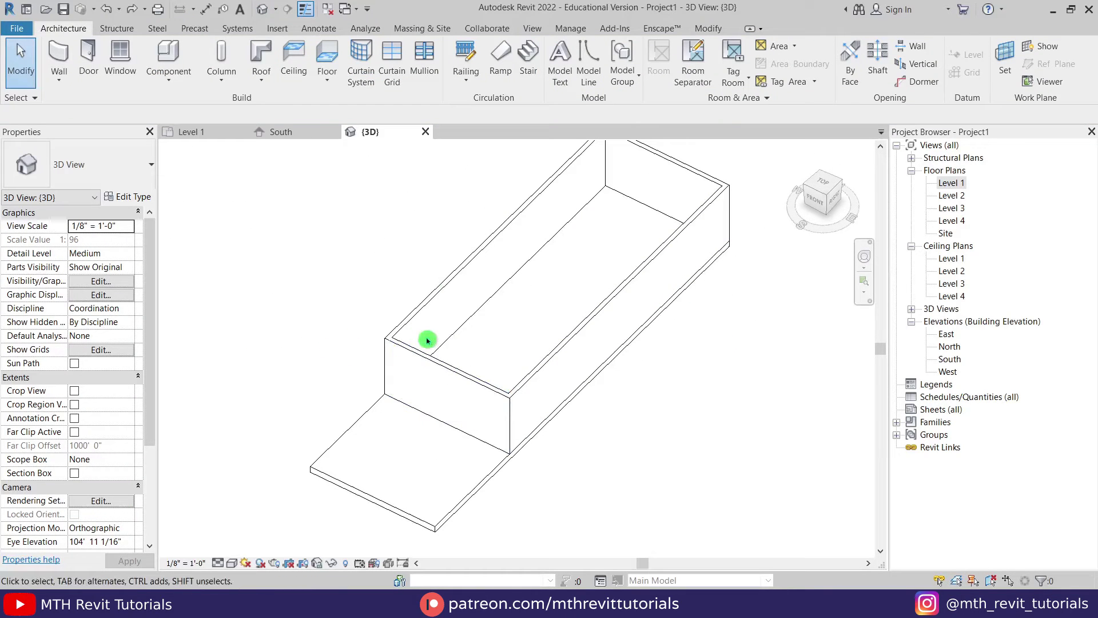
In the Level 1 plan, draw a Storefront curtain wall with an unconnected height of 8' inside the south wall, stopping short of both corners.
double_click(951, 183)
scroll(478, 429, up, 3)
click(71, 56)
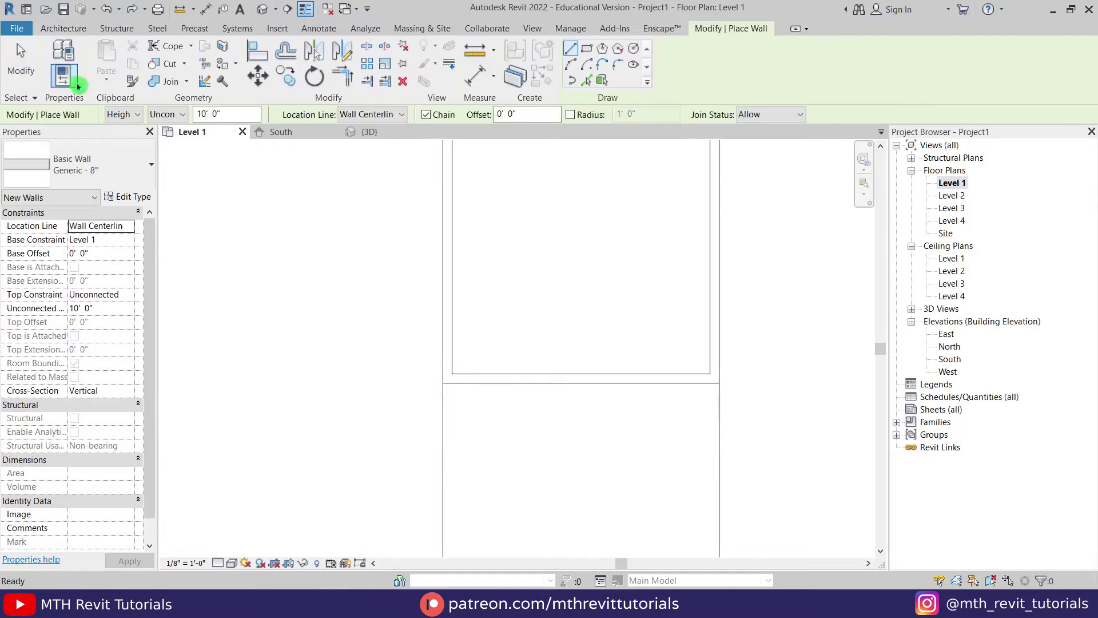
click(129, 175)
scroll(131, 343, down, 5)
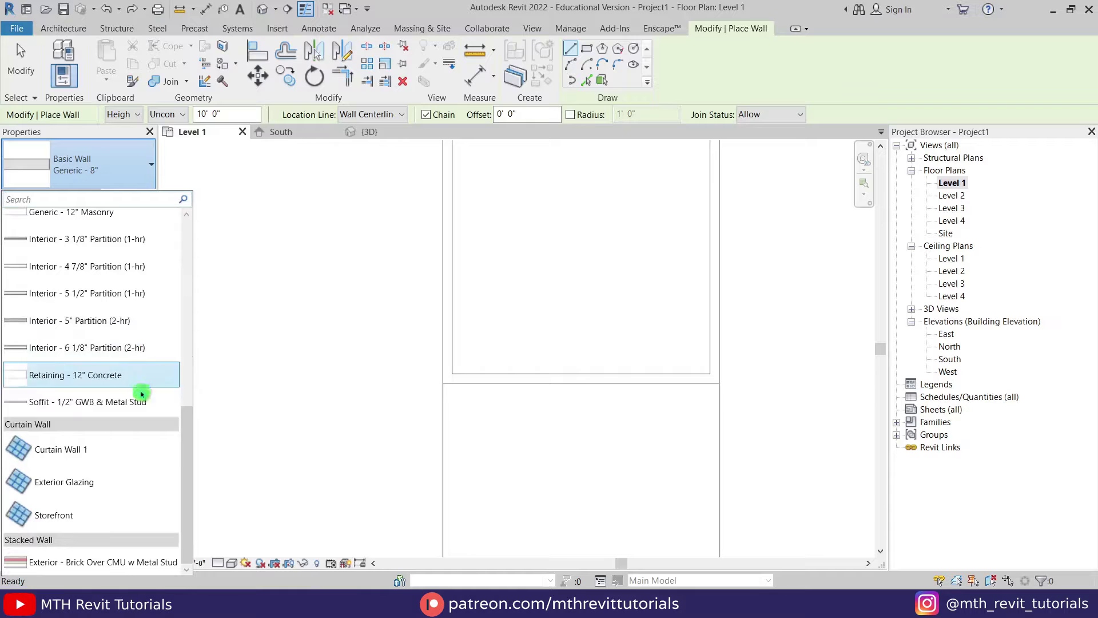
click(105, 517)
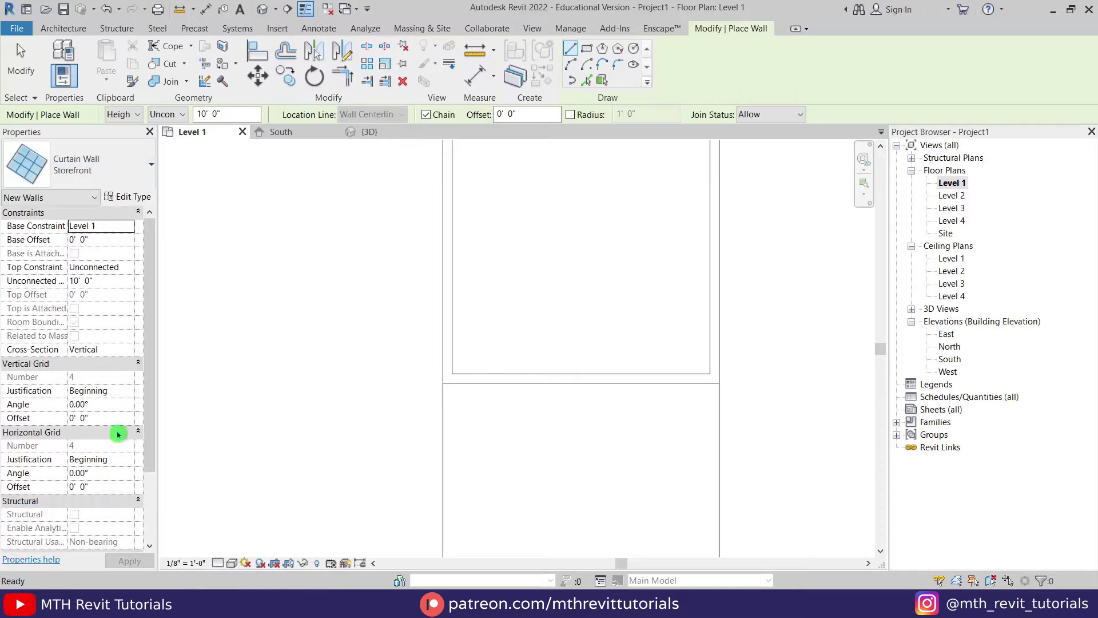
click(106, 281)
text(8)
click(479, 381)
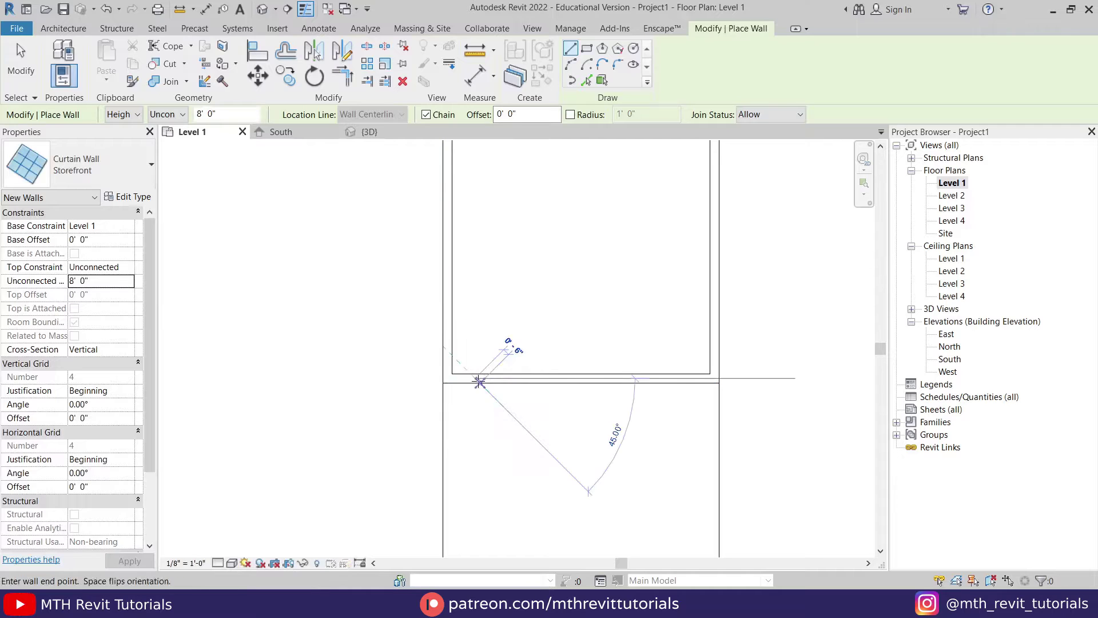
click(681, 378)
key(Escape)
key(Escape)
In the 3D view, copy all the ground-floor walls, glazing and floor and paste them aligned to Level 2.
scroll(664, 458, down, 1)
middle_drag(622, 306, 591, 395)
scroll(591, 394, down, 1)
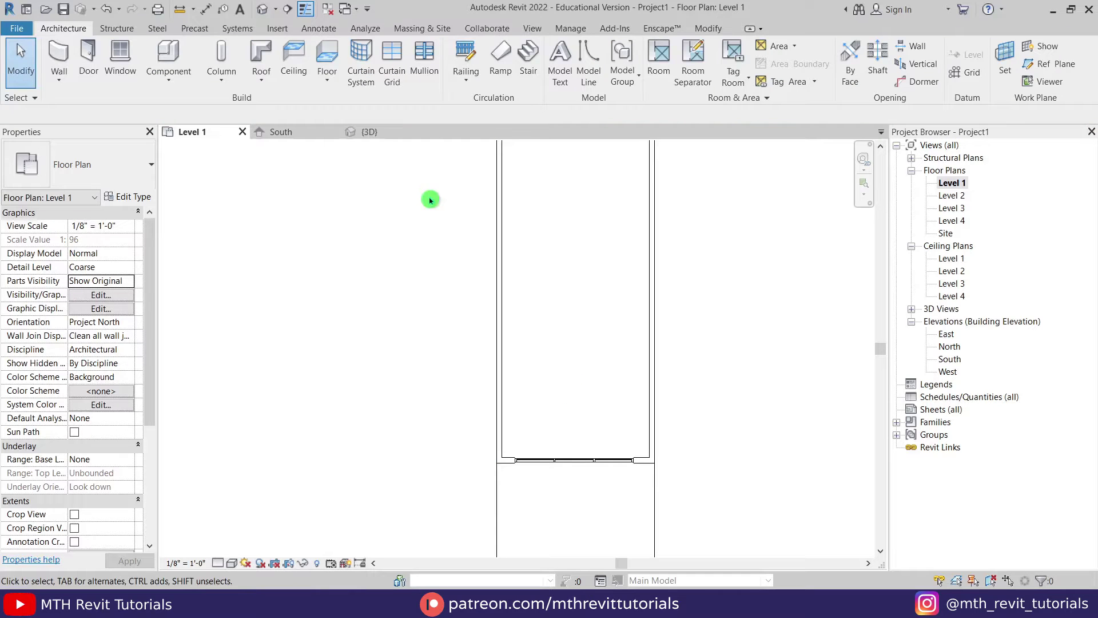
click(367, 132)
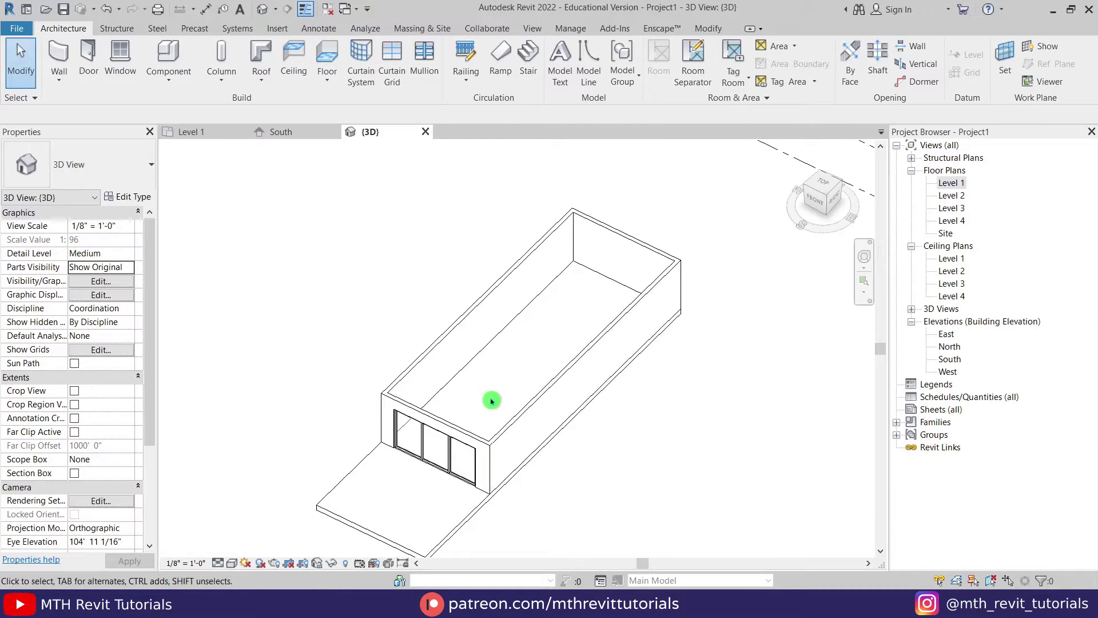
middle_drag(443, 374, 439, 395)
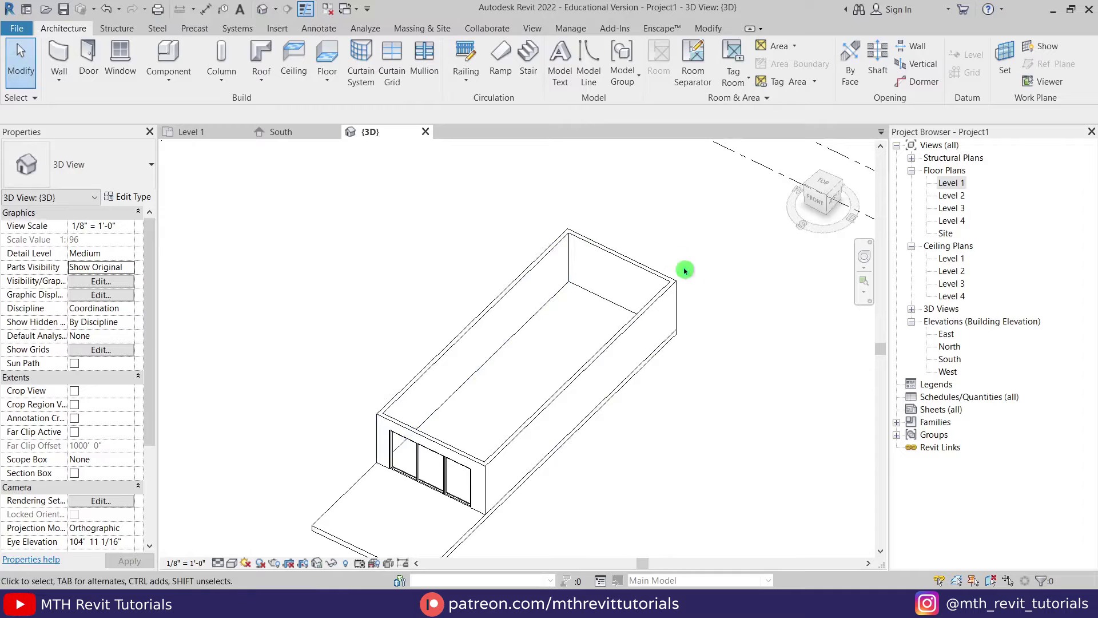
scroll(601, 362, down, 1)
drag(332, 189, 699, 566)
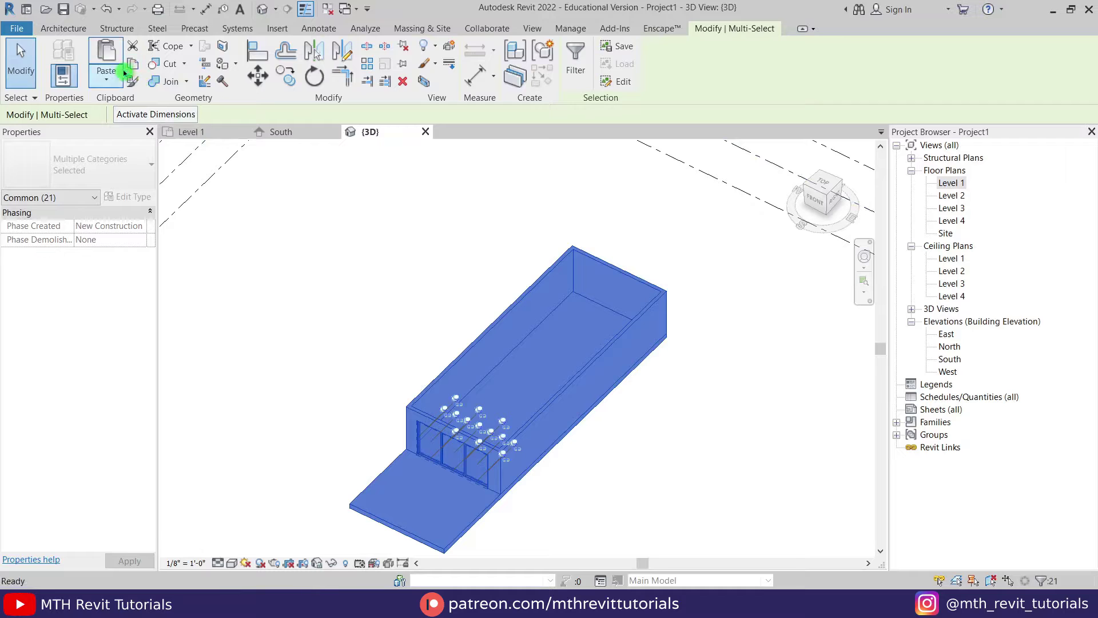
click(116, 84)
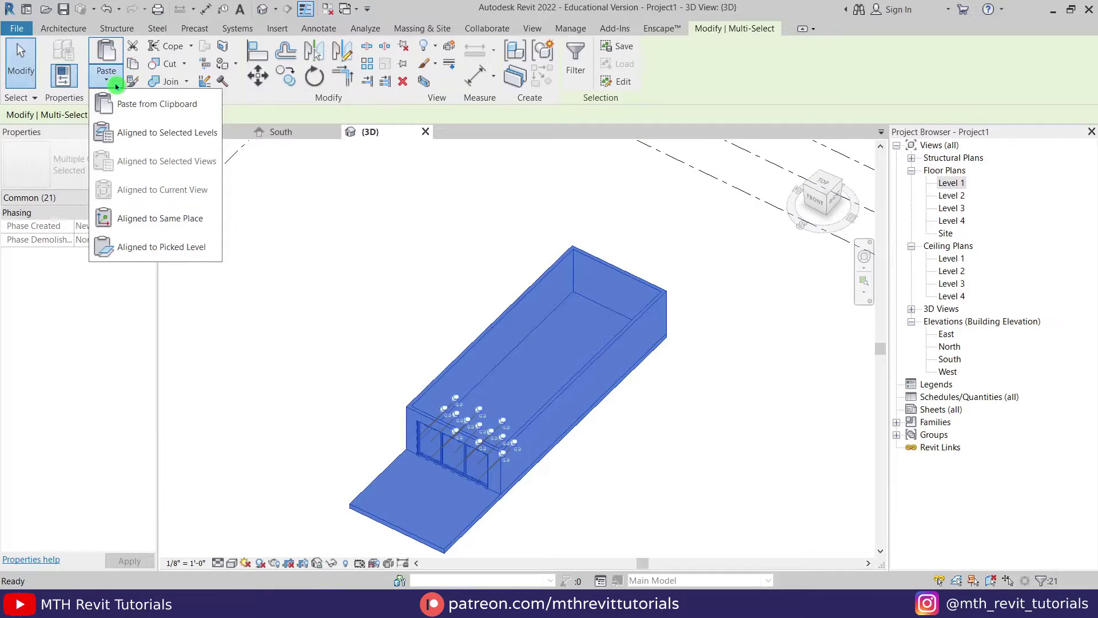
click(164, 133)
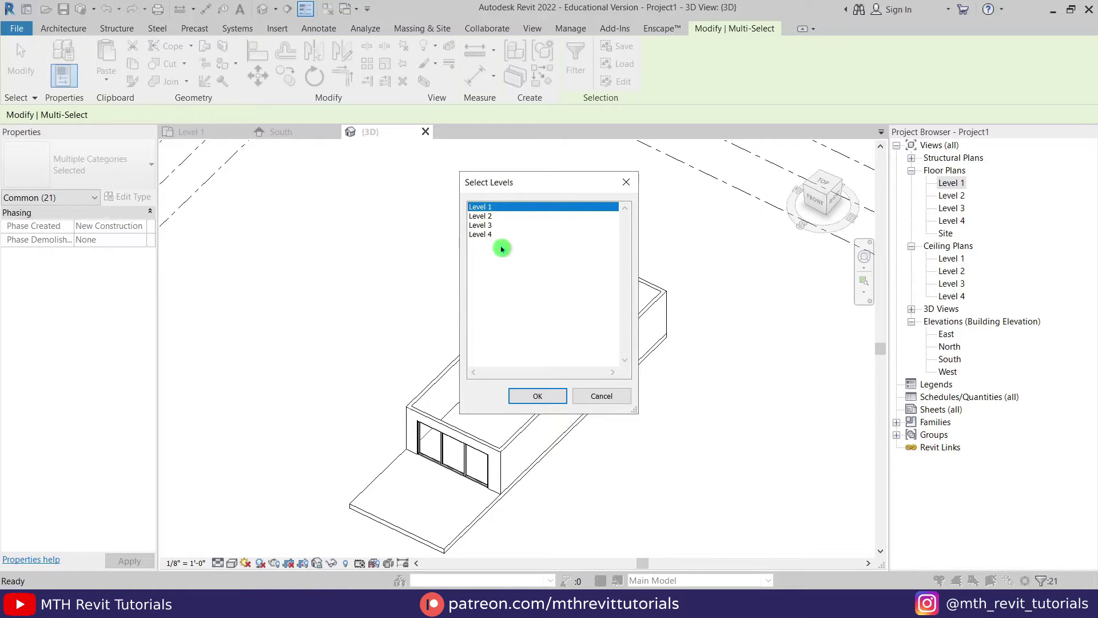
click(482, 217)
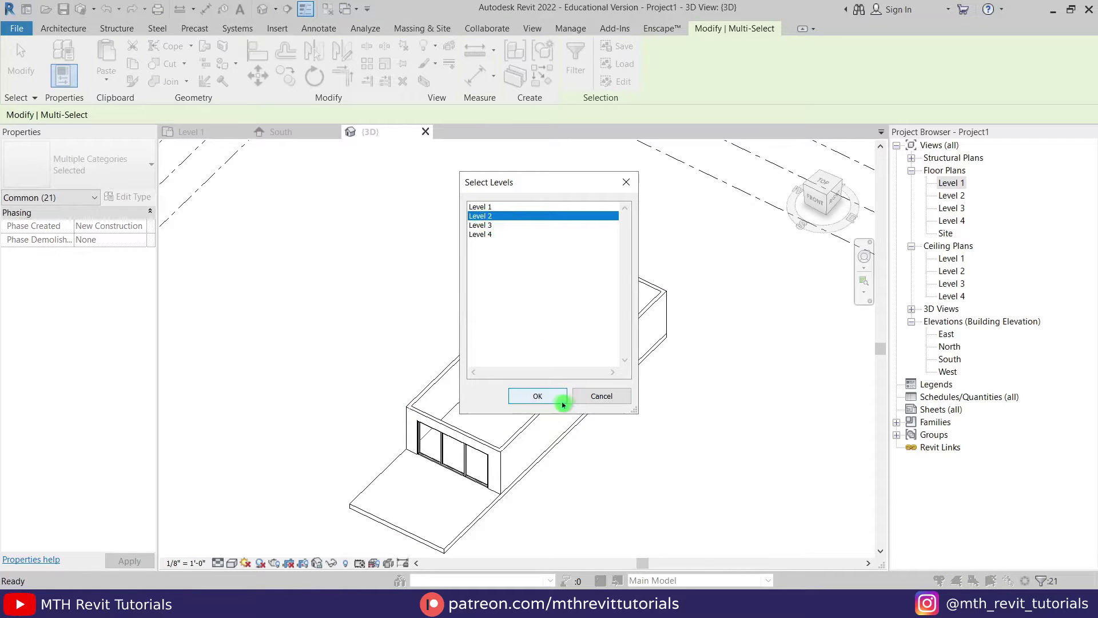
click(539, 396)
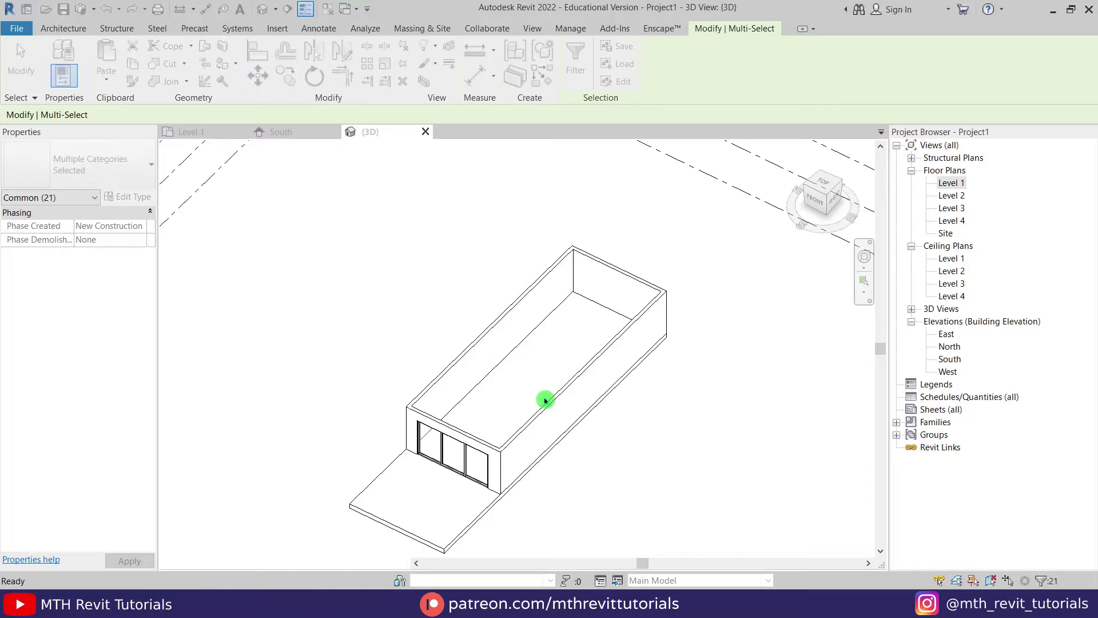
click(523, 476)
shift+middle_drag(523, 476, 412, 436)
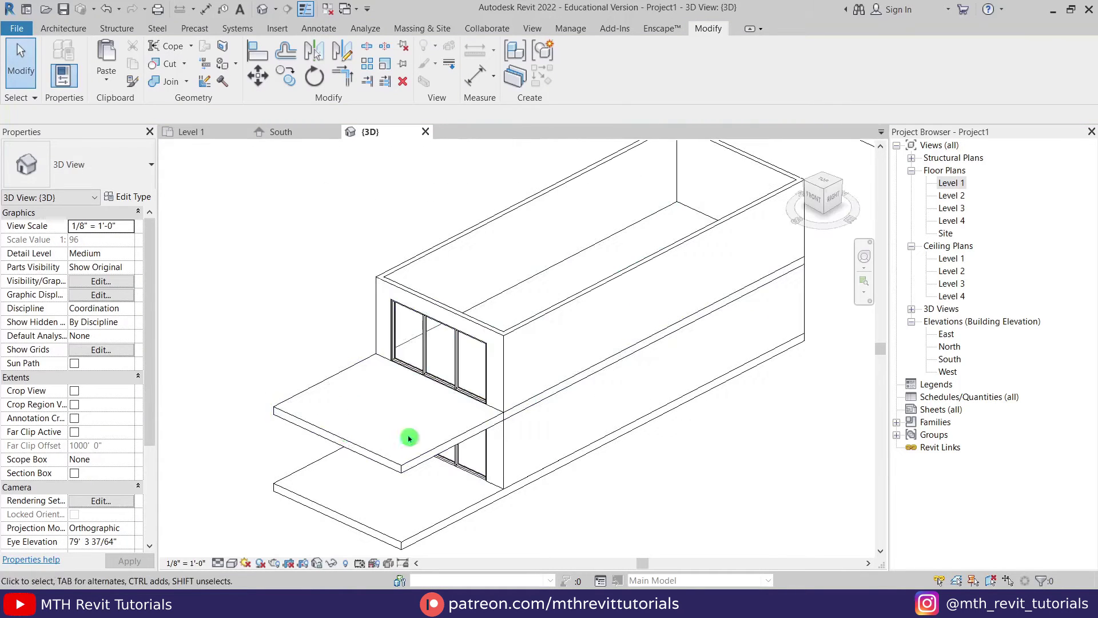
Edit the Level 2 floor's boundary, pulling its front edge back toward the facade to shorten the overhang, and finish the sketch.
click(334, 439)
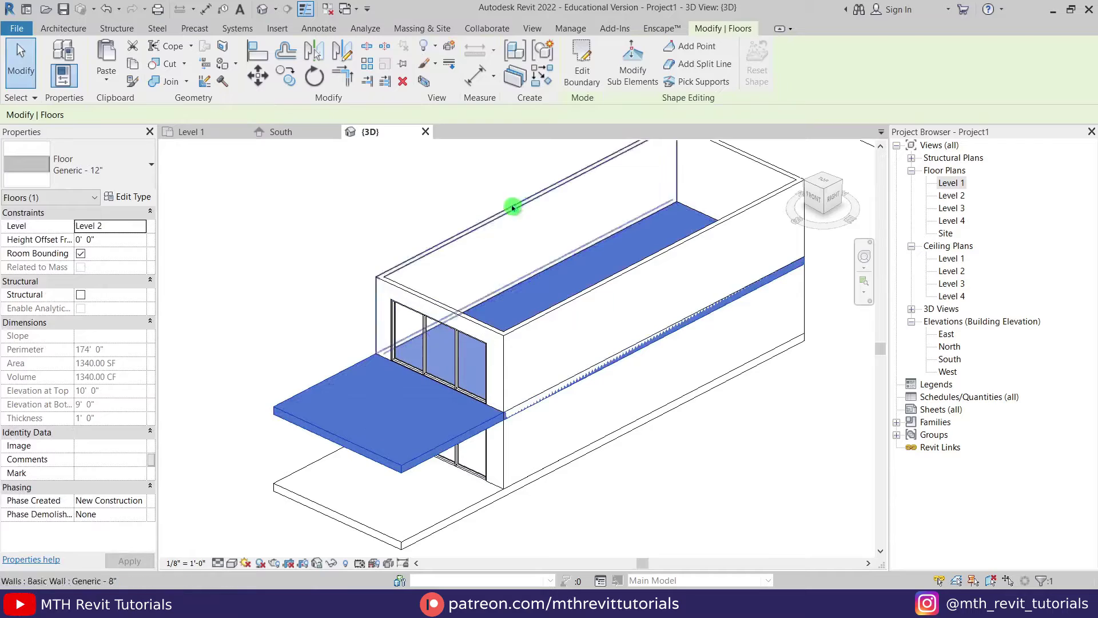
click(580, 84)
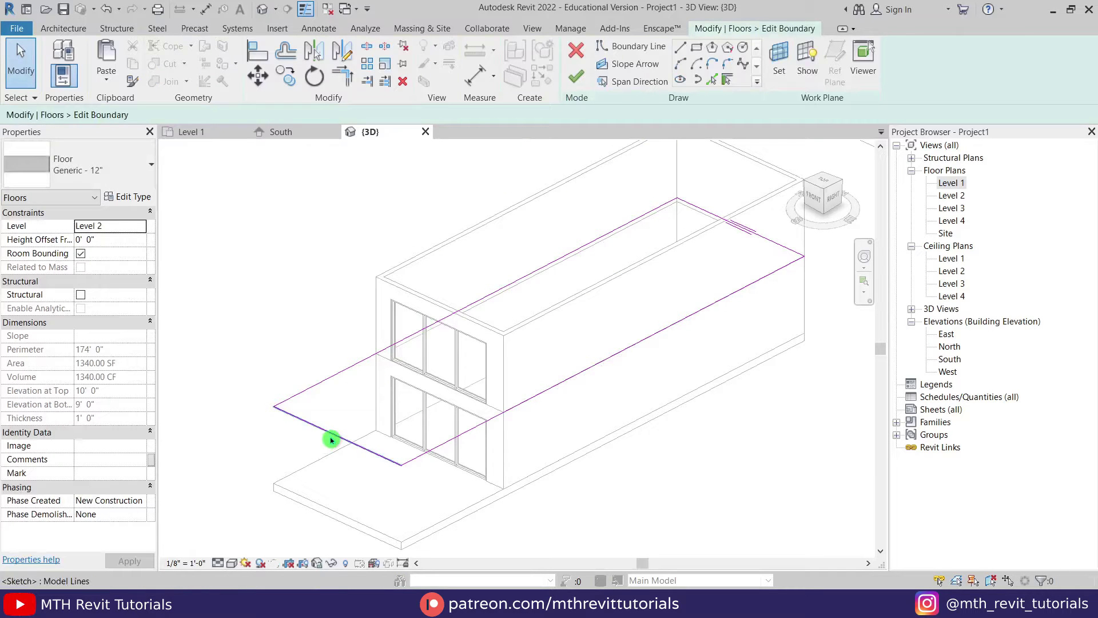
click(331, 439)
click(329, 342)
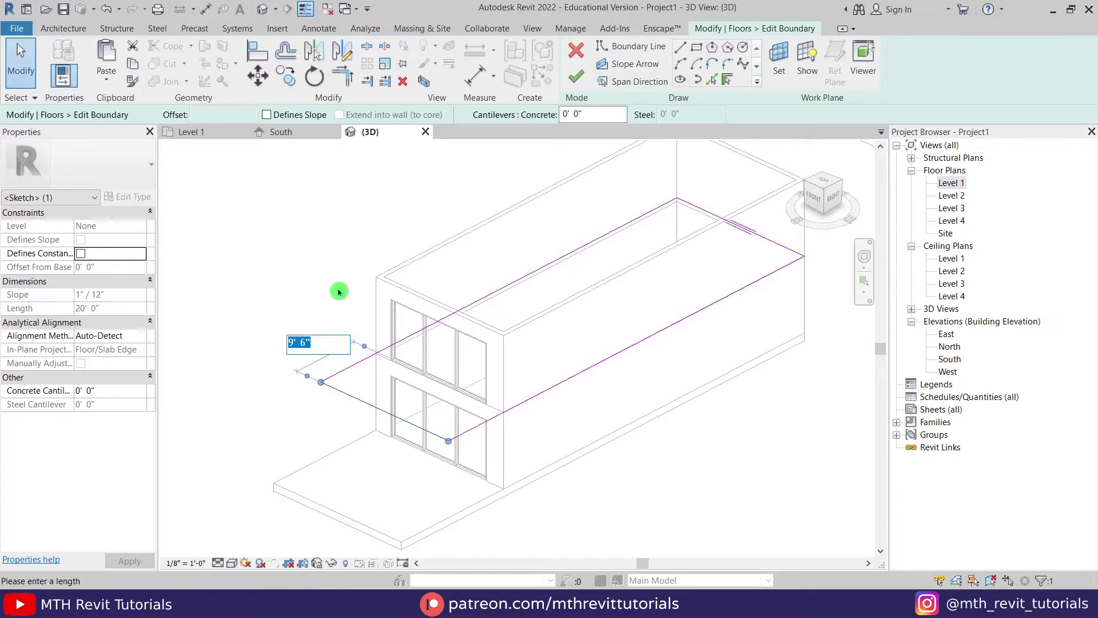
key(Return)
click(314, 316)
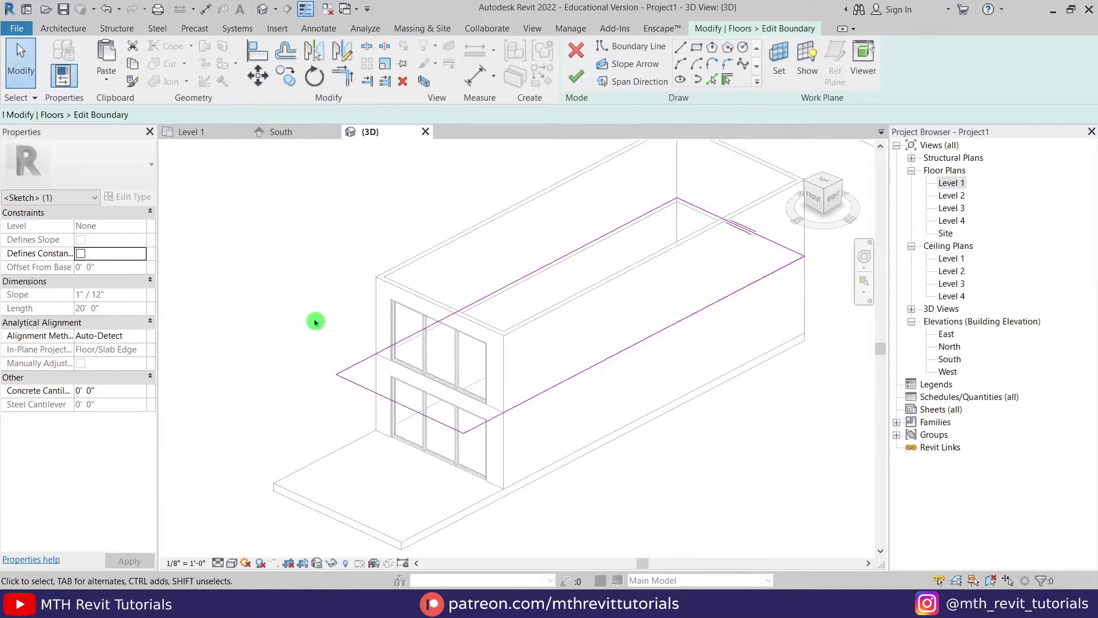
click(579, 90)
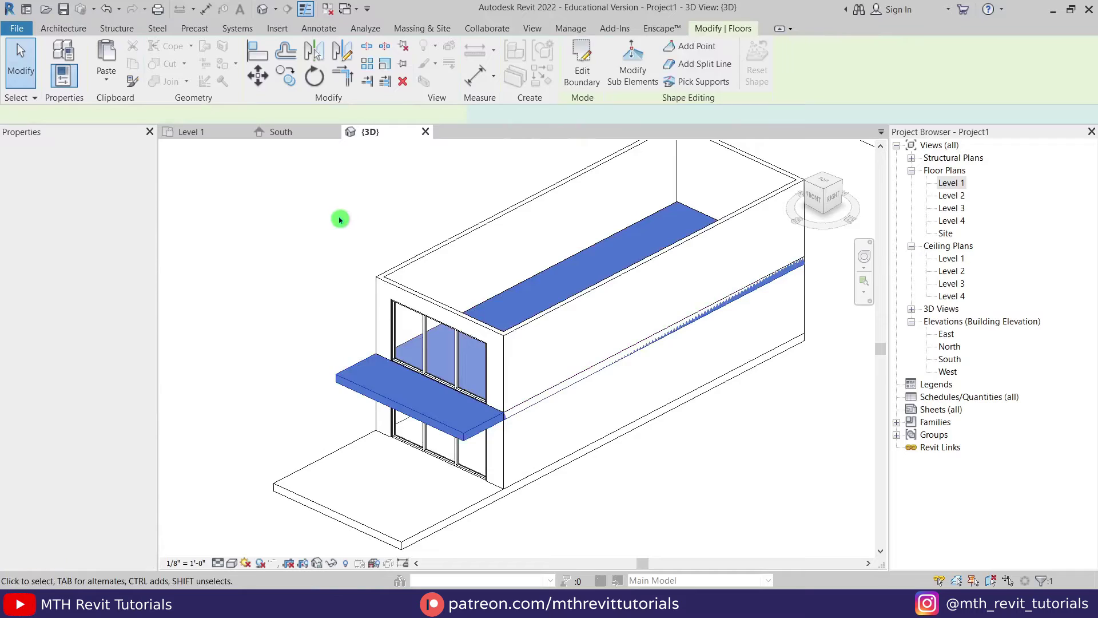
click(341, 215)
Copy the Level 2 floor in the 3D view and paste it aligned to Level 3.
scroll(402, 273, up, 2)
shift+middle_drag(429, 420, 381, 422)
shift+middle_drag(460, 447, 448, 387)
middle_drag(578, 215, 572, 275)
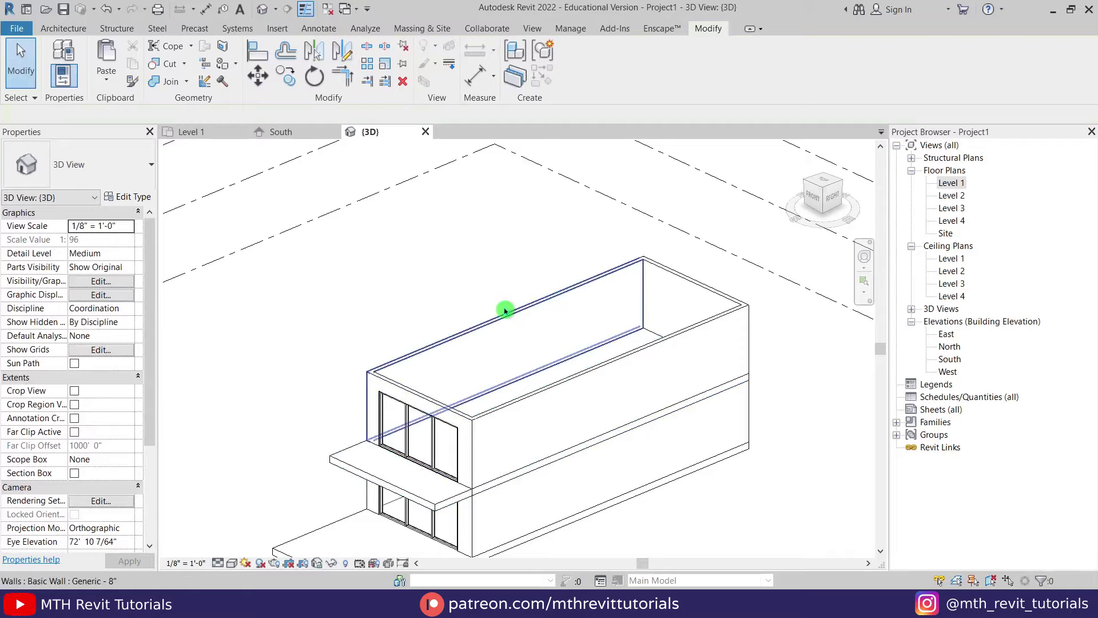
click(372, 470)
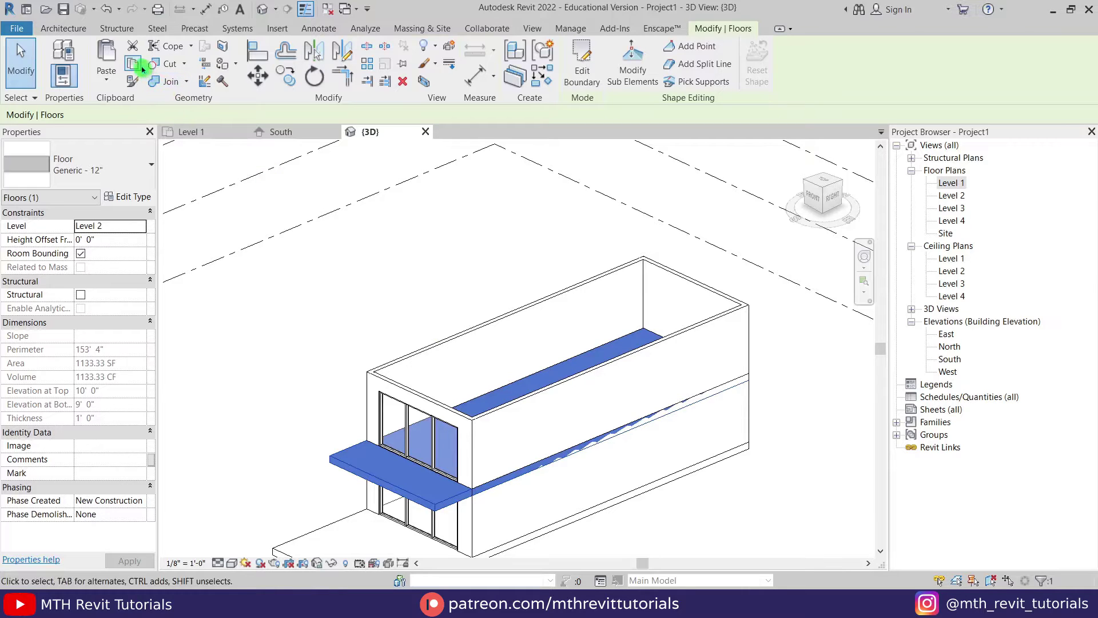
click(111, 80)
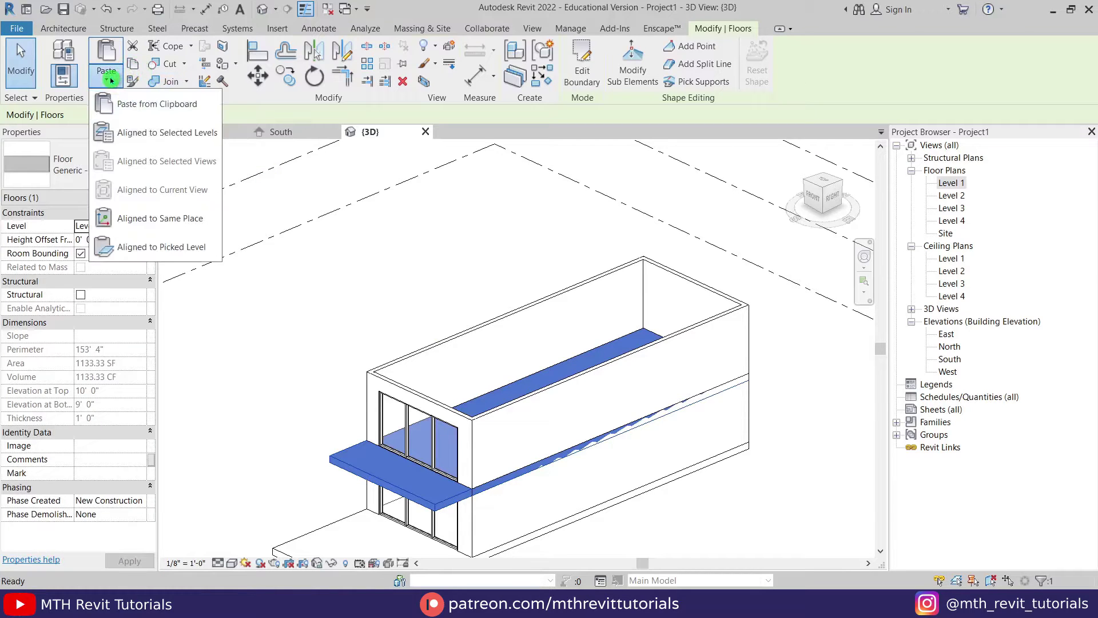
click(171, 130)
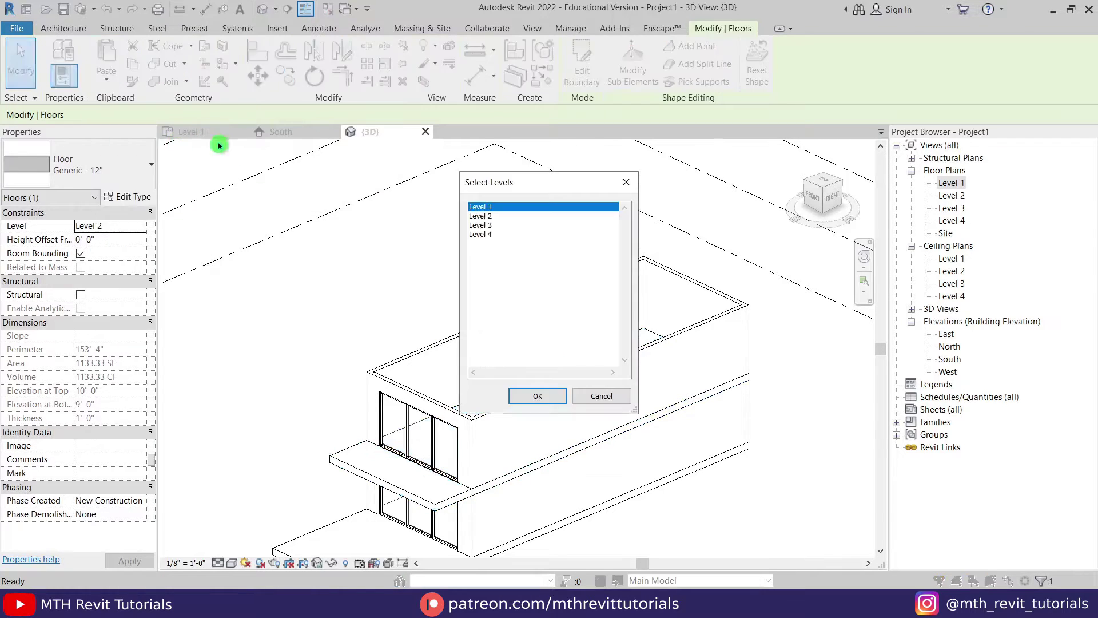
click(486, 225)
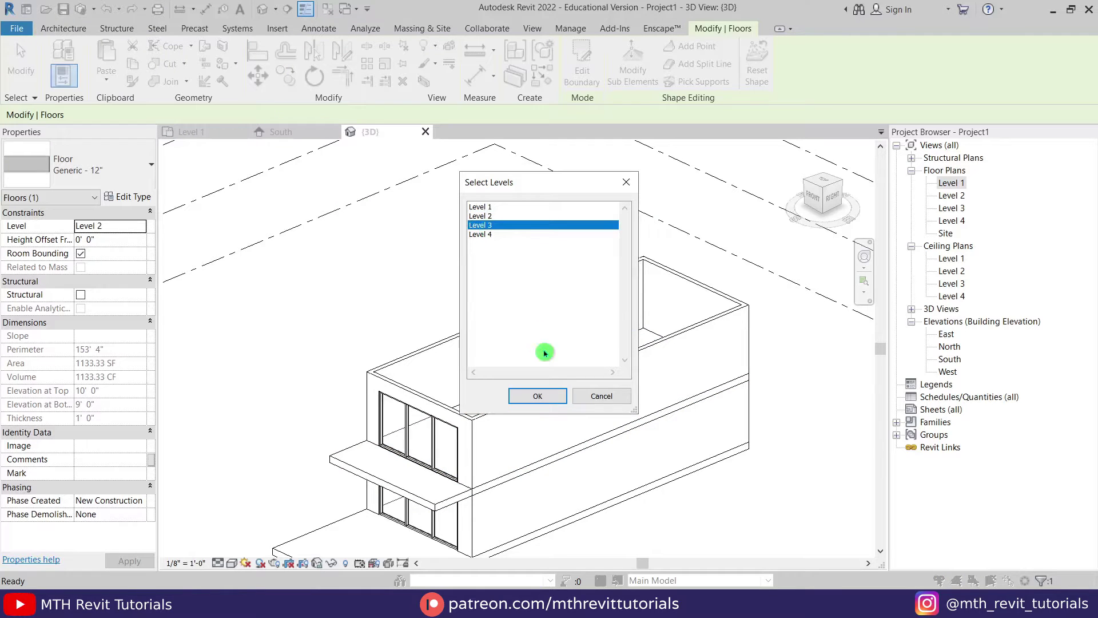
click(552, 396)
click(354, 325)
scroll(419, 326, down, 3)
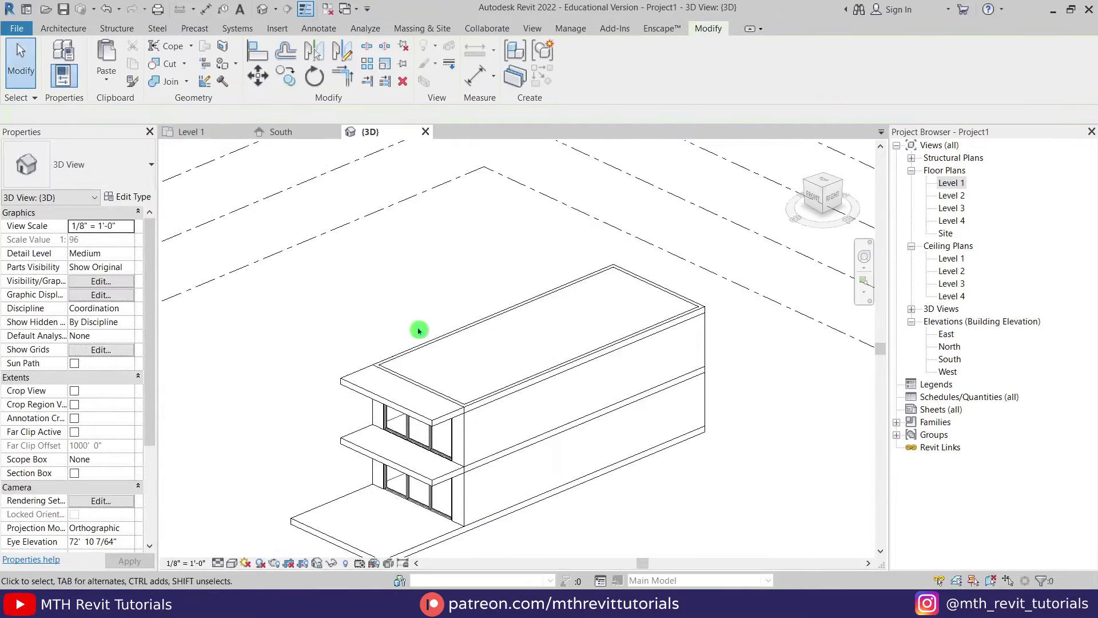
Edit the Level 3 floor's boundary in the Level 3 plan, rounding its southeast corner with a fillet arc of 10' radius.
click(447, 345)
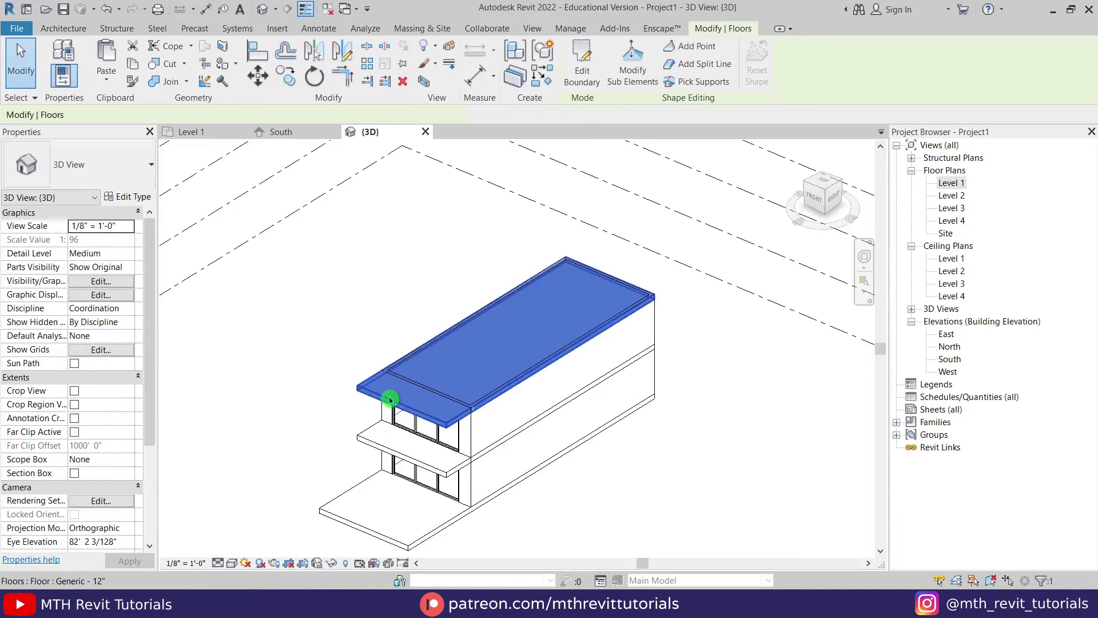
click(581, 63)
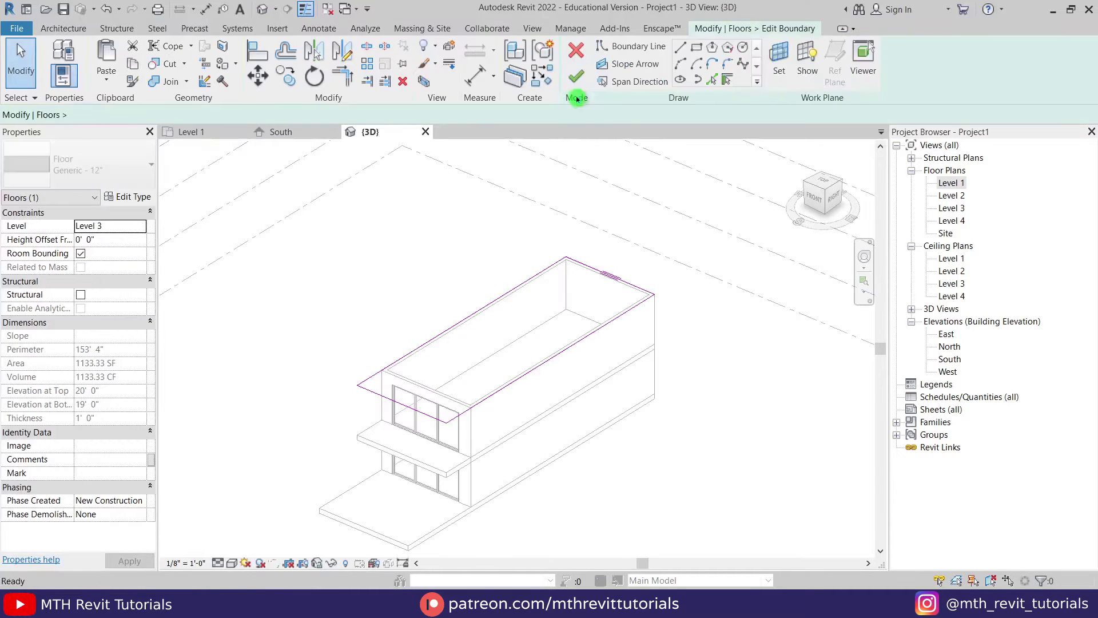
double_click(951, 208)
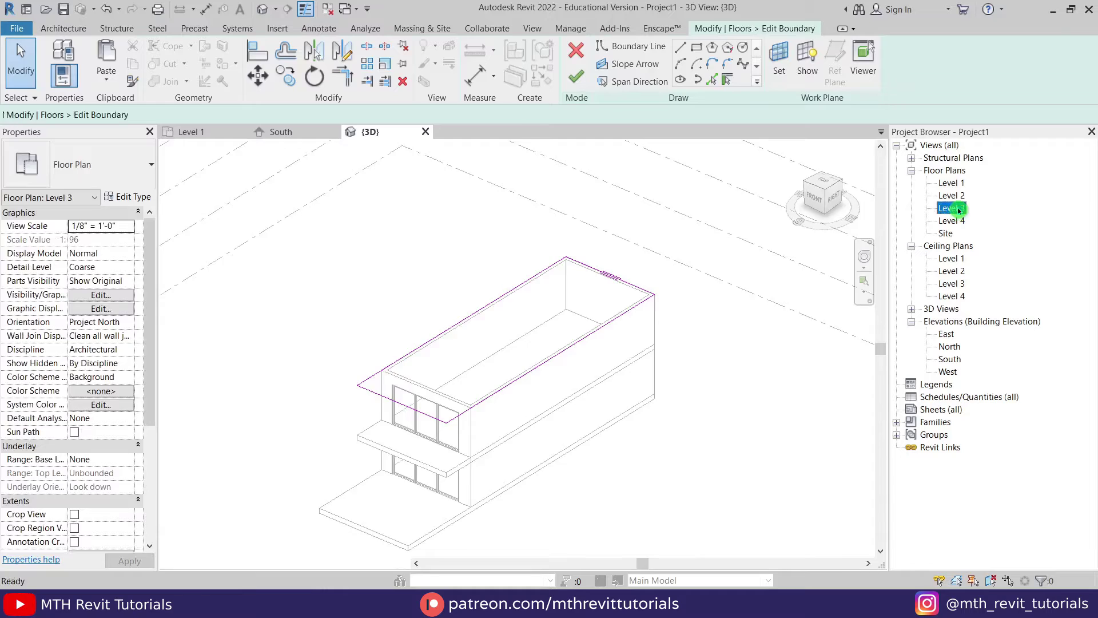
scroll(481, 401, up, 2)
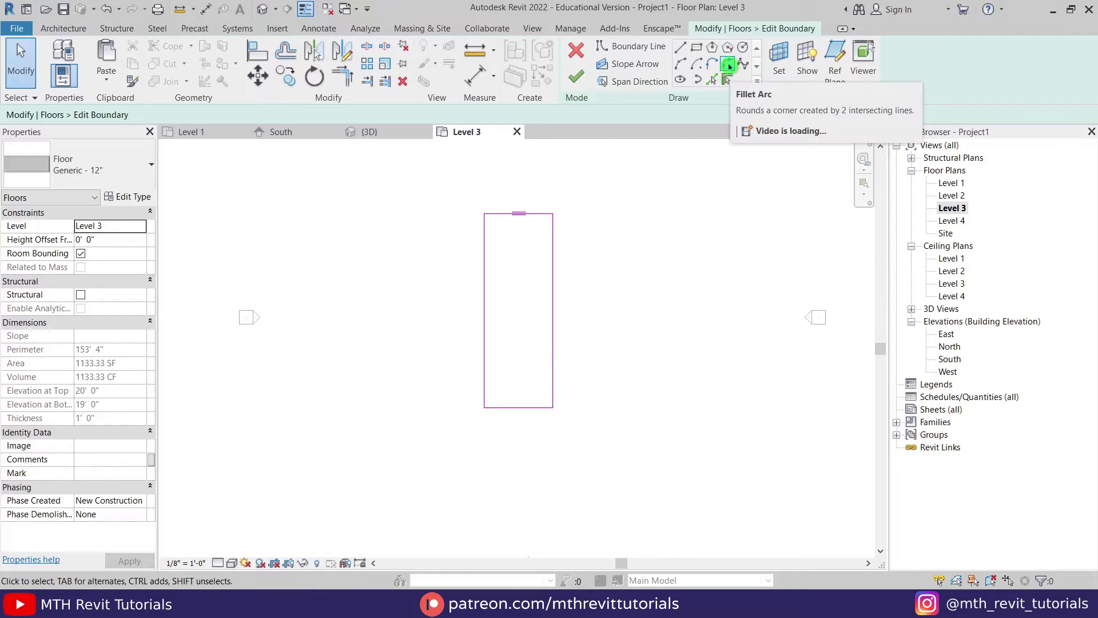
click(729, 66)
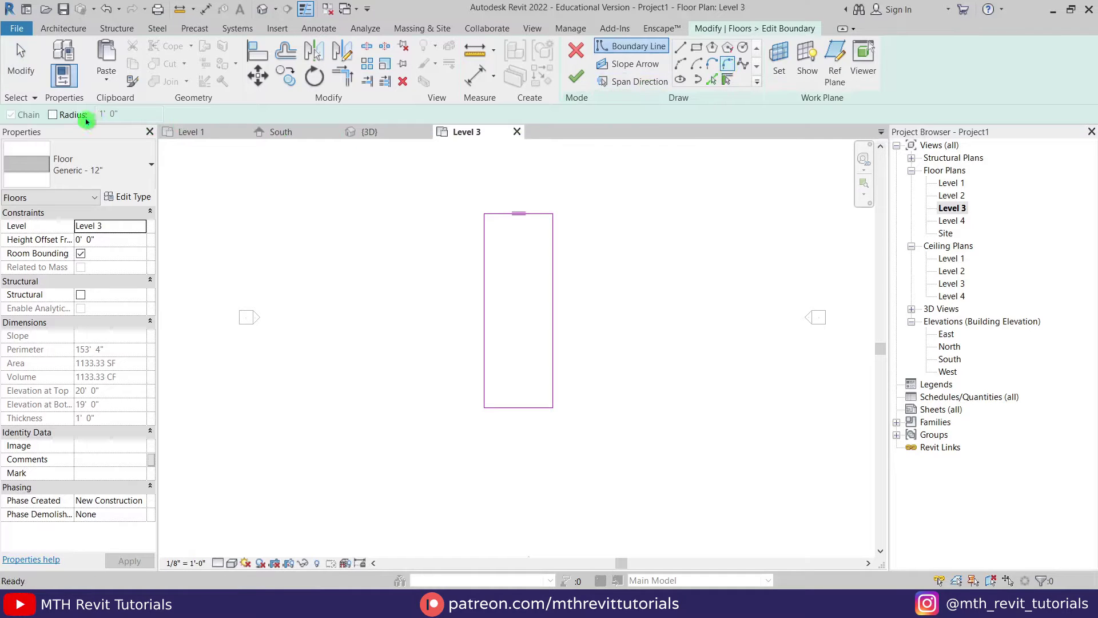
click(68, 117)
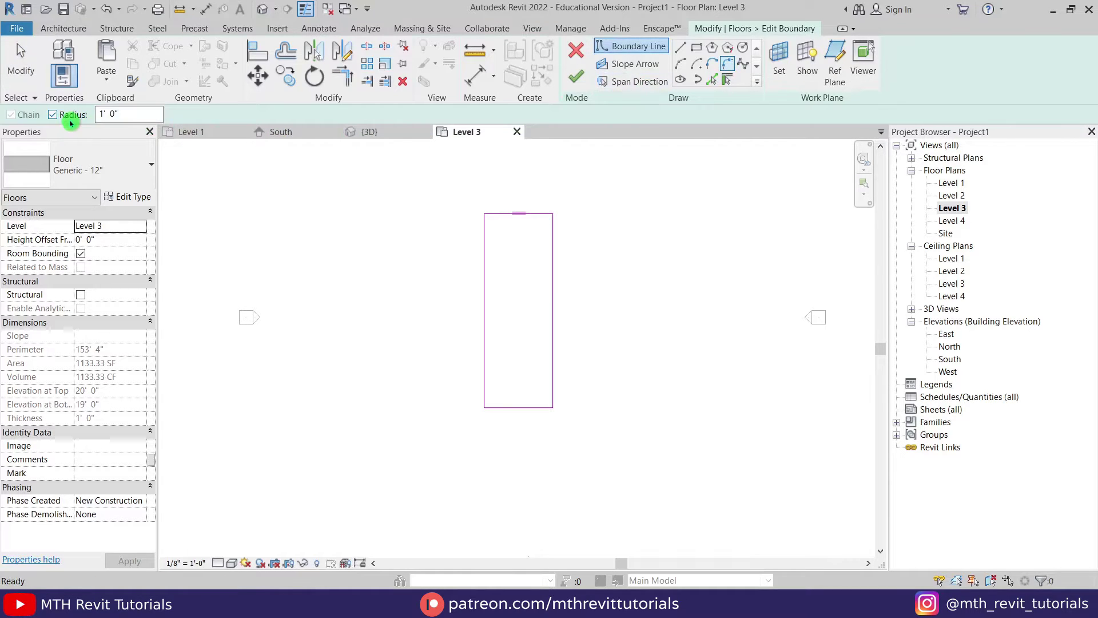
drag(146, 117, 57, 117)
text(10)
key(Return)
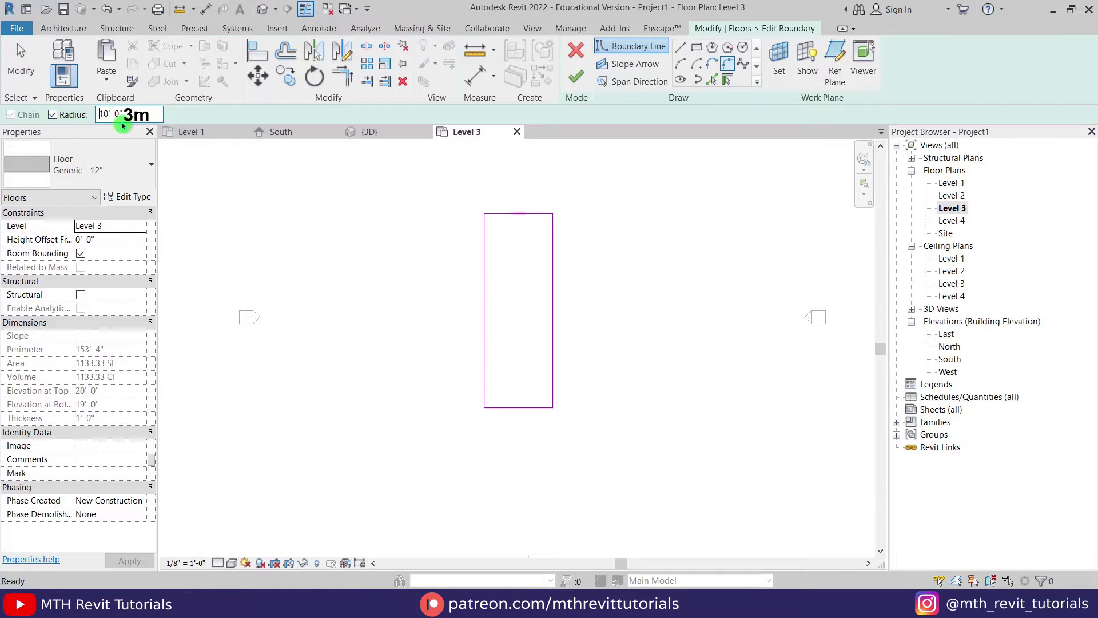
click(553, 383)
click(533, 408)
scroll(529, 410, up, 1)
key(Escape)
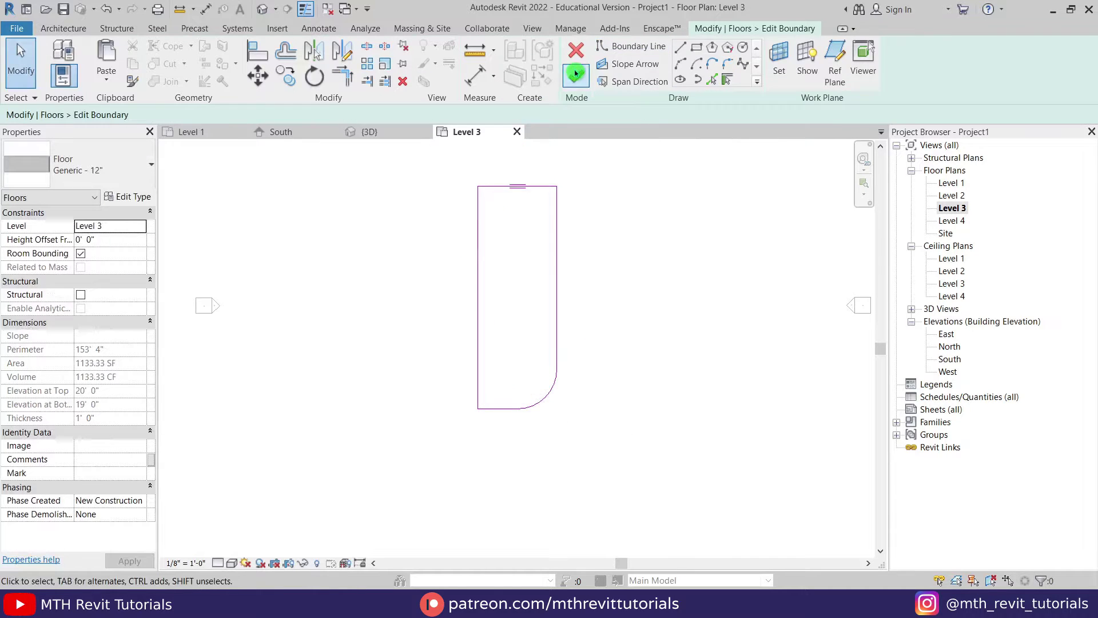
Finish the Level 3 floor boundary and inspect the rounded overhang in the 3D view.
click(575, 76)
click(368, 133)
mouse_move(492, 412)
shift+middle_down()
mouse_move(357, 321)
mouse_move(378, 422)
mouse_move(495, 446)
mouse_move(497, 425)
shift+middle_up()
click(498, 425)
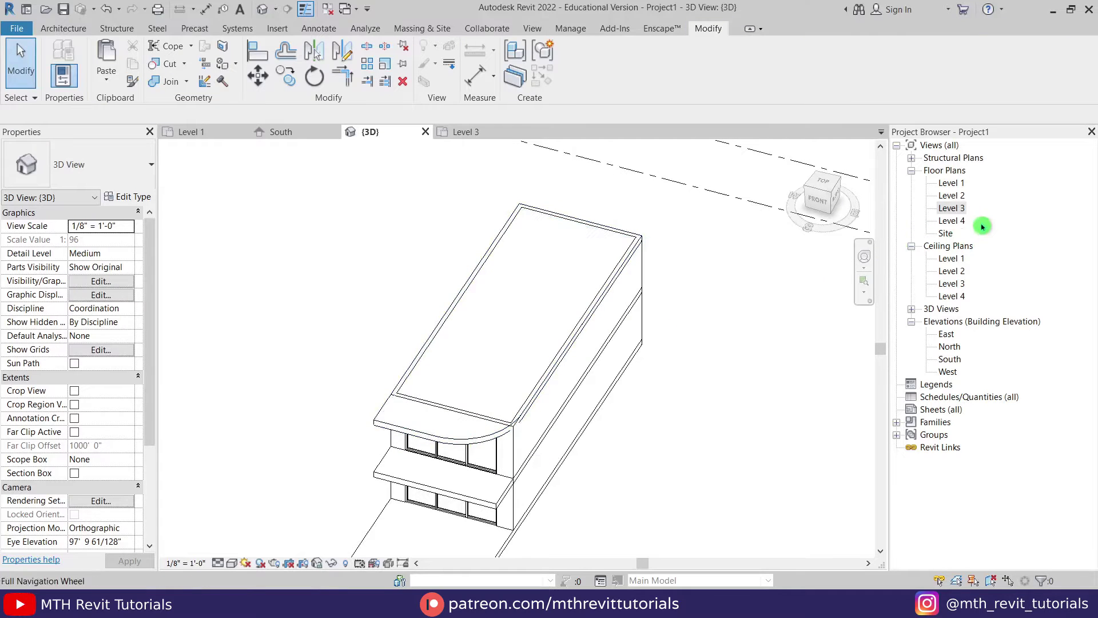
In the Level 3 plan, start a wall with the Pick Lines method and the Generic - 8" basic wall type.
double_click(952, 209)
scroll(558, 281, down, 1)
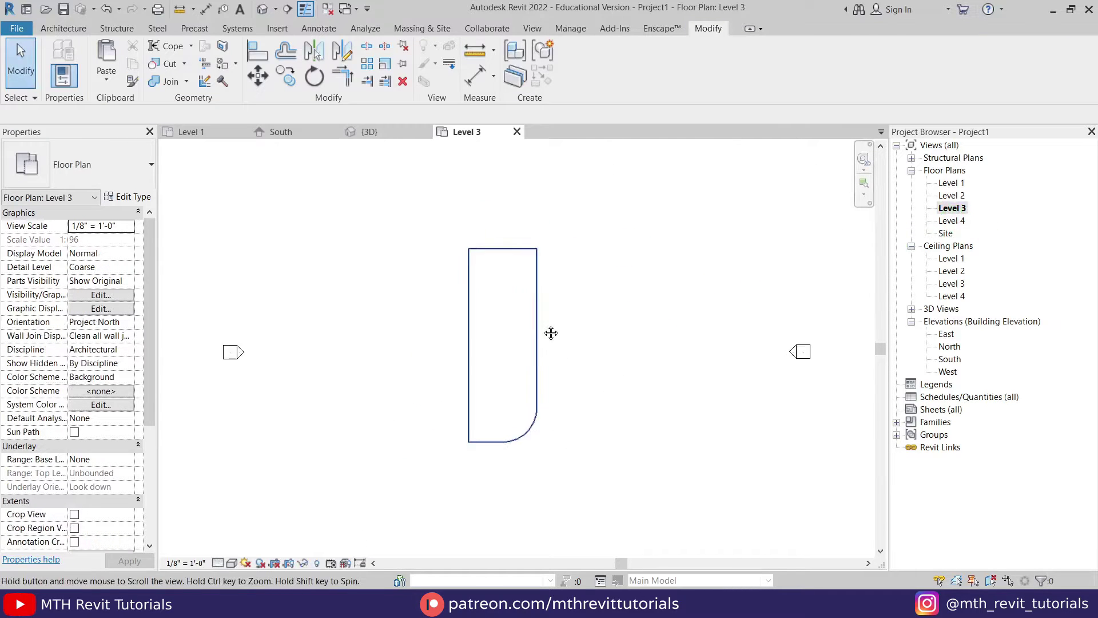
click(64, 28)
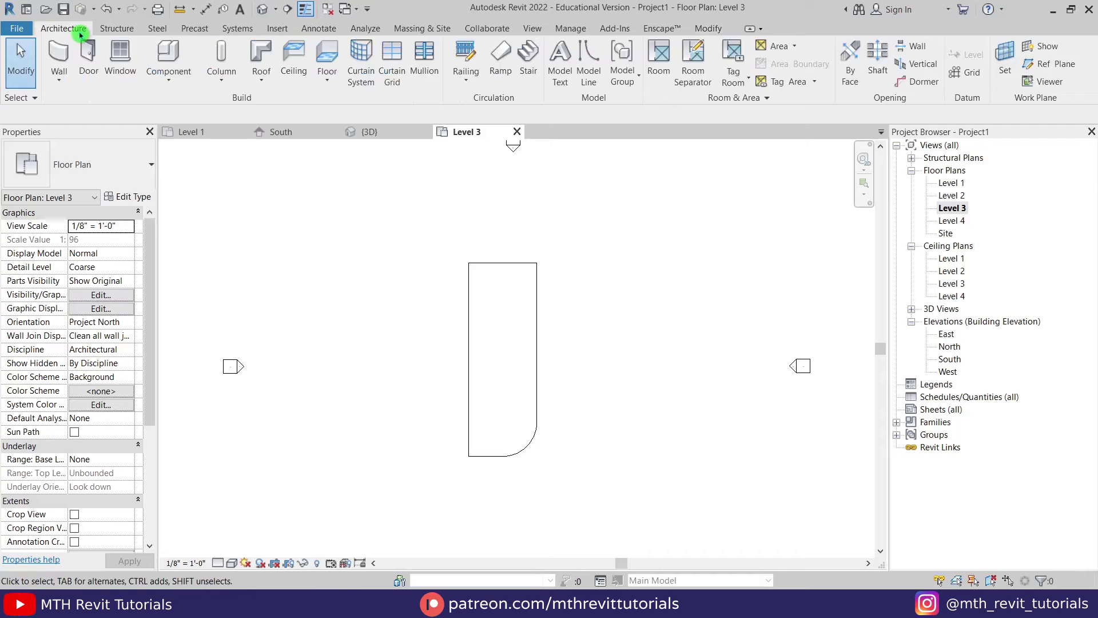
click(59, 57)
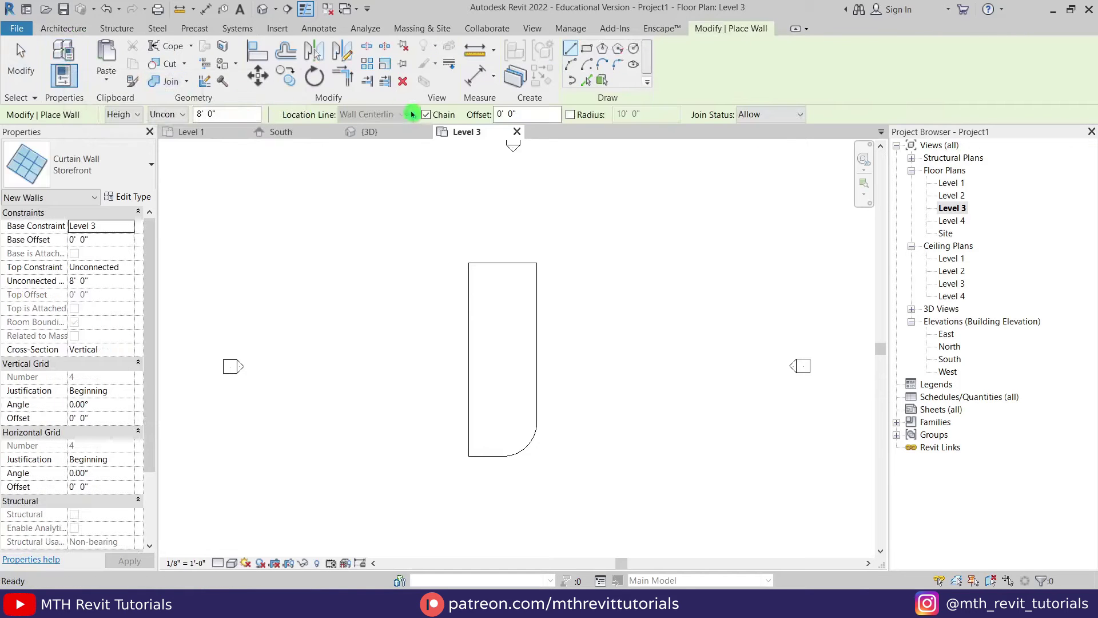
click(585, 81)
click(143, 165)
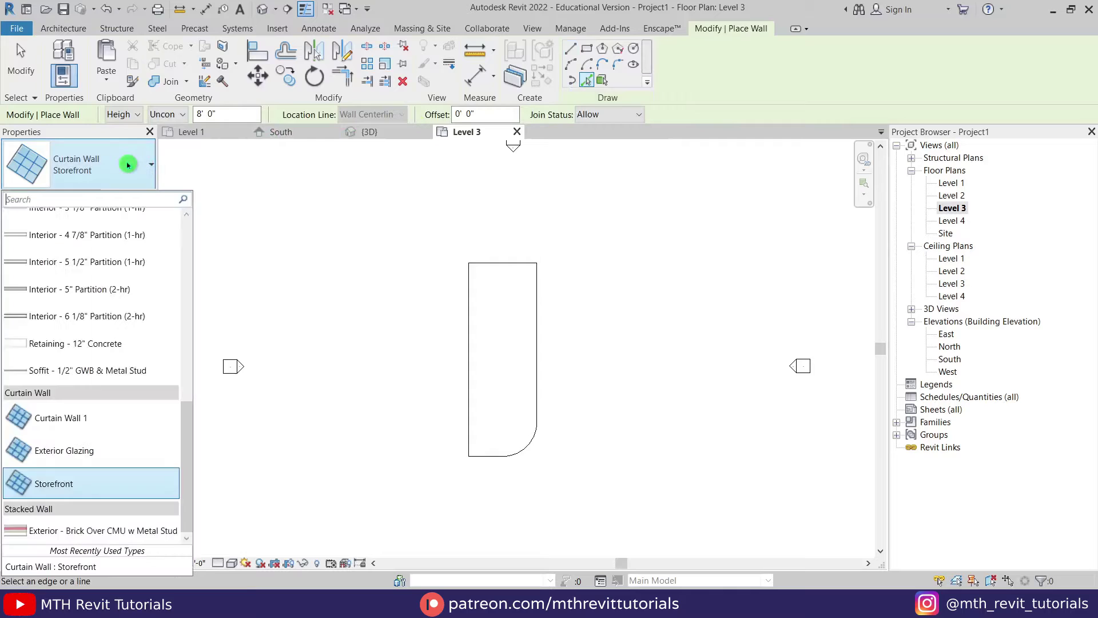
scroll(84, 291, up, 3)
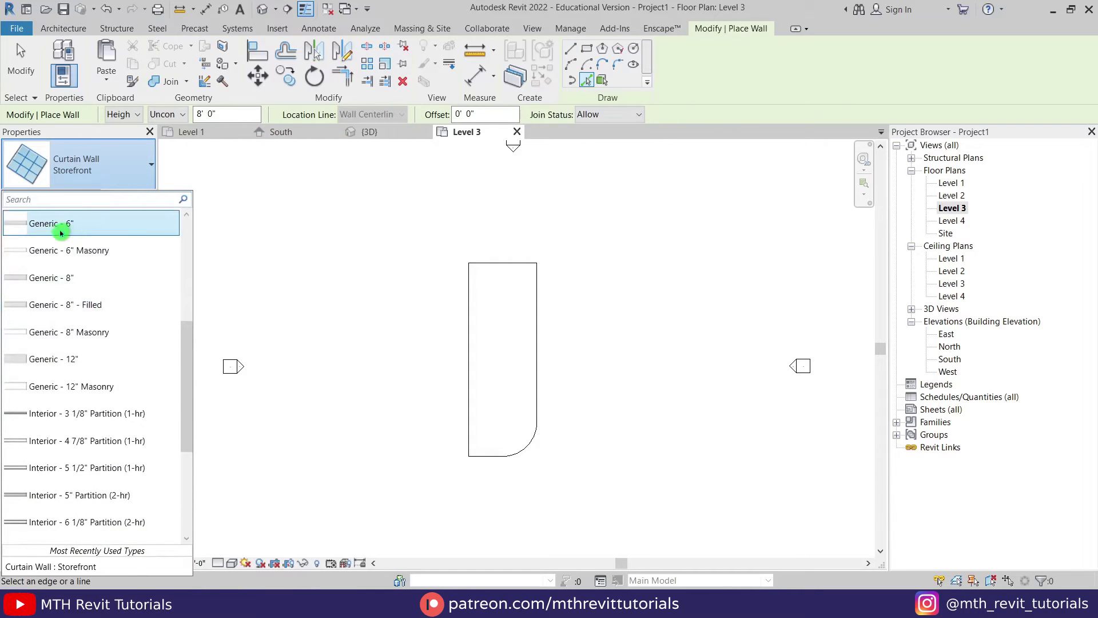
click(80, 284)
middle_drag(410, 343, 379, 341)
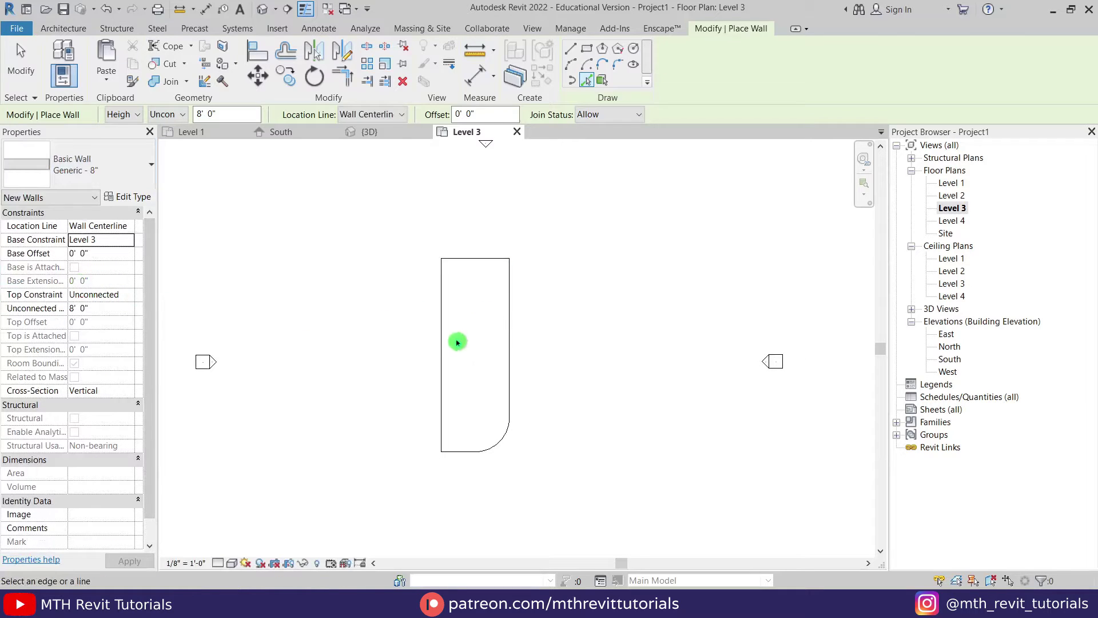
Set the new wall's unconnected height to 10' and its location line to Finish Face: Exterior.
scroll(457, 342, up, 1)
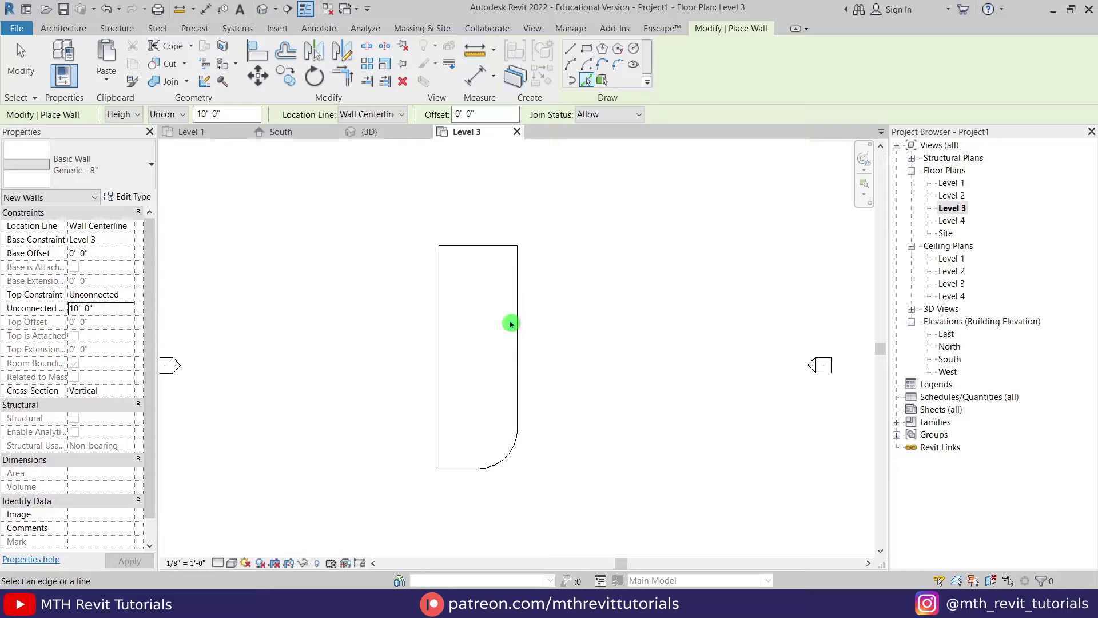
scroll(514, 324, up, 2)
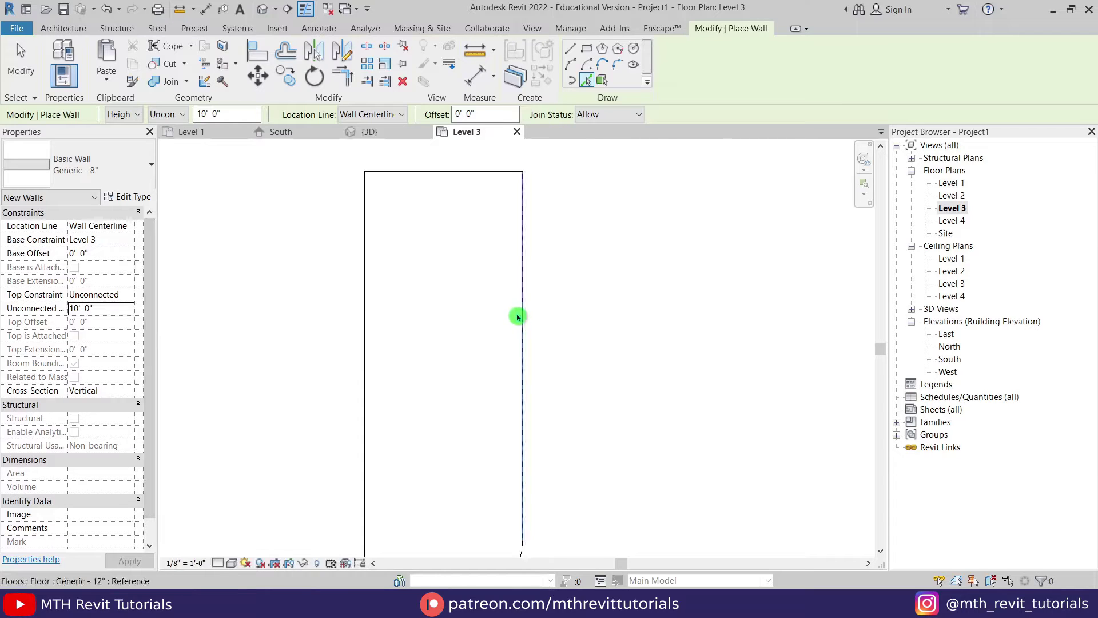
scroll(518, 316, up, 2)
middle_drag(522, 211, 487, 326)
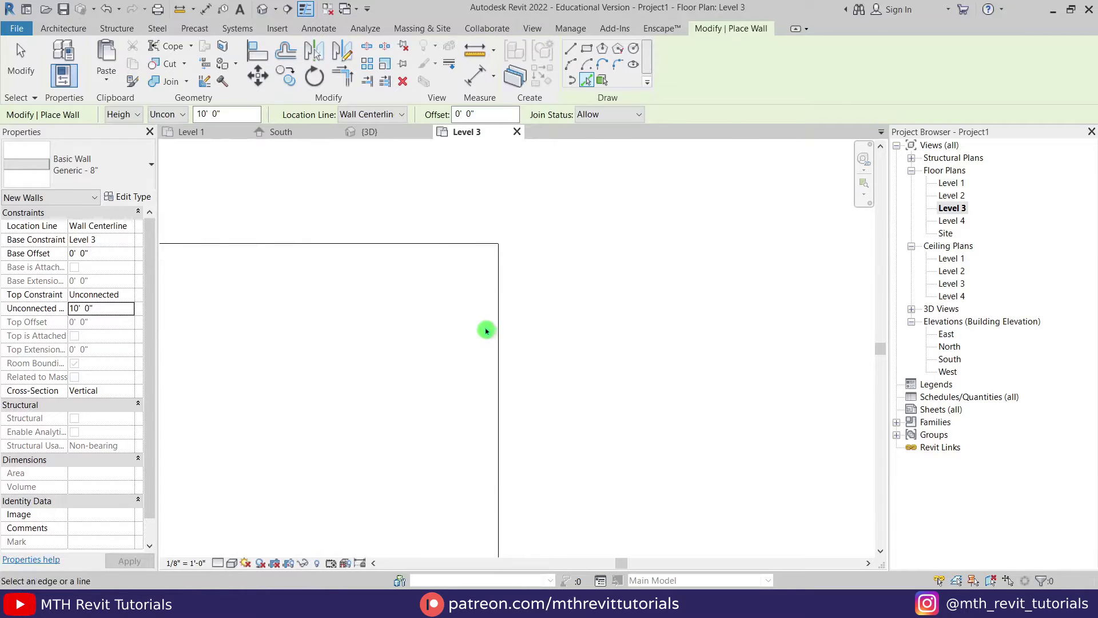
click(366, 114)
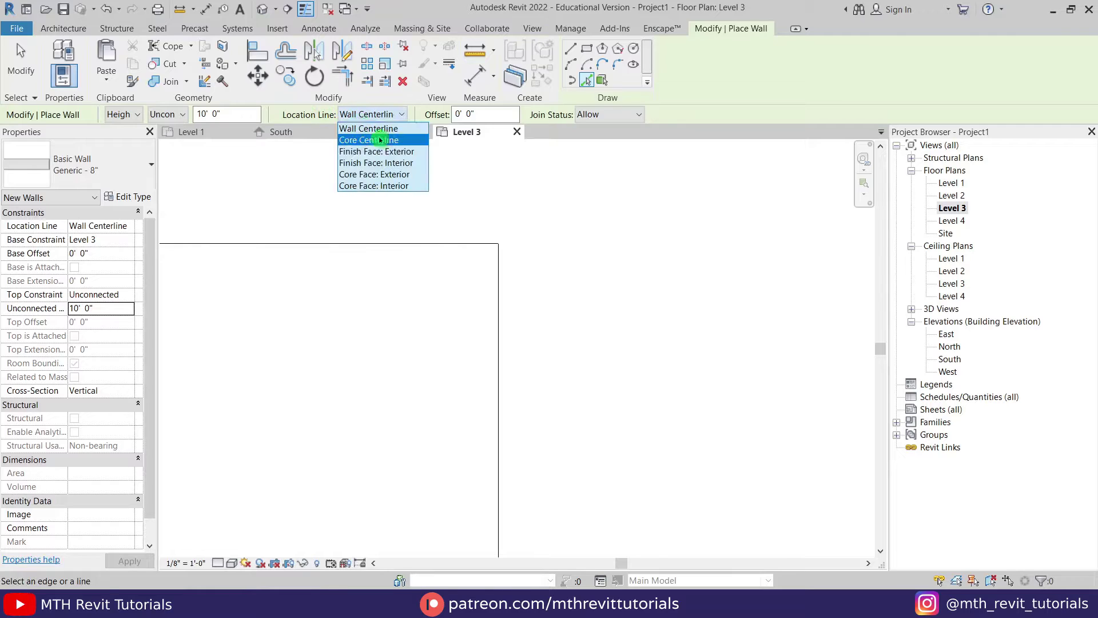
click(419, 157)
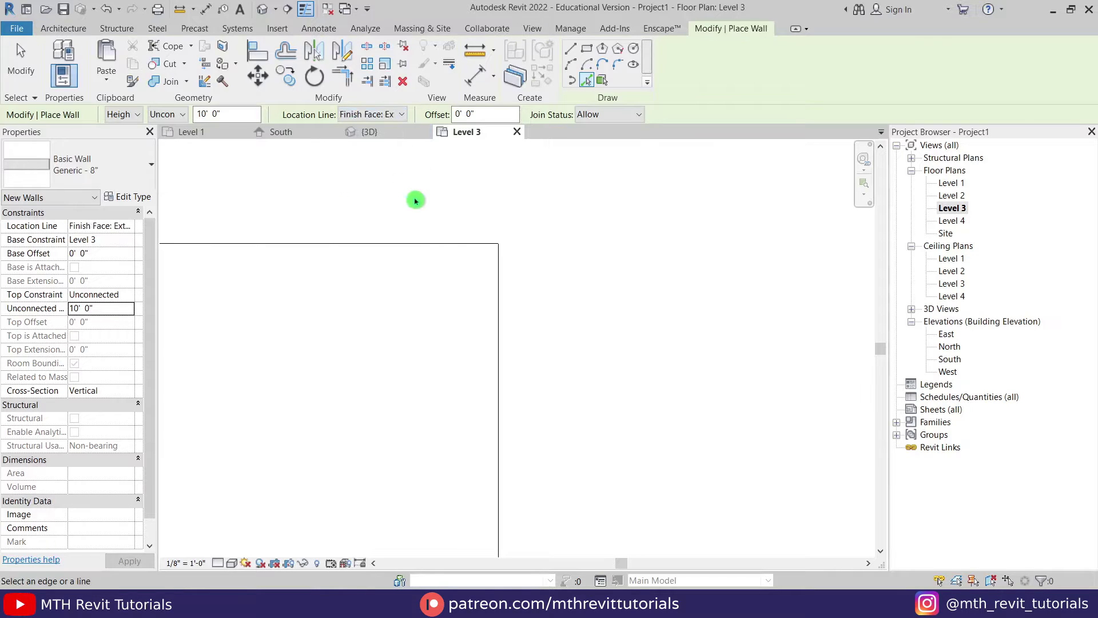
Place walls along all the Level 3 floor edges, including the curved southeast corner, and end the wall command.
click(500, 282)
click(414, 250)
scroll(414, 249, down, 3)
middle_drag(297, 353, 351, 240)
click(322, 253)
scroll(324, 252, down, 2)
middle_drag(424, 439, 442, 337)
click(389, 410)
click(443, 391)
right_click(571, 205)
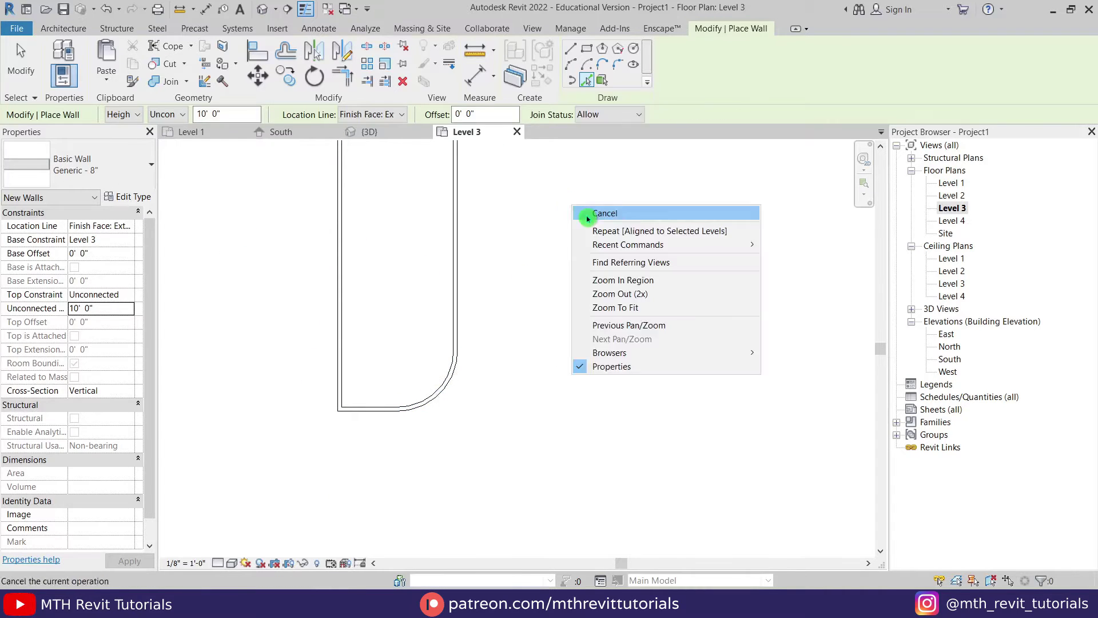
click(585, 214)
Move the straight front wall and the adjoining curved wall on Level 3 8" inward from the floor's front edge.
scroll(375, 282, up, 2)
click(388, 467)
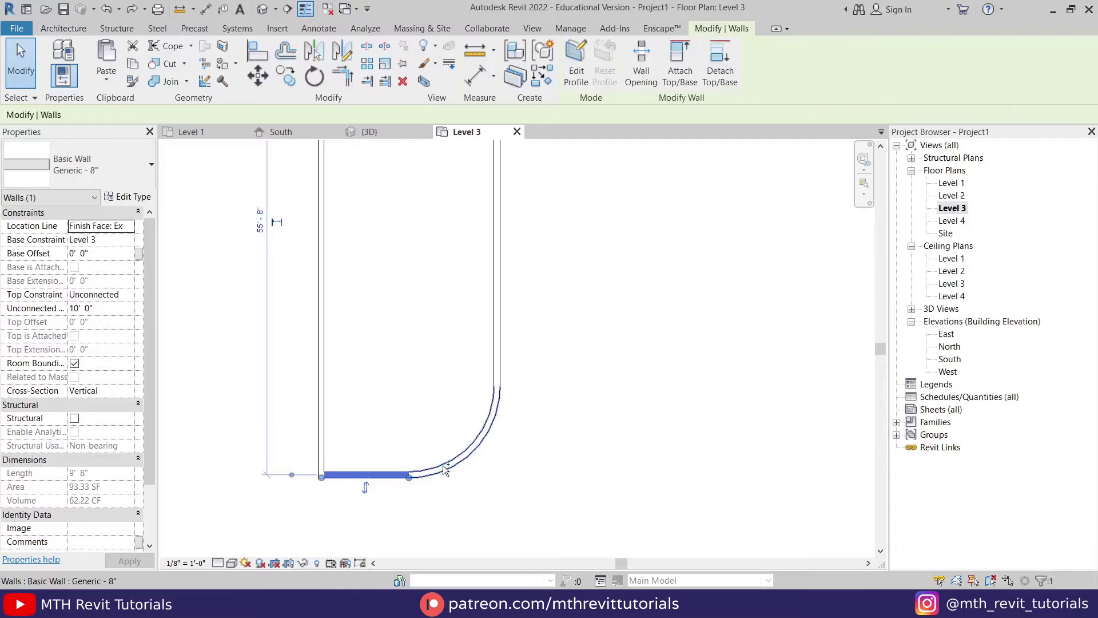
ctrl+click(448, 467)
scroll(388, 465, up, 1)
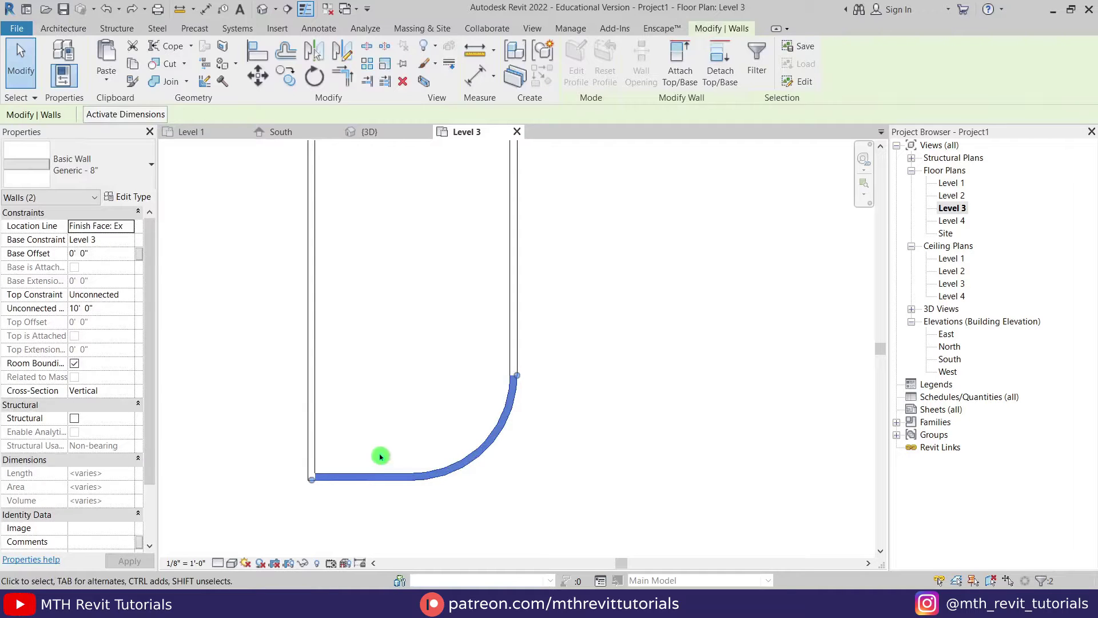
key(m)
key(v)
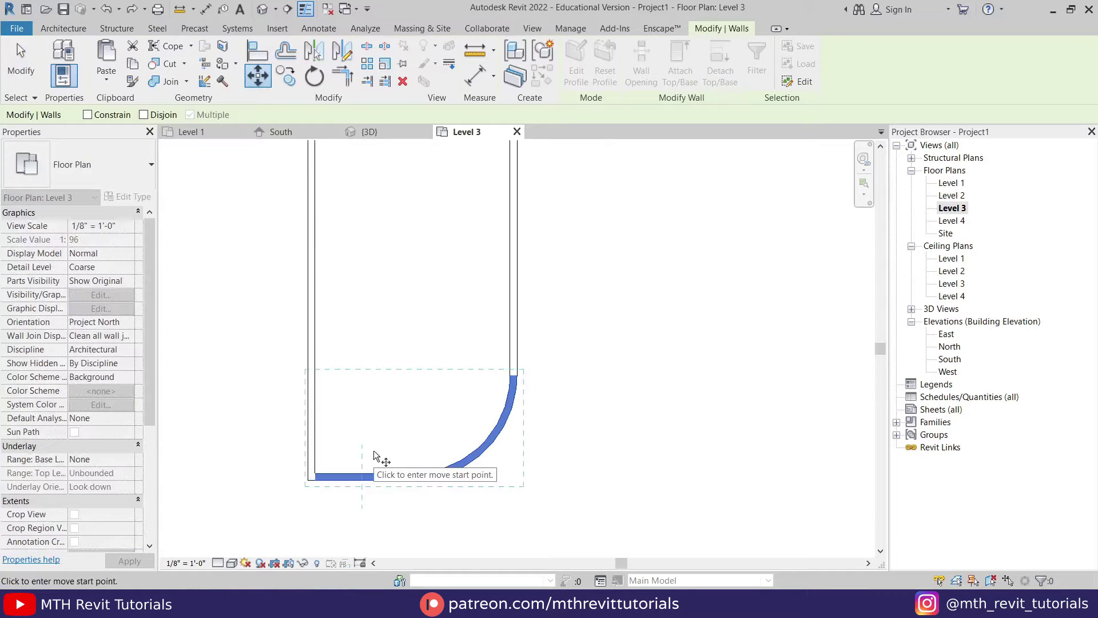
click(373, 451)
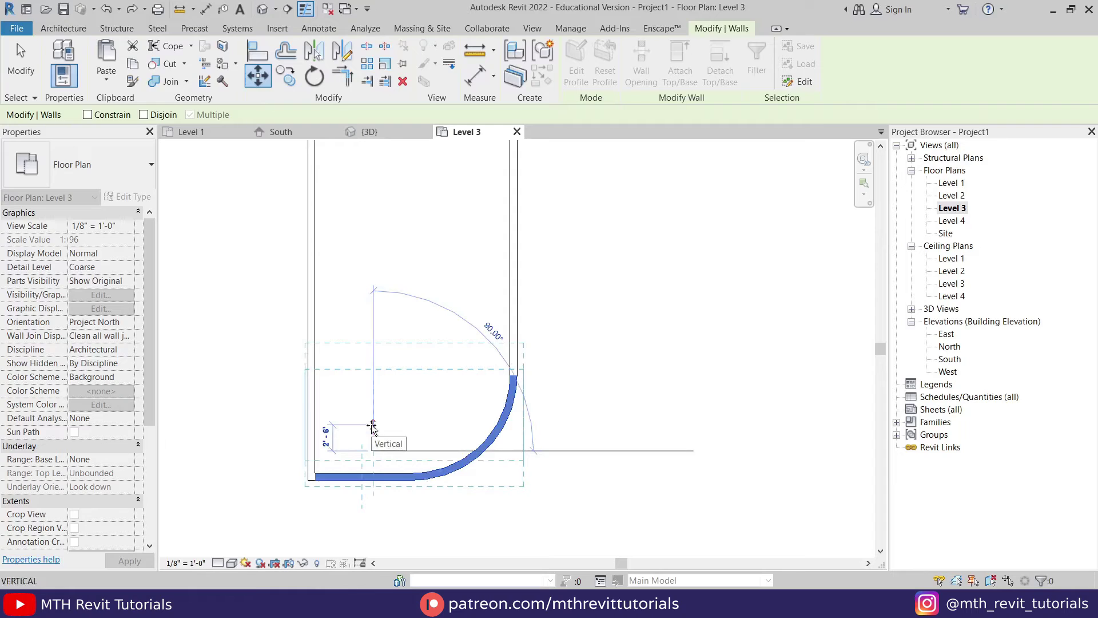
text(8")
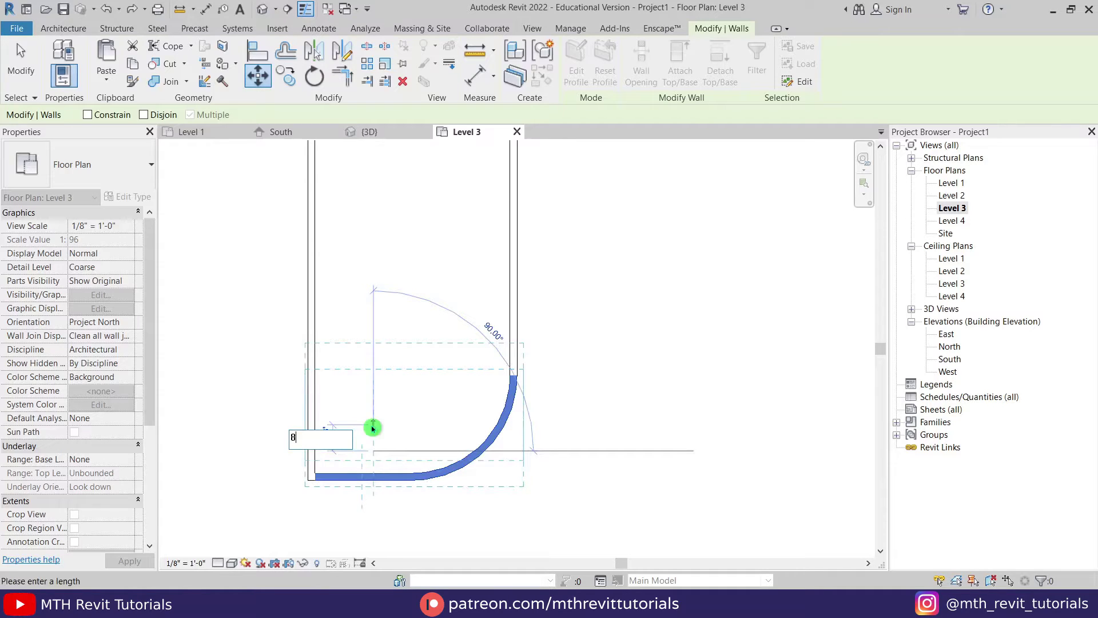
key(Return)
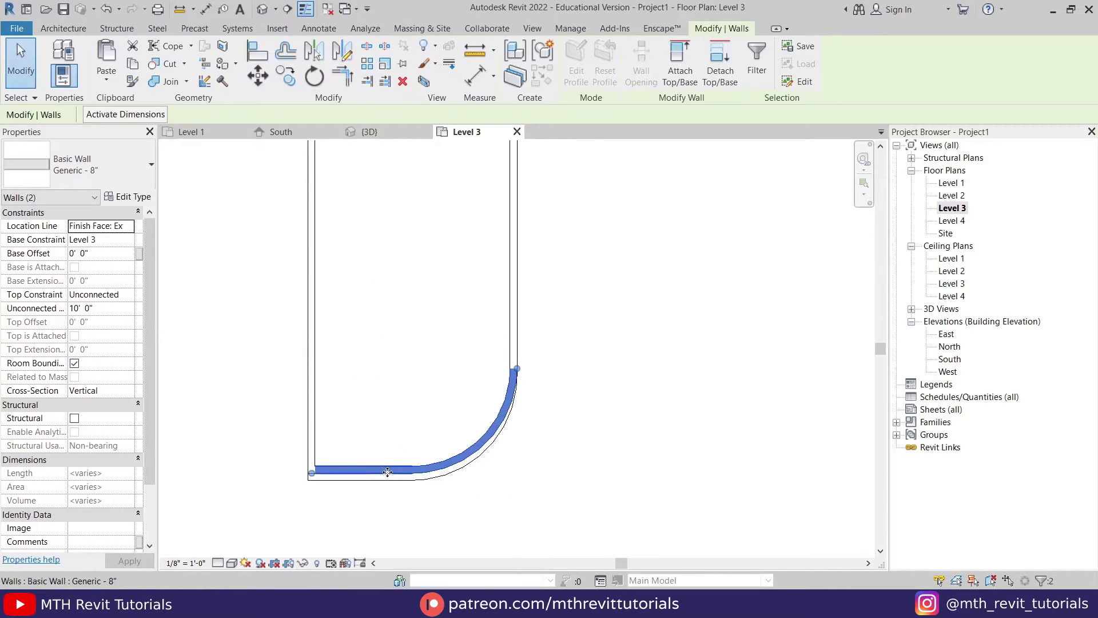
key(Escape)
middle_drag(389, 378, 419, 427)
scroll(471, 369, down, 2)
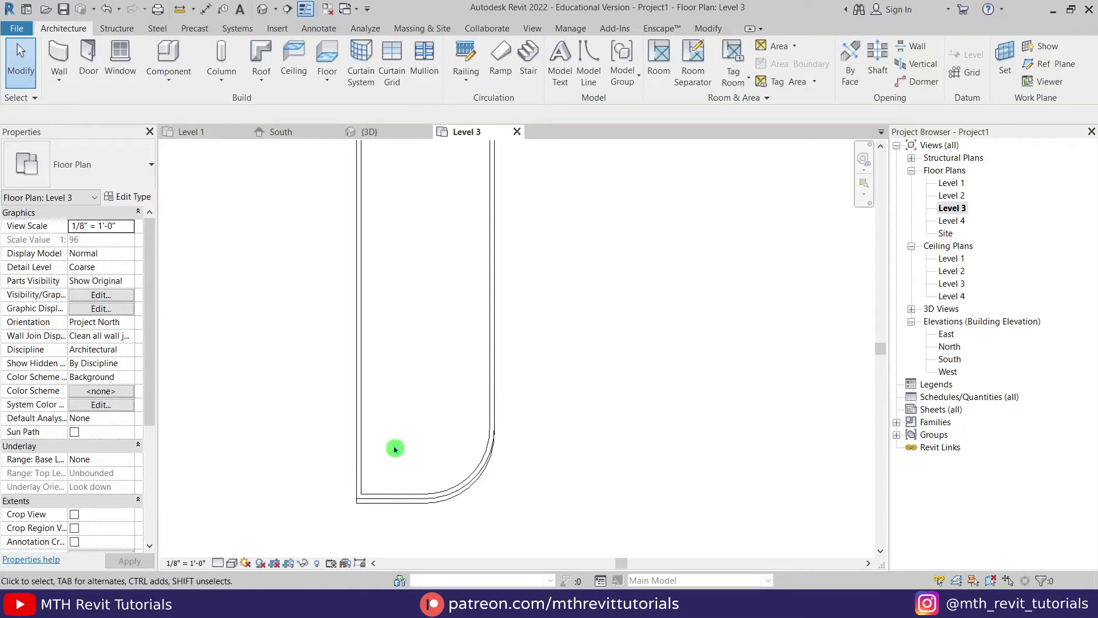
Draw a Generic - 8" wall about 13' 6" north from the front wall, about 3' 6" from the west wall, and return it to the west wall.
click(395, 495)
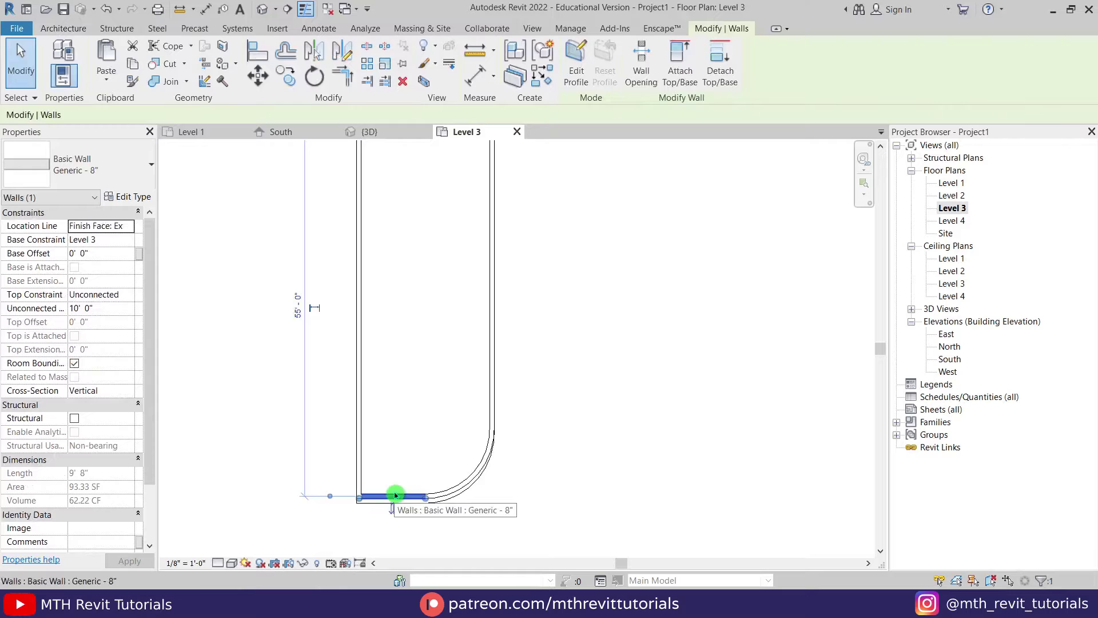
middle_drag(392, 451, 421, 421)
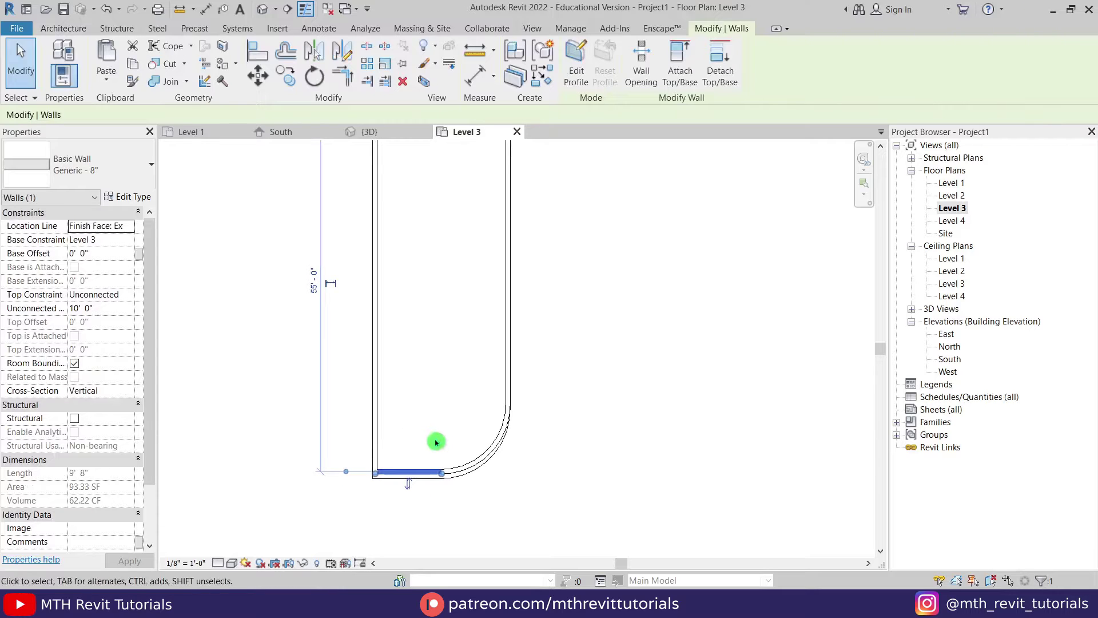
key(c)
key(s)
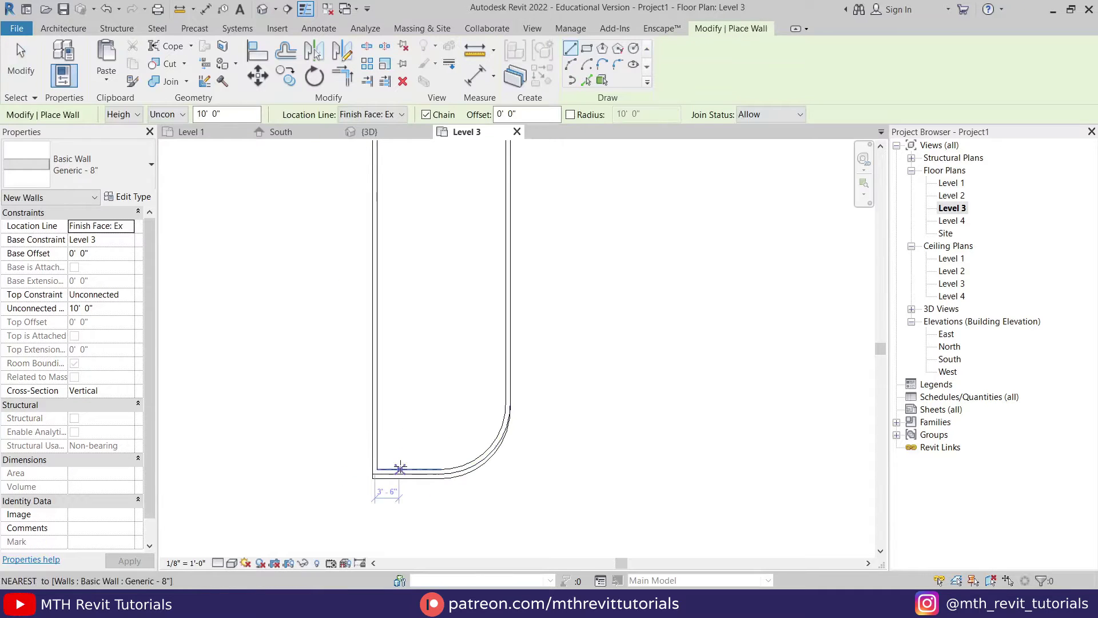
click(400, 469)
click(399, 375)
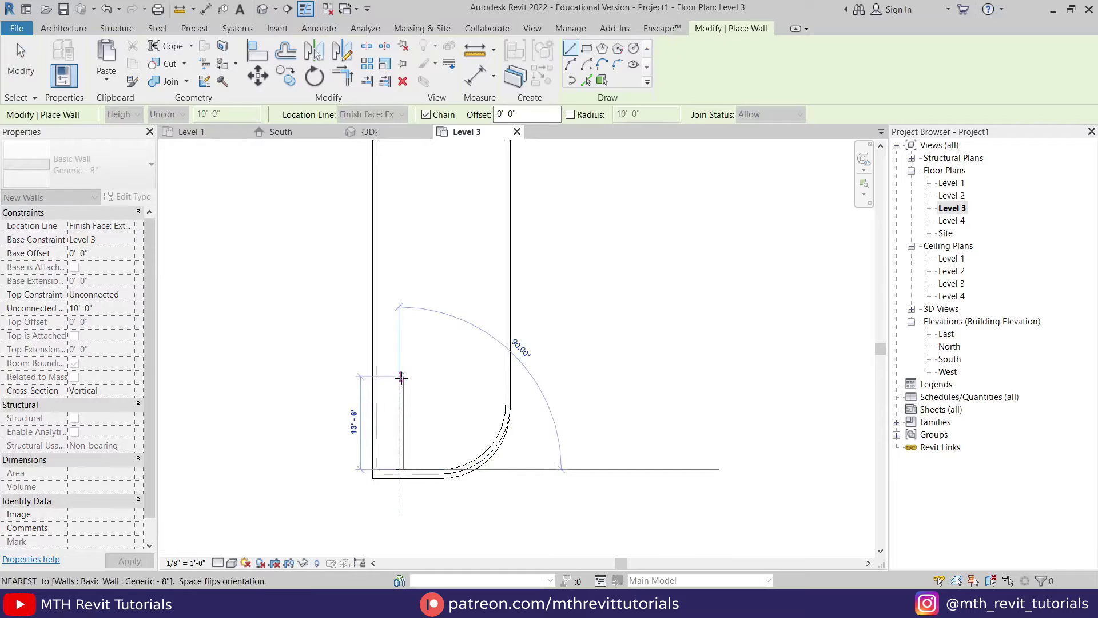
click(374, 376)
key(Escape)
key(Escape)
middle_drag(472, 378, 518, 316)
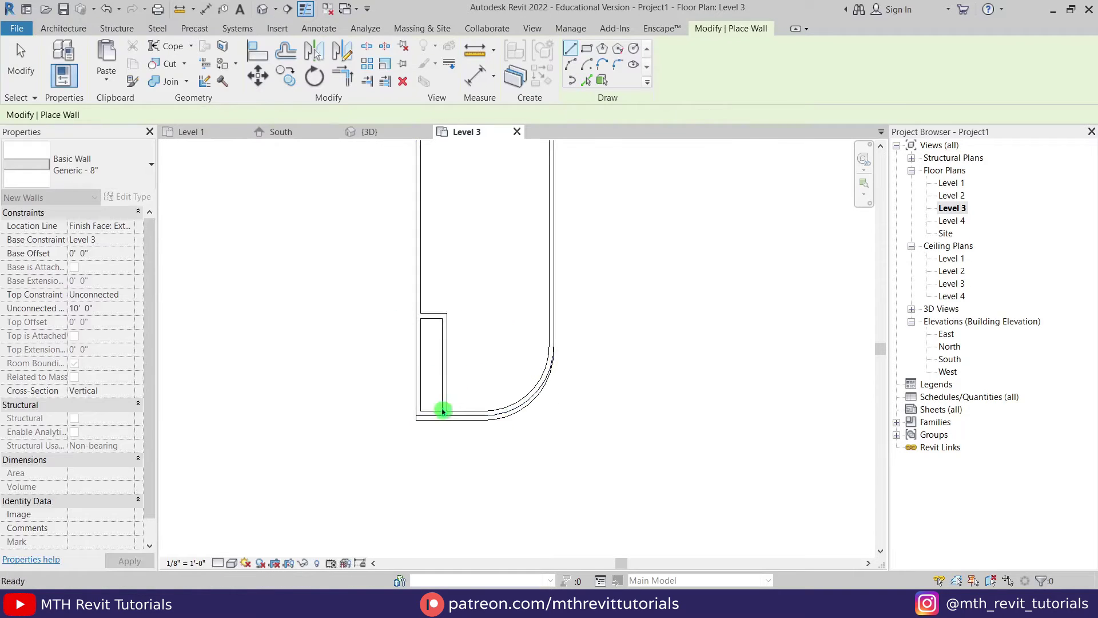
Round the corner between the new inner wall and the front wall with a 3' radius fillet arc wall.
scroll(444, 405, up, 2)
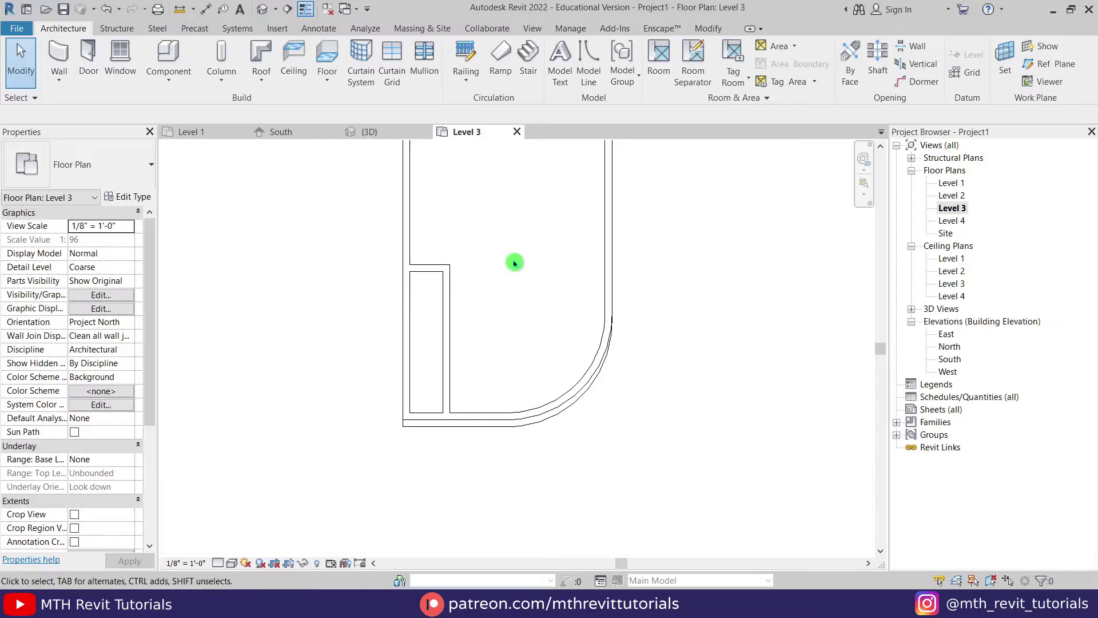
click(59, 55)
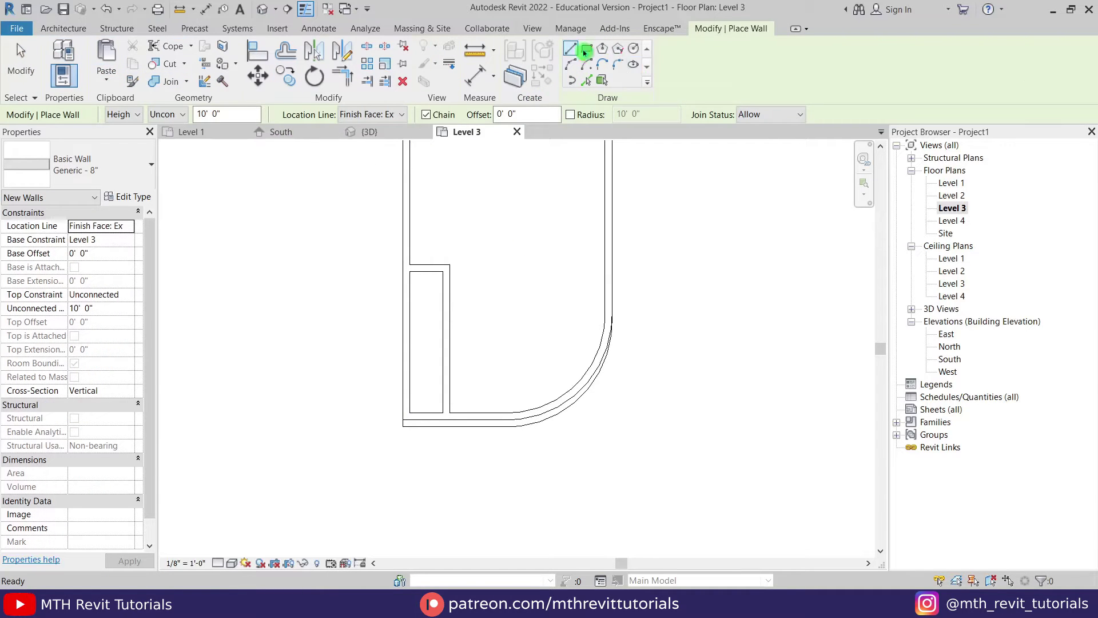
click(620, 66)
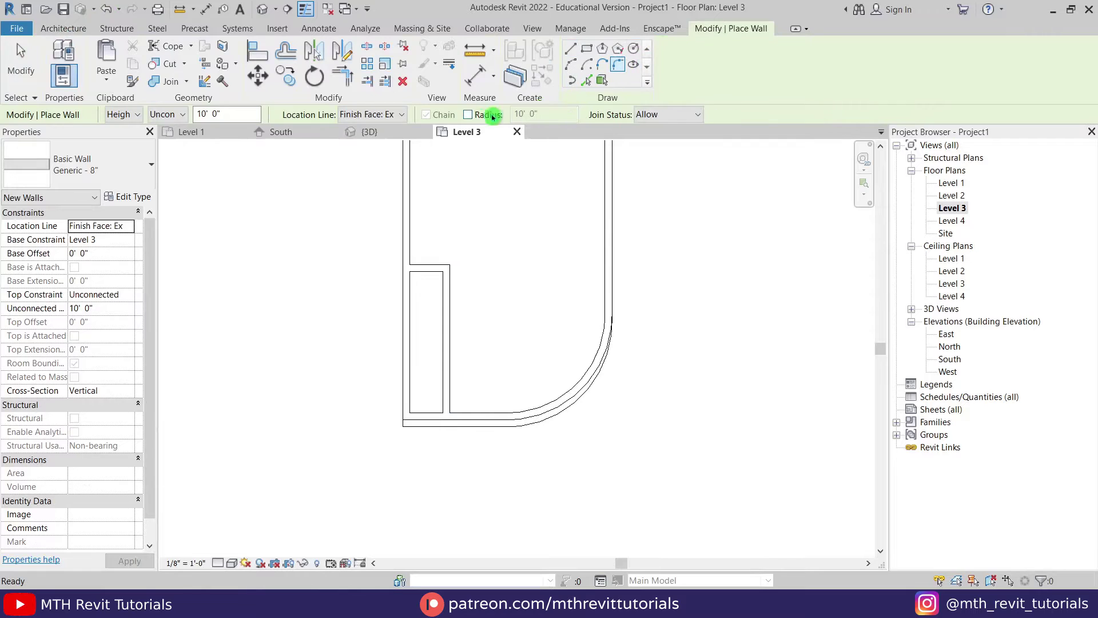
click(468, 115)
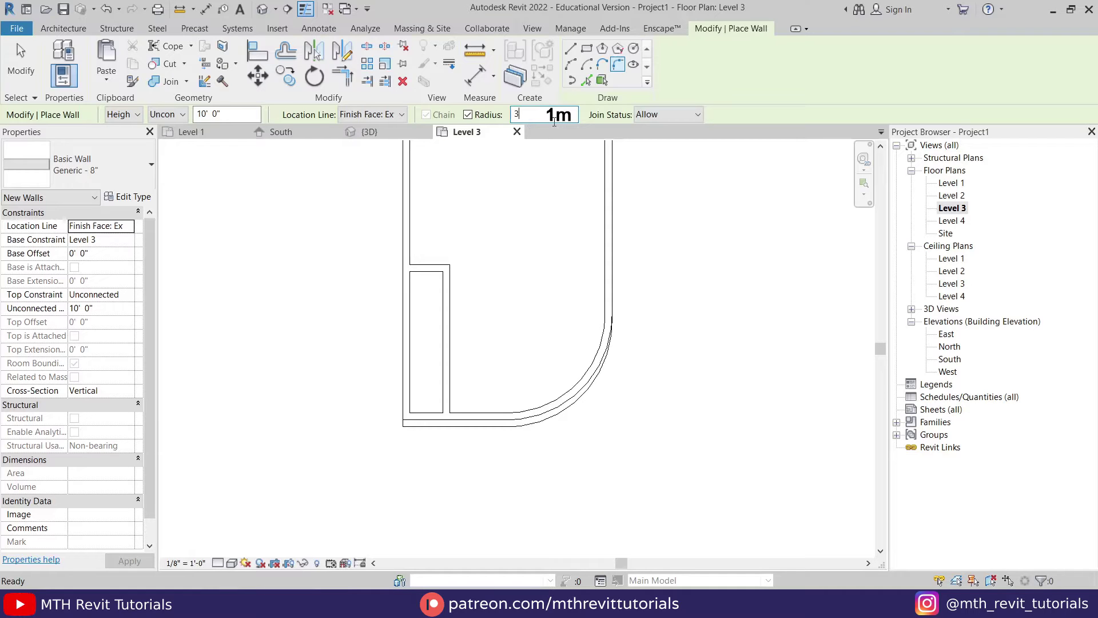
text(3')
key(Return)
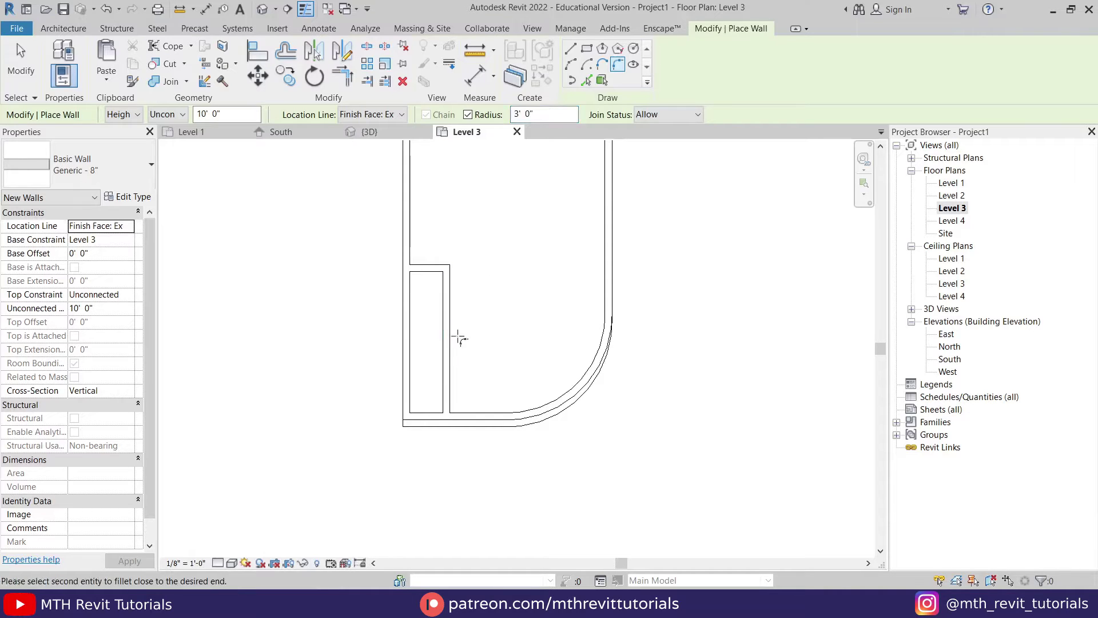
click(482, 411)
click(452, 377)
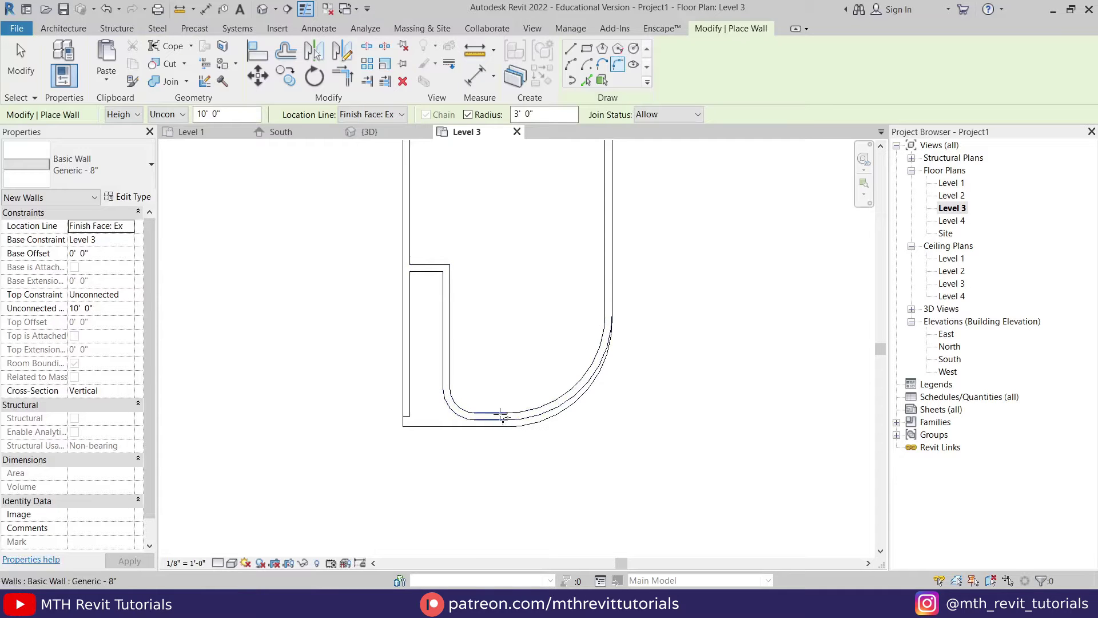
key(Escape)
Set the radius of the curved wall at the inner southwest corner to 4'.
scroll(453, 405, up, 1)
click(451, 408)
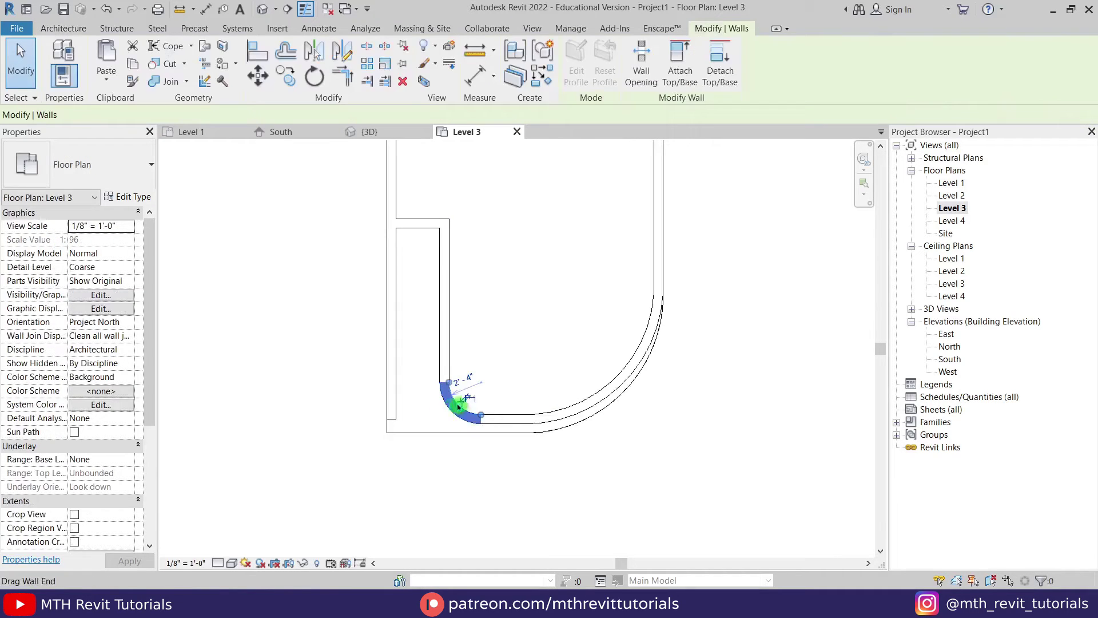
click(469, 379)
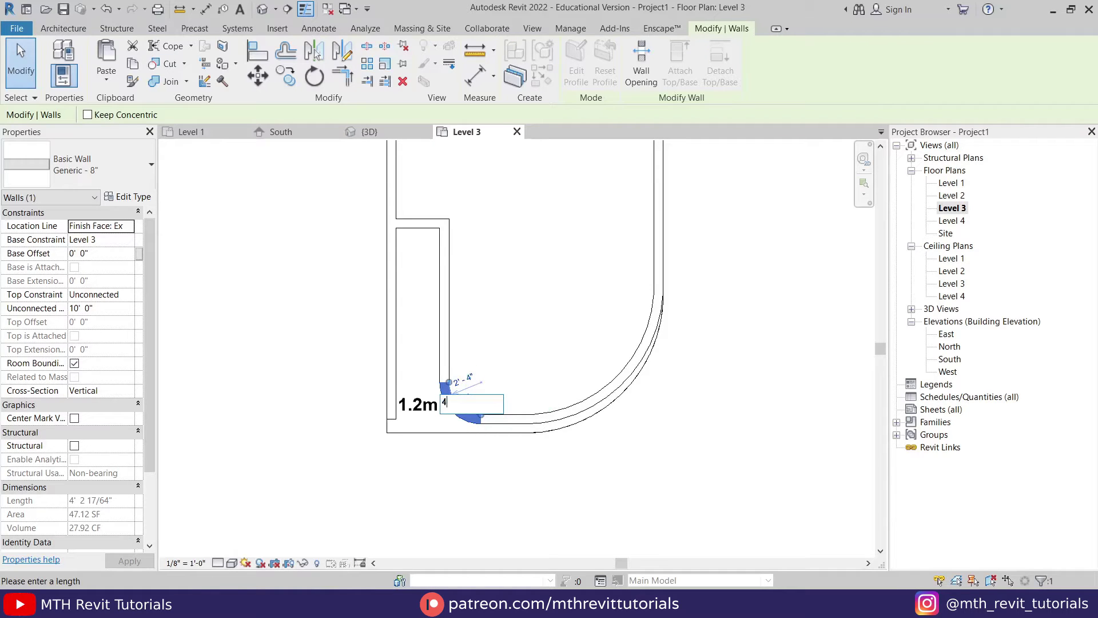
text(4')
key(Return)
key(Escape)
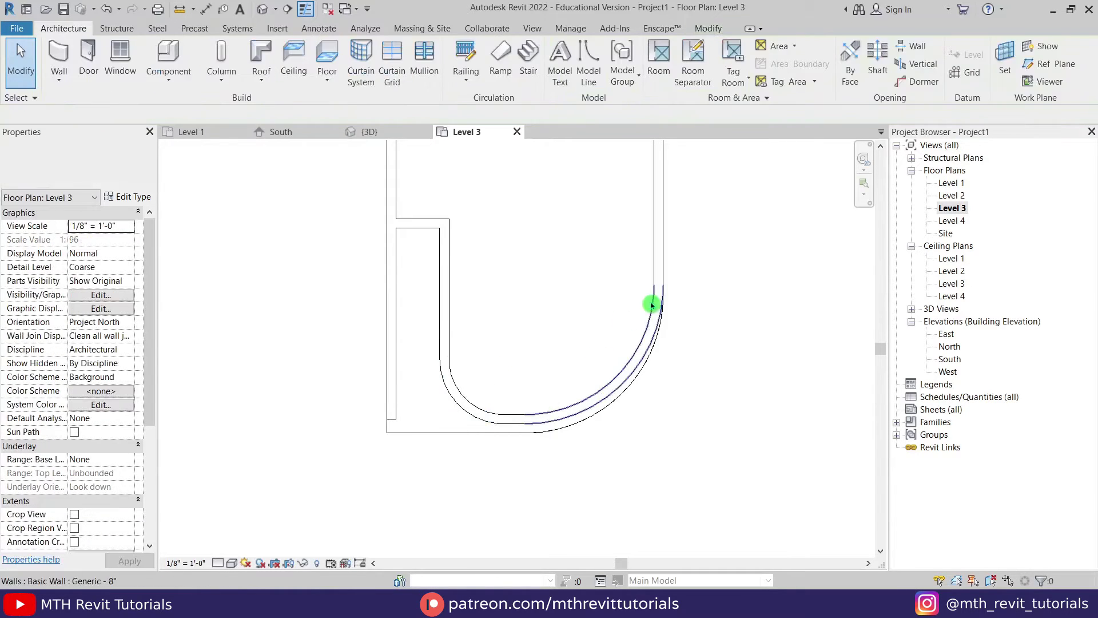
Examine the curved Level 3 front walls and the recessed side in the 3D view.
middle_drag(485, 367, 456, 400)
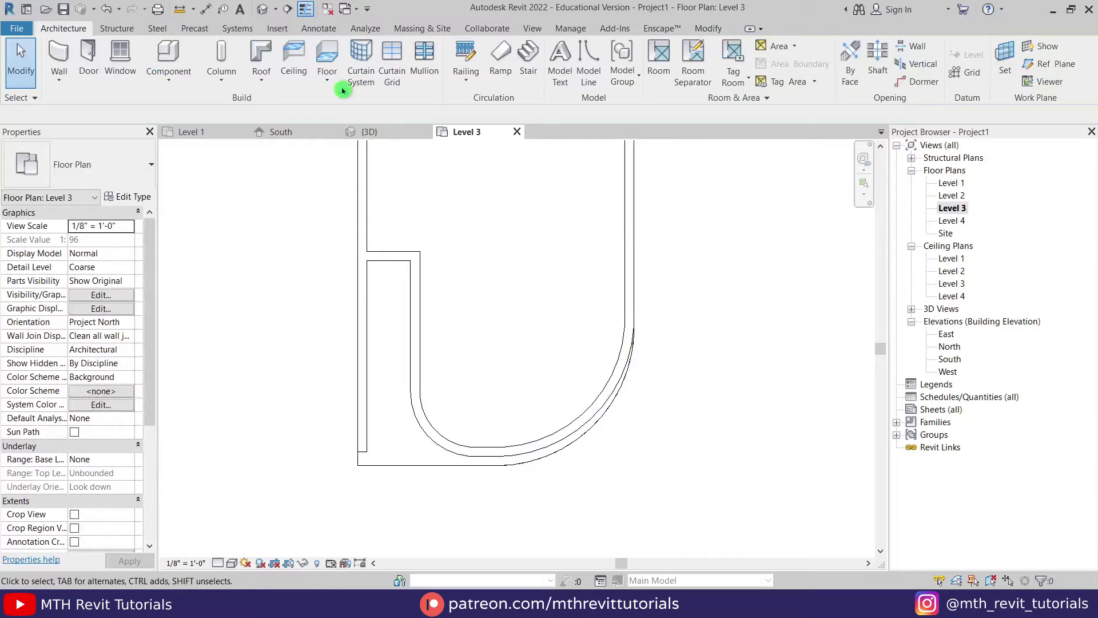
click(262, 10)
middle_drag(641, 404, 658, 324)
mouse_move(589, 444)
shift+middle_down()
mouse_move(686, 388)
mouse_move(633, 400)
mouse_move(530, 515)
mouse_move(392, 418)
mouse_move(493, 564)
mouse_move(657, 510)
mouse_move(630, 465)
shift+middle_up()
scroll(458, 262, up, 2)
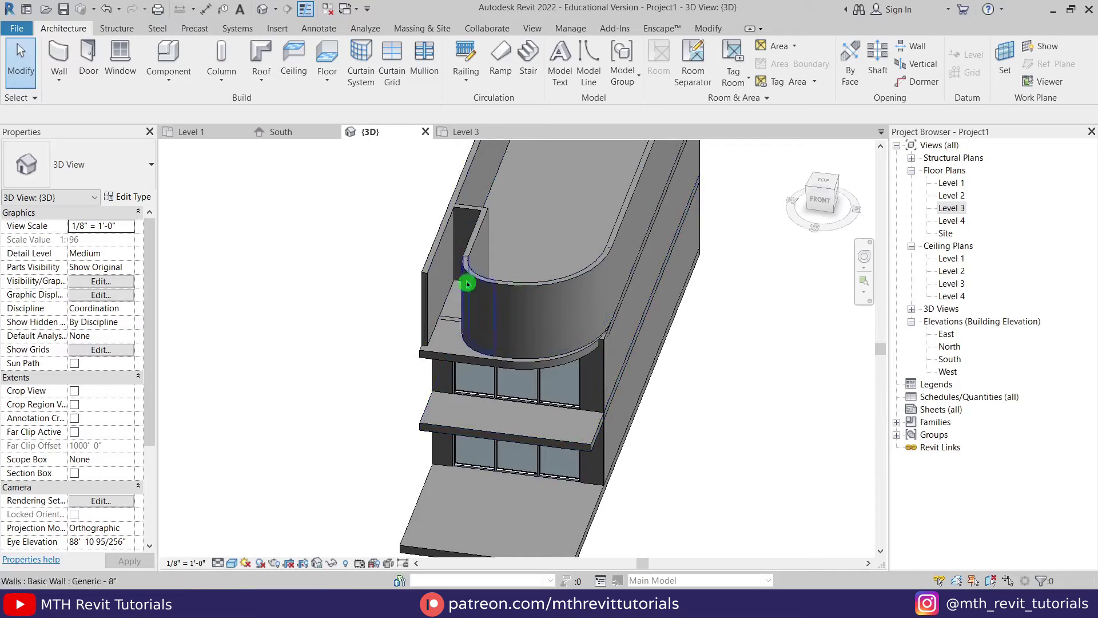
scroll(506, 396, up, 3)
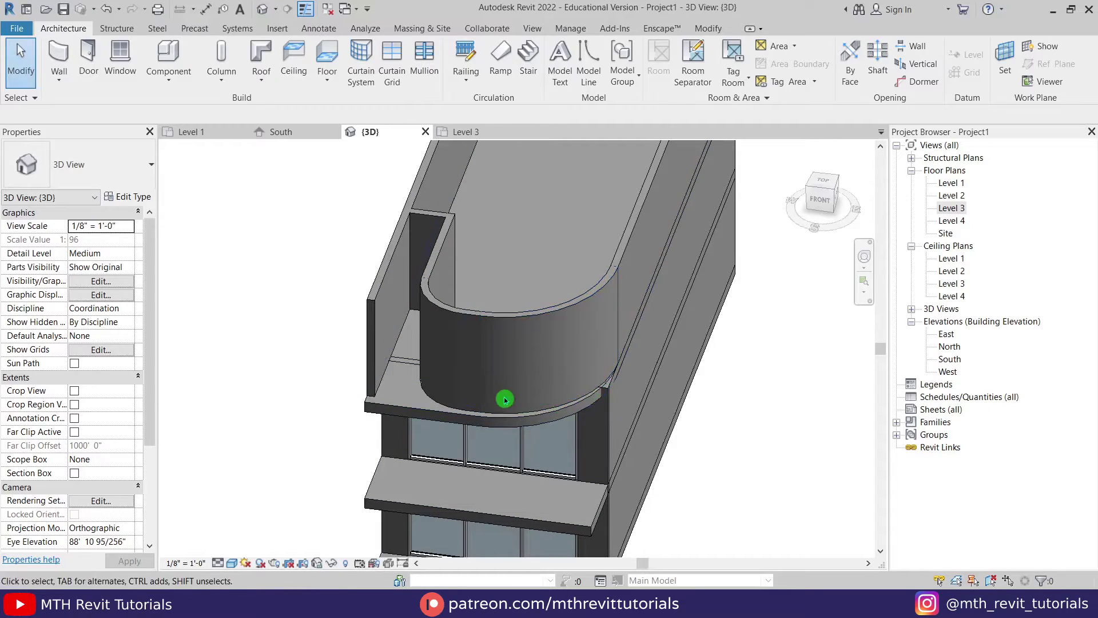
In the Level 3 plan, start a Storefront curtain wall and duplicate its type as Slats.
double_click(951, 208)
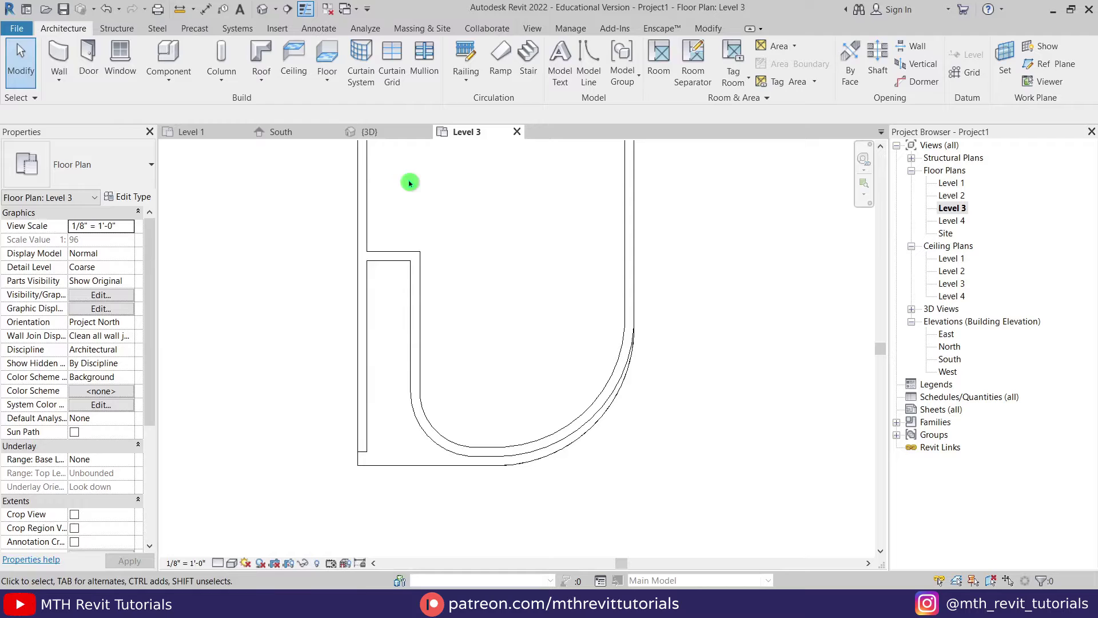
click(64, 56)
click(111, 172)
scroll(156, 341, down, 3)
scroll(156, 340, down, 3)
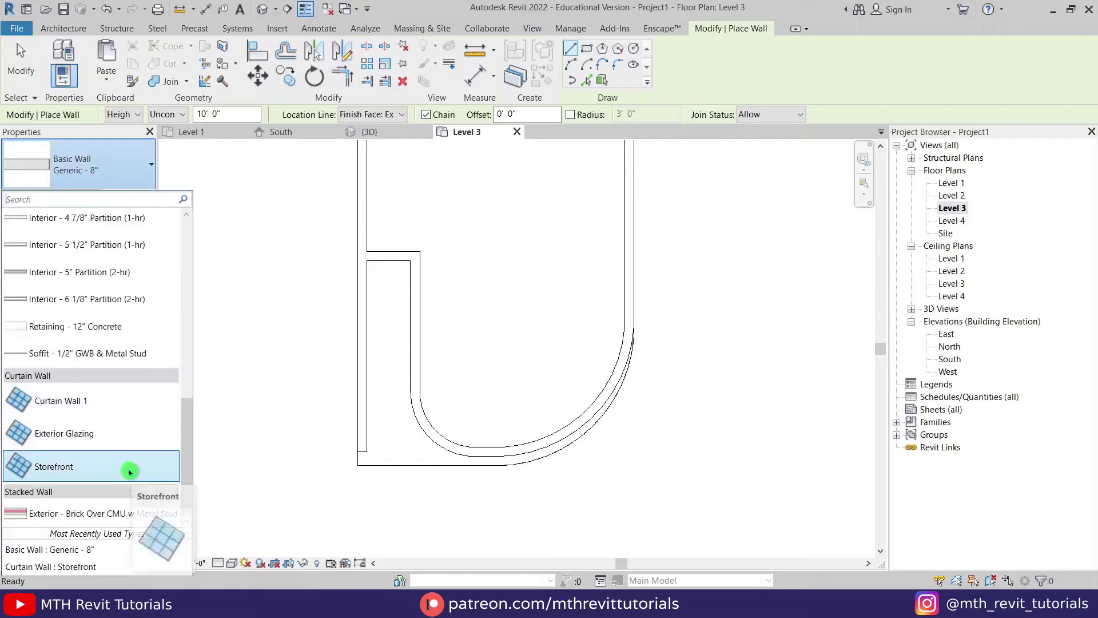
click(128, 468)
click(132, 198)
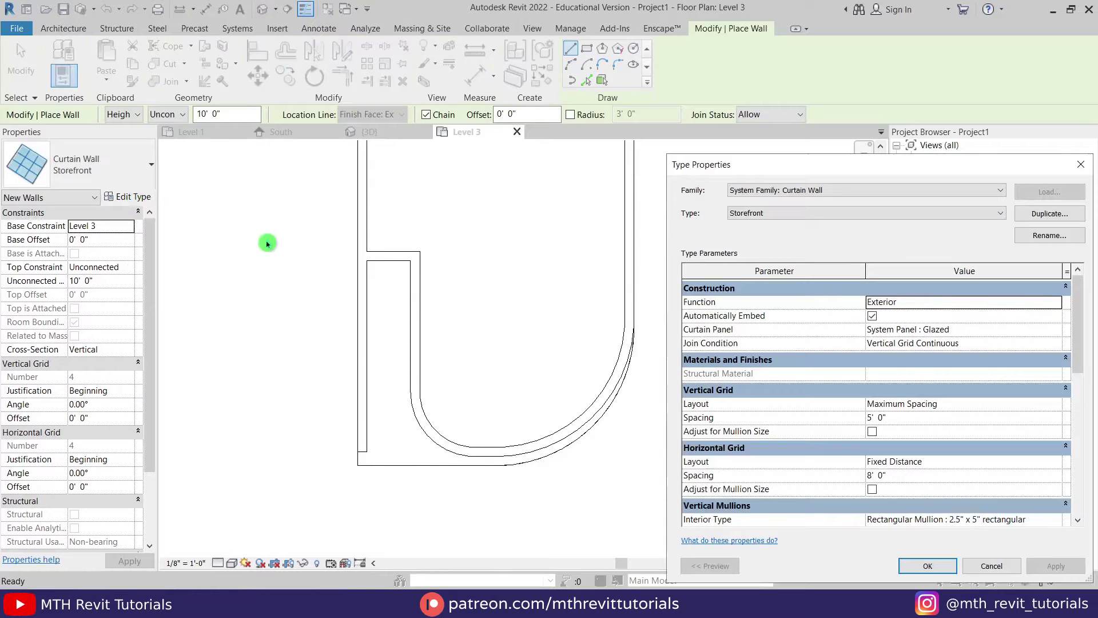
drag(759, 170, 423, 99)
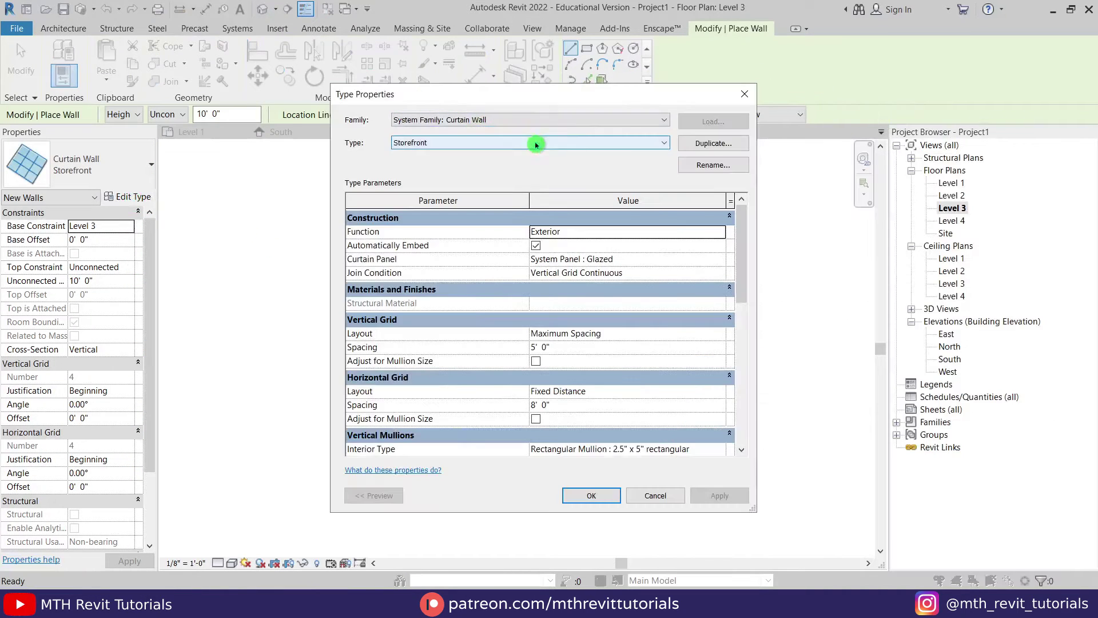
click(708, 143)
text(Slats)
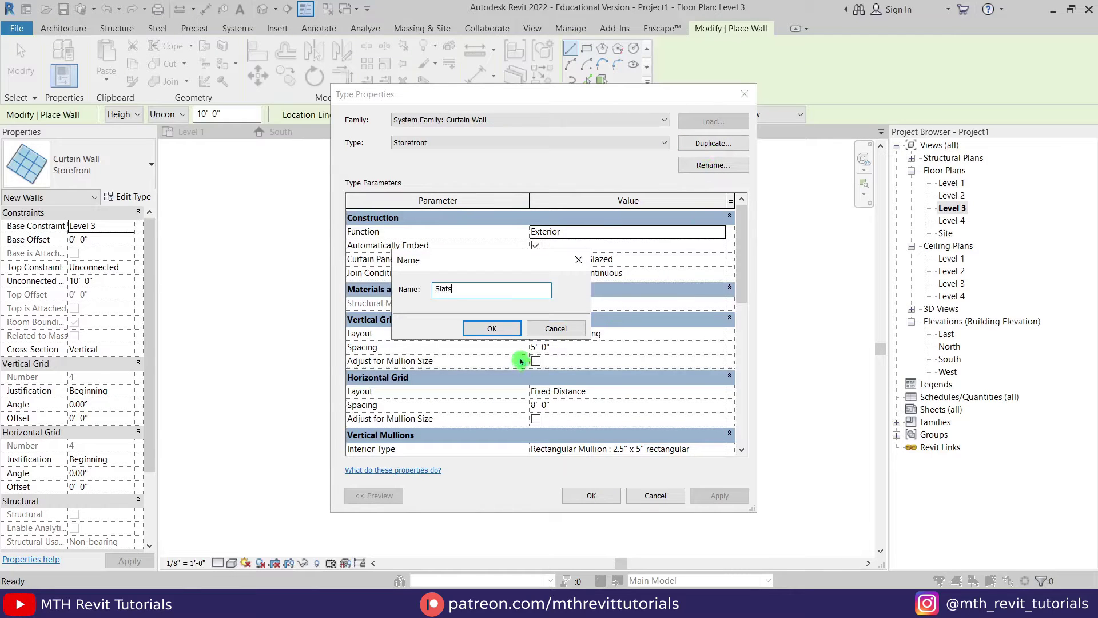
click(493, 329)
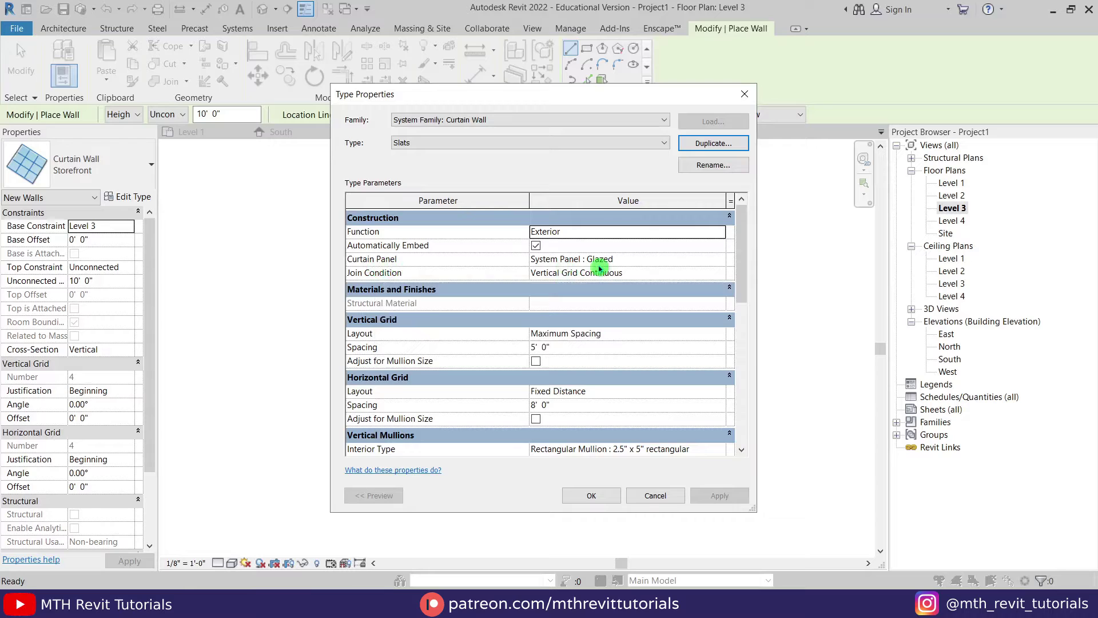
Set the Slats type's curtain panel to Empty System Panel : Empty.
click(724, 261)
click(720, 260)
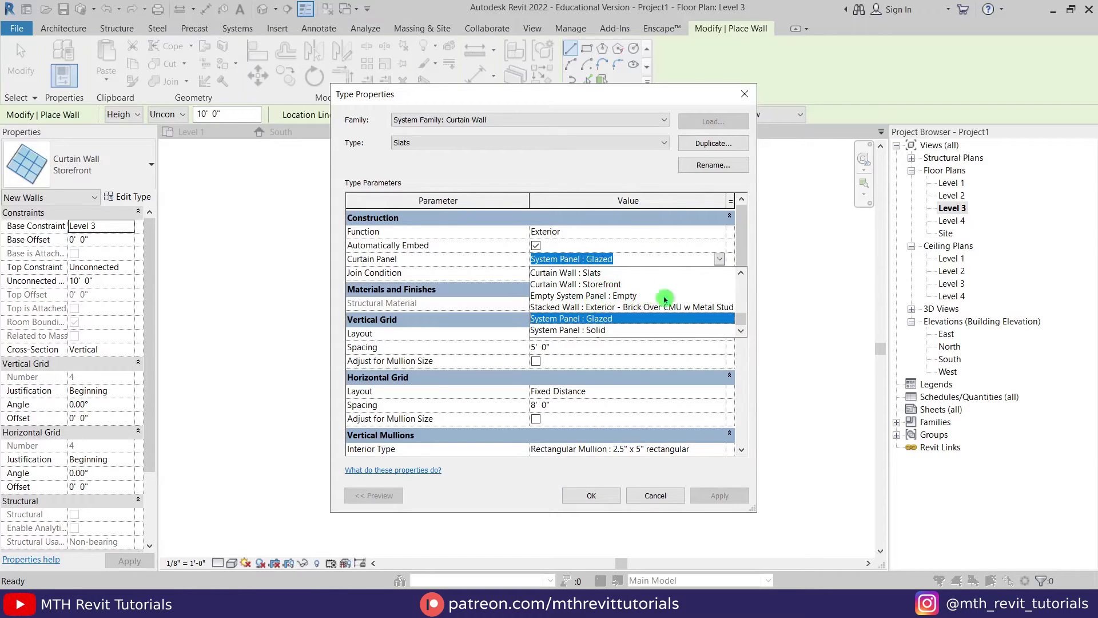
click(629, 296)
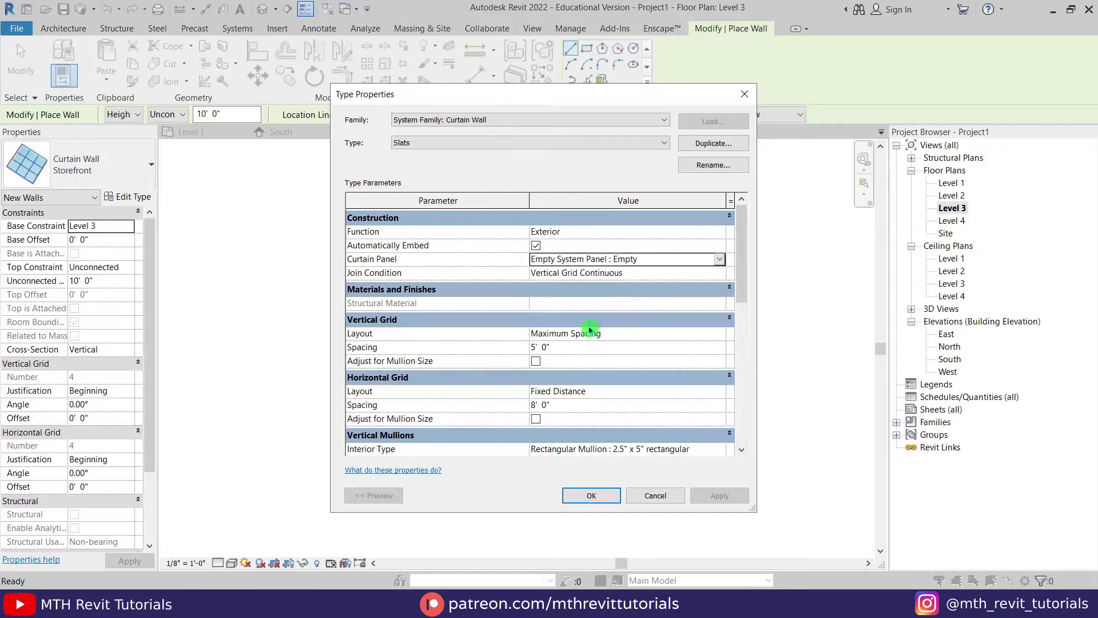
Set the Slats vertical grid to Fixed Distance with 1.5" spacing and the horizontal grid layout to None.
click(722, 334)
click(598, 359)
click(565, 347)
text(1.5")
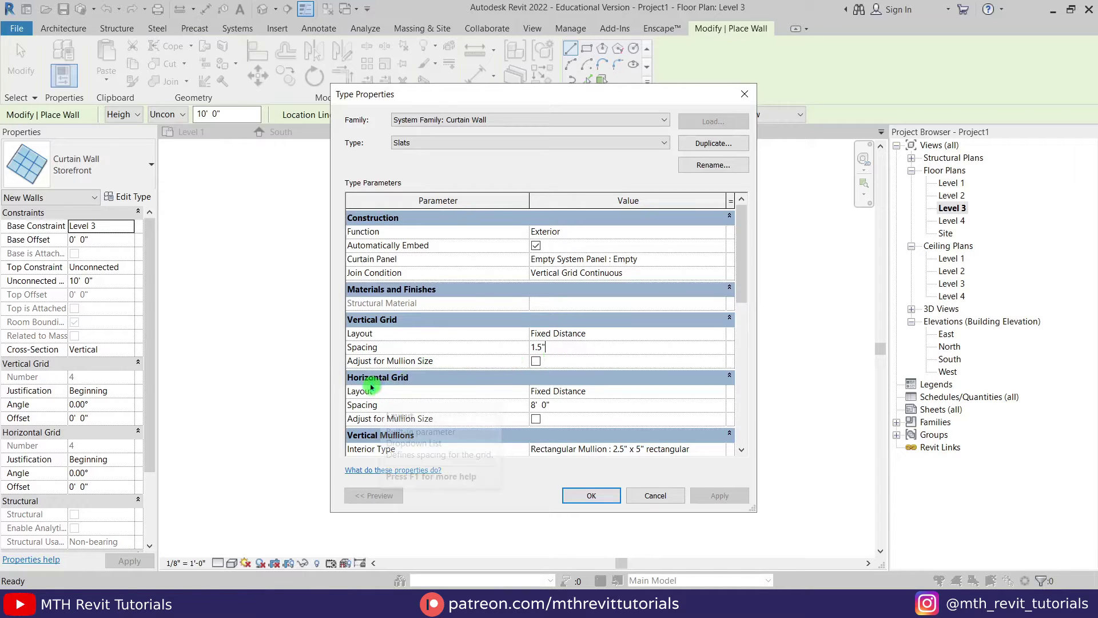
click(722, 396)
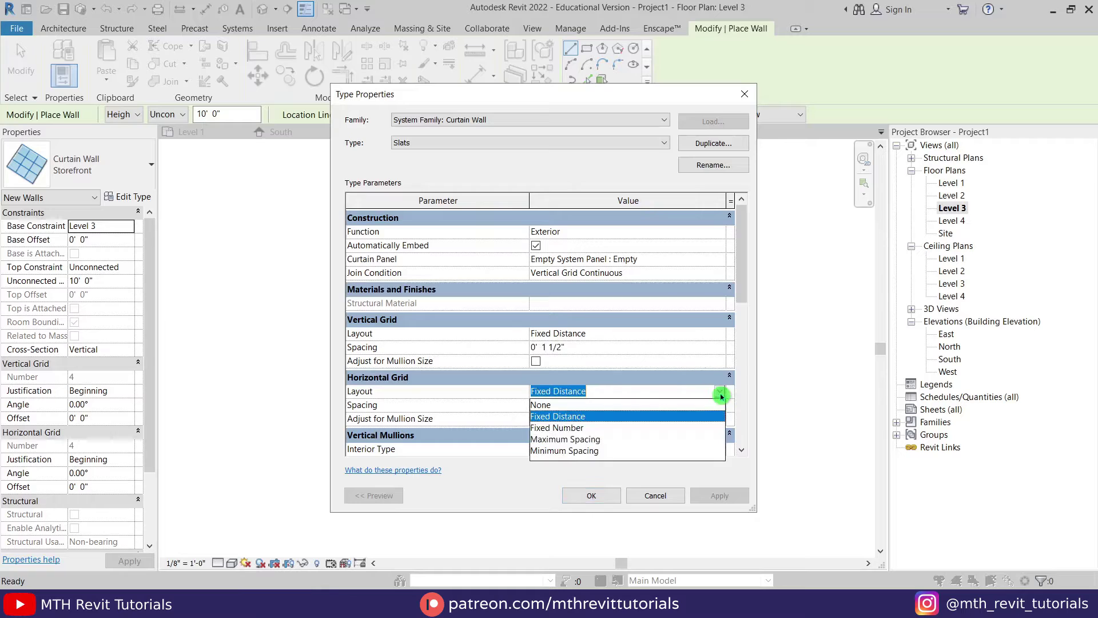
click(557, 405)
Set the Slats vertical mullions to Rectangular Mullion : 1" Square for the interior and None for both borders.
scroll(703, 360, down, 3)
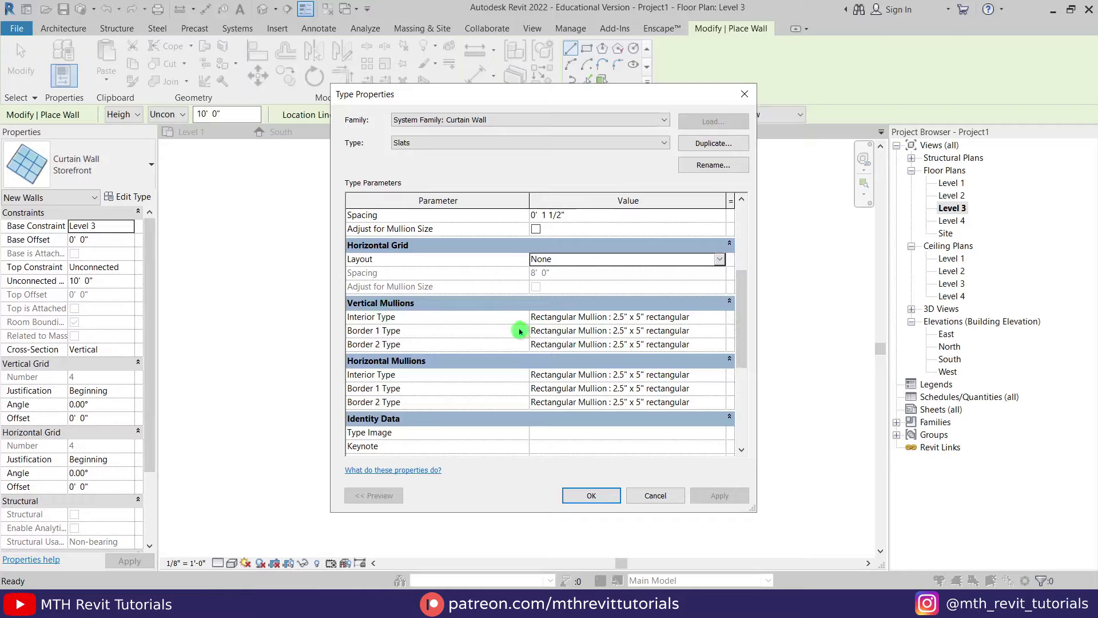
click(715, 318)
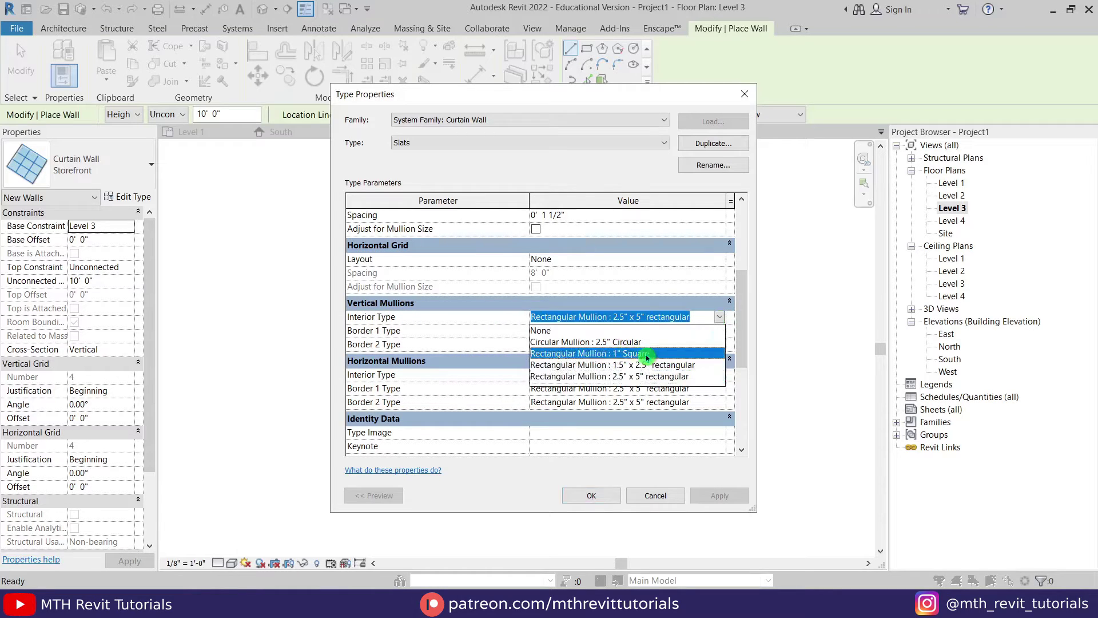
click(646, 355)
click(722, 332)
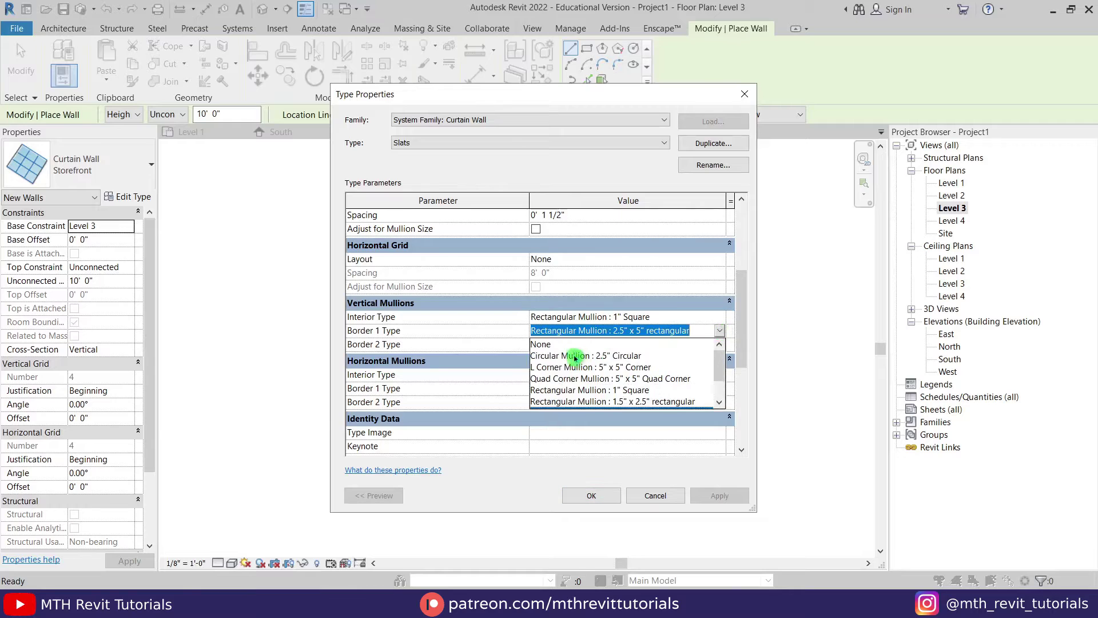
click(572, 345)
click(720, 346)
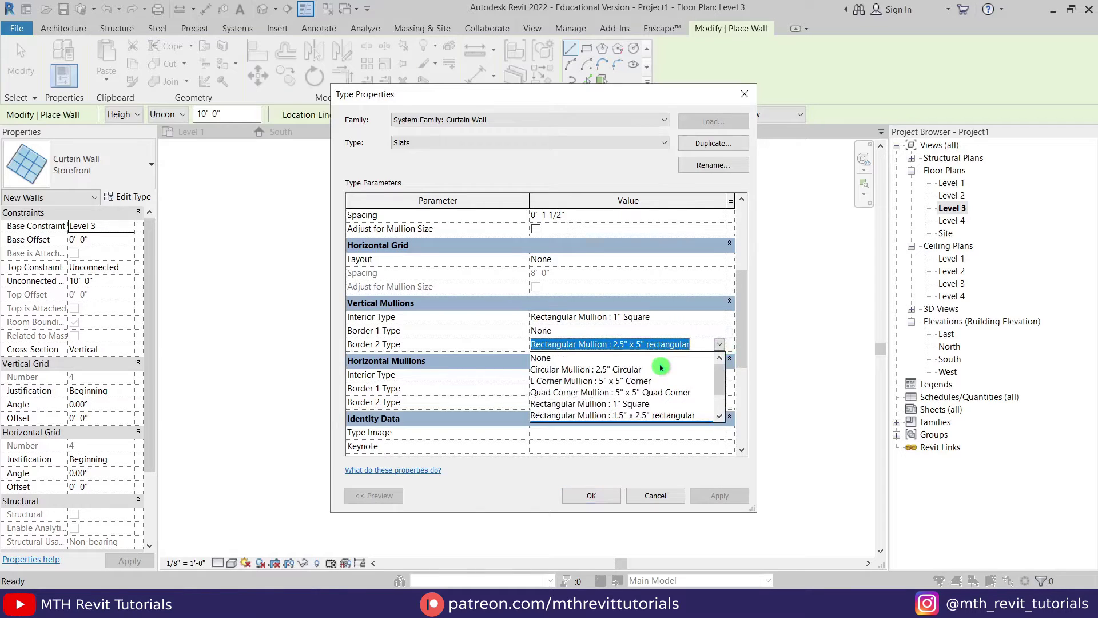
click(658, 365)
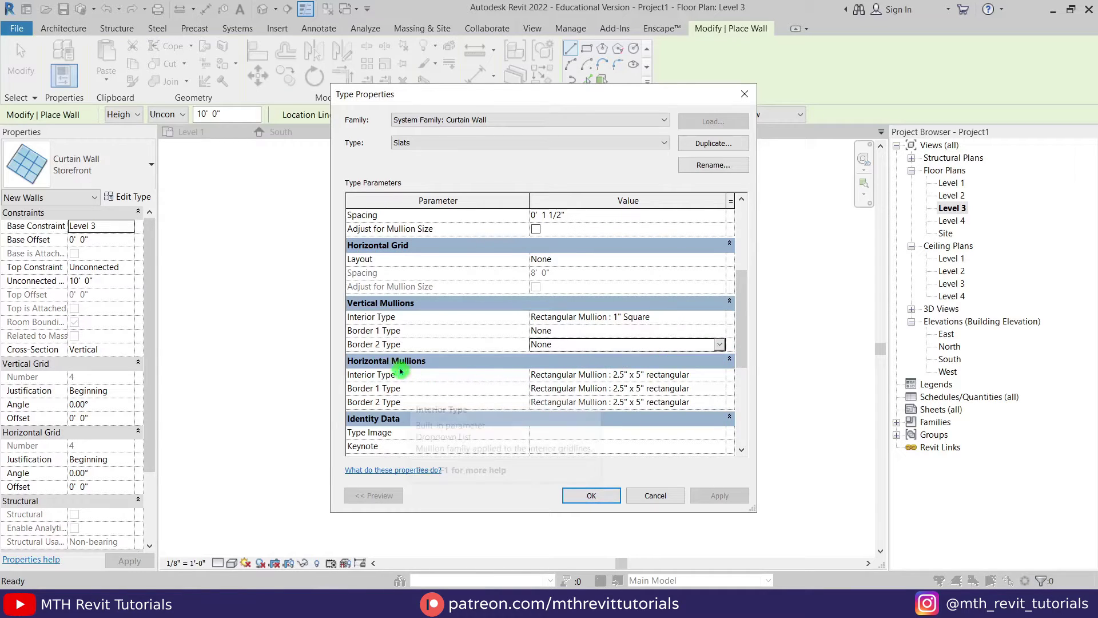
Set the Slats horizontal interior and both border mullions to None and accept the type properties.
click(724, 377)
click(570, 383)
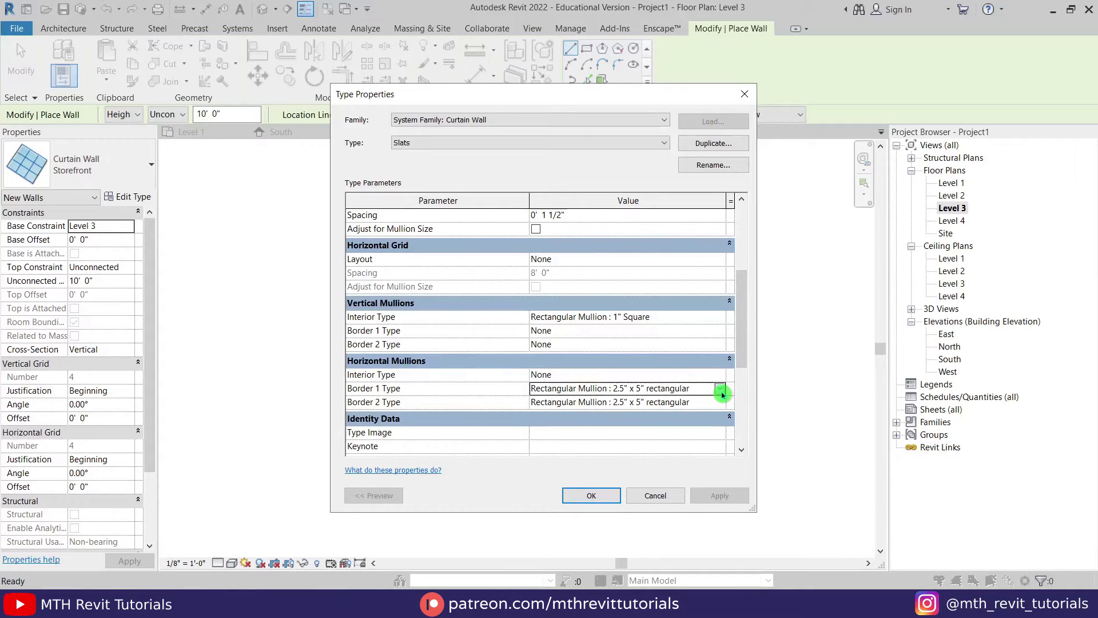
click(720, 389)
click(577, 398)
click(720, 403)
click(572, 416)
scroll(731, 421, down, 1)
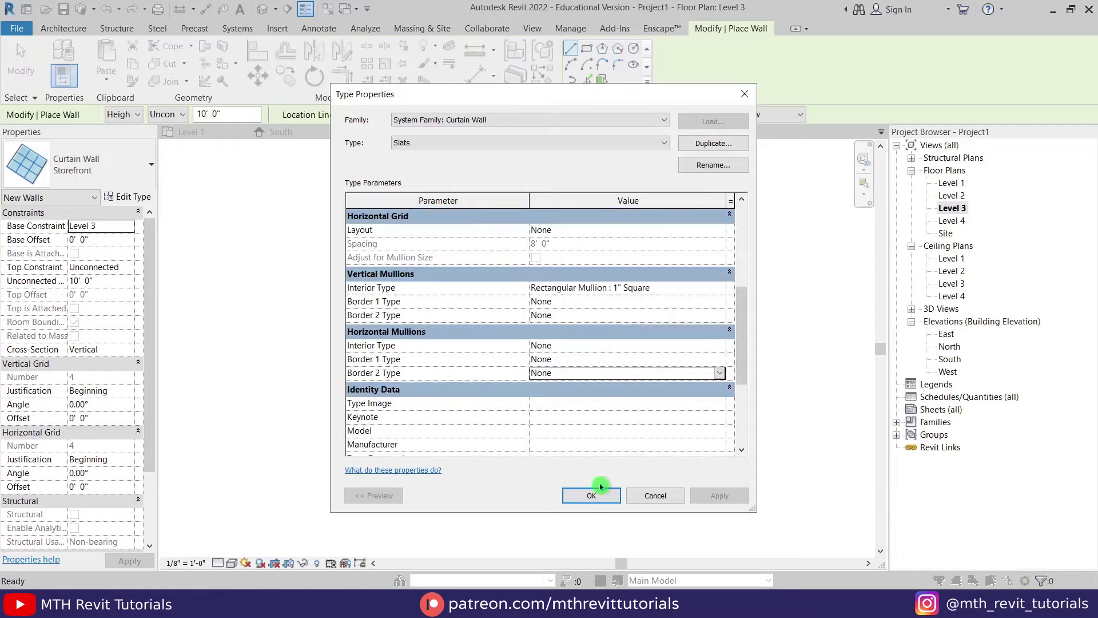
click(605, 501)
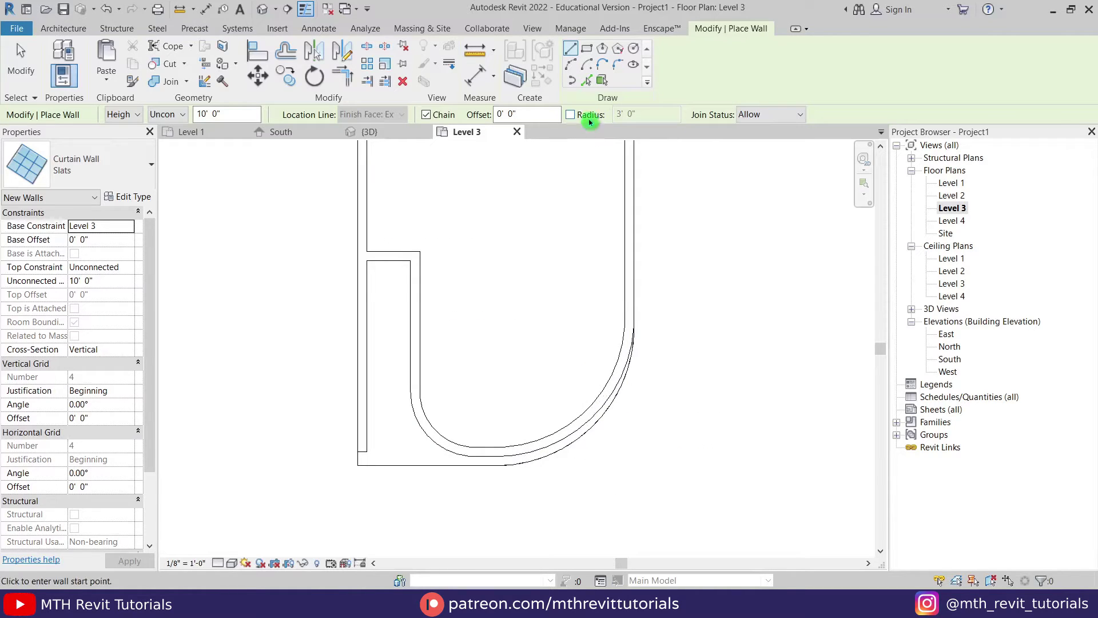
Place Slats curtain walls along the outer faces of the Level 3 front curves and adjoining straight walls using Pick Lines with a 0' 1" offset.
click(588, 81)
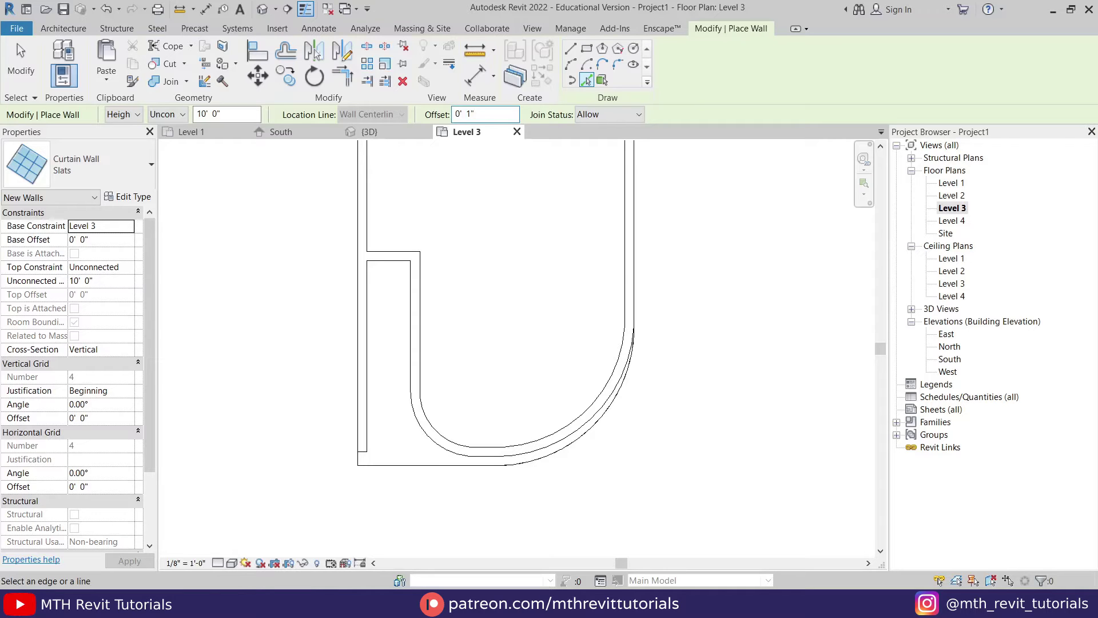
scroll(631, 401, up, 3)
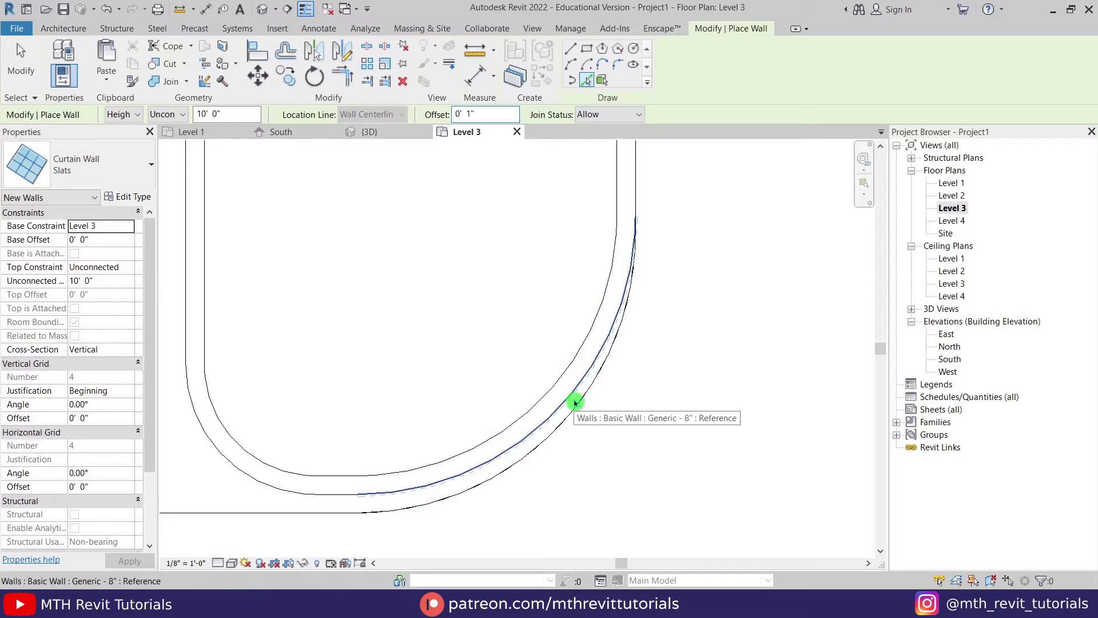
click(574, 403)
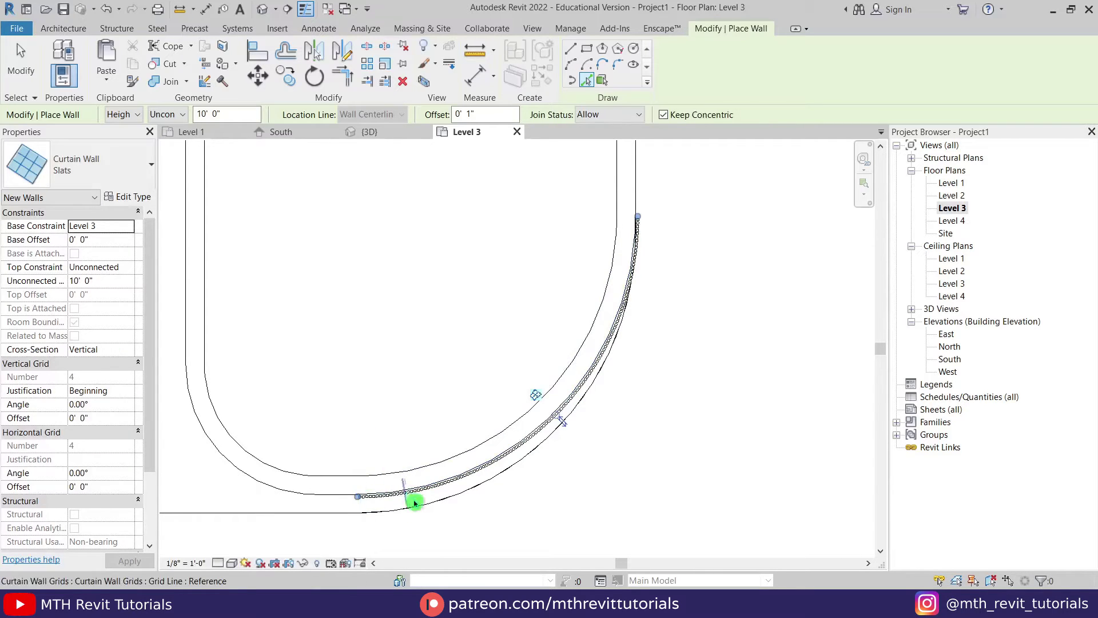
middle_drag(466, 482, 626, 458)
click(498, 466)
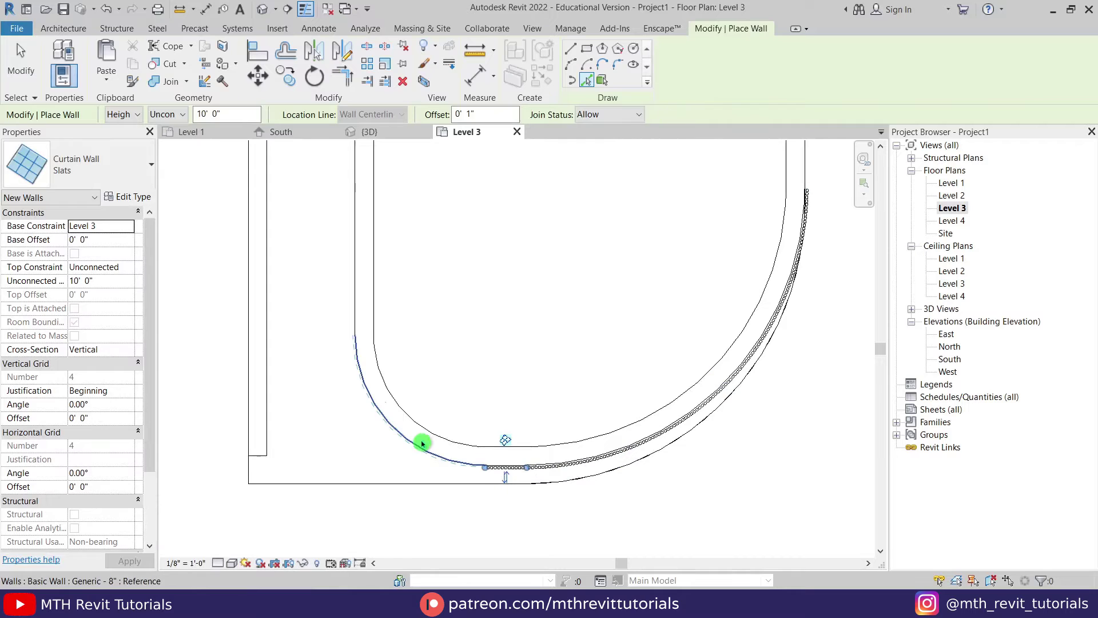
click(355, 270)
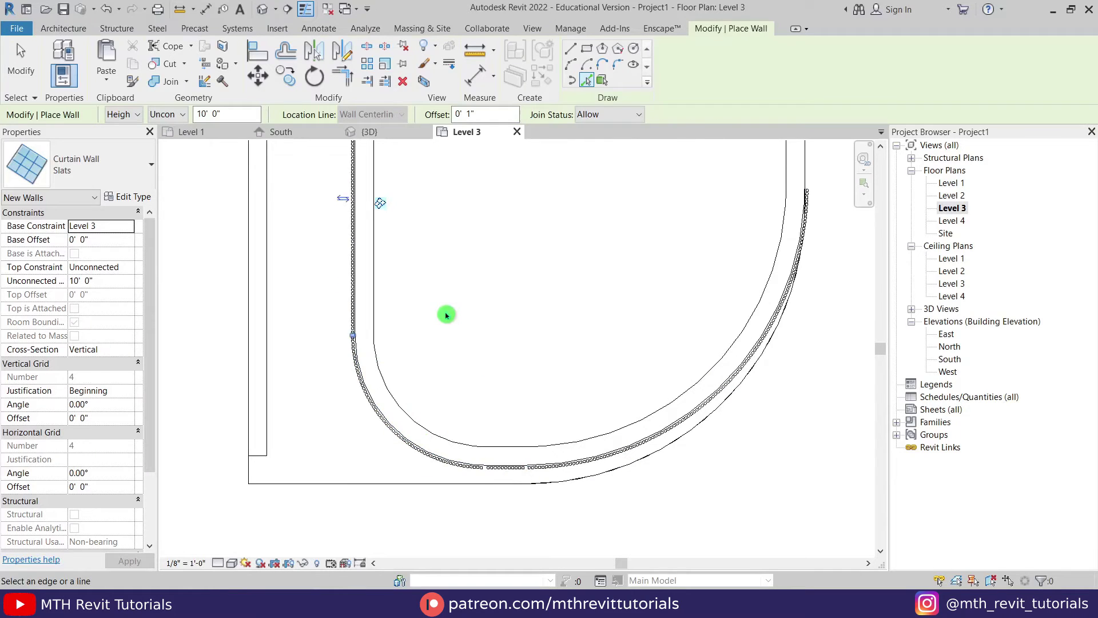
scroll(501, 443, down, 5)
scroll(468, 380, up, 3)
key(Escape)
key(Escape)
Shorten the large curved Slats wall so its end stops short of where the arc meets the straight side wall.
middle_drag(579, 450, 493, 373)
scroll(601, 360, up, 4)
click(643, 299)
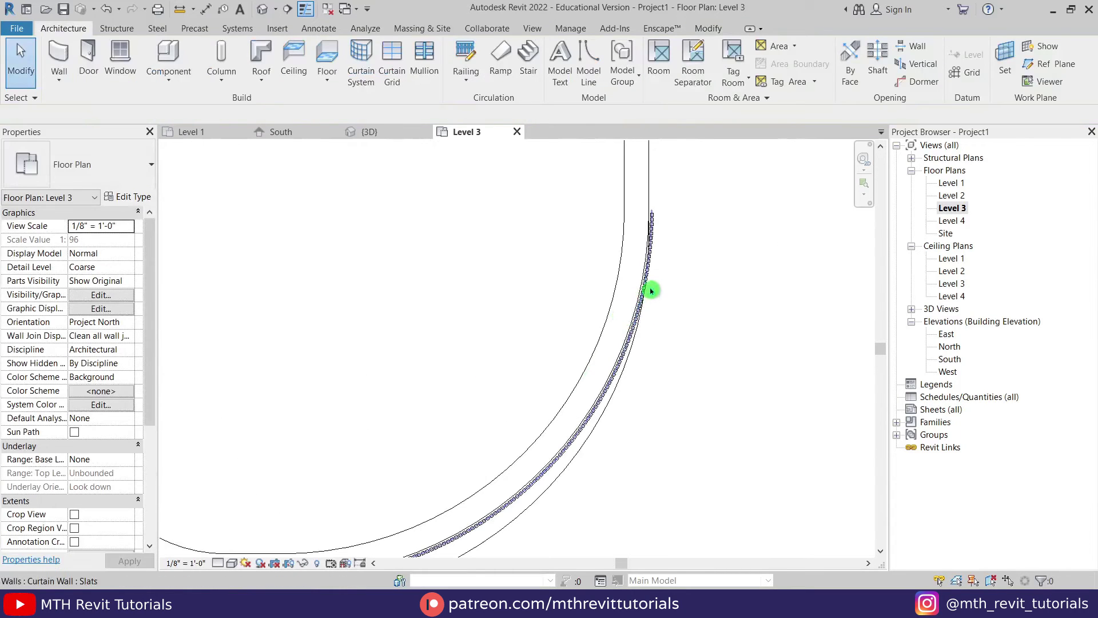
drag(651, 212, 645, 276)
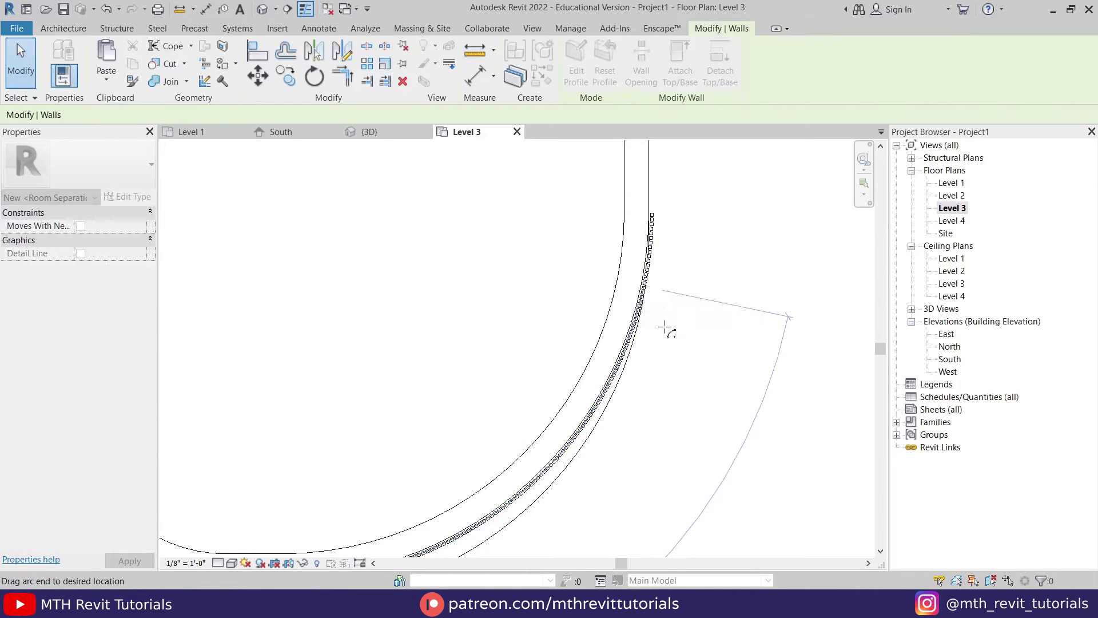
drag(668, 337, 667, 338)
key(Escape)
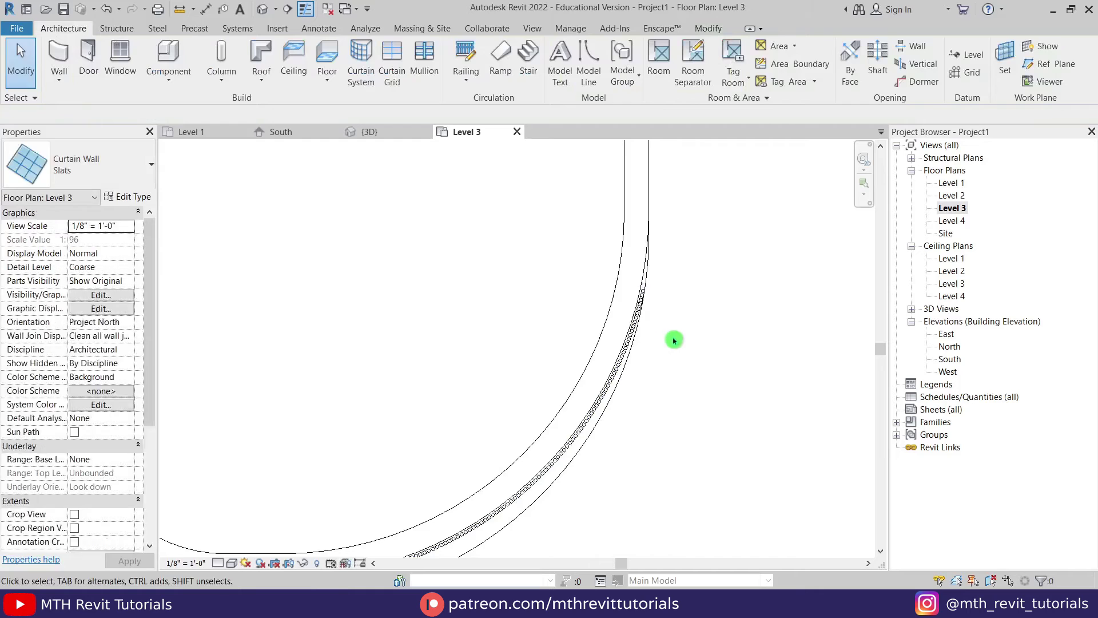
scroll(605, 325, down, 4)
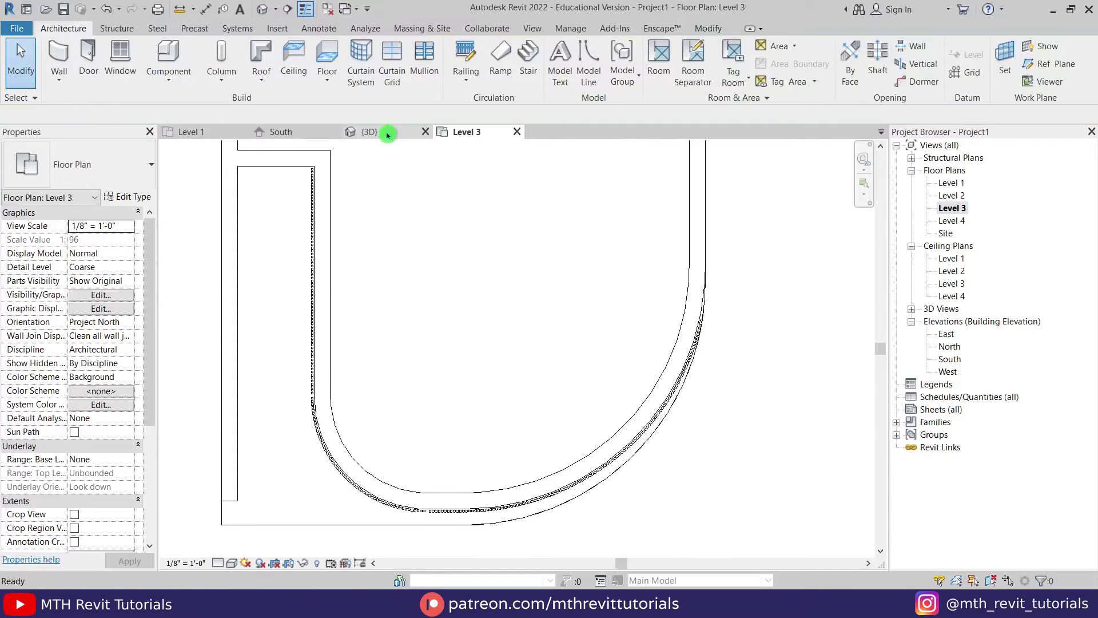
In the 3D view, copy the Level 3 floor and paste it aligned to Level 4.
click(387, 134)
shift+middle_drag(617, 397, 454, 362)
scroll(572, 312, up, 5)
shift+middle_drag(734, 272, 606, 422)
scroll(663, 308, down, 2)
click(318, 428)
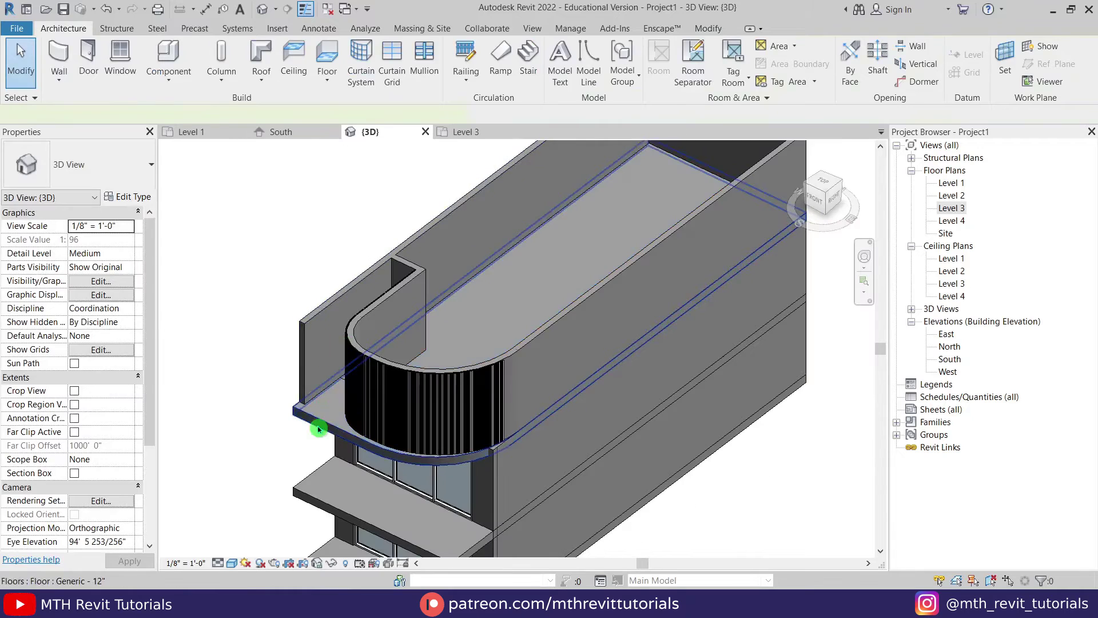
click(318, 428)
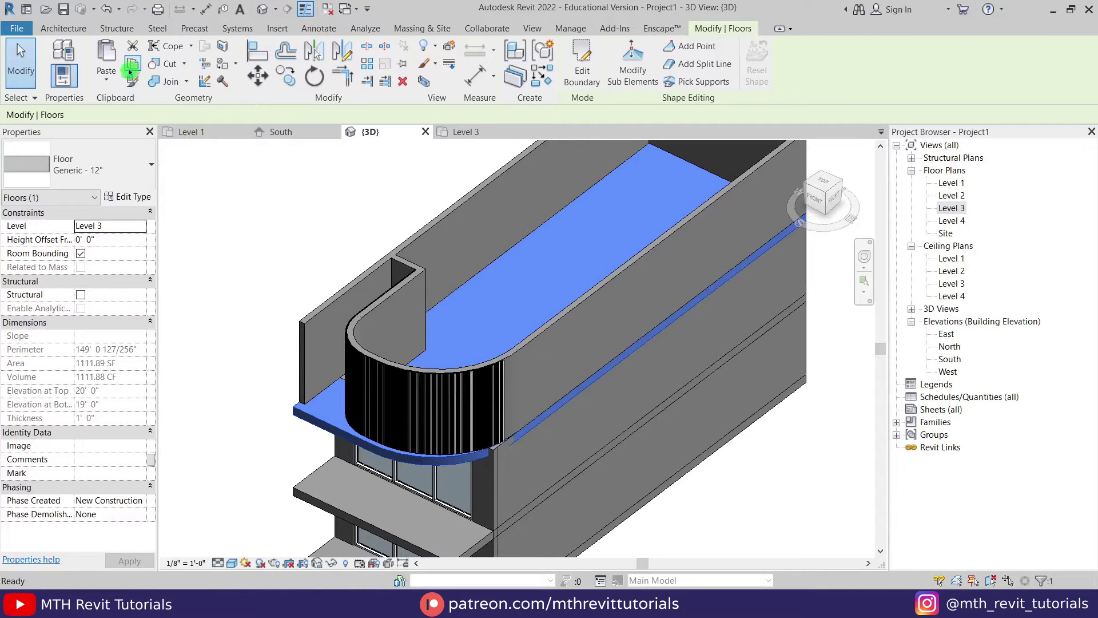
click(114, 81)
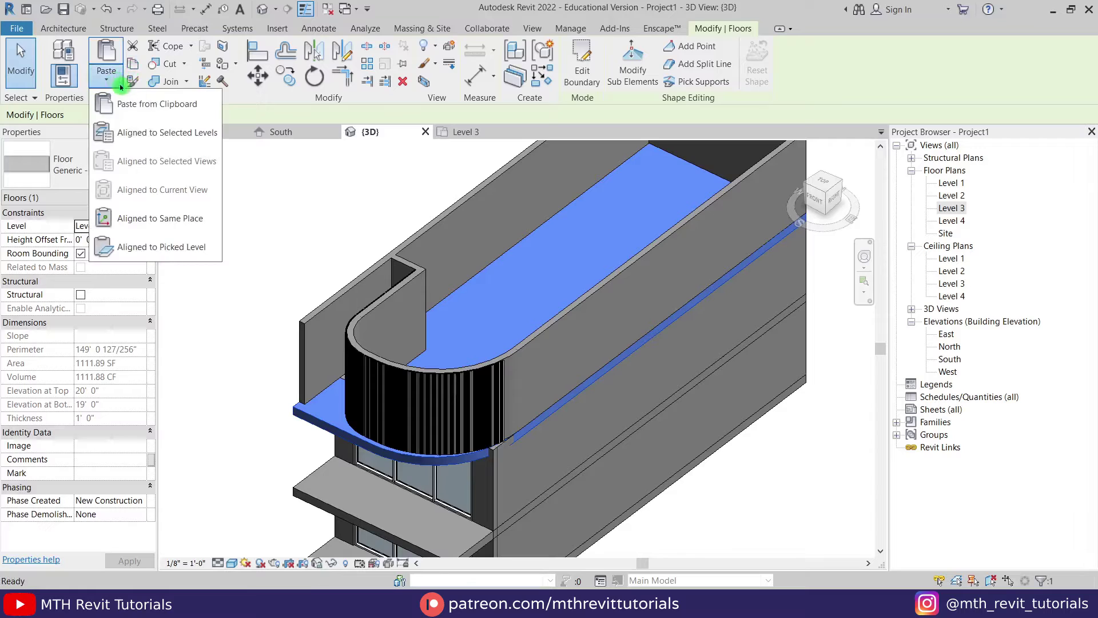
click(171, 140)
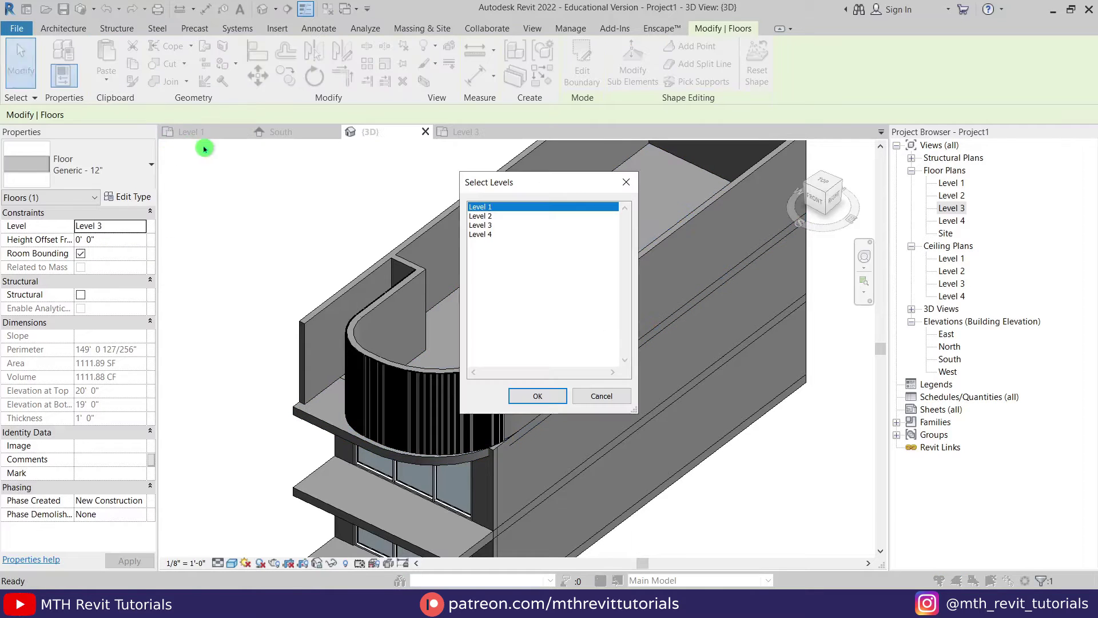
click(472, 235)
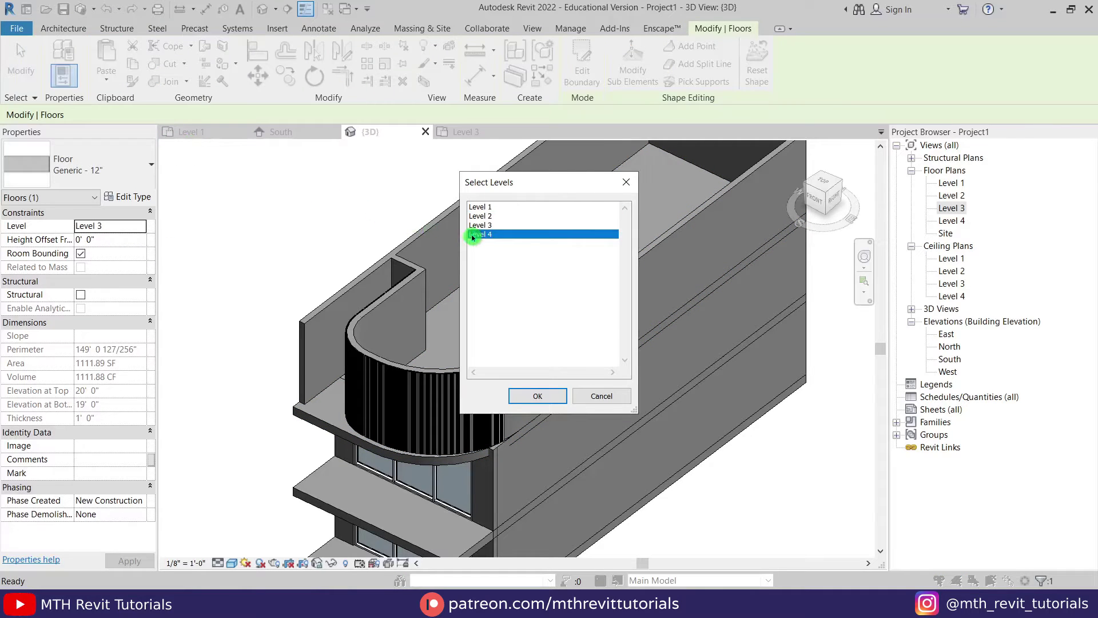
click(553, 399)
click(286, 269)
Select the whole chain of Level 3 walls and attach their tops to the Level 4 floor.
shift+middle_drag(416, 311, 489, 295)
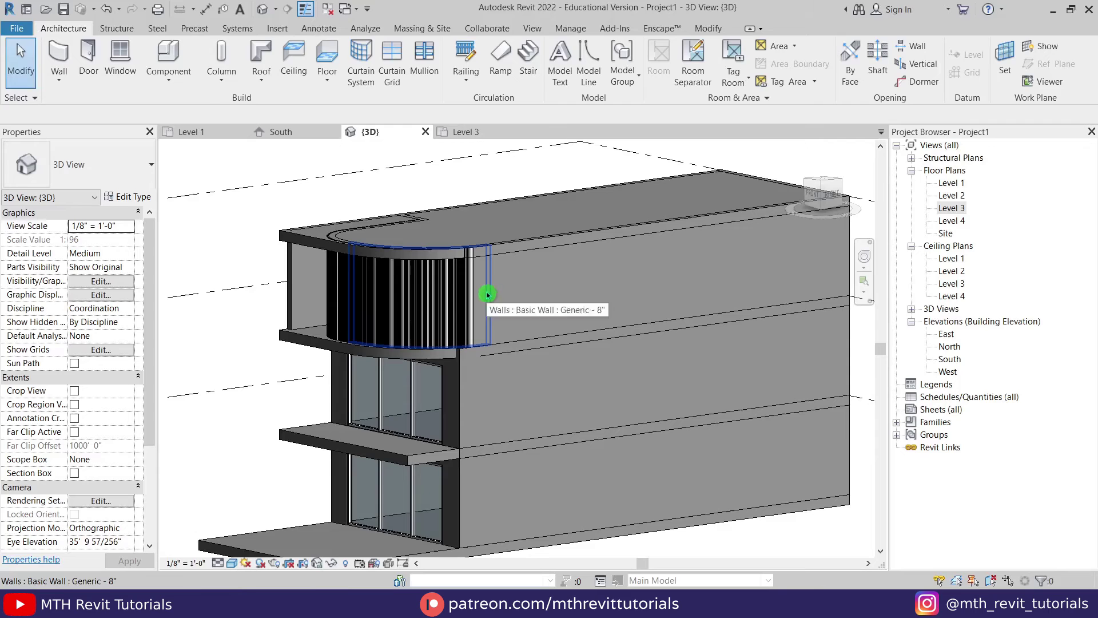
click(487, 295)
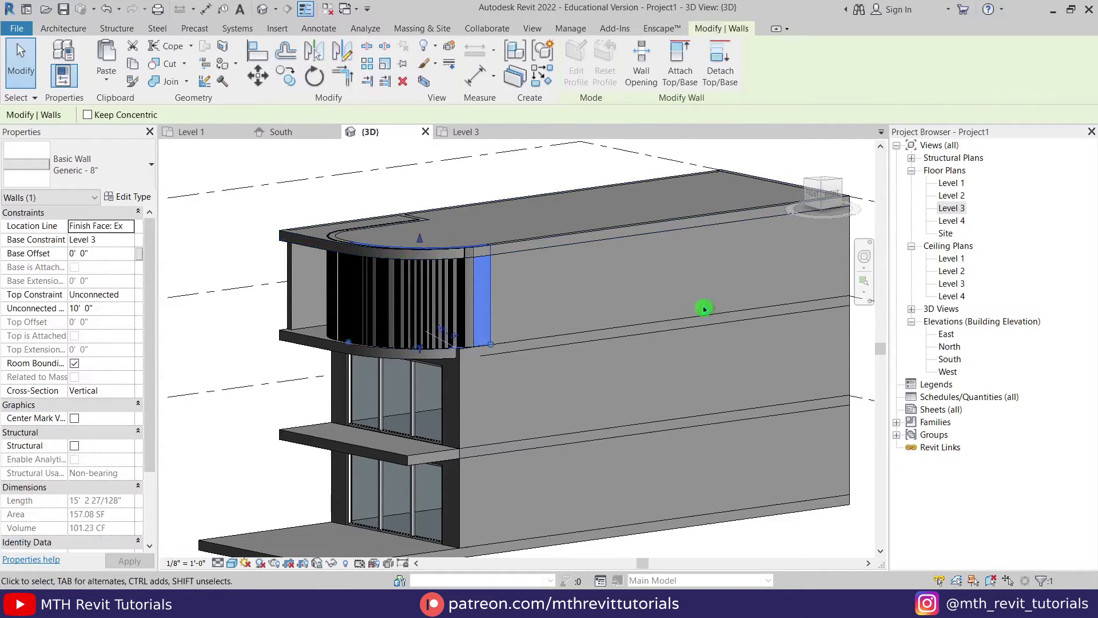
middle_drag(704, 308, 628, 323)
key(Tab)
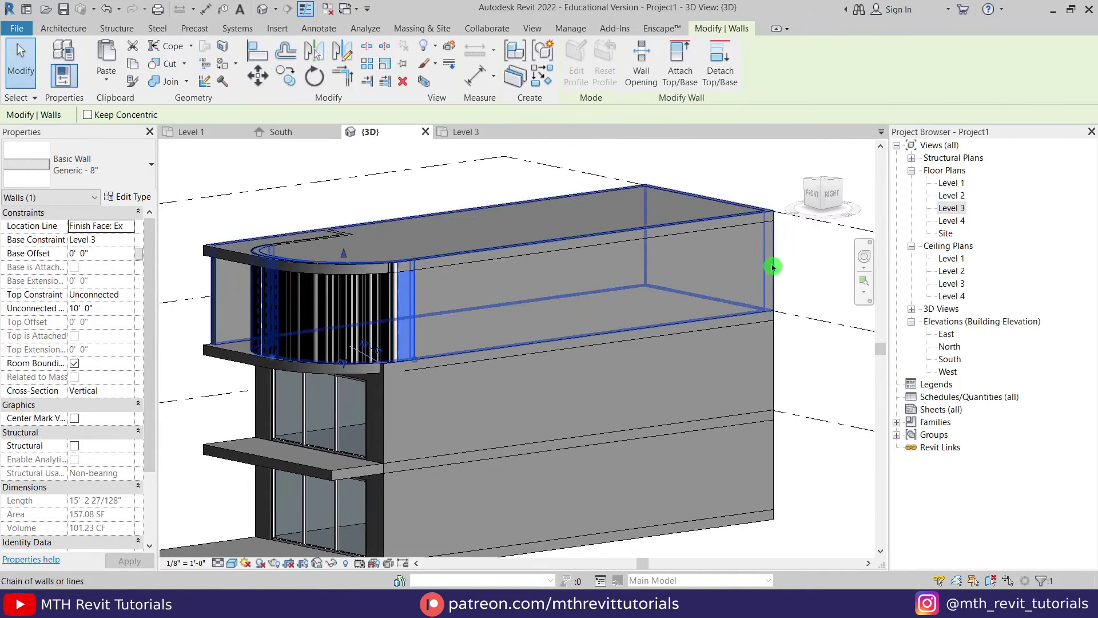
click(772, 267)
click(680, 65)
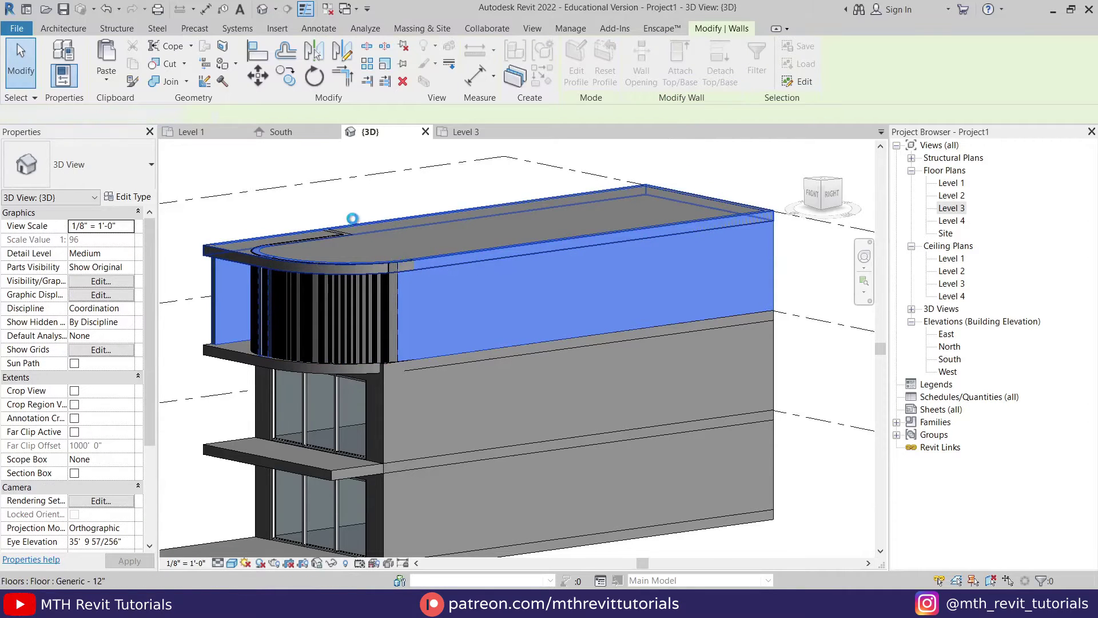
click(375, 208)
Attach the tops of the short recess walls still protruding through the Level 4 floor to that floor.
shift+middle_drag(353, 247, 439, 333)
scroll(410, 324, up, 2)
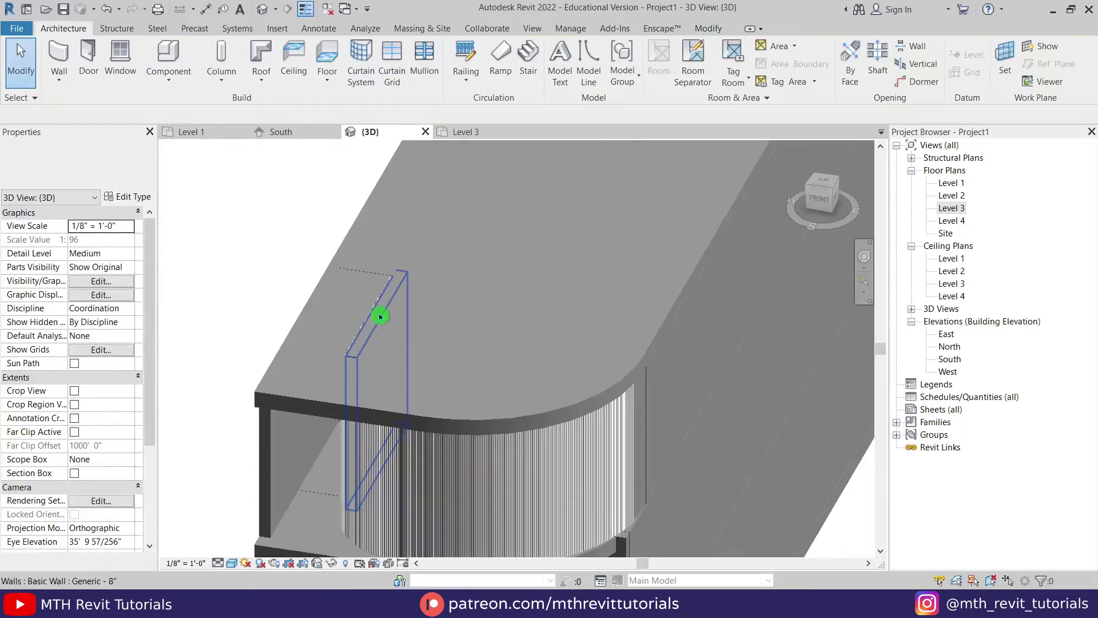
click(379, 310)
key(Escape)
click(390, 303)
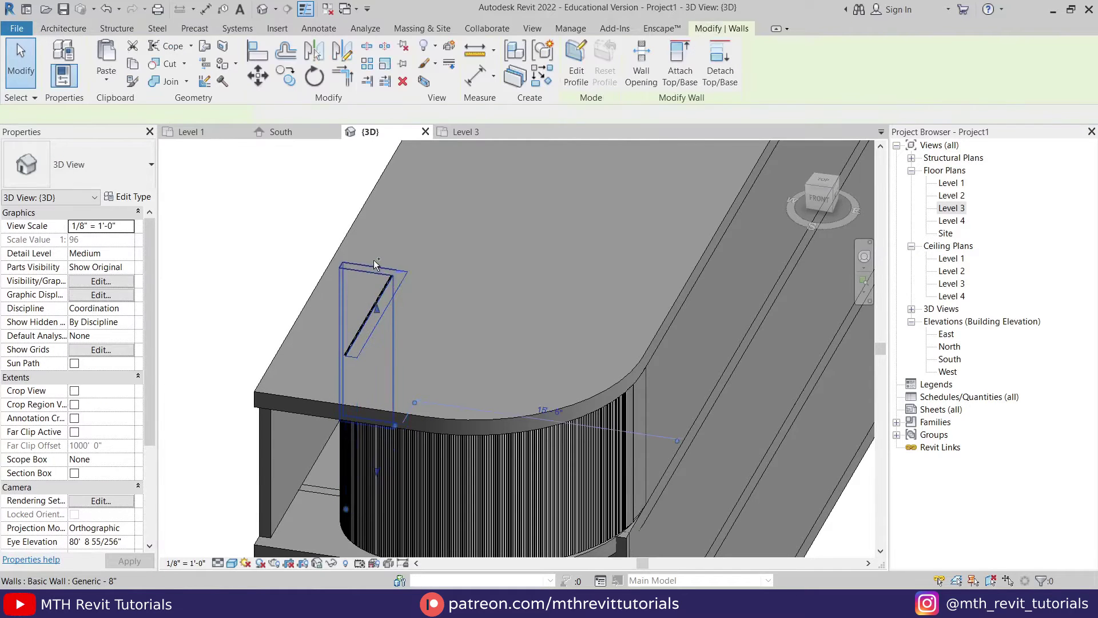
click(680, 63)
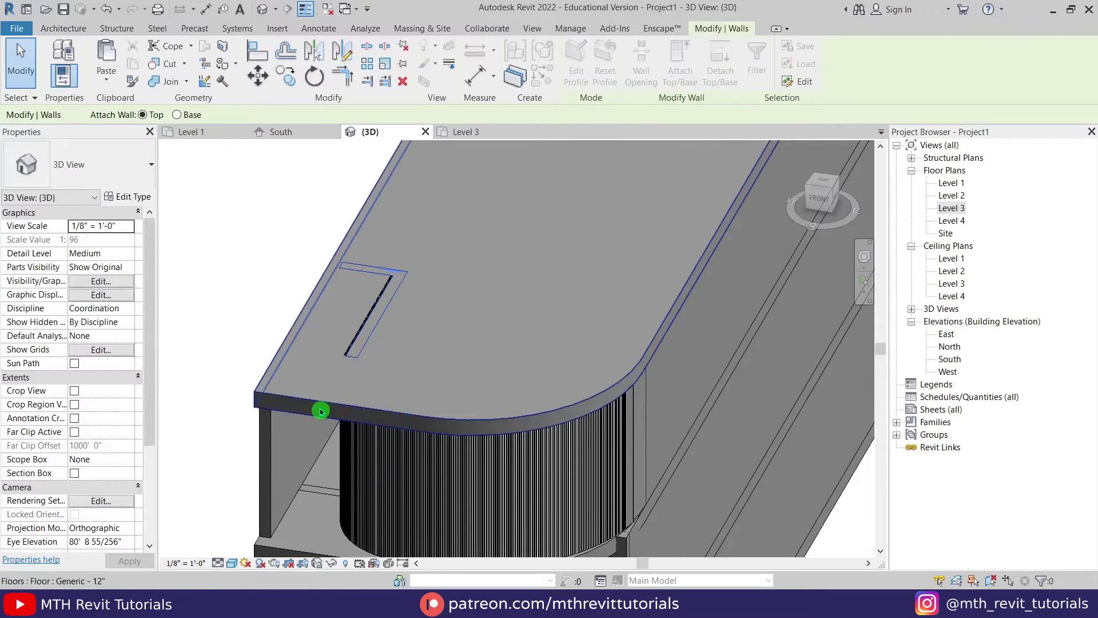
click(295, 376)
key(Escape)
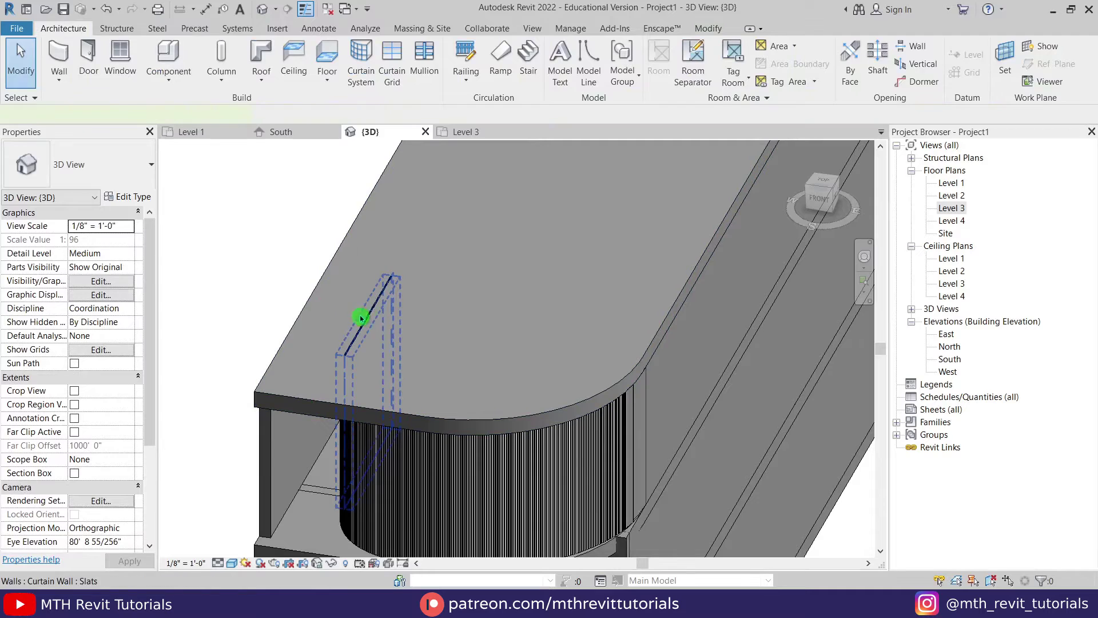
Attach the top of the straight Slats wall in the recess to the Level 4 floor.
click(361, 317)
click(680, 63)
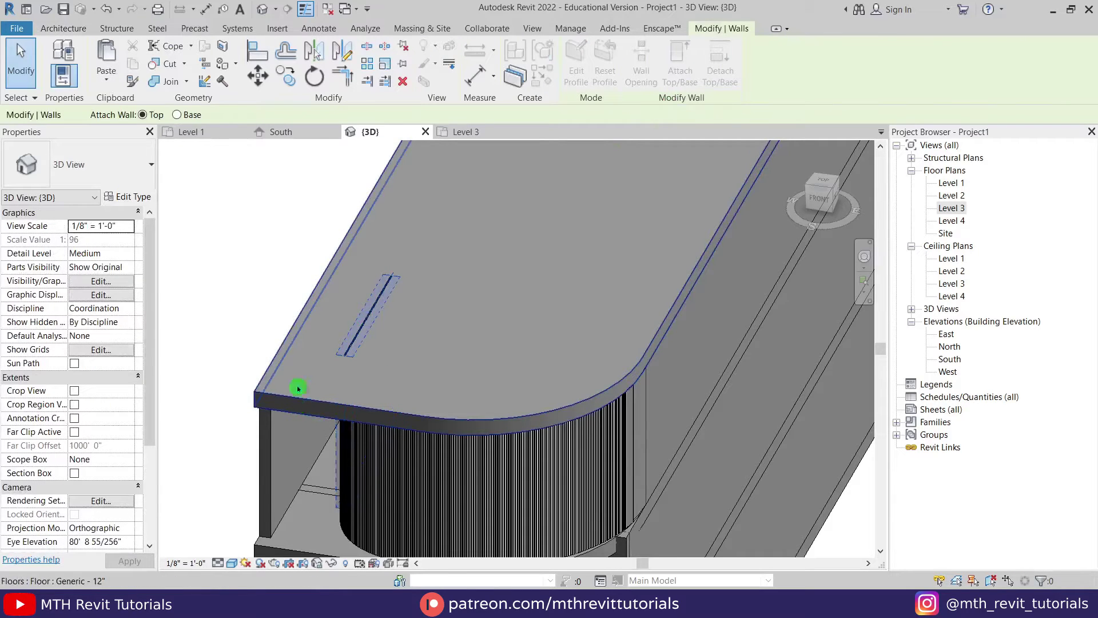
scroll(335, 272, down, 1)
shift+middle_drag(409, 410, 499, 429)
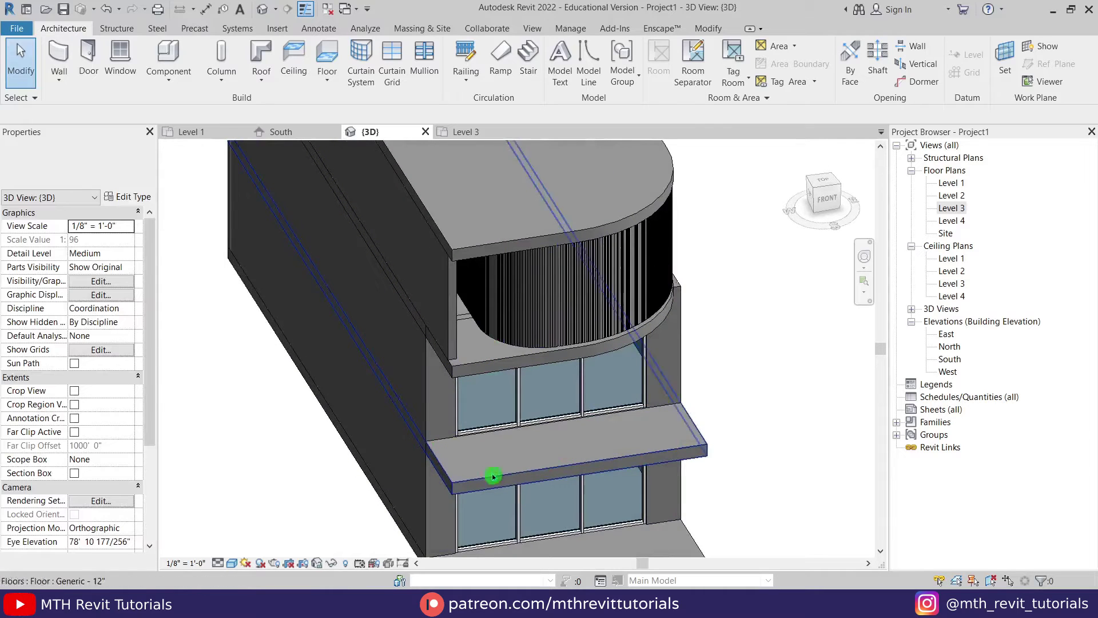
Extend the Level 2 right side wall forward to near the front edge of the overhanging floor.
mouse_move(527, 473)
shift+middle_down()
mouse_move(235, 370)
mouse_move(388, 394)
mouse_move(409, 370)
shift+middle_up()
middle_drag(540, 424, 560, 394)
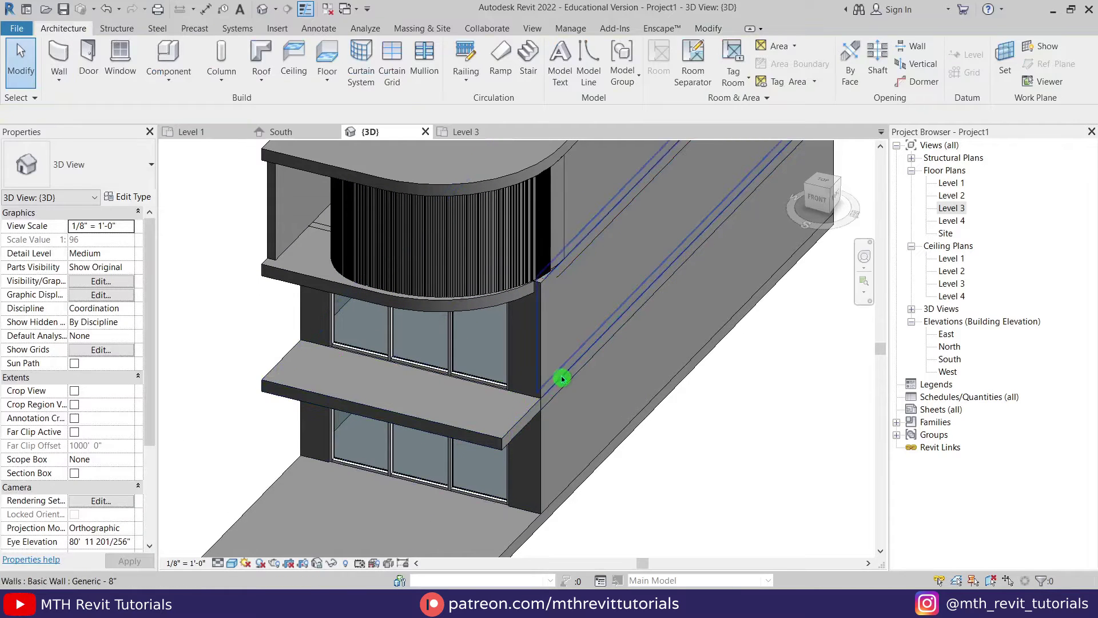
click(562, 378)
drag(538, 399, 498, 435)
scroll(480, 478, up, 1)
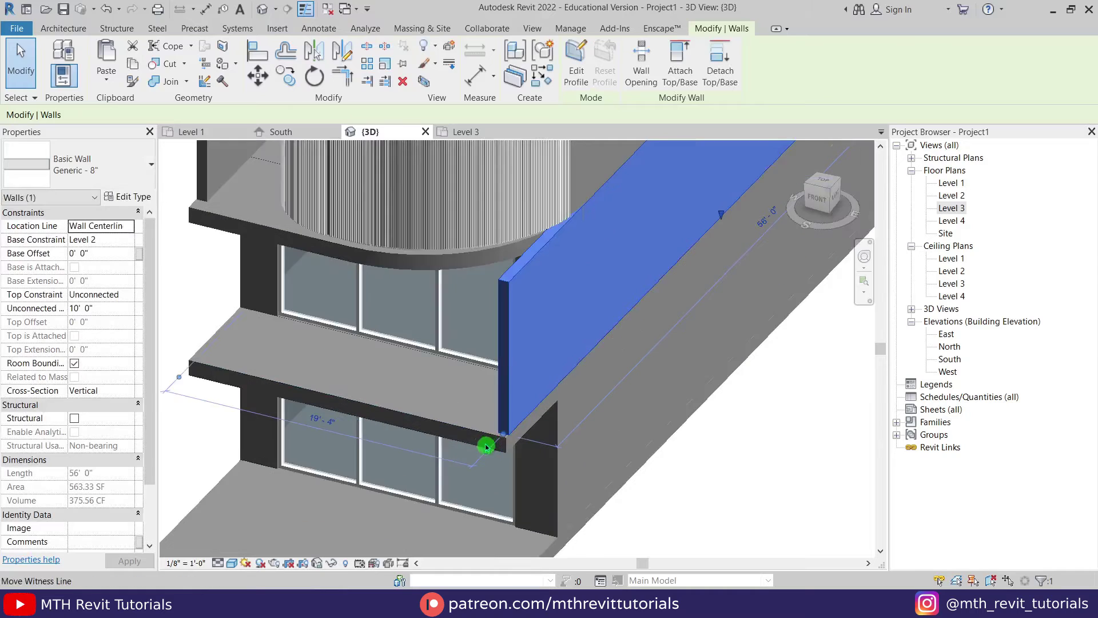
Switch to the Hidden Line visual style and align the right side wall's front end with the Level 2 floor's front face.
key(a)
key(l)
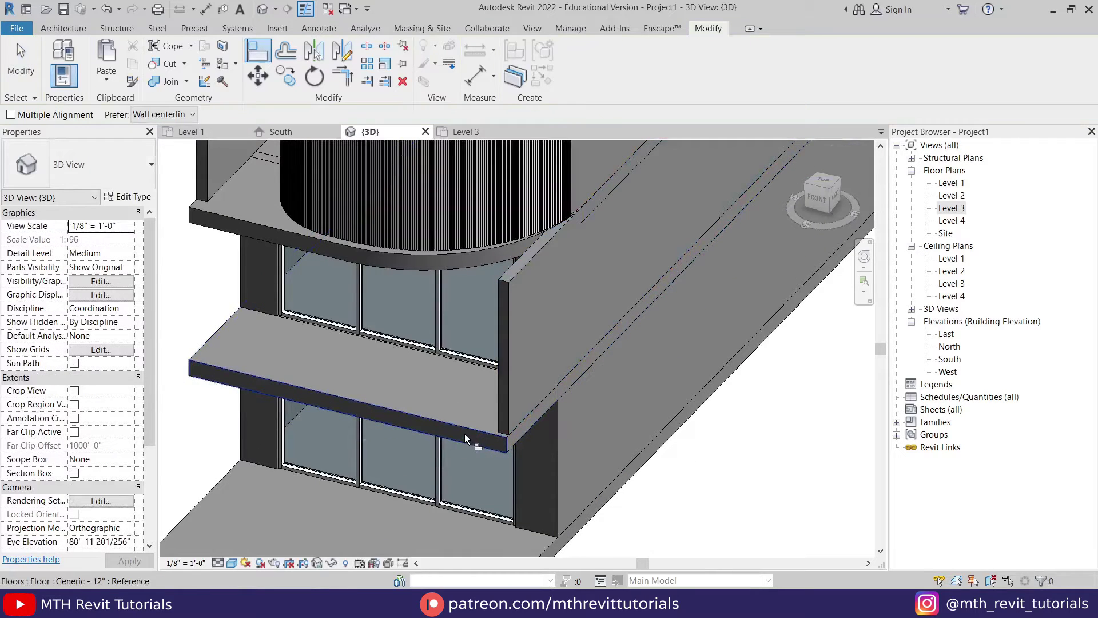
scroll(464, 437, up, 3)
key(h)
key(l)
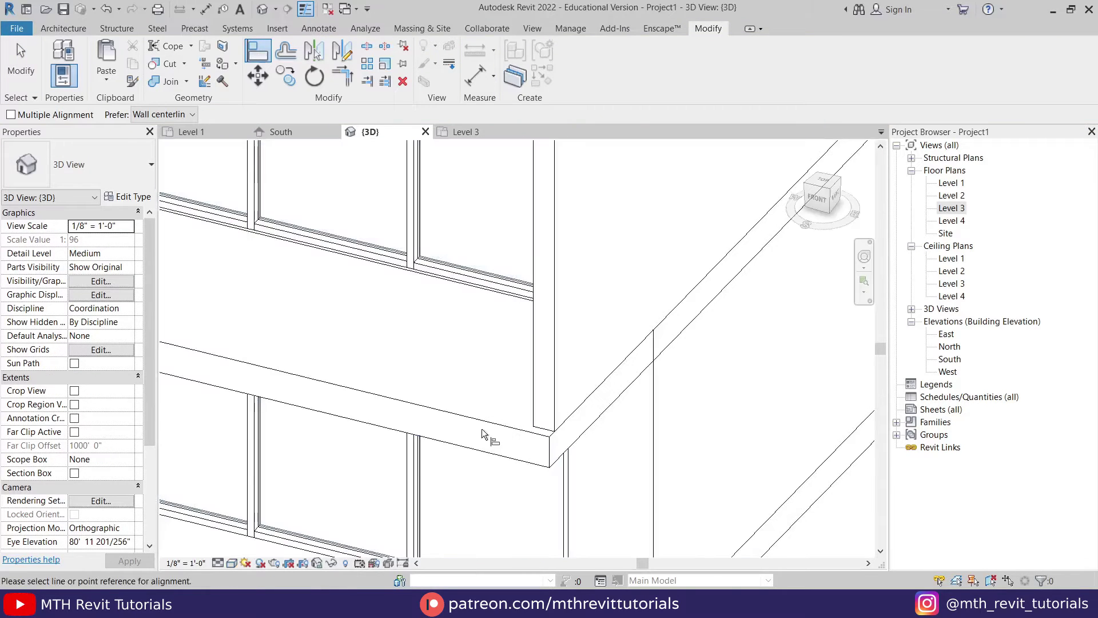
click(462, 420)
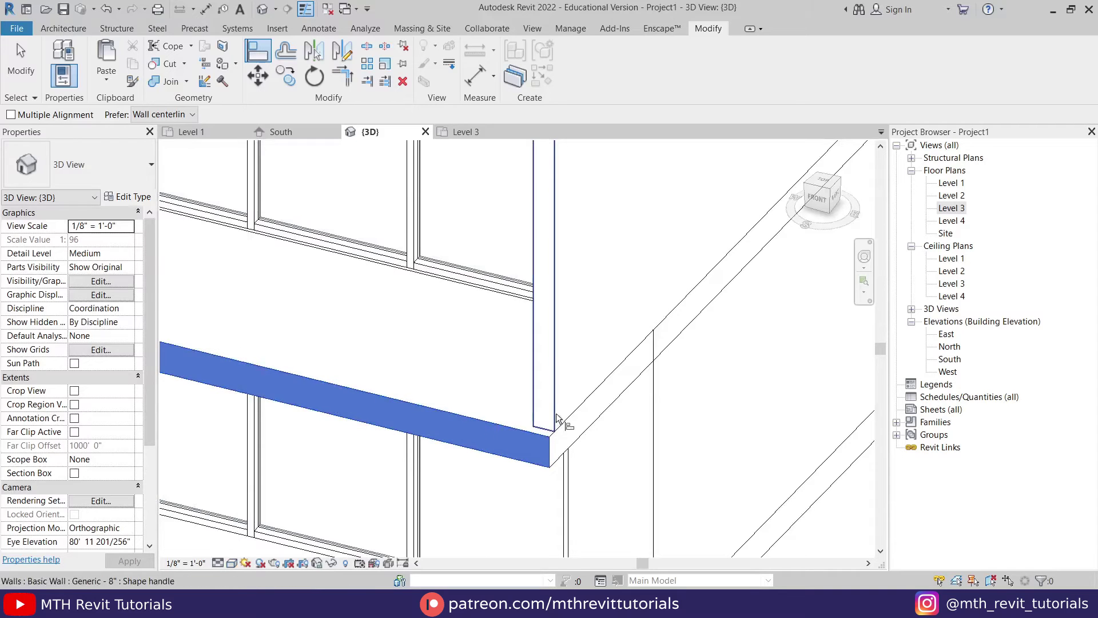
click(556, 414)
scroll(552, 415, down, 2)
middle_drag(343, 357, 495, 418)
scroll(414, 353, up, 1)
click(403, 317)
scroll(403, 316, down, 3)
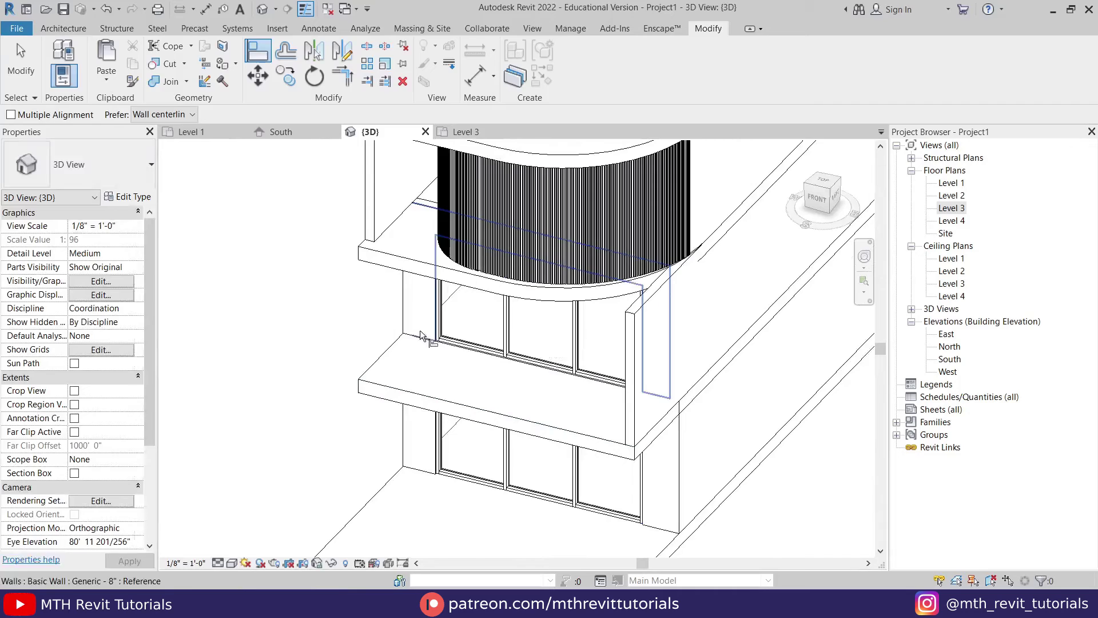
key(Escape)
click(450, 306)
key(Escape)
scroll(395, 366, down, 1)
Extend the Level 2 left side wall forward over the overhanging floor, close to its front edge.
shift+middle_drag(393, 368, 547, 344)
scroll(722, 350, up, 2)
middle_drag(668, 350, 638, 387)
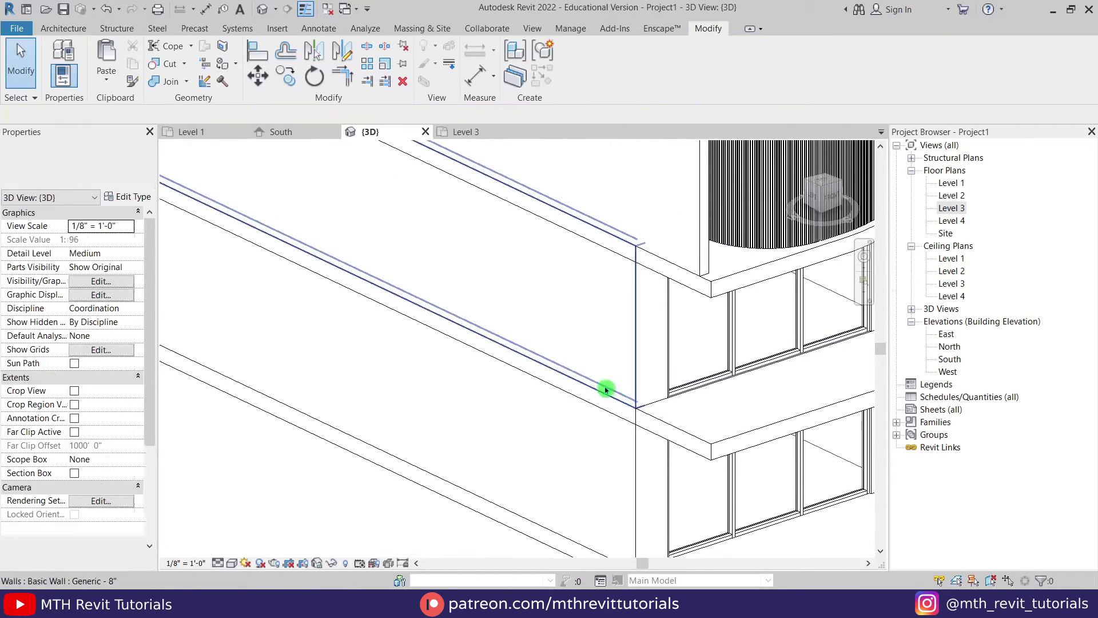
click(607, 389)
drag(639, 406, 674, 429)
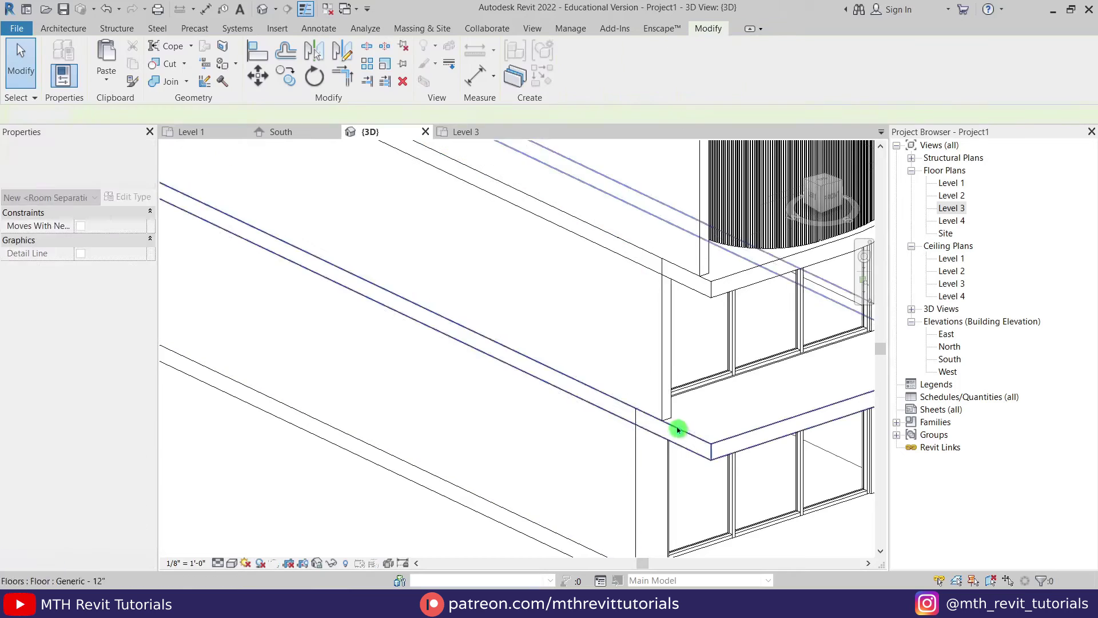
key(Escape)
Align the left side wall's front end with the front face of the Level 2 floor.
middle_drag(667, 424, 525, 446)
key(a)
key(l)
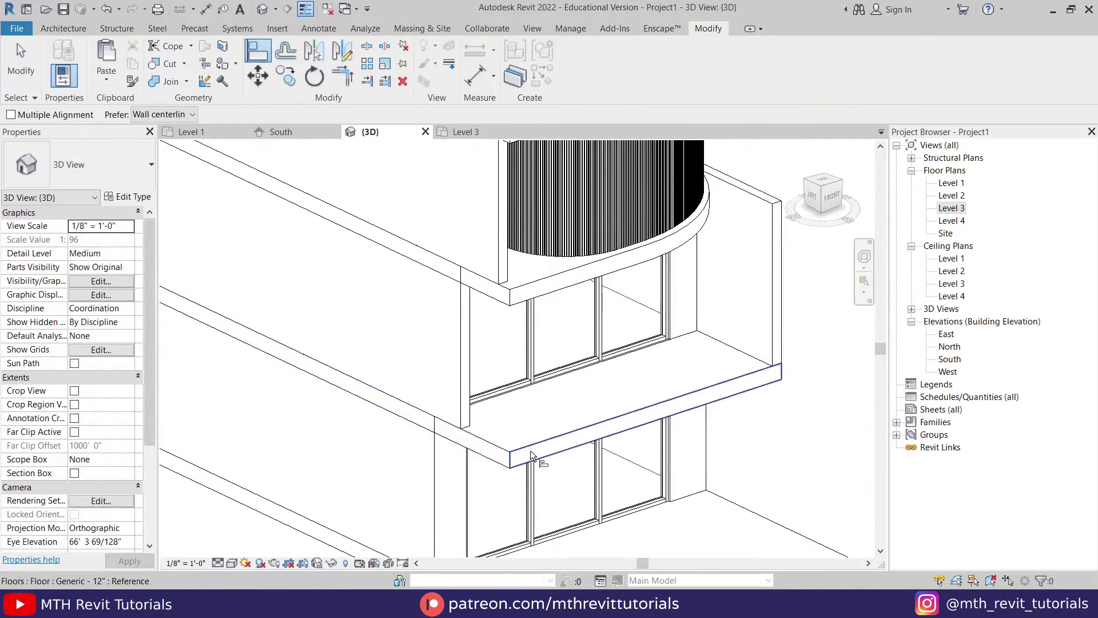
click(530, 451)
click(468, 414)
key(Escape)
shift+middle_drag(618, 427, 431, 468)
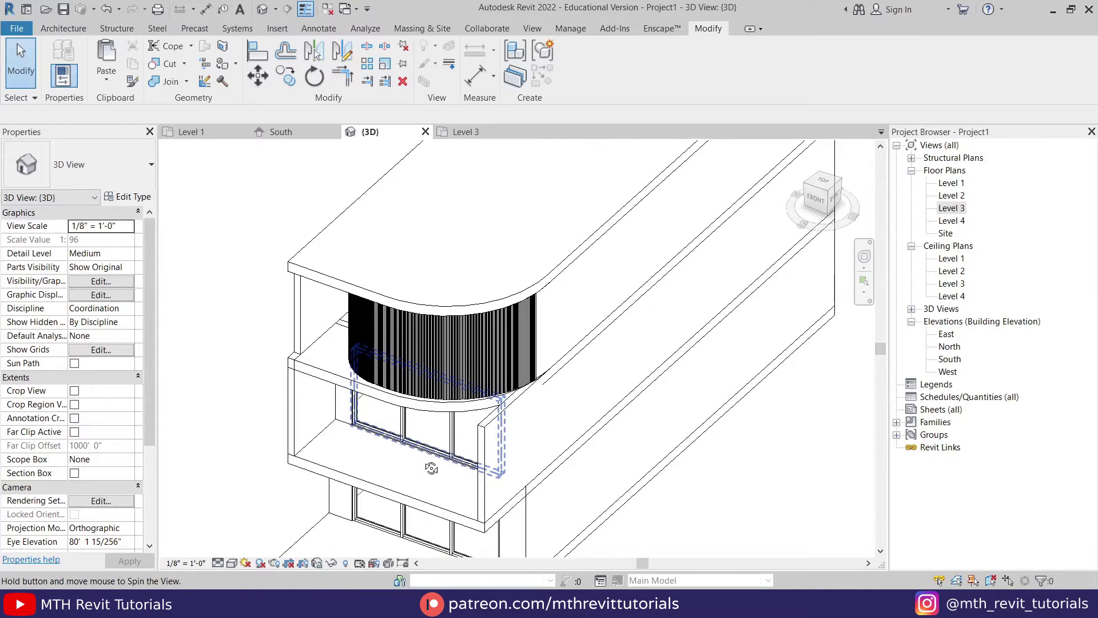
shift+middle_drag(503, 372, 559, 335)
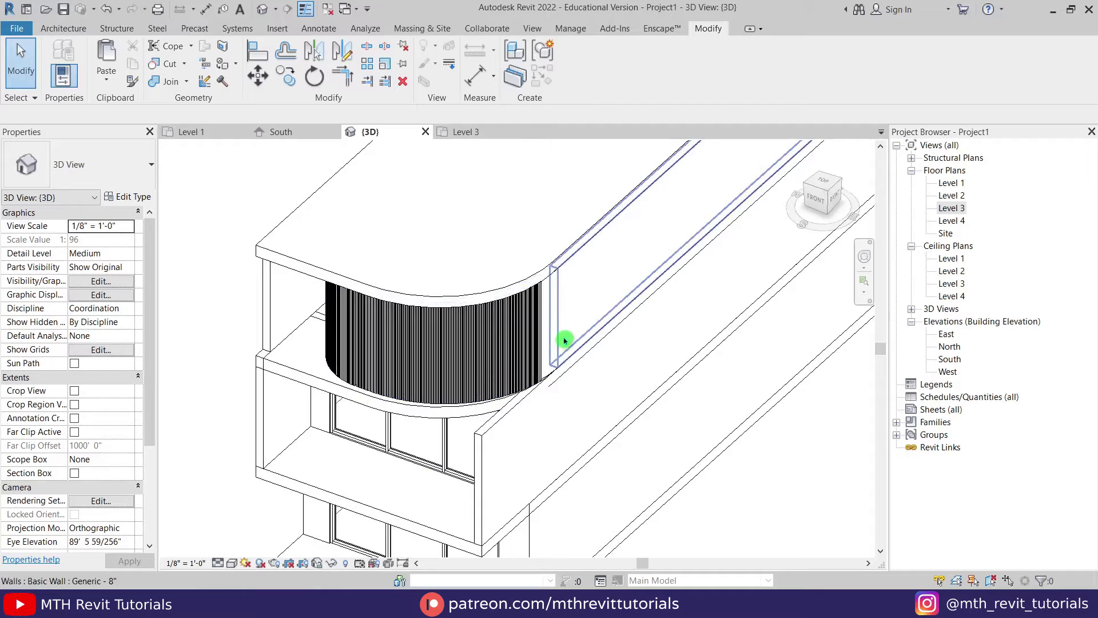
click(564, 347)
drag(558, 369, 509, 451)
key(Escape)
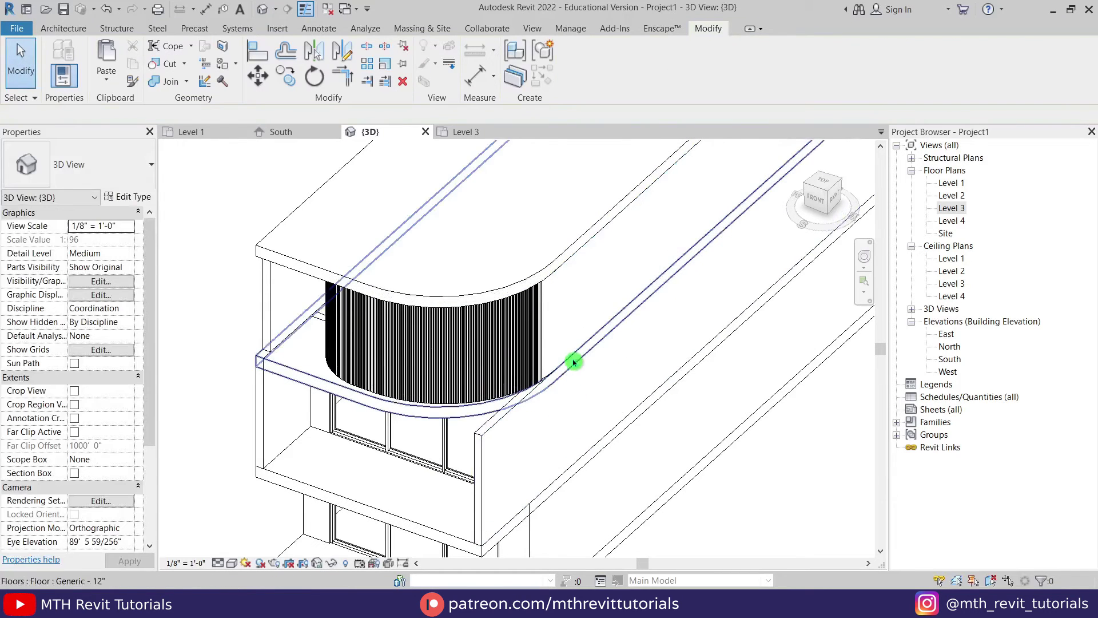
Extend the Level 3 right side wall forward toward the front edge, unjoining it from the floor above.
click(574, 353)
drag(559, 372, 506, 413)
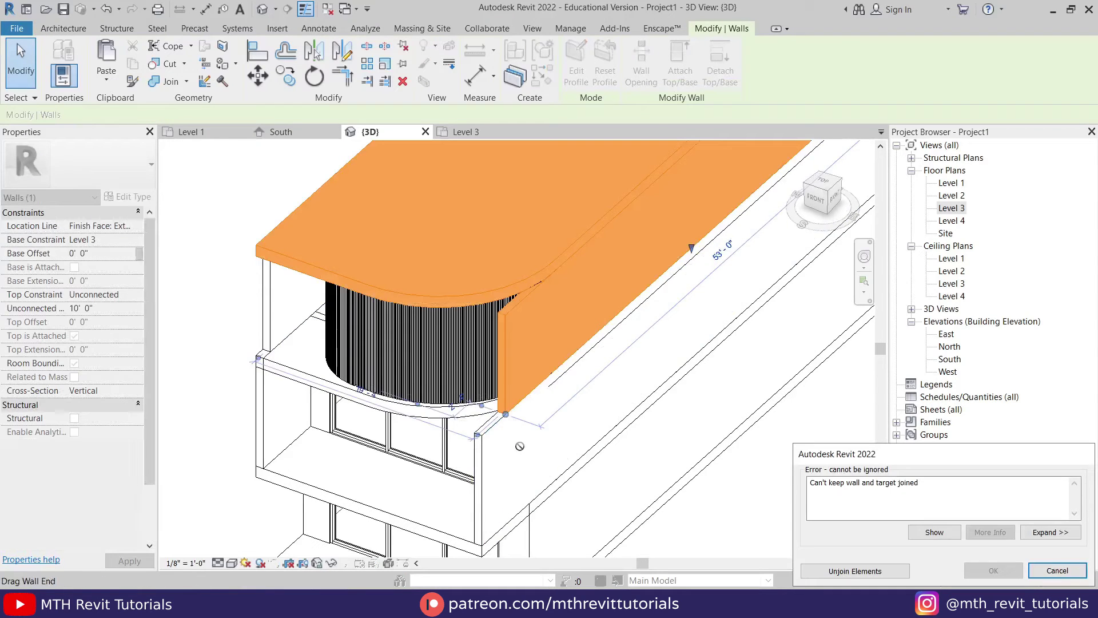
click(884, 575)
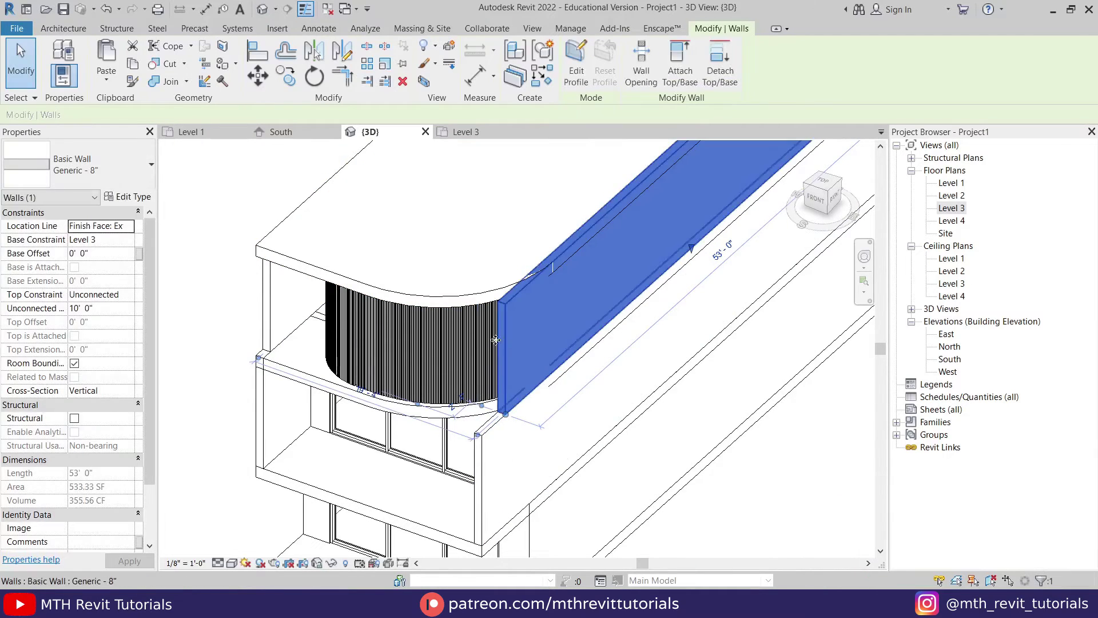
Align the Level 3 right side wall's front end with the front end of the Level 2 wall below.
key(Escape)
key(l)
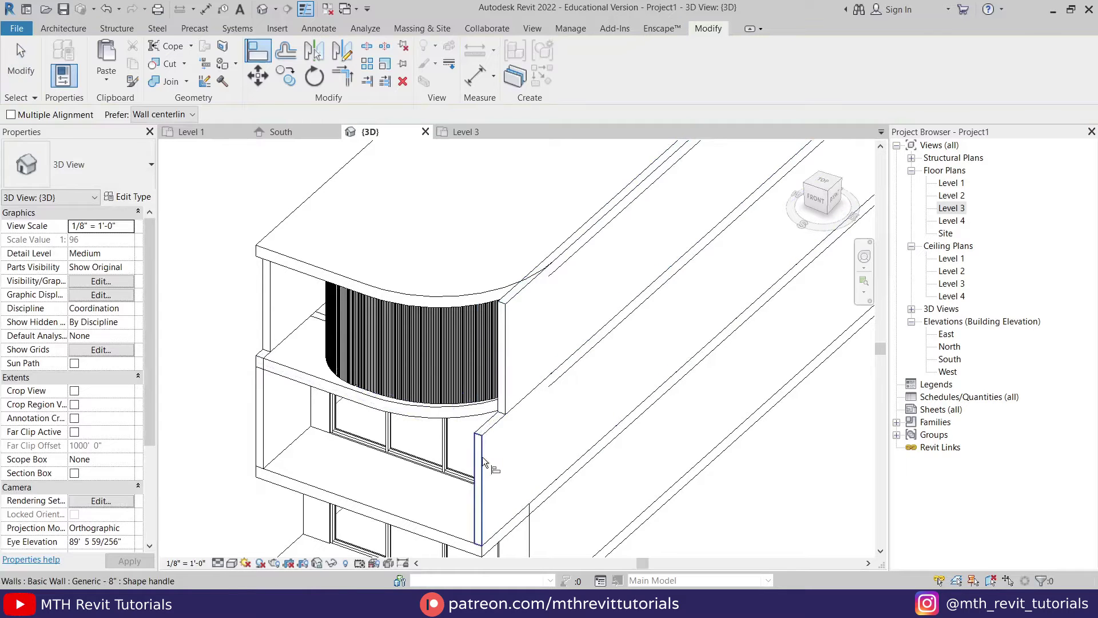
click(503, 410)
key(Escape)
key(Escape)
mouse_move(367, 419)
middle_down()
mouse_move(466, 423)
mouse_move(465, 403)
mouse_move(526, 434)
mouse_move(593, 429)
mouse_move(599, 414)
mouse_move(679, 380)
mouse_move(698, 415)
mouse_move(453, 399)
mouse_move(428, 387)
middle_up()
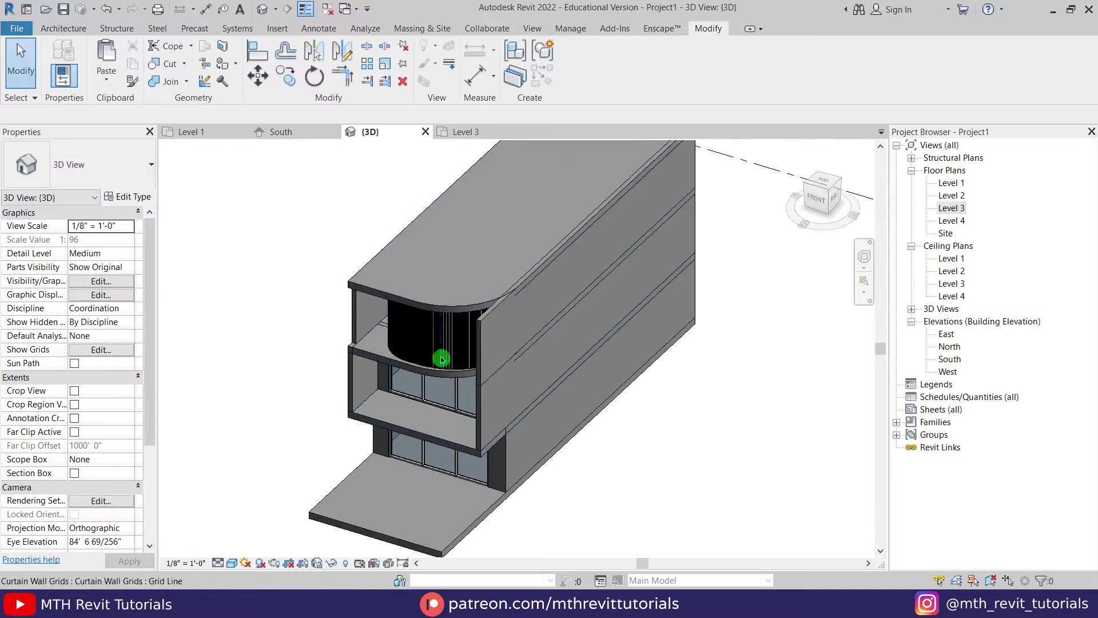
scroll(395, 366, up, 3)
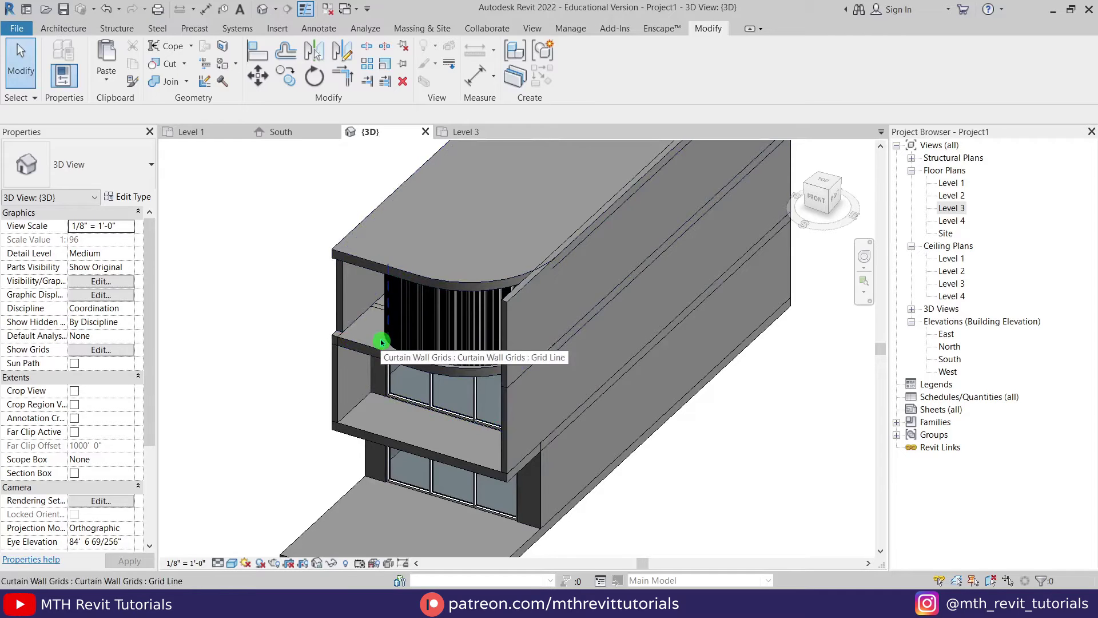
In the Level 2 floor plan, set up a new Basic Wall Generic - 8" with the location line at Finish Face: Exterior.
double_click(949, 196)
scroll(503, 372, up, 3)
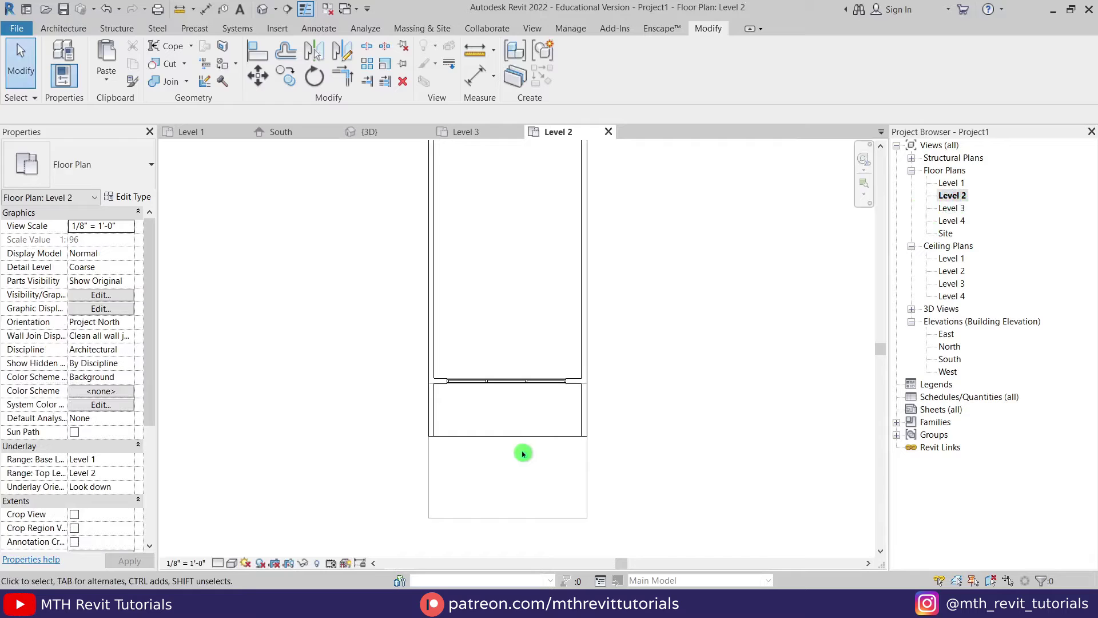
click(62, 29)
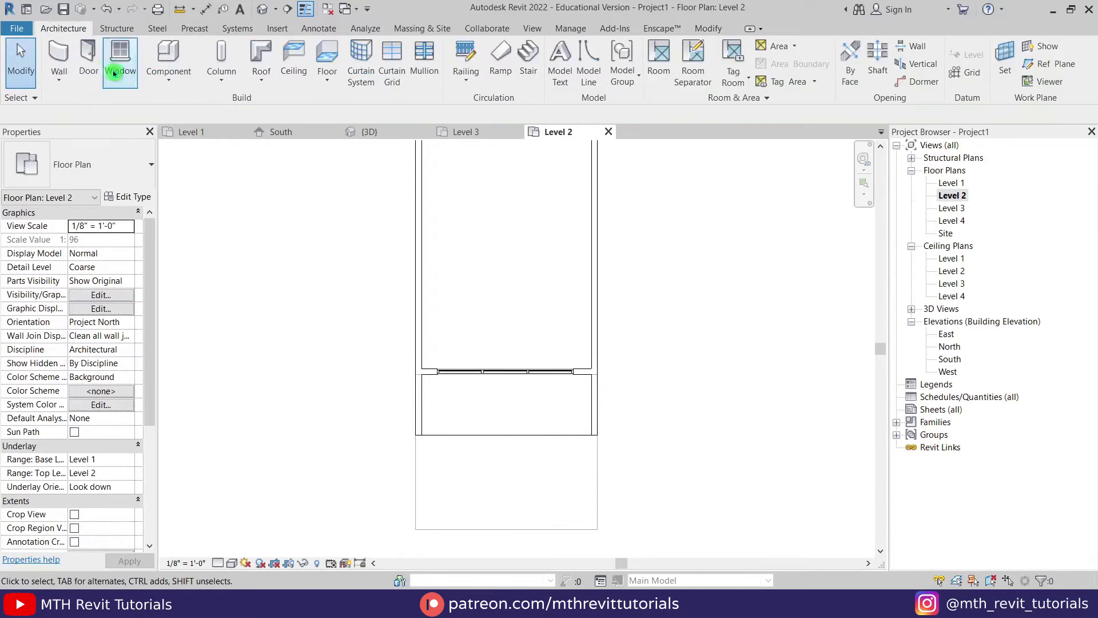
click(59, 55)
scroll(414, 436, up, 1)
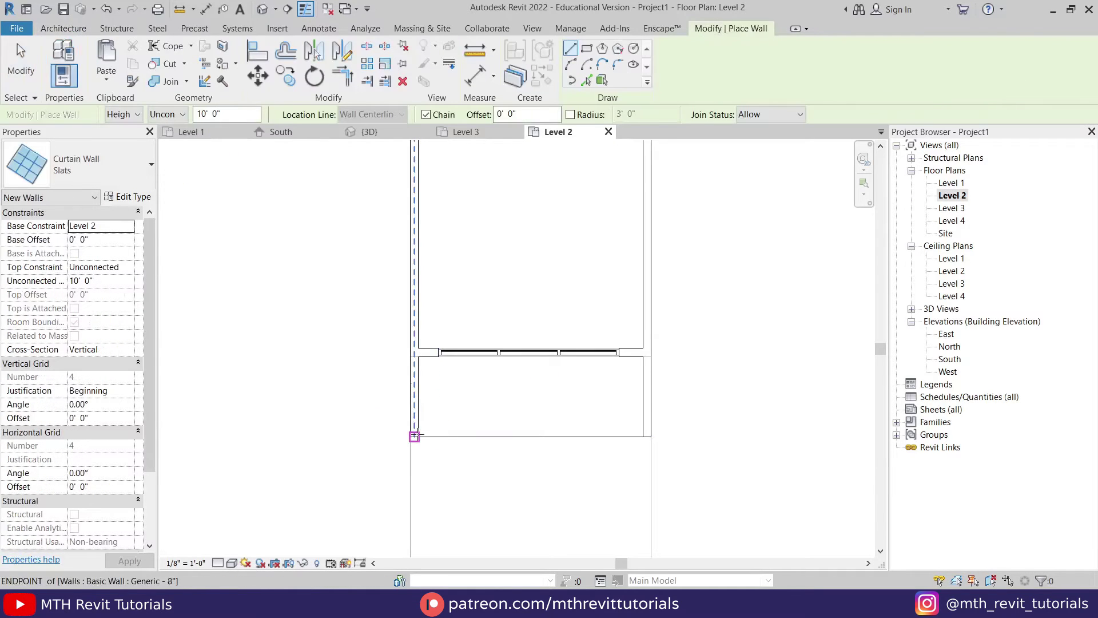
scroll(92, 162, up, 1)
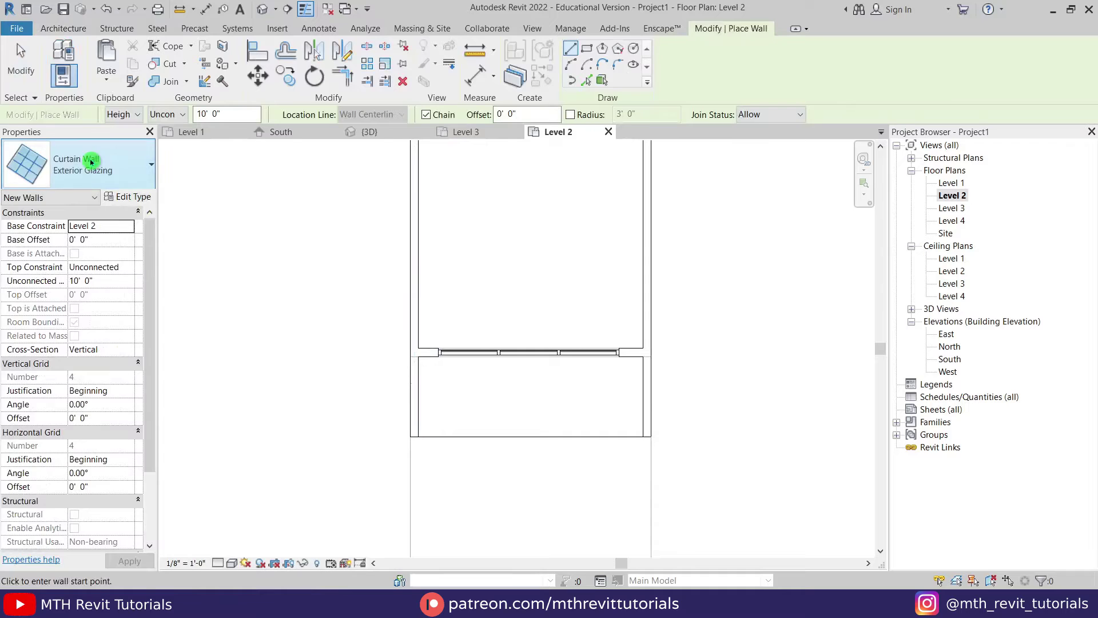
scroll(126, 383, up, 5)
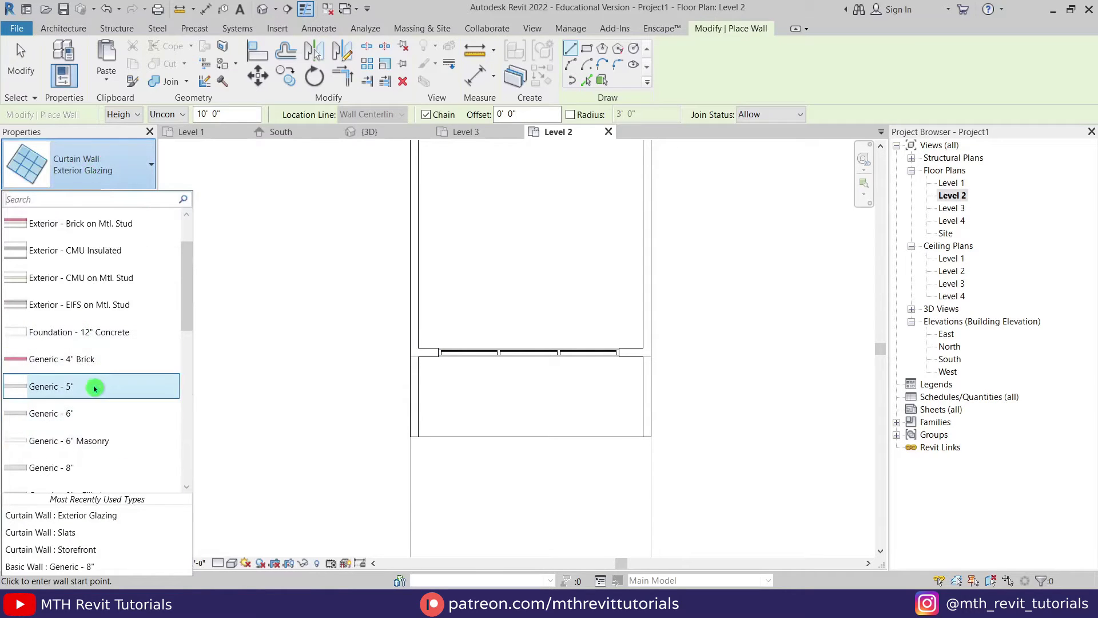
click(94, 468)
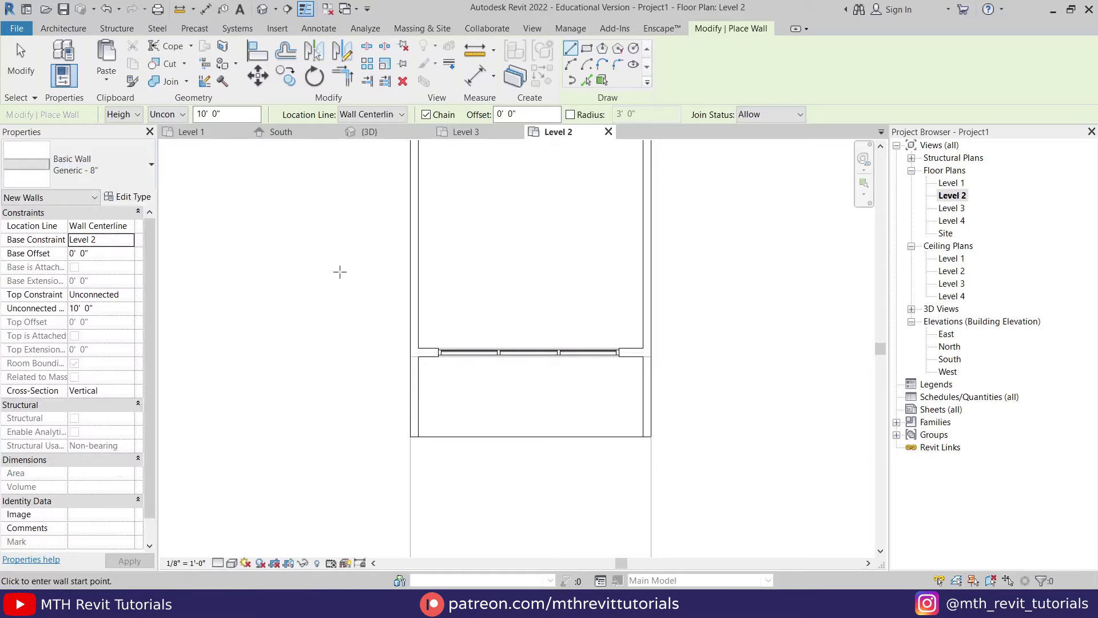
click(407, 116)
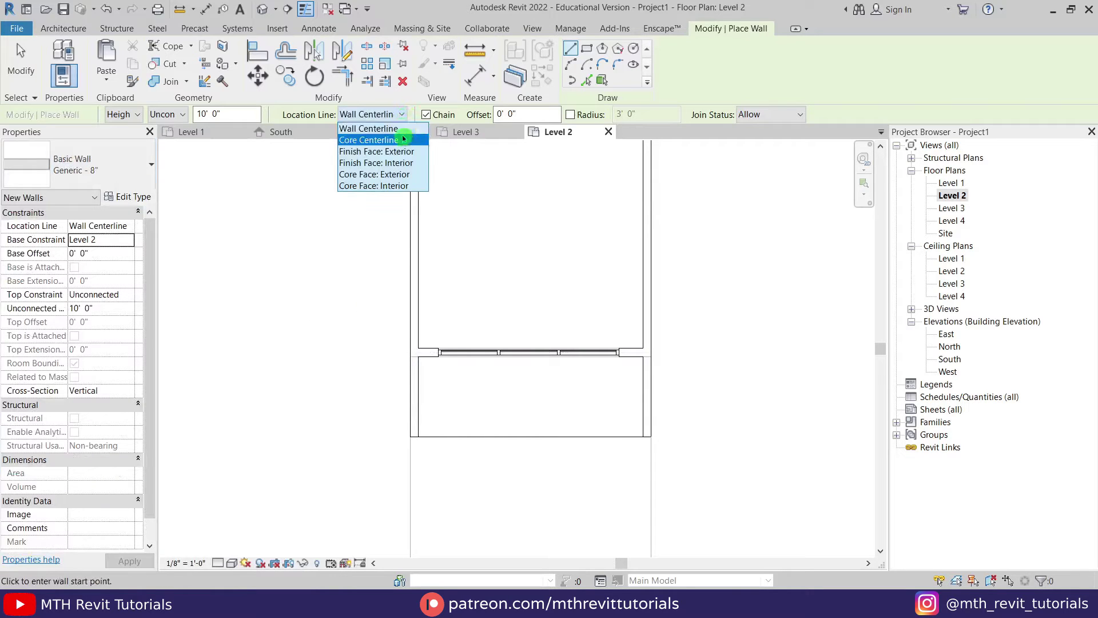
click(394, 150)
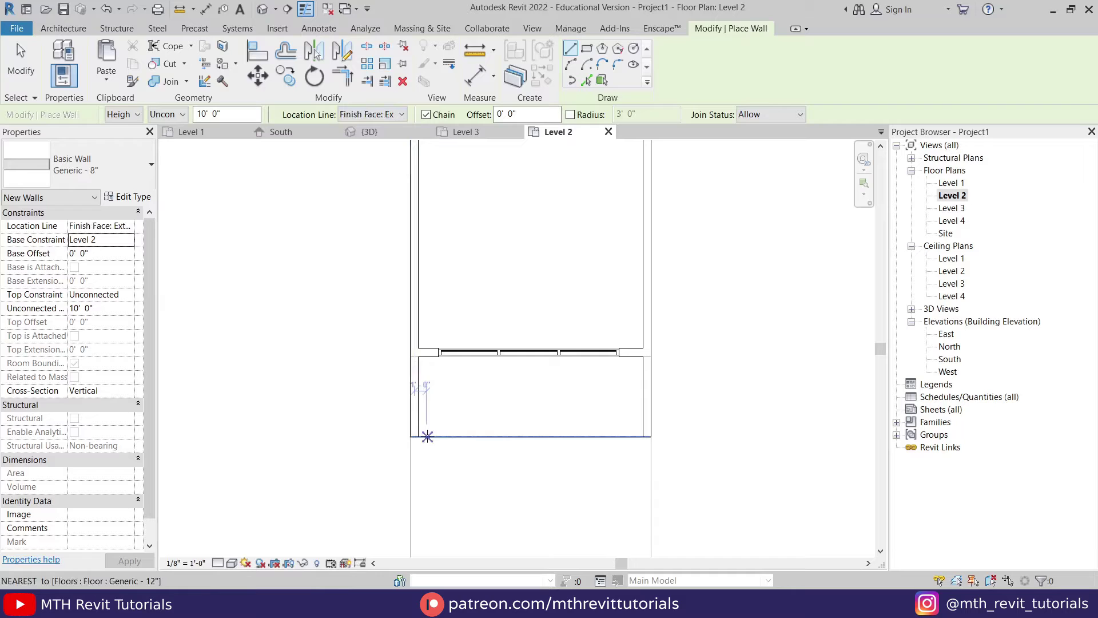
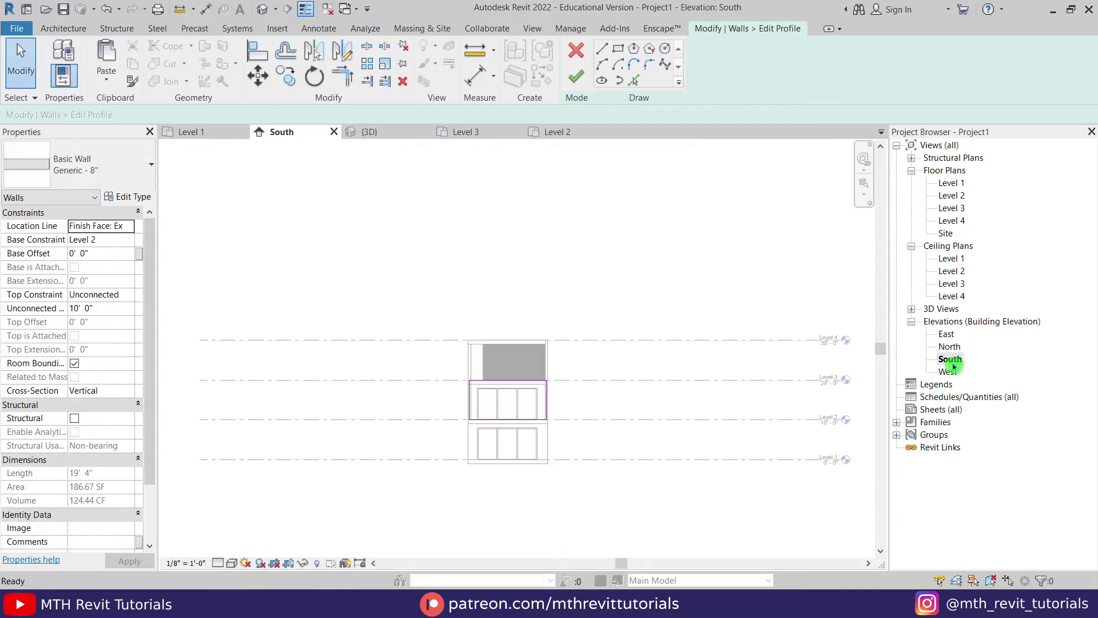
Delete the front wall's rectangular profile and draw a 10' line from the upper right corner along Level 4 with a 2' drop at its end.
scroll(536, 384, up, 1)
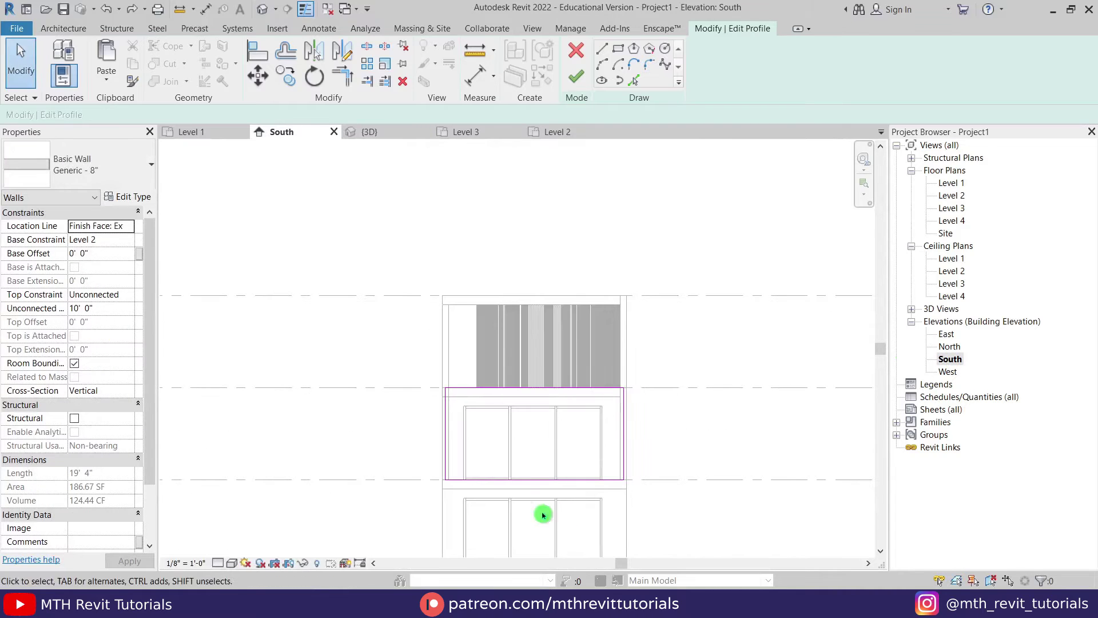
mouse_move(389, 364)
mouse_down()
mouse_move(702, 525)
mouse_move(694, 517)
mouse_up()
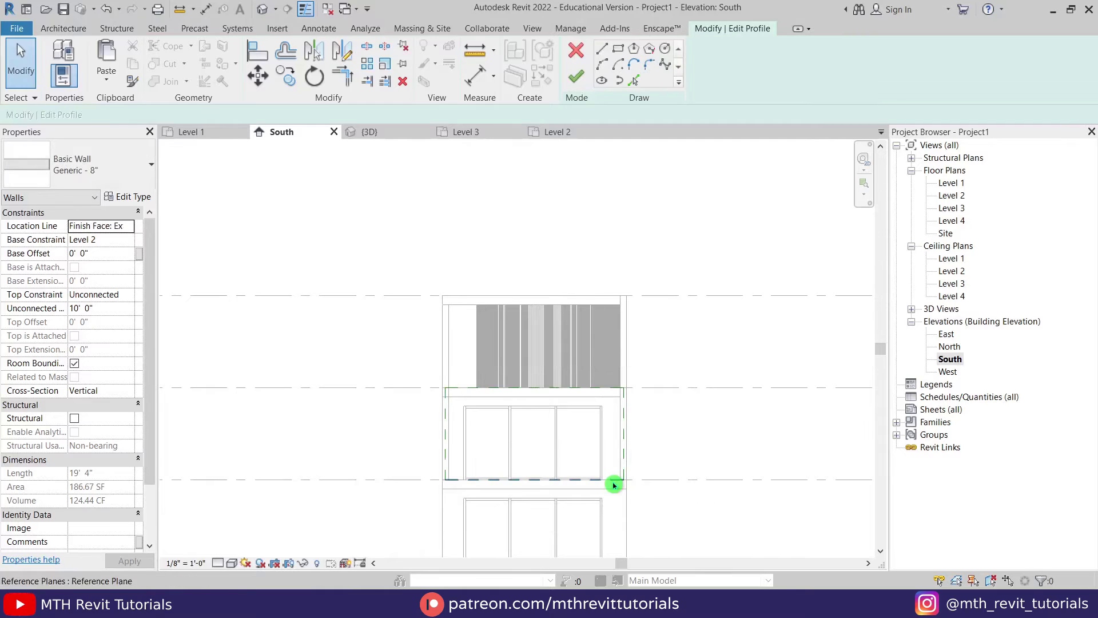
click(608, 51)
click(626, 295)
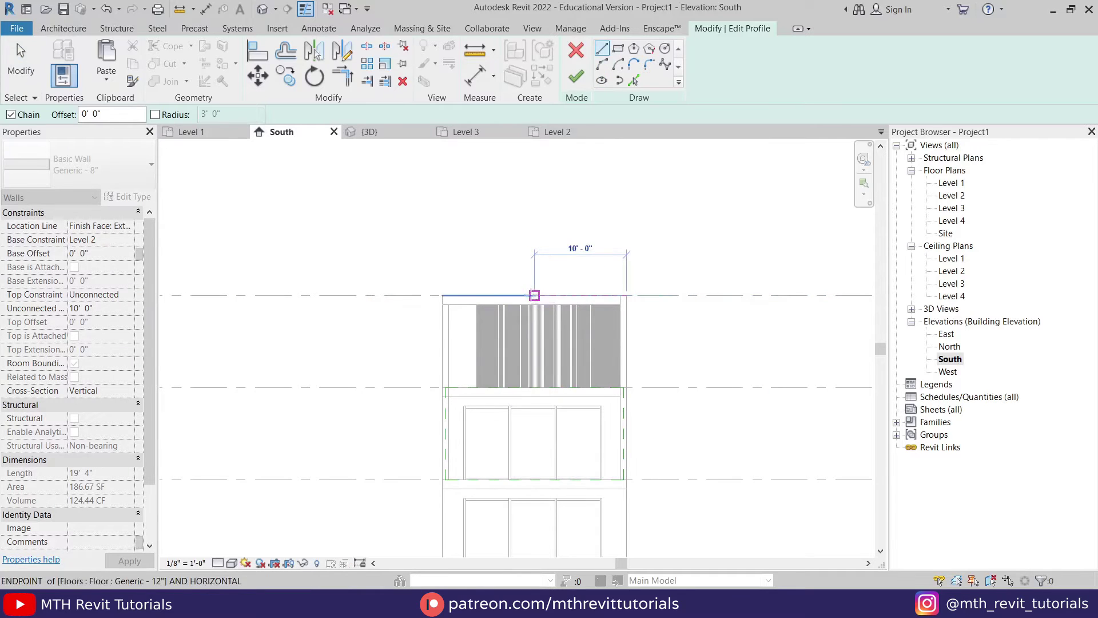
click(534, 295)
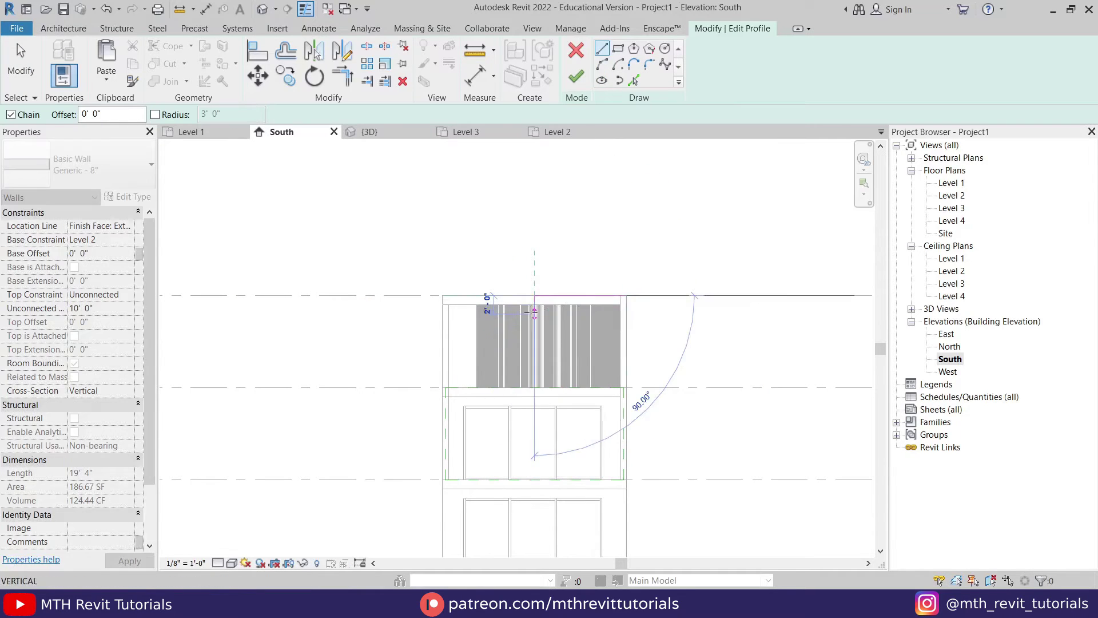
scroll(532, 312, up, 2)
click(533, 313)
key(Escape)
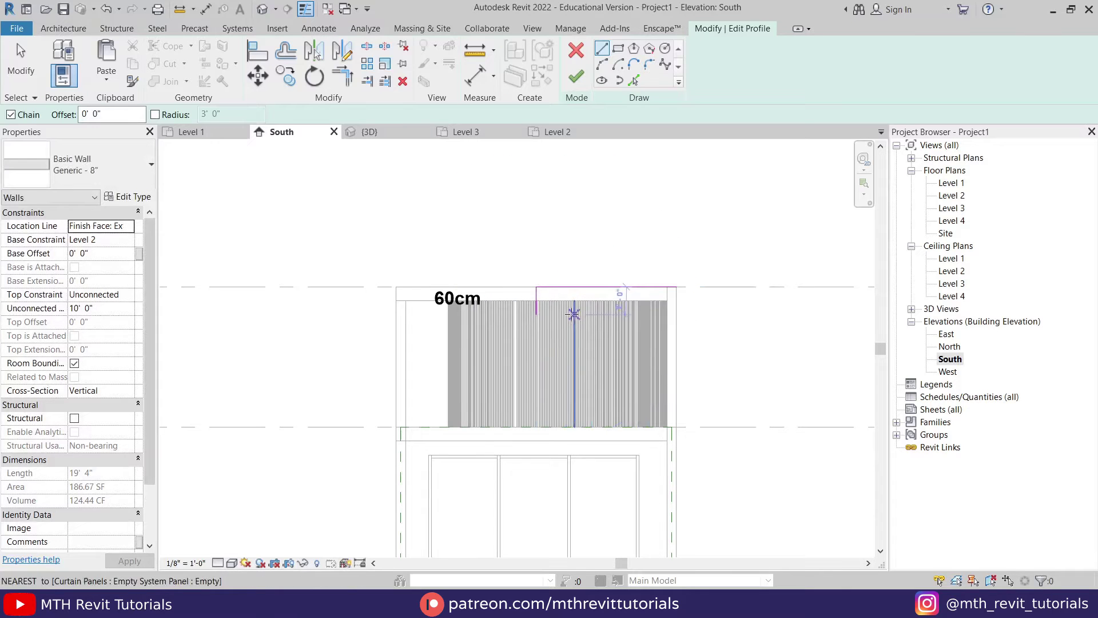
Outline the profile's right side, 20' base and left side up to Level 4, and add a line offset 2' above the storefront's base.
click(672, 288)
middle_drag(672, 426, 665, 327)
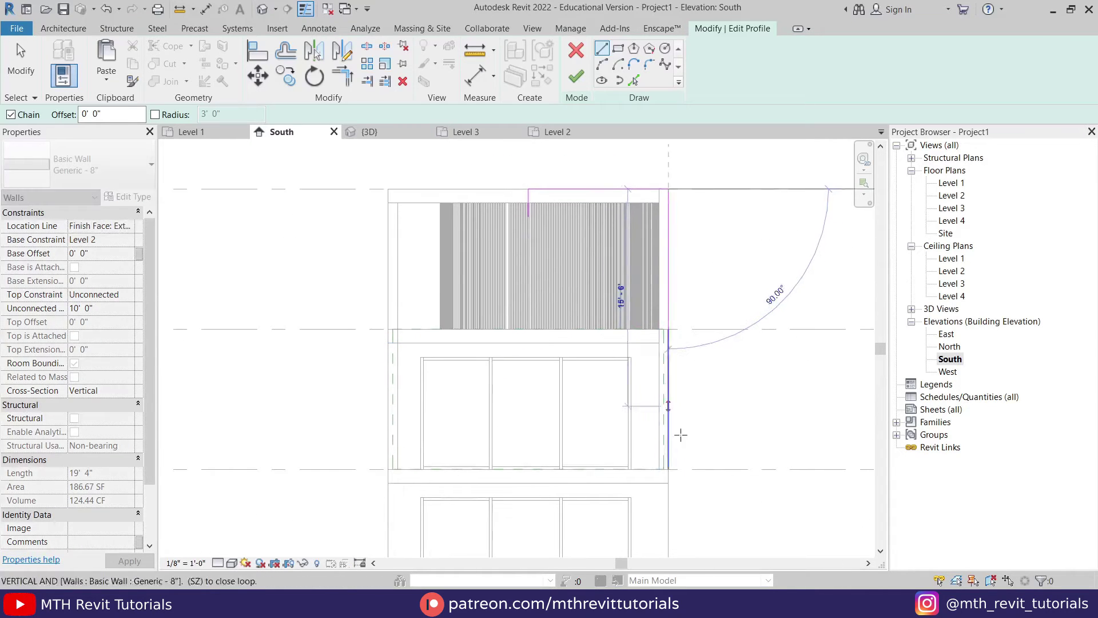
click(668, 469)
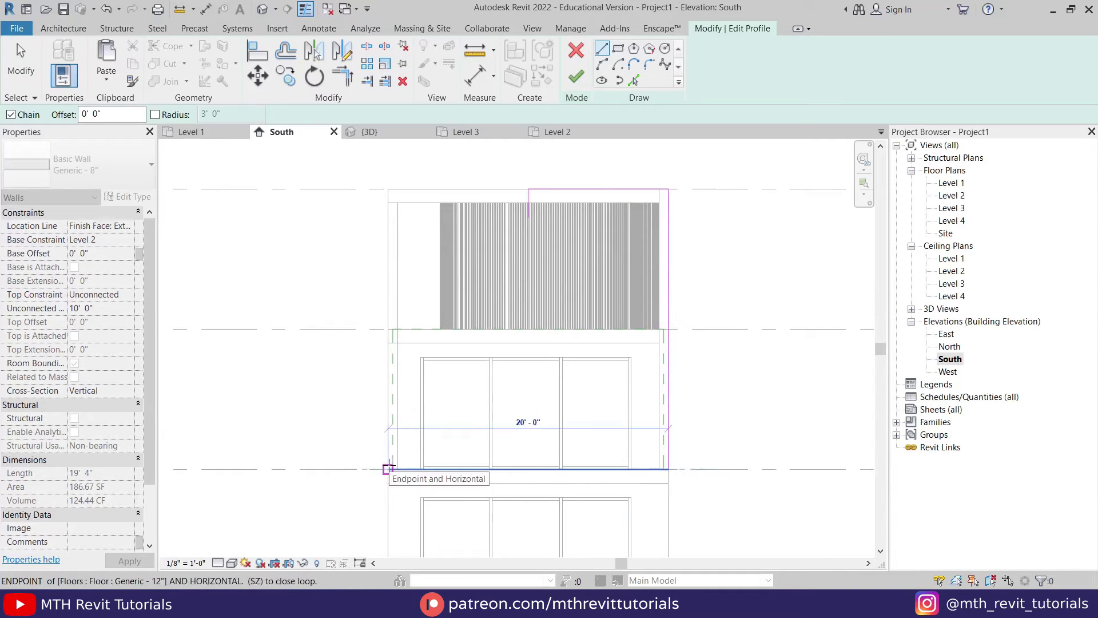
click(388, 469)
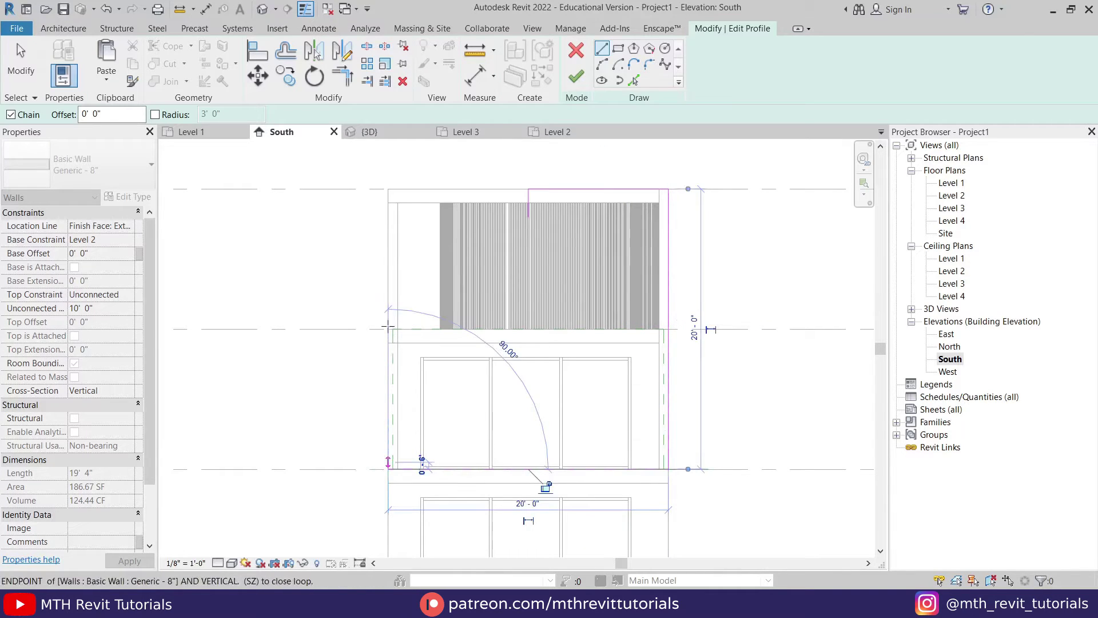
click(388, 188)
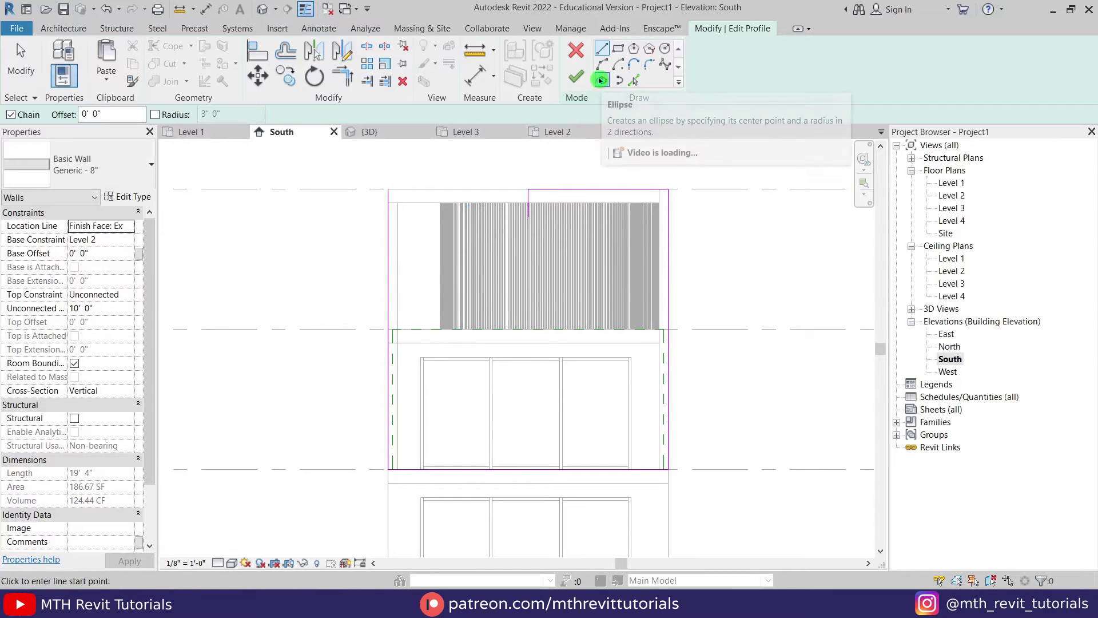
click(633, 80)
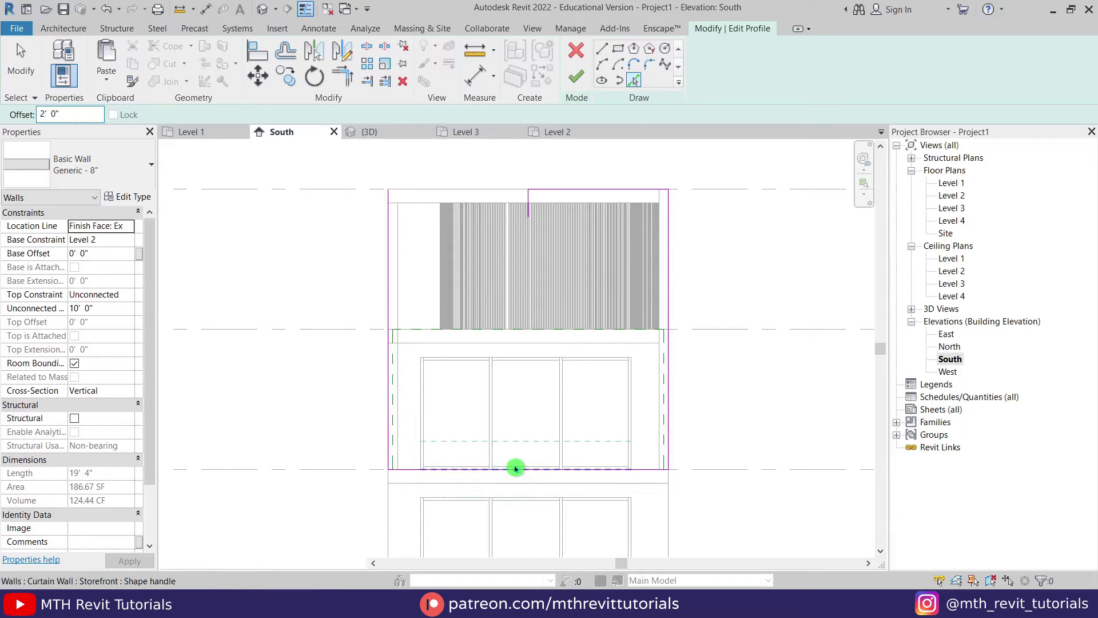
key(Escape)
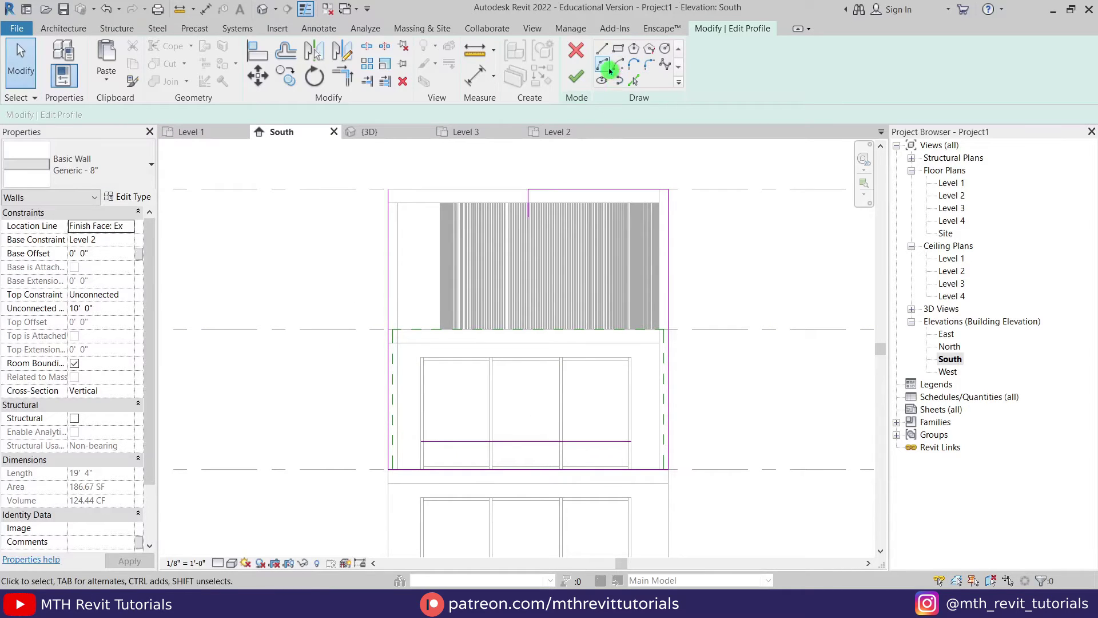
Sketch an 8' radius semicircle bulging right from the 2' drop to the offset line's midpoint, and shorten that line to the arc's end.
click(605, 66)
click(527, 216)
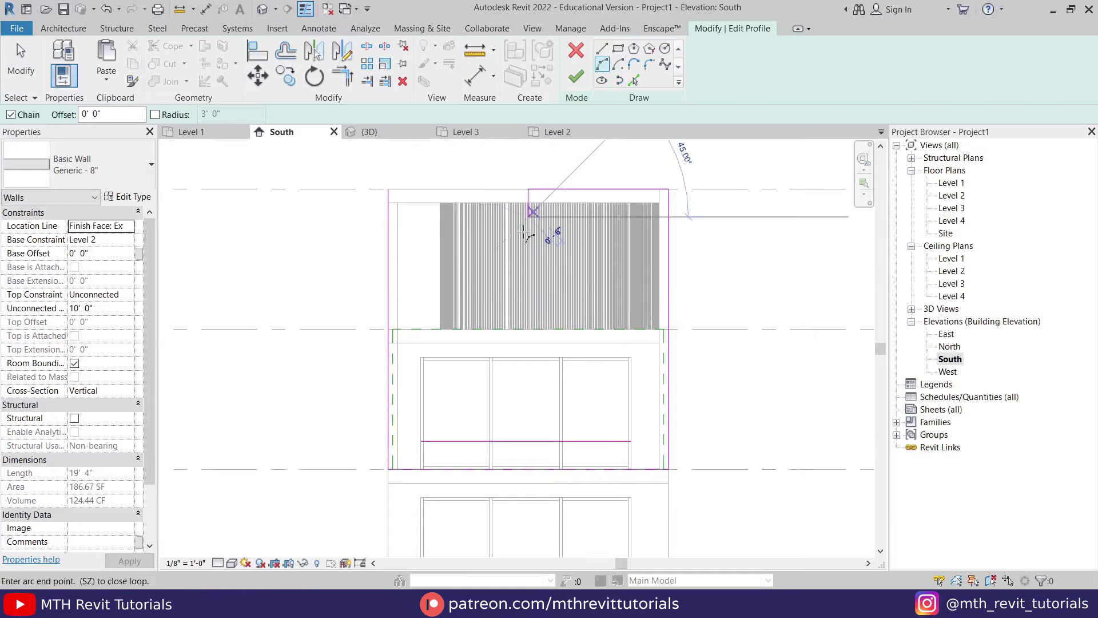
click(527, 440)
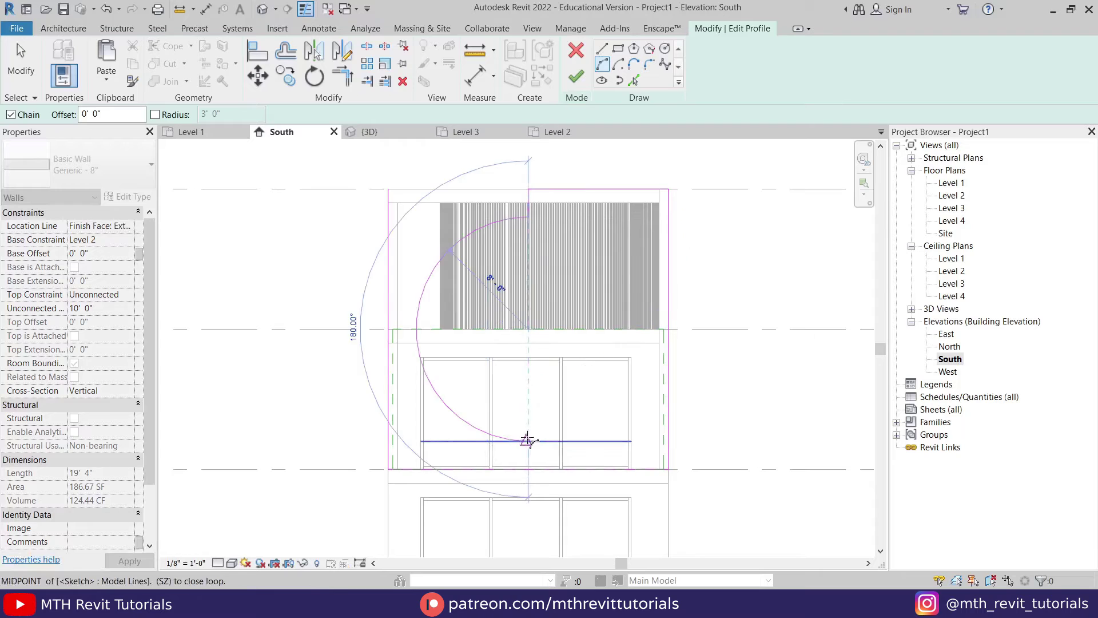
click(648, 341)
key(Escape)
key(Escape)
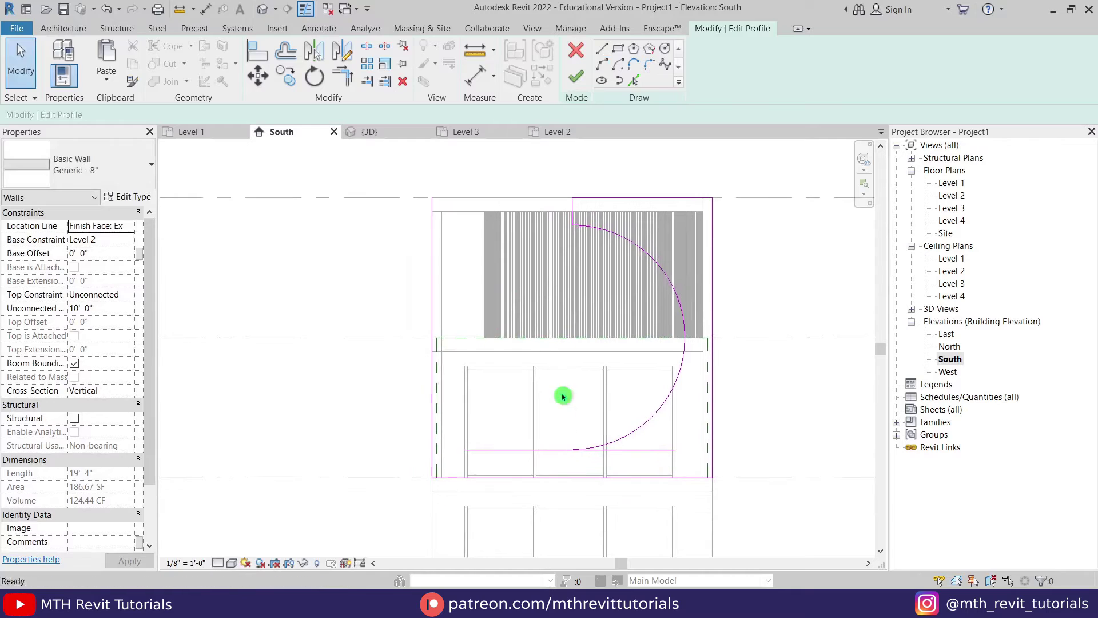
key(Escape)
click(646, 449)
drag(675, 450, 572, 449)
Draw an arc from the offset line up to the Level 3 floor's underside and a short vertical line from there to Level 3.
key(Return)
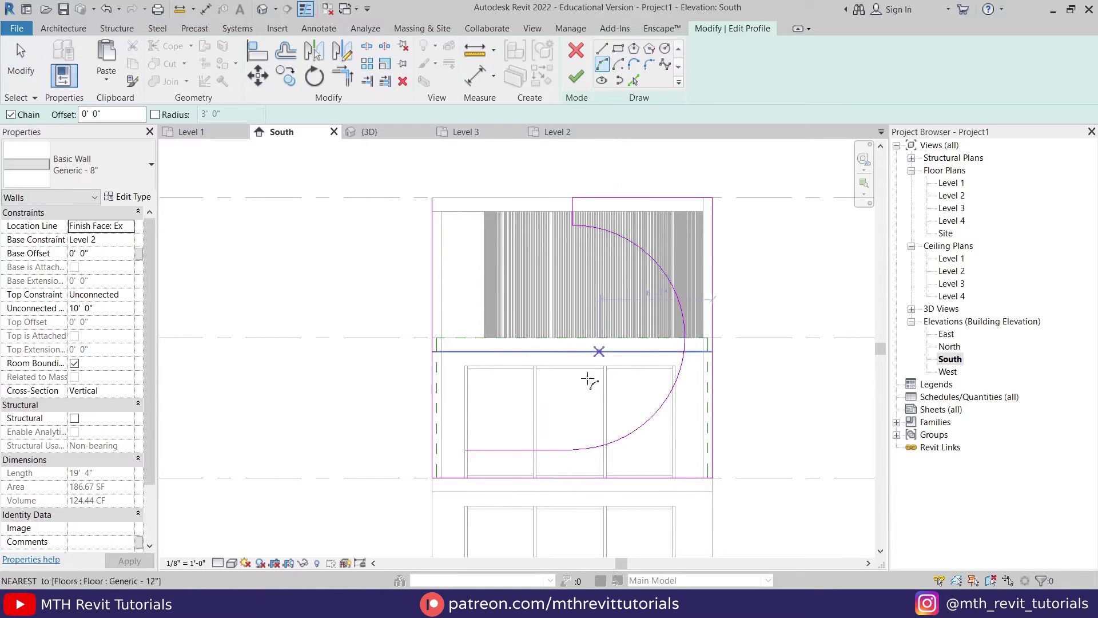
click(519, 450)
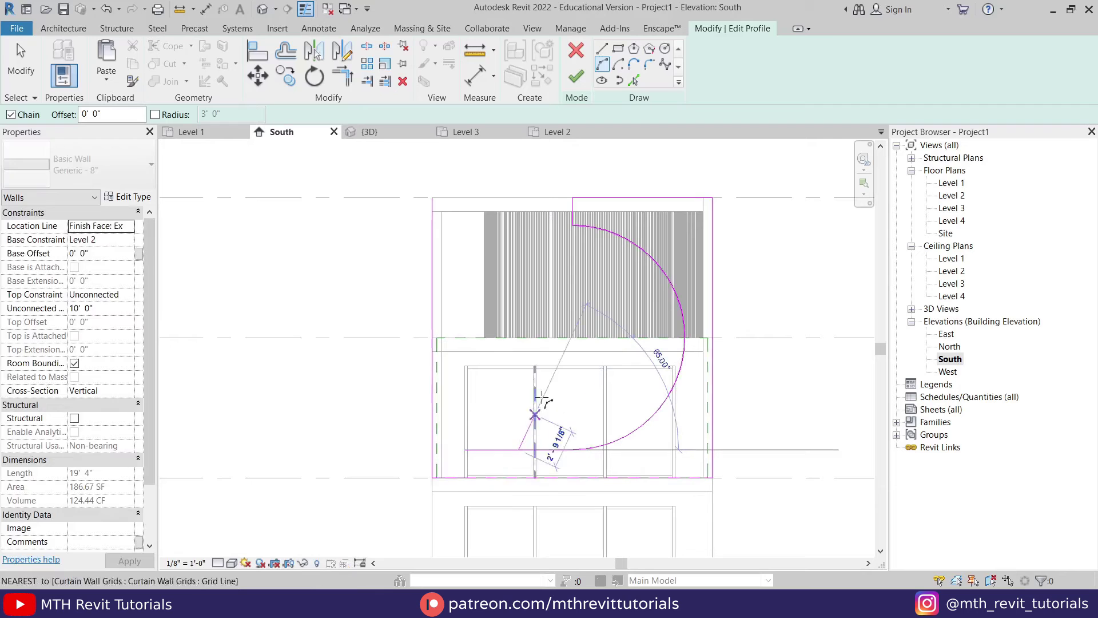
click(572, 351)
click(536, 390)
click(601, 48)
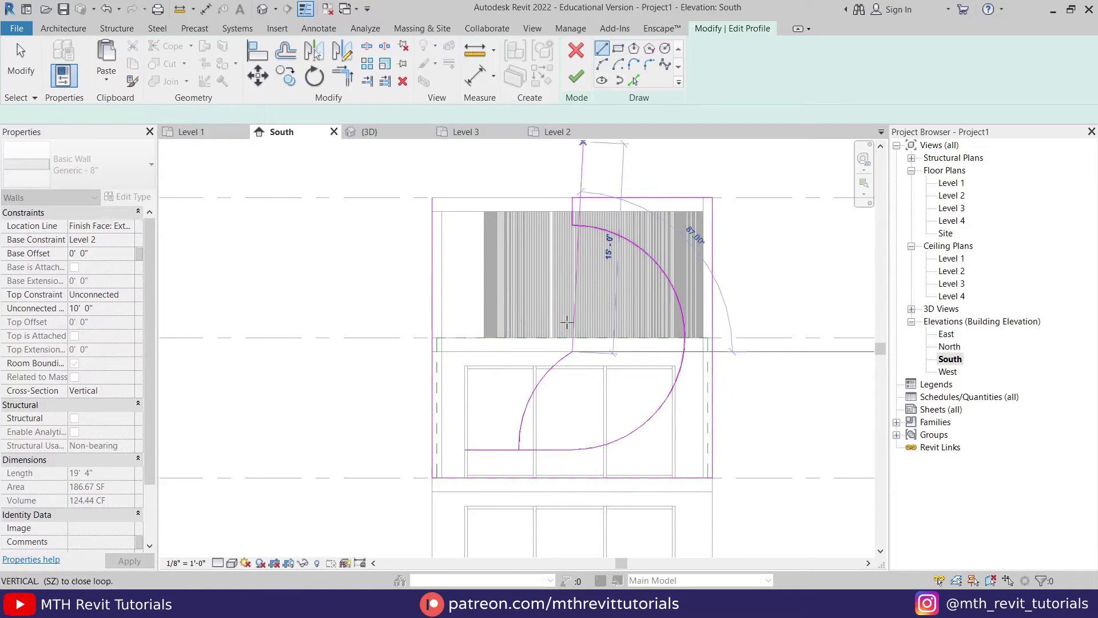
click(572, 338)
Sketch a curve from the left wall's inner face at Level 4 to the short vertical line's upper end, and open its radius for editing.
click(601, 64)
click(446, 199)
click(482, 297)
key(Escape)
key(Escape)
click(546, 380)
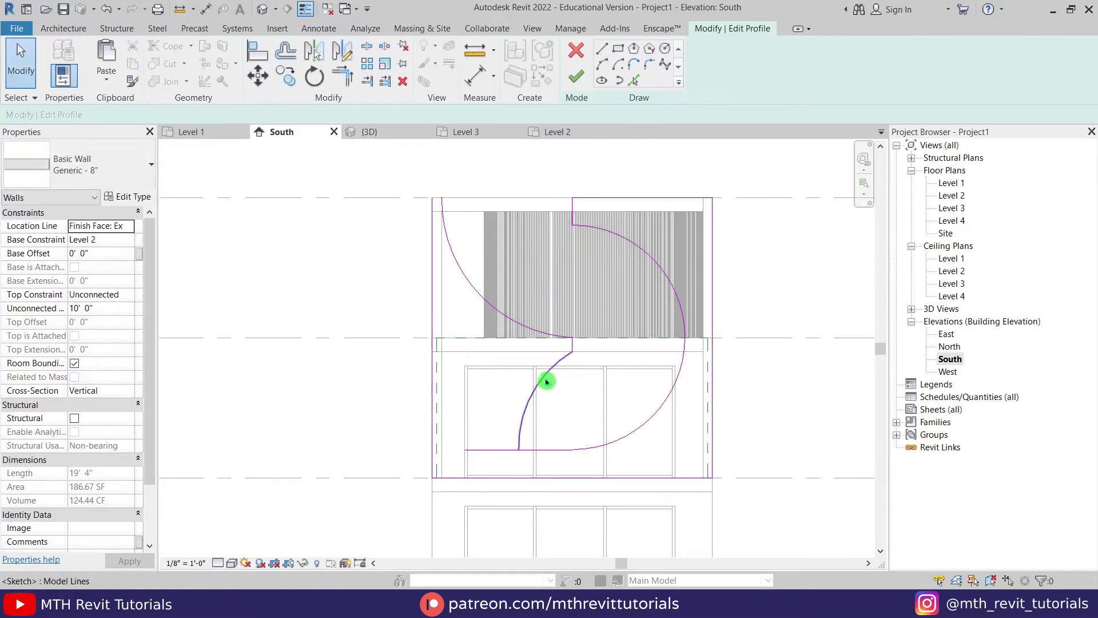
click(597, 425)
click(468, 276)
click(543, 252)
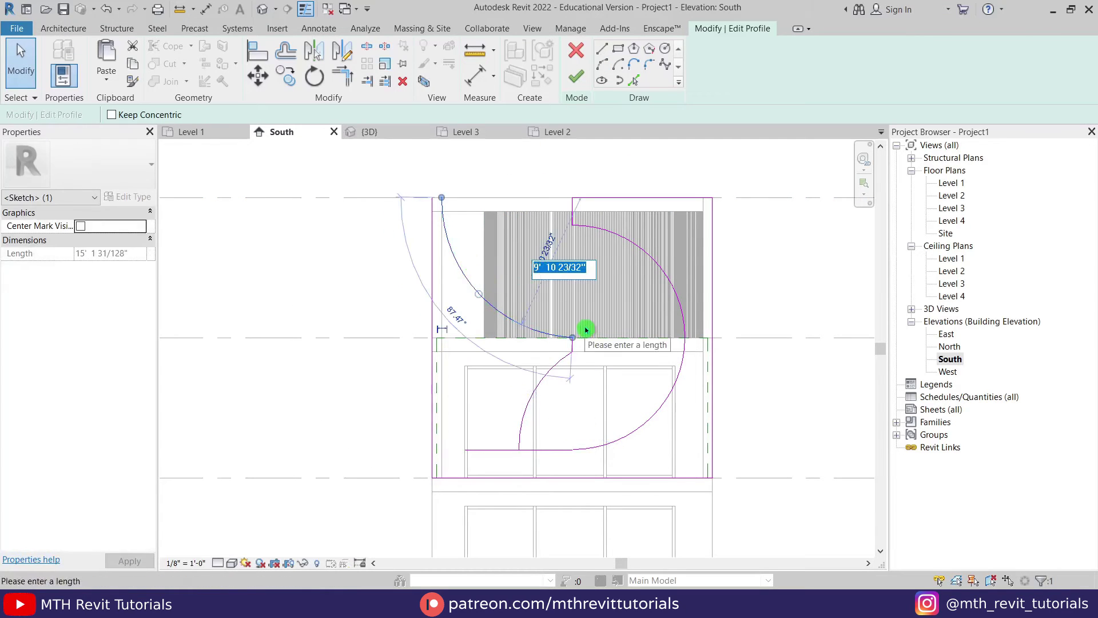
key(Return)
Connect the arc's upper end to the profile's upper left corner with a short line and select all the profile lines.
click(601, 49)
click(442, 198)
click(432, 198)
key(Escape)
key(Escape)
mouse_move(396, 176)
mouse_down()
mouse_move(611, 277)
mouse_move(794, 471)
mouse_move(804, 509)
mouse_up()
scroll(514, 473, up, 2)
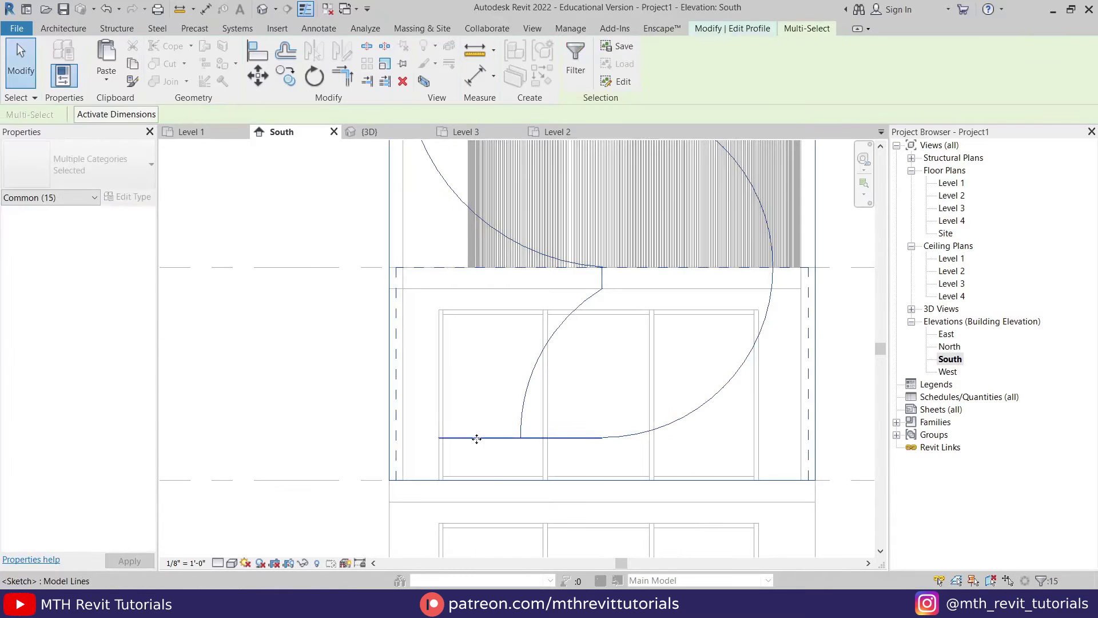
Trim the offset line back to the lower arc's end to close the front wall's profile and finish the profile edit.
key(Escape)
key(t)
key(r)
click(547, 441)
click(527, 412)
key(Escape)
scroll(543, 411, down, 2)
drag(495, 244, 808, 534)
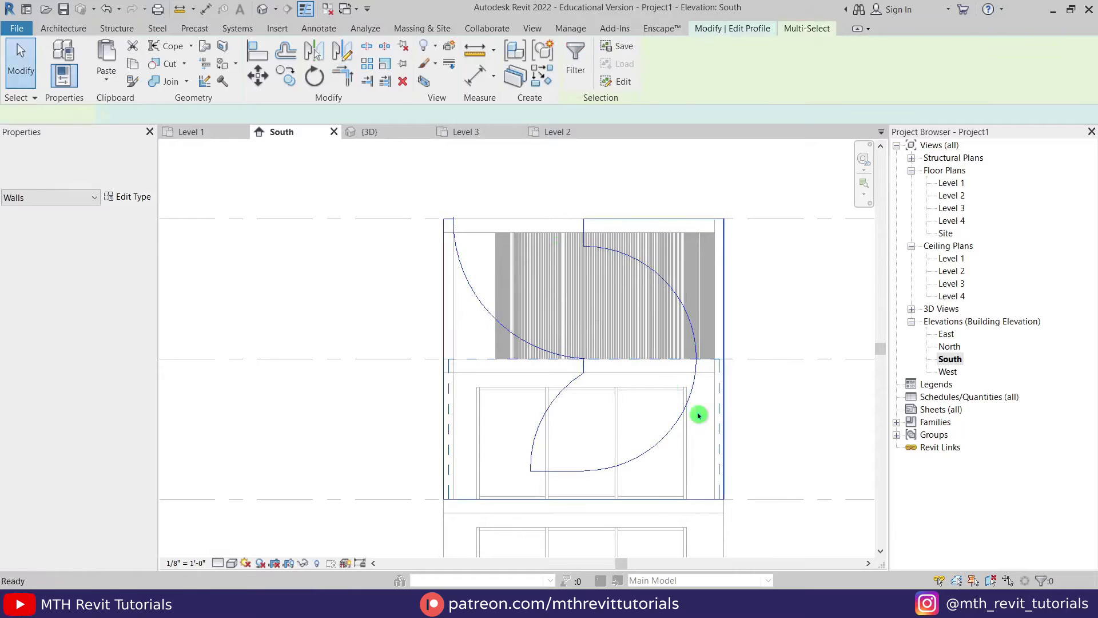
key(Escape)
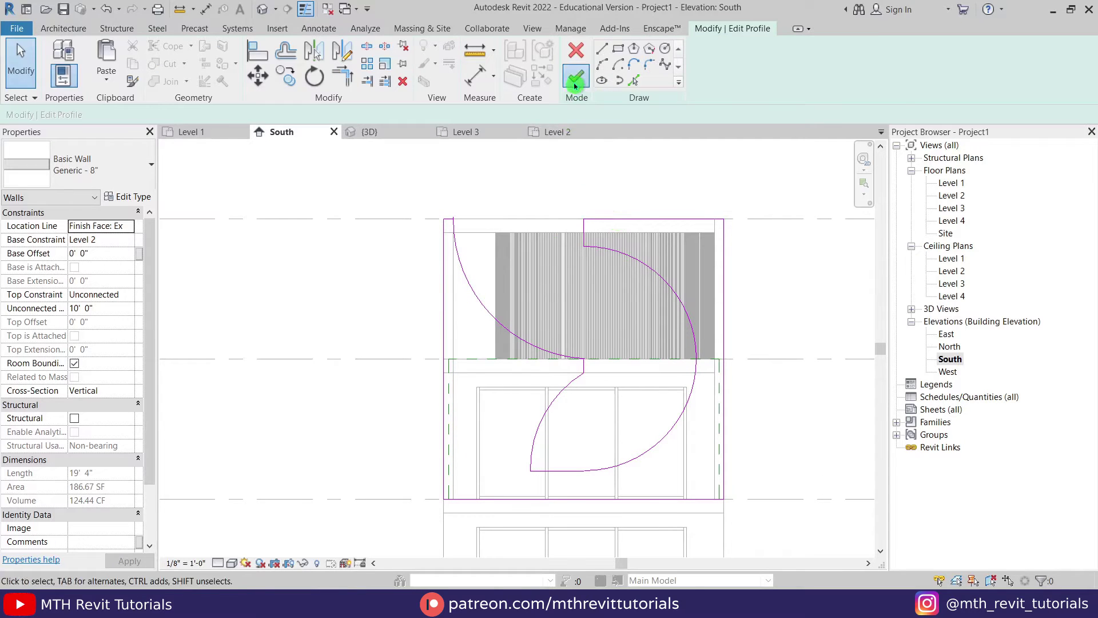
click(574, 82)
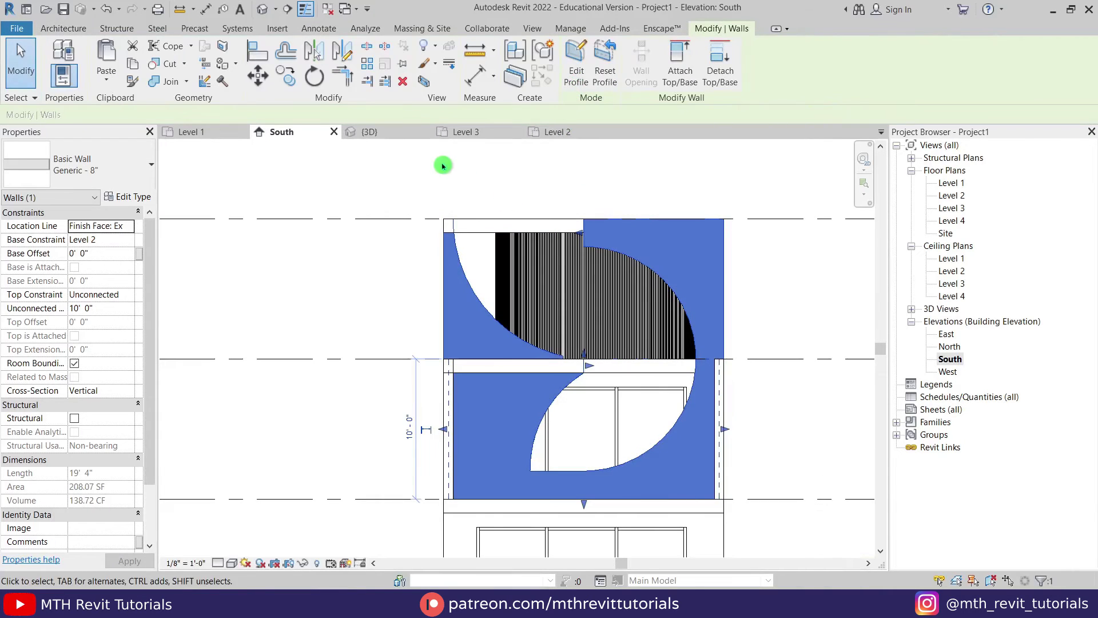
Examine in 3D how the front wall's curved opening meets the slats and the rounded floor.
click(342, 132)
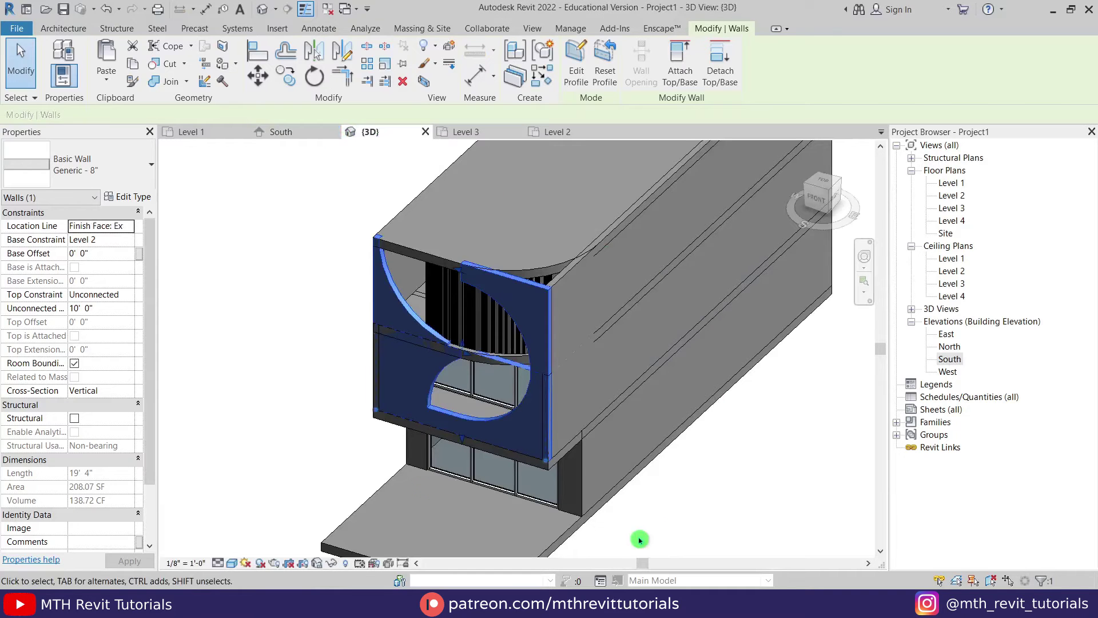
scroll(264, 333, up, 1)
click(265, 334)
scroll(460, 336, up, 7)
middle_drag(558, 351, 688, 303)
scroll(738, 317, up, 5)
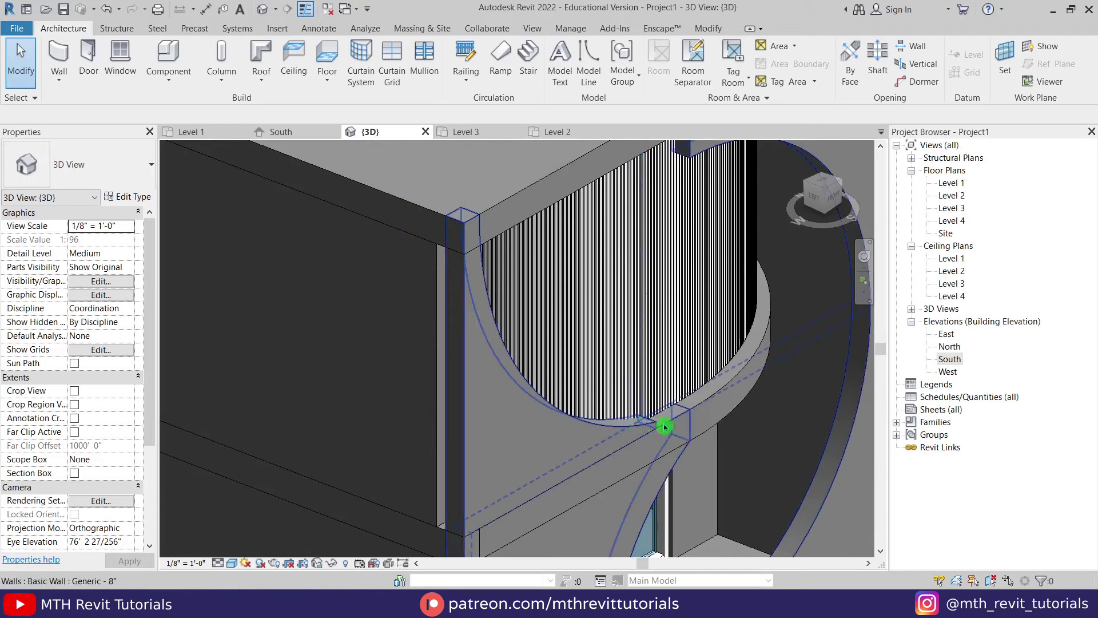
In the Level 3 floor plan, delete the slats curtain walls along the straight and rounded wall segments.
double_click(964, 211)
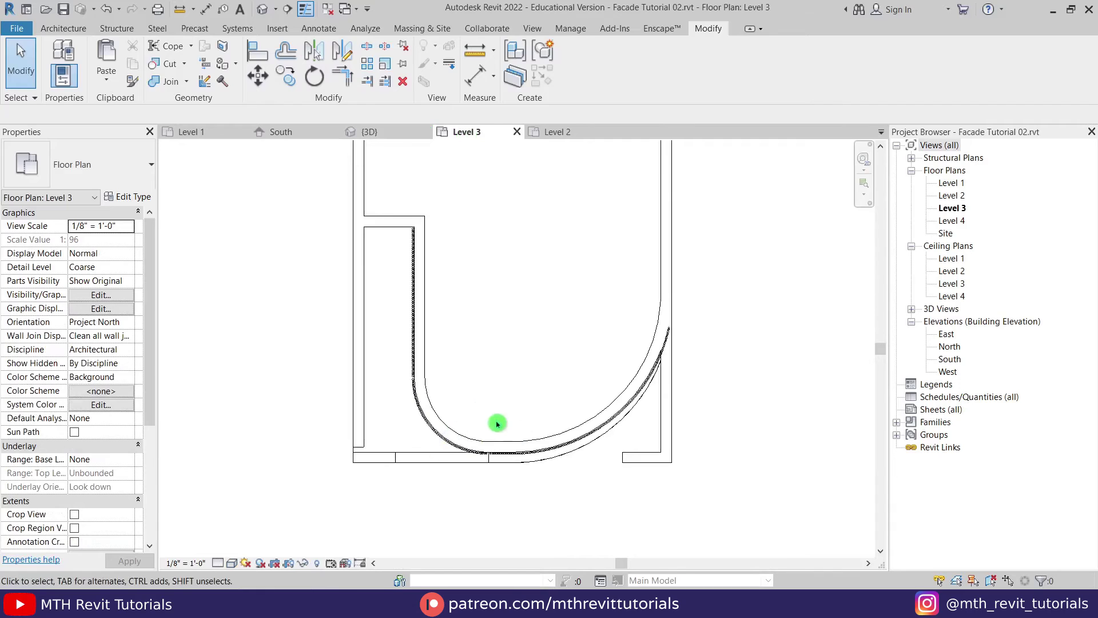
scroll(543, 438, up, 4)
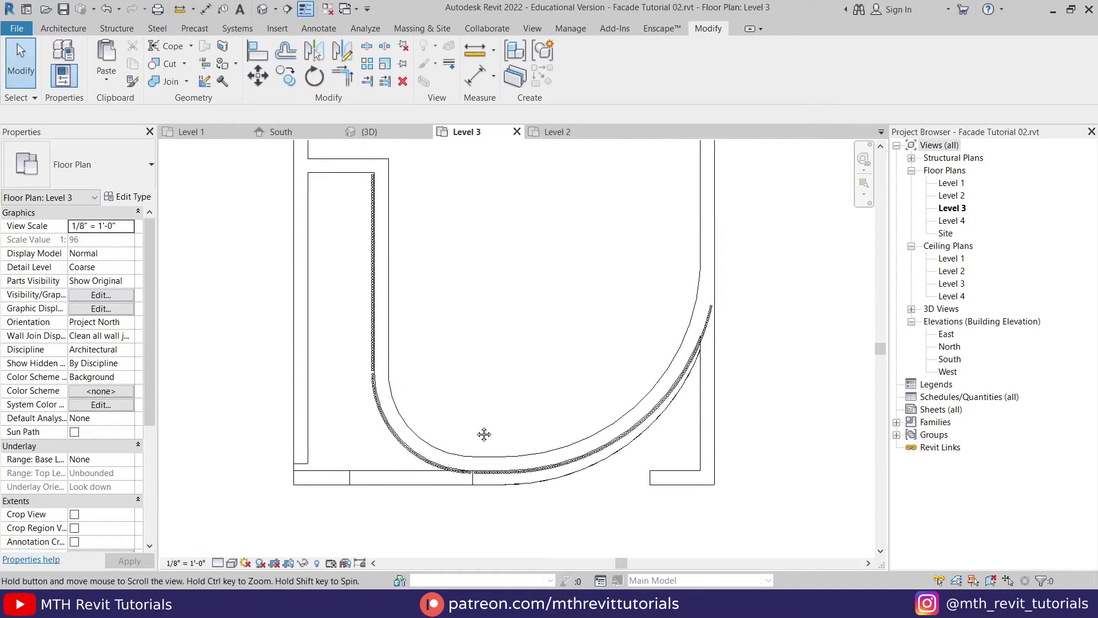
click(575, 472)
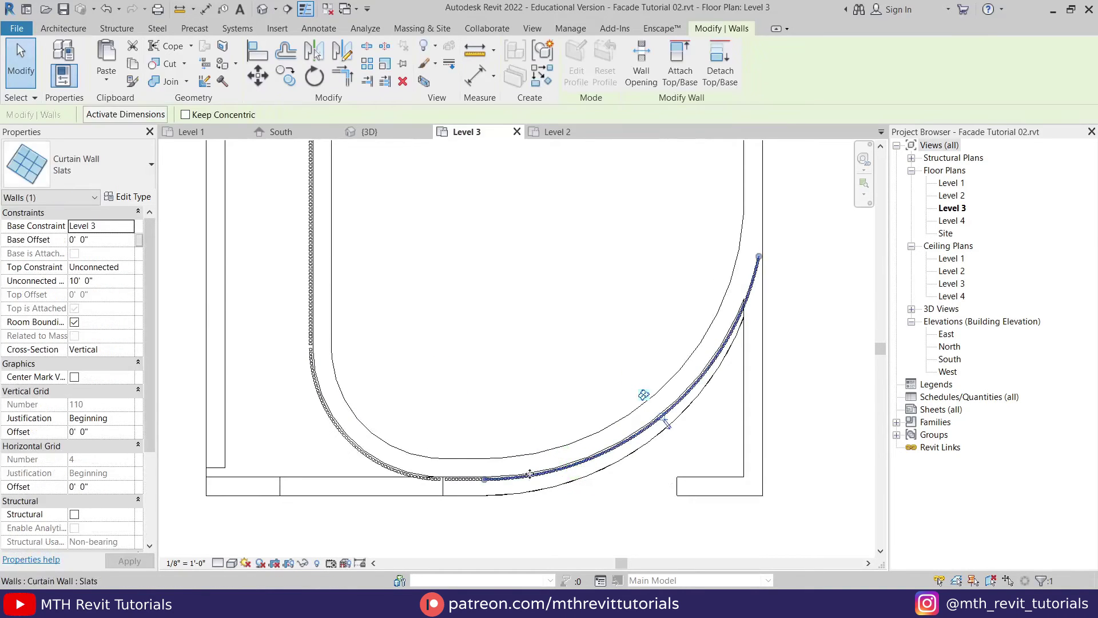
key(Escape)
click(336, 441)
key(Delete)
click(307, 314)
key(Delete)
scroll(478, 336, down, 1)
middle_drag(478, 337, 475, 396)
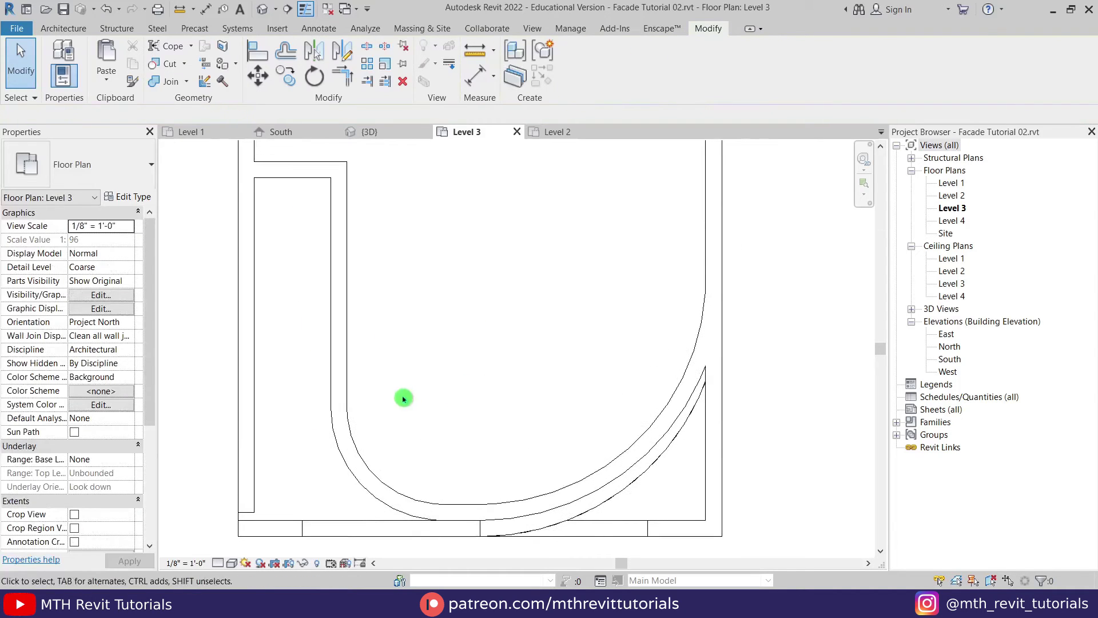
Move the two curved wall segments and the short straight one between them 1.5" inward, away from the front wall.
scroll(404, 495, up, 2)
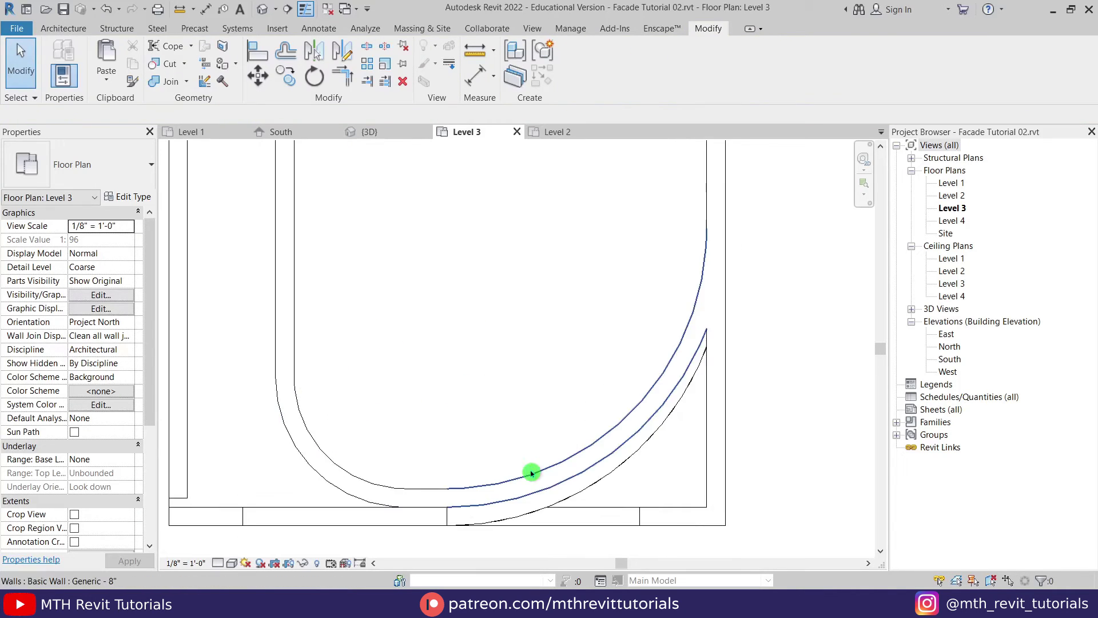
click(531, 479)
ctrl+click(419, 493)
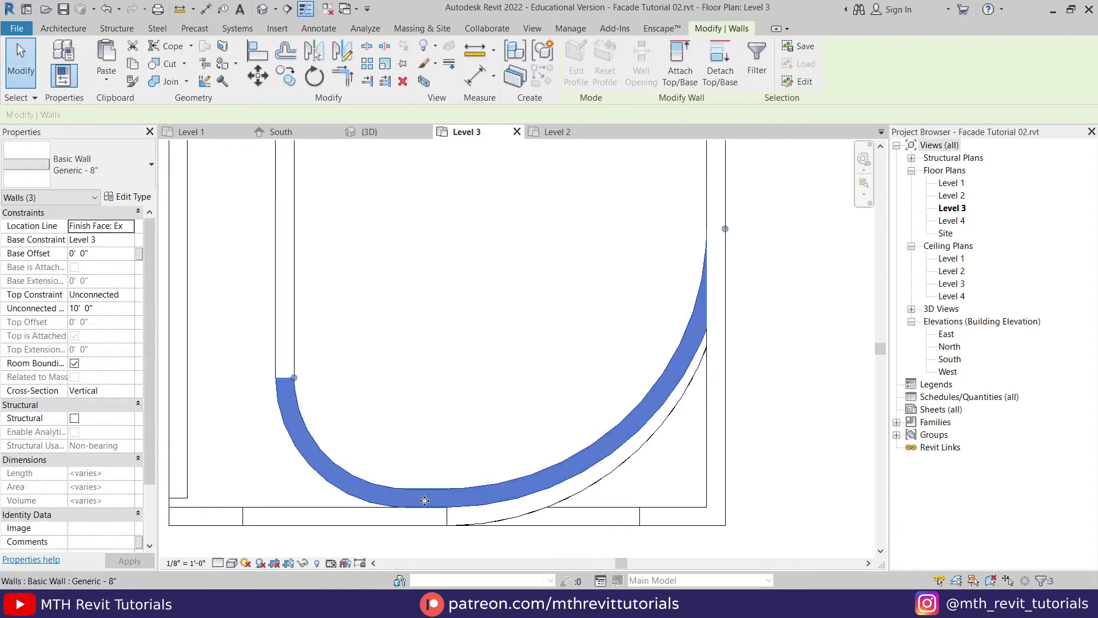
key(v)
scroll(426, 503, up, 1)
click(425, 459)
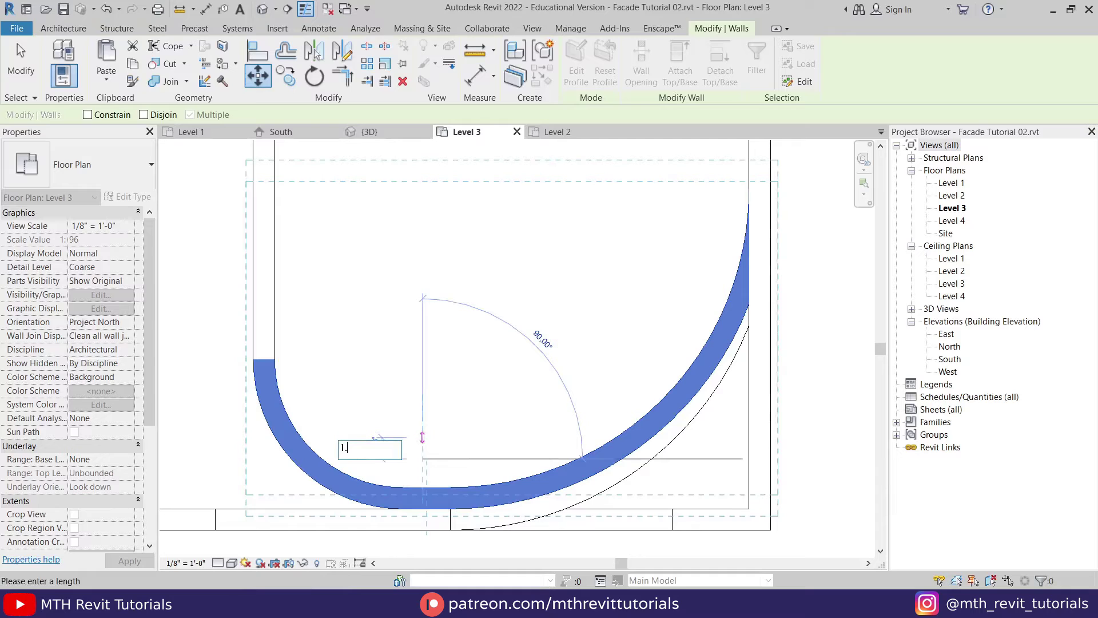
text(1.5")
key(Return)
key(Escape)
scroll(435, 514, up, 1)
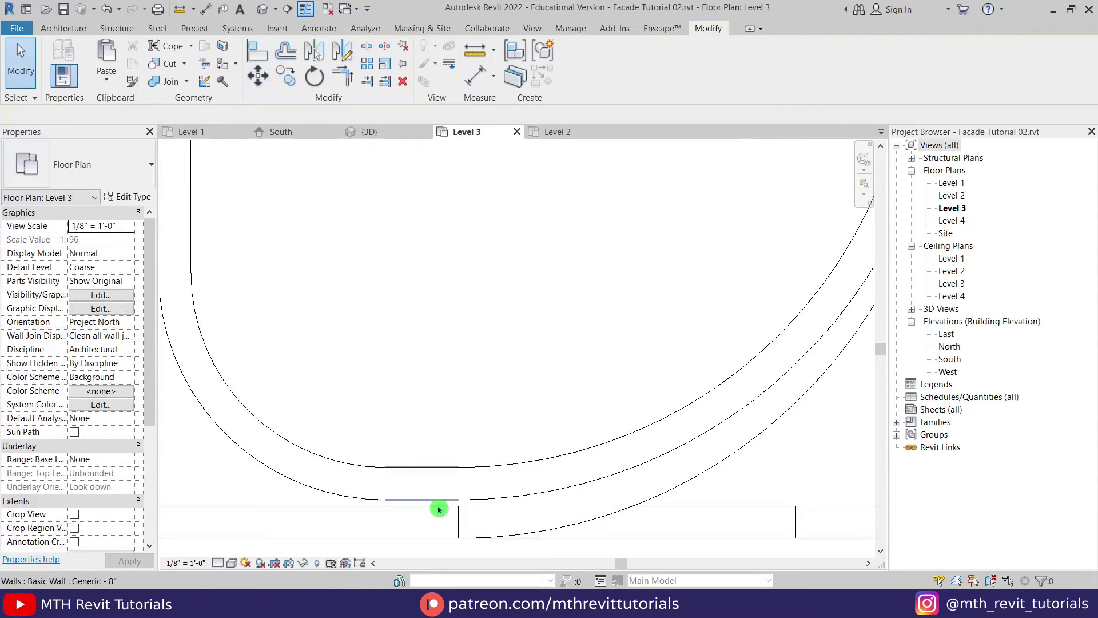
scroll(669, 428, down, 2)
scroll(710, 414, down, 1)
scroll(709, 420, down, 1)
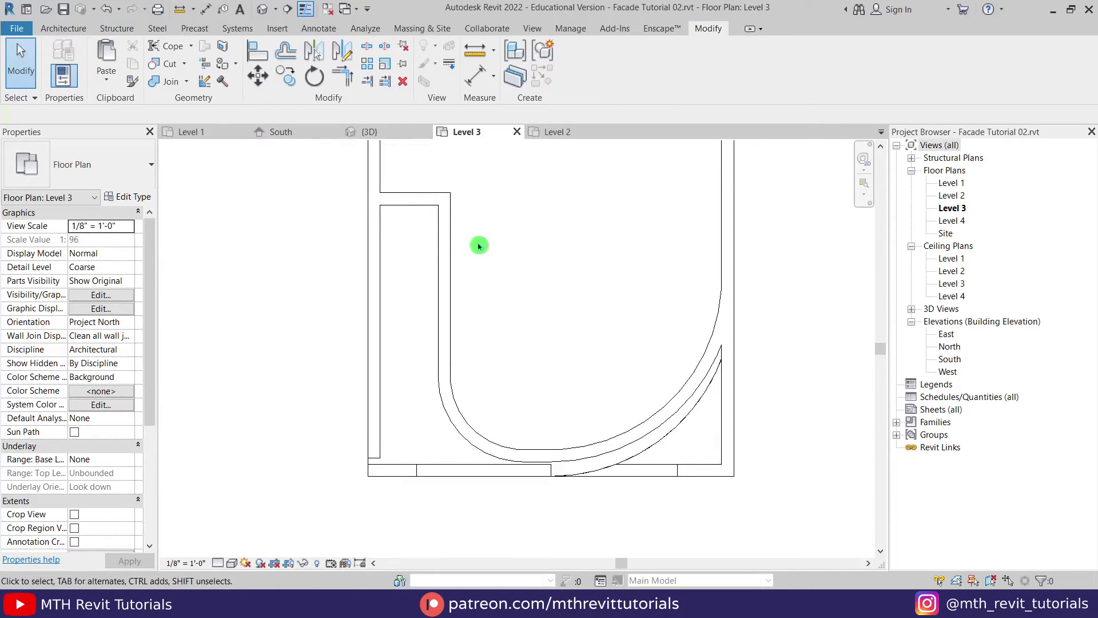
Examine in 3D the gap between the moved rounded wall and the edge of the front wall's opening.
click(380, 132)
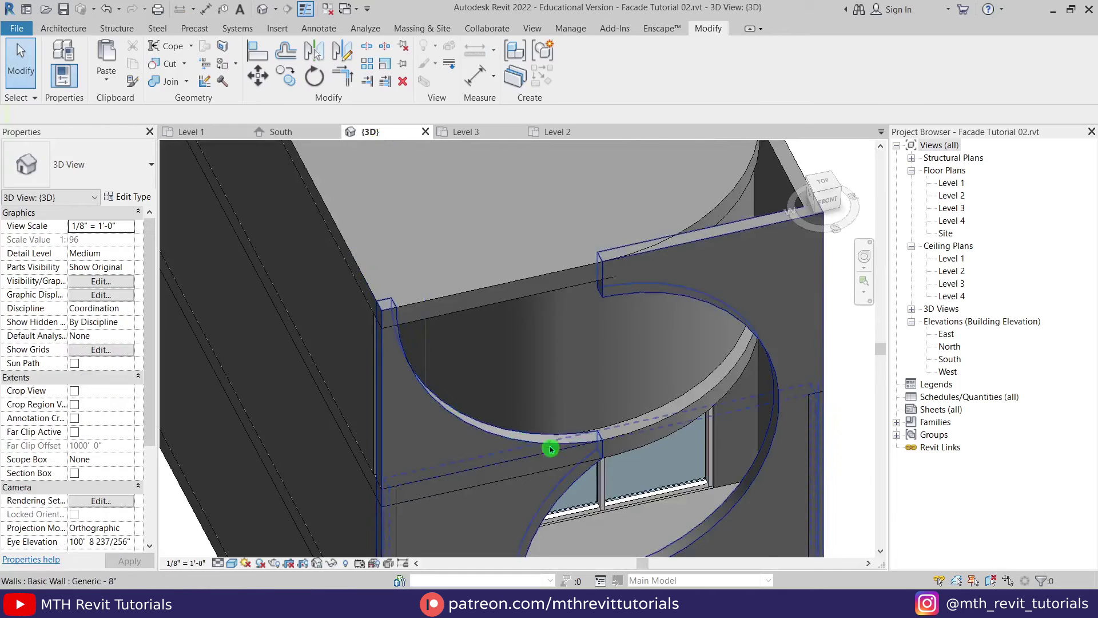
scroll(596, 443, up, 1)
scroll(551, 446, up, 1)
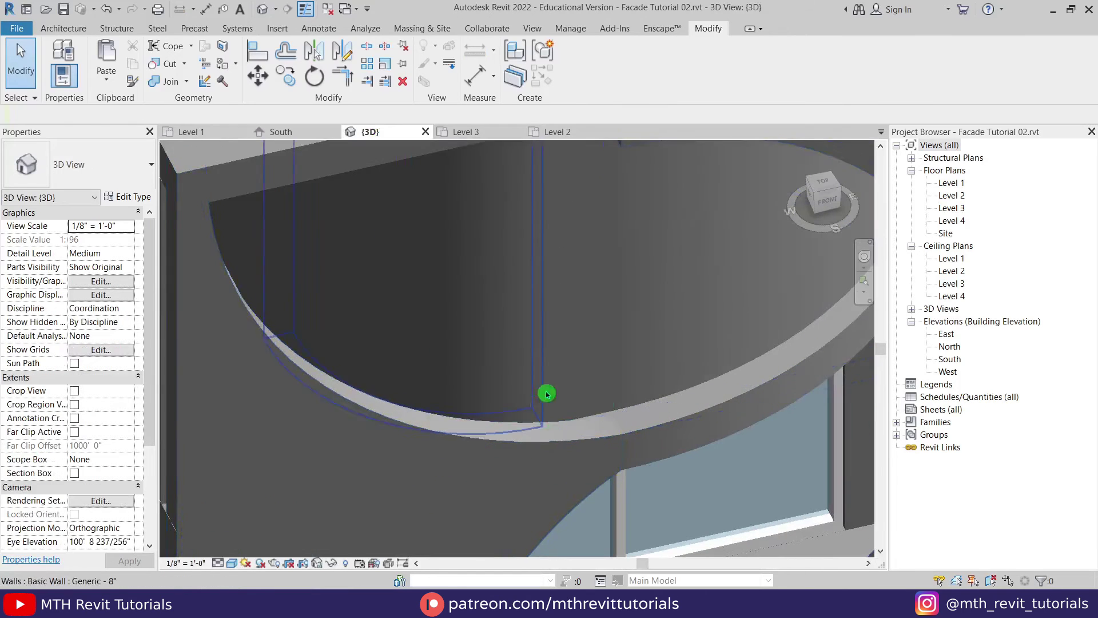
scroll(600, 395, down, 3)
shift+middle_drag(600, 394, 590, 374)
scroll(473, 337, up, 1)
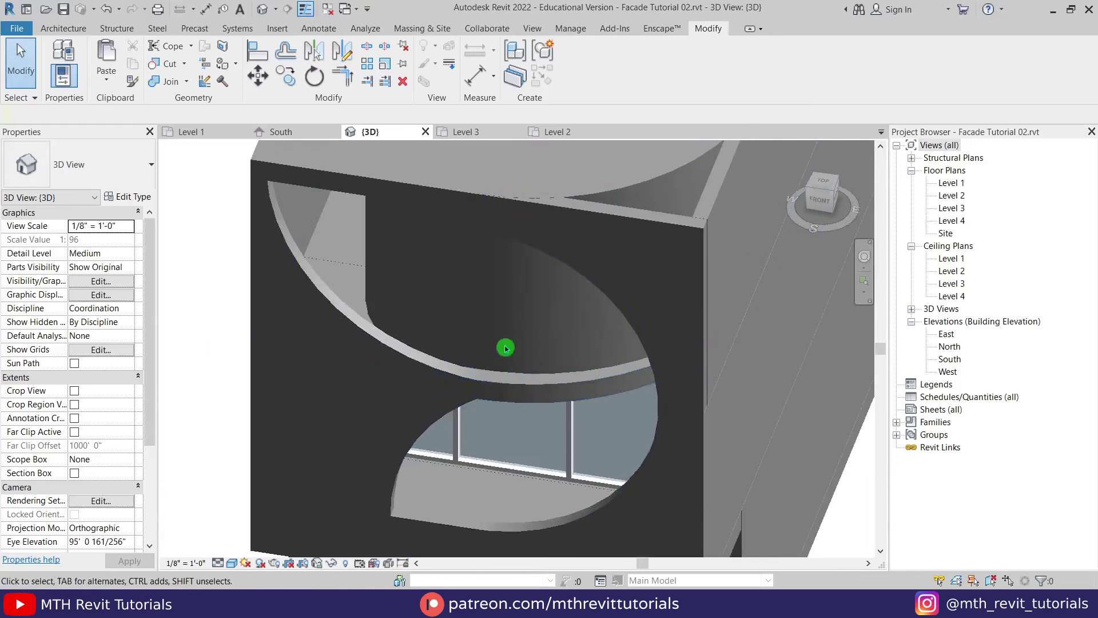
Set up a Slats curtain wall in the Level 3 plan, drawn with Pick Lines at a 1" offset.
click(482, 131)
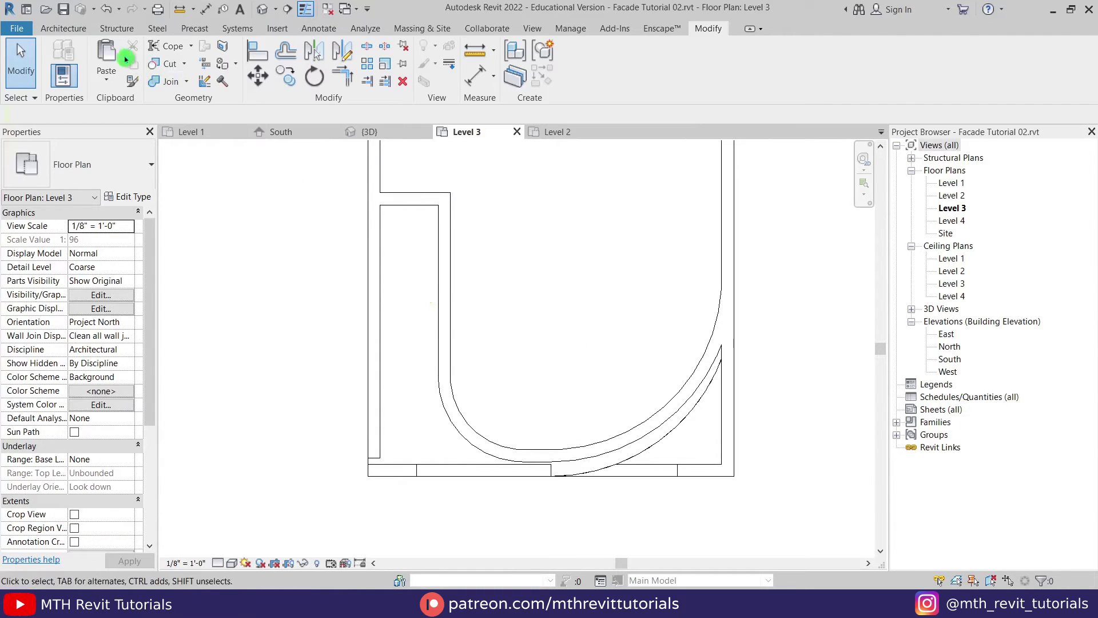
click(71, 29)
click(61, 51)
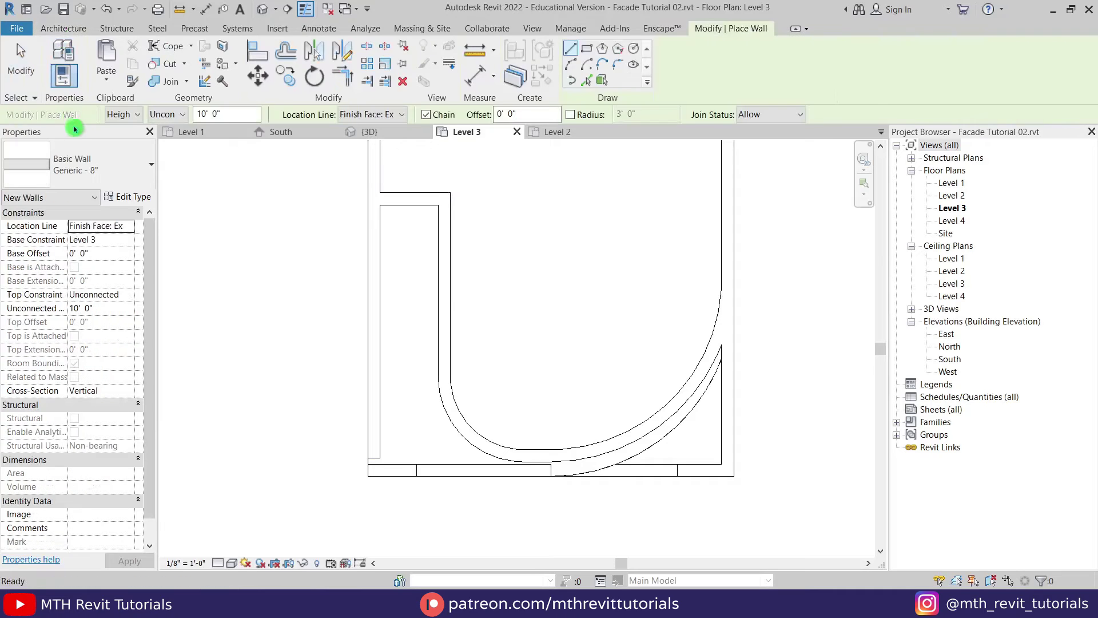
click(91, 167)
scroll(126, 413, down, 1)
scroll(126, 413, down, 3)
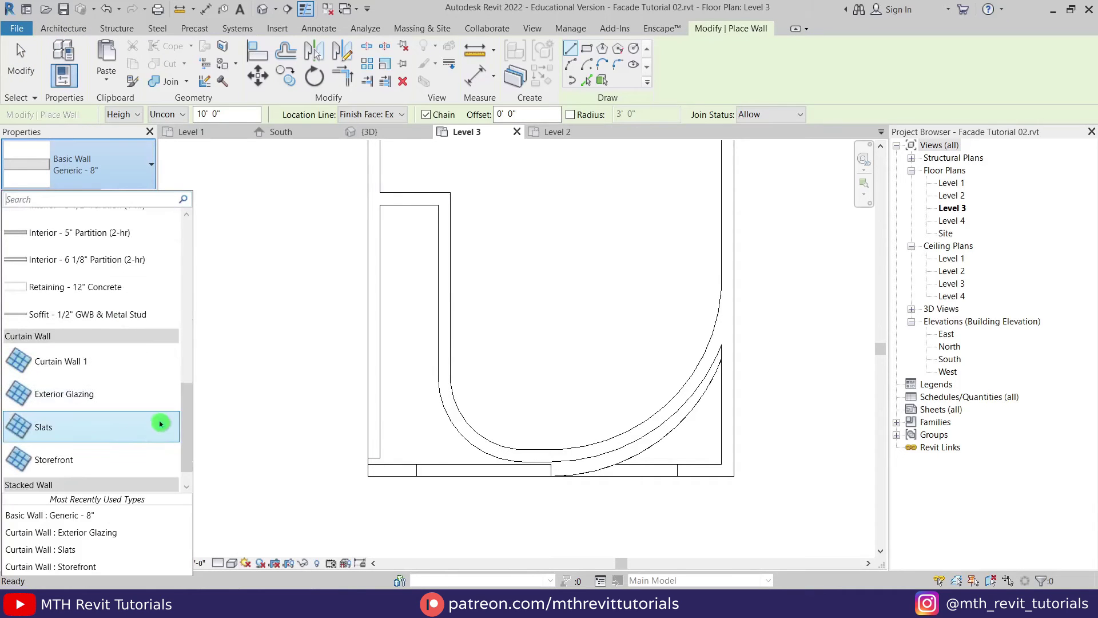
click(110, 445)
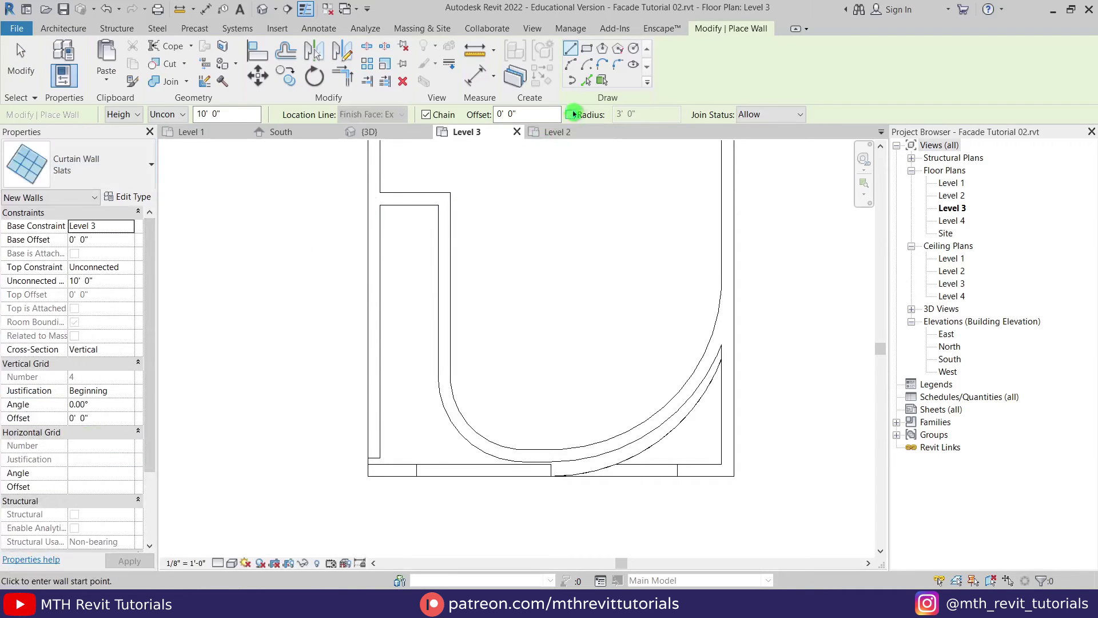
click(586, 82)
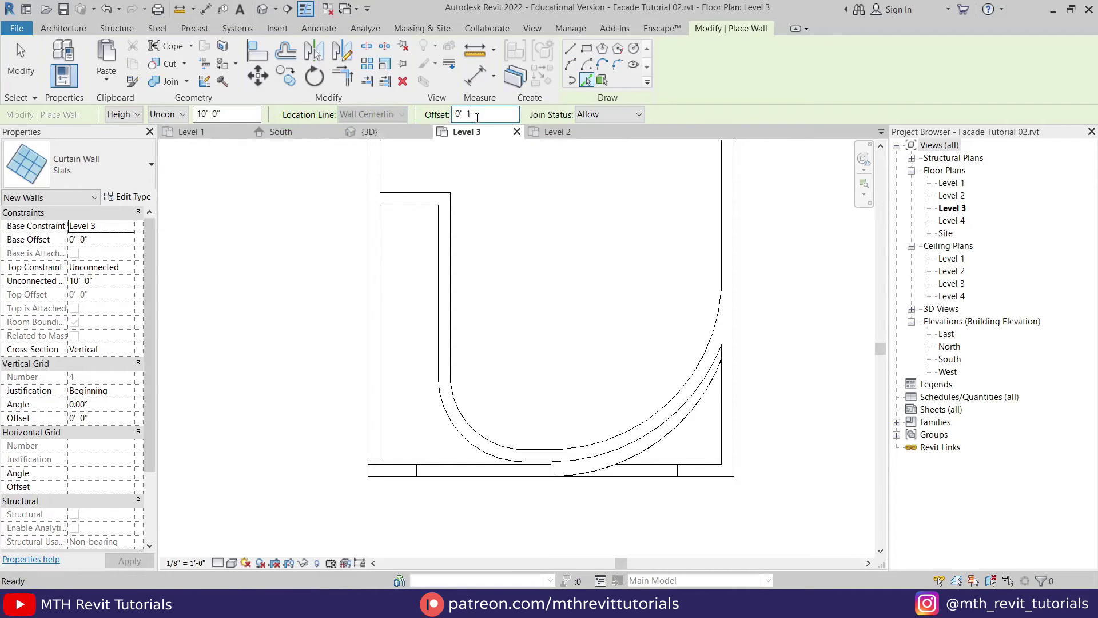
Place Slats curtain walls 1" outside the outer faces of the curved and straight Level 3 wall segments.
scroll(694, 478, up, 3)
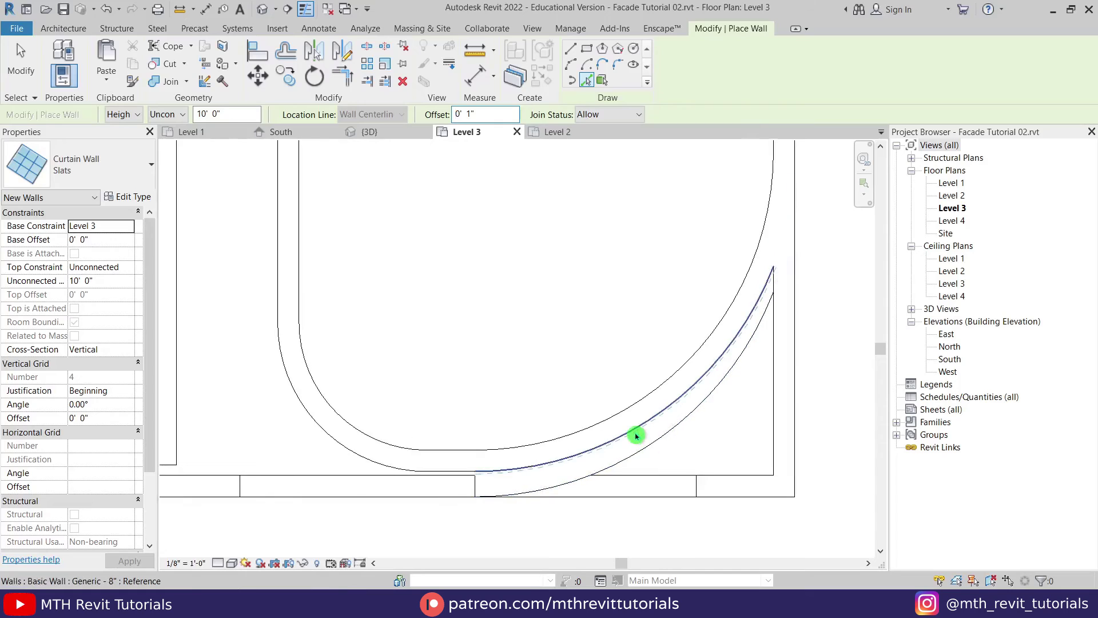
scroll(423, 482, up, 2)
click(423, 482)
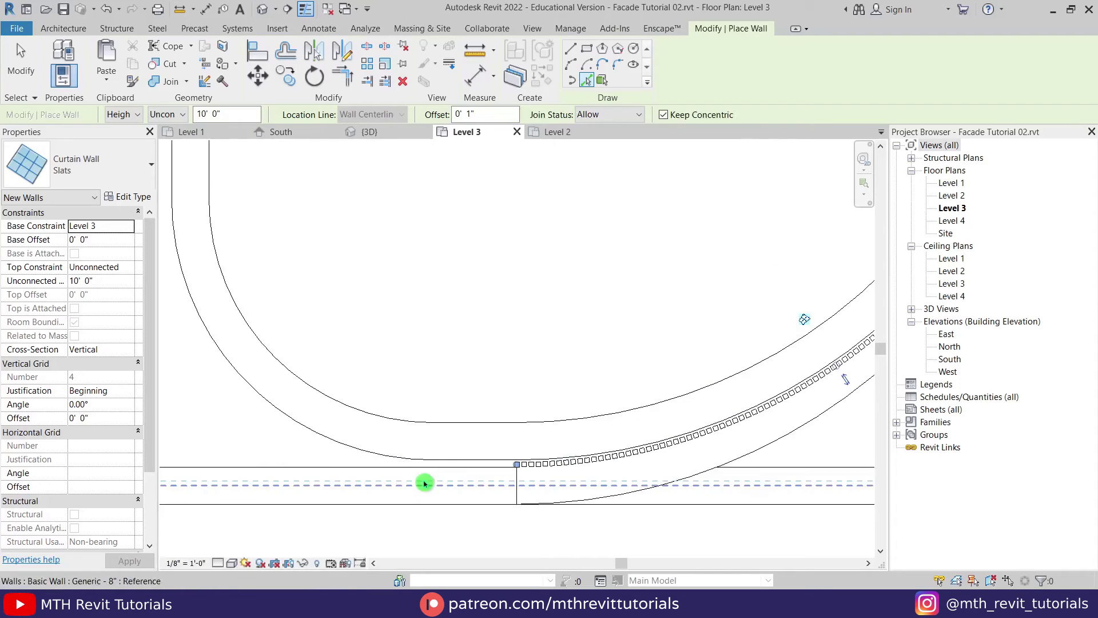
click(353, 483)
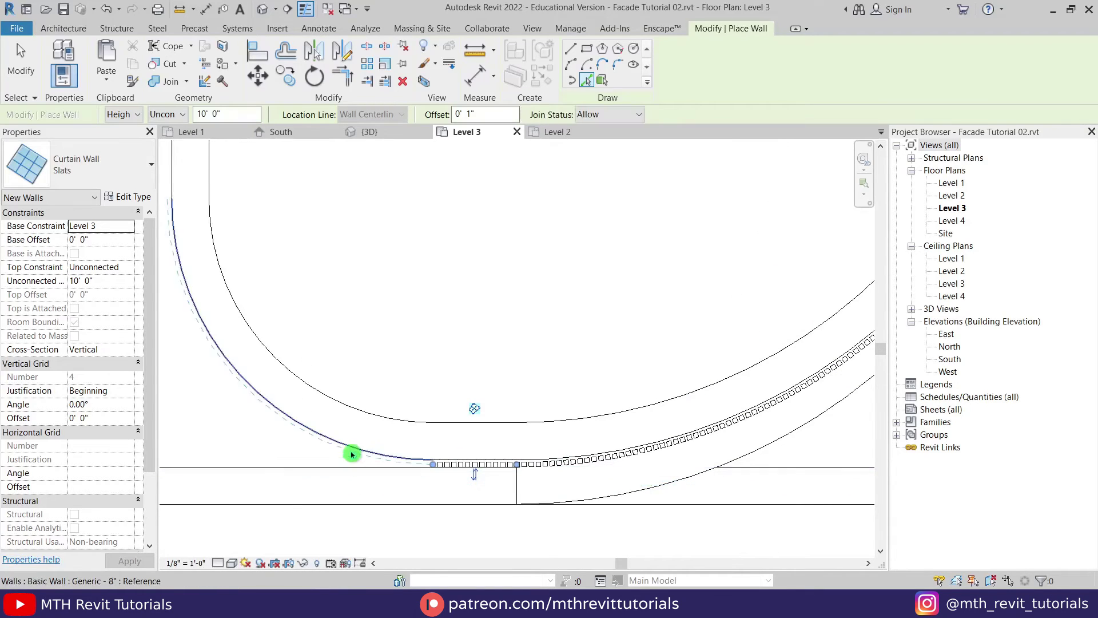
click(336, 473)
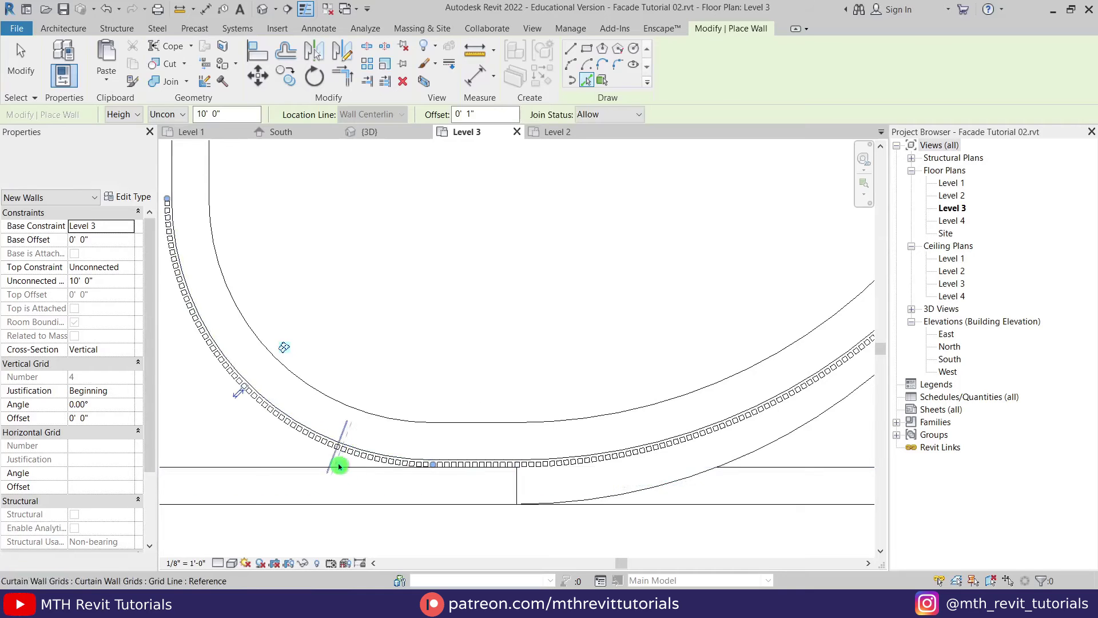
scroll(336, 473, down, 3)
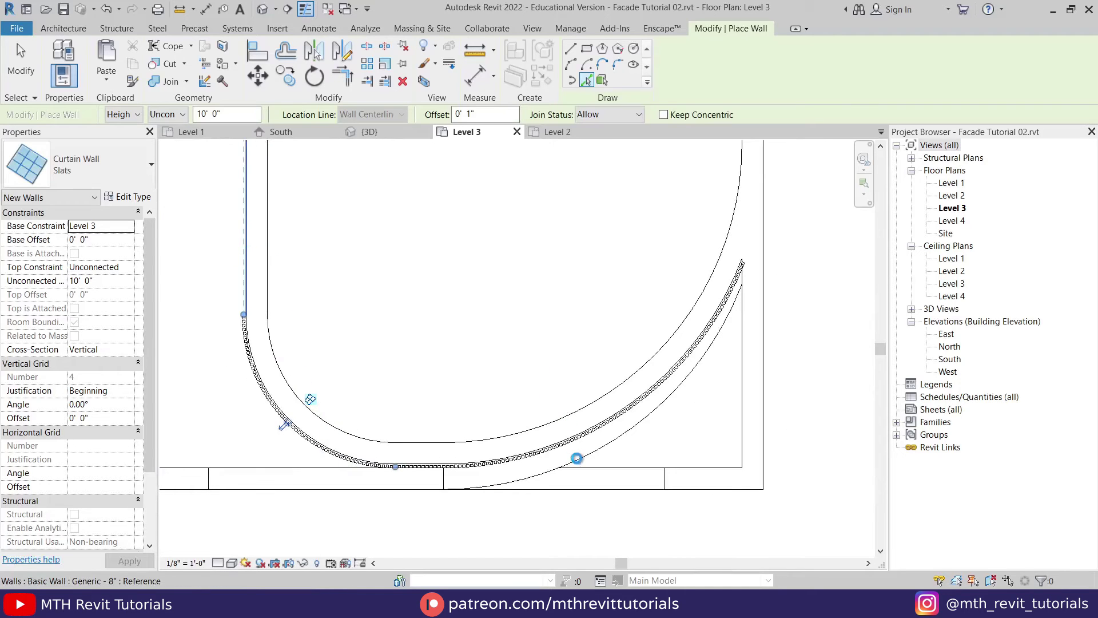
click(591, 467)
scroll(529, 410, down, 2)
key(Escape)
key(Escape)
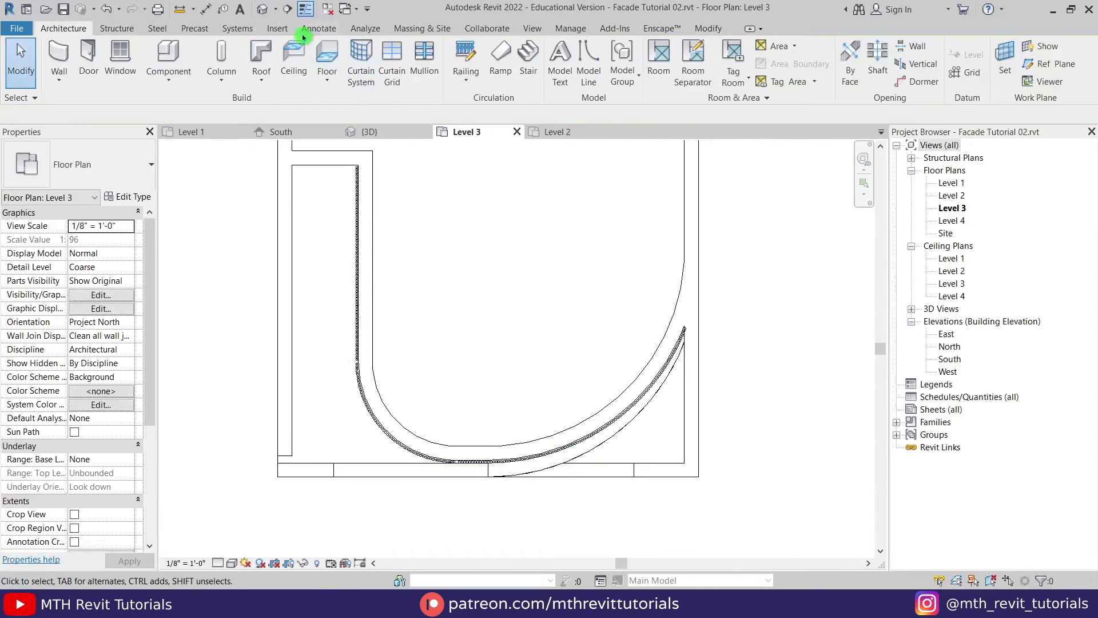
Examine the new slats behind the curved front wall in 3D from several angles.
click(263, 9)
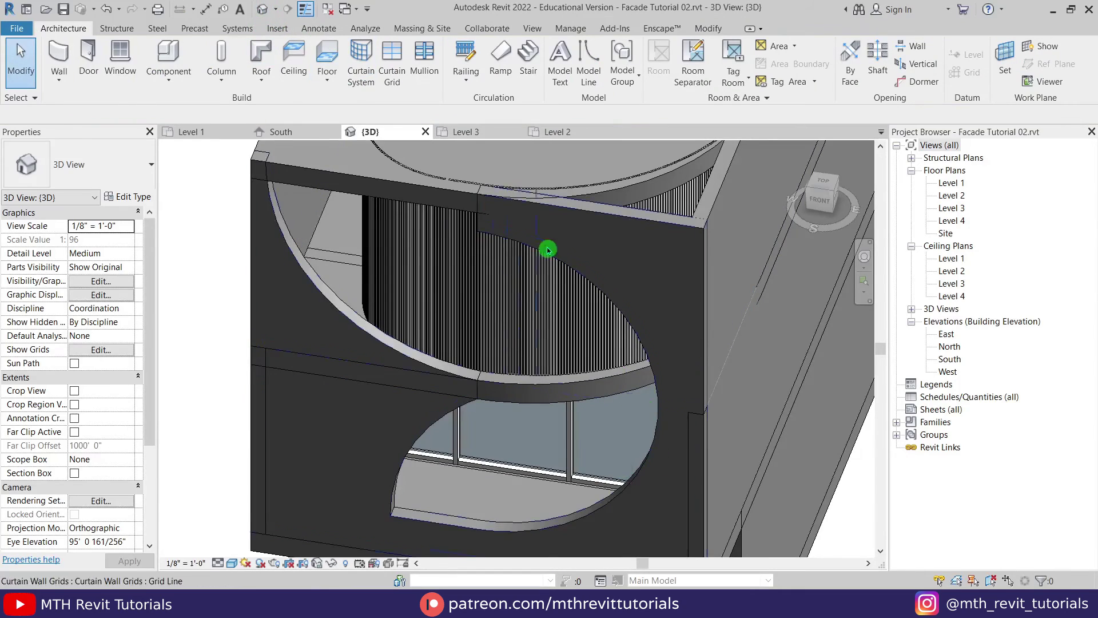
shift+middle_drag(532, 330, 617, 375)
shift+middle_drag(680, 420, 554, 407)
shift+middle_drag(427, 416, 483, 460)
middle_drag(397, 328, 659, 397)
scroll(537, 351, down, 2)
scroll(658, 397, up, 1)
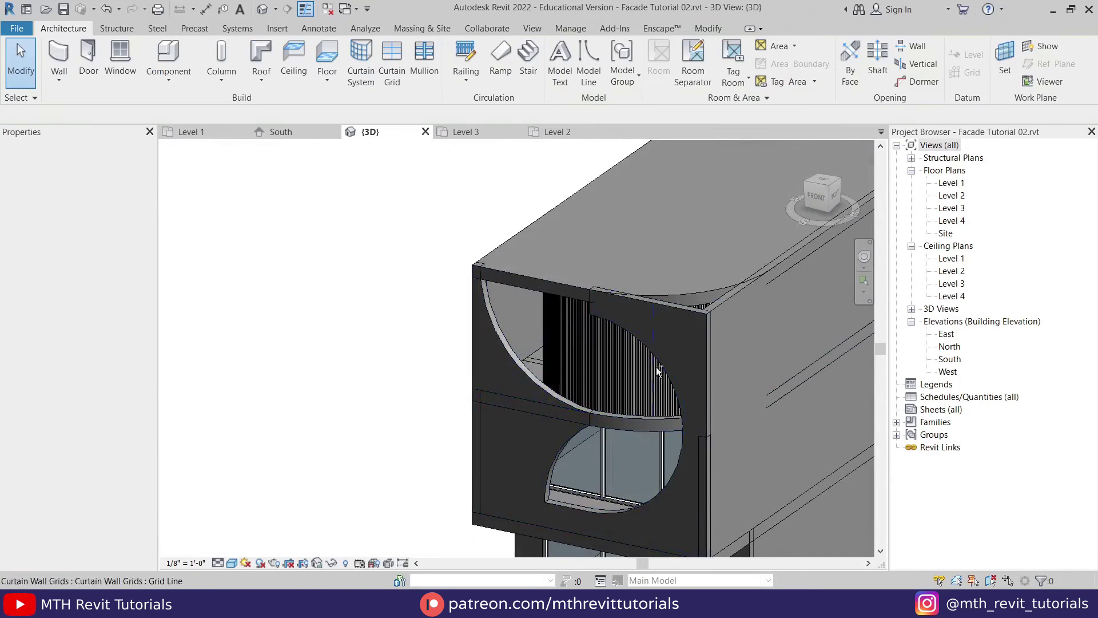
shift+middle_drag(541, 314, 488, 363)
Edit the boundary of the Level 4 floor in the Level 3 plan and delete its curved corner line.
click(473, 362)
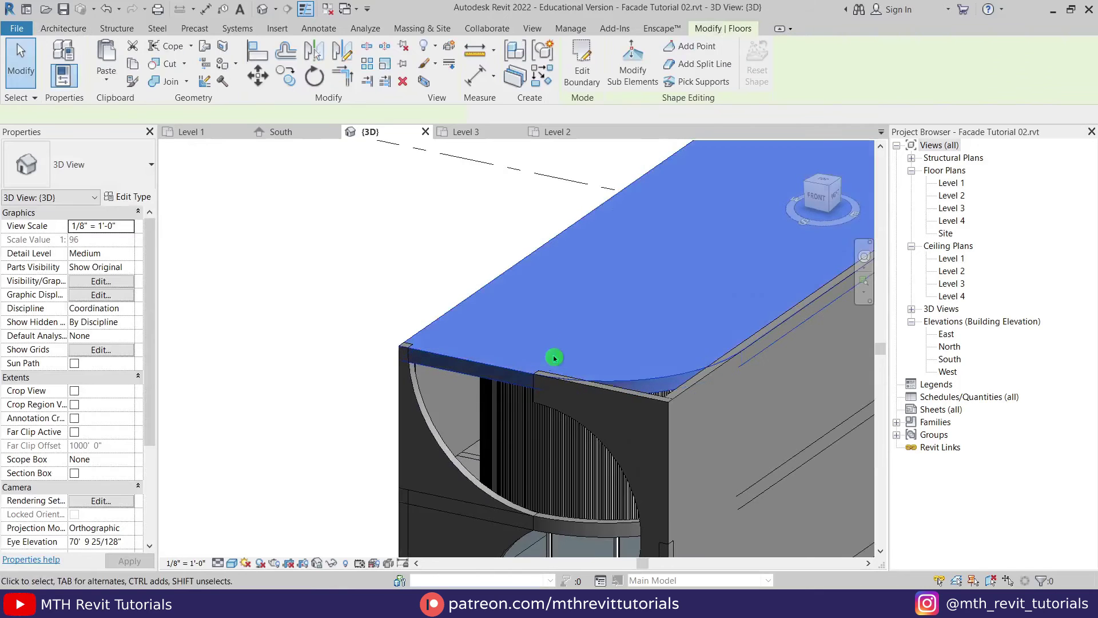
click(582, 63)
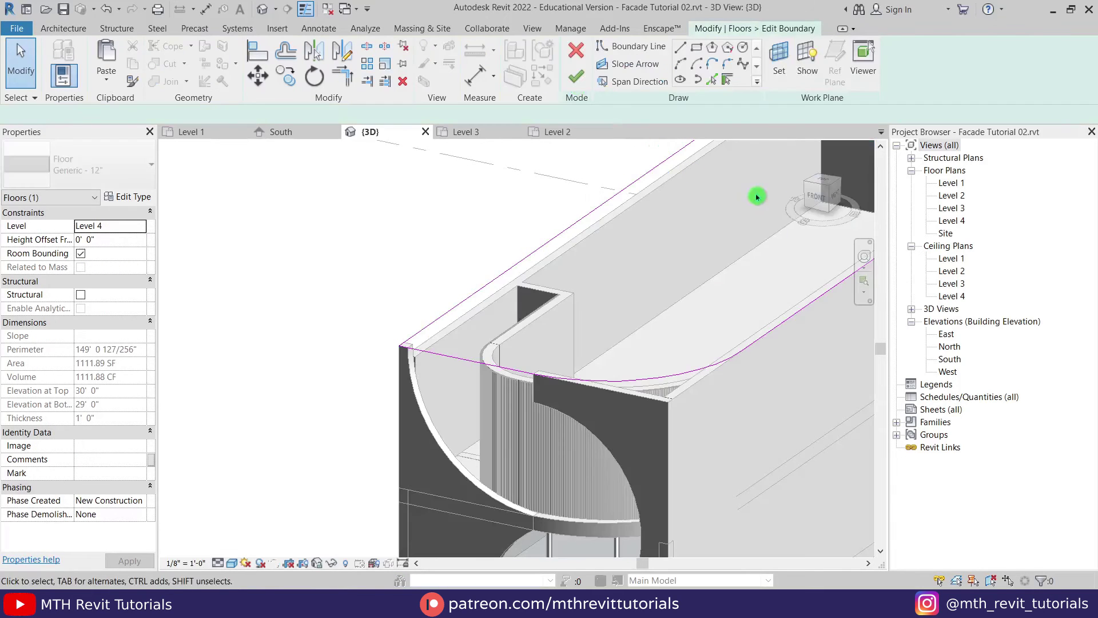
double_click(951, 221)
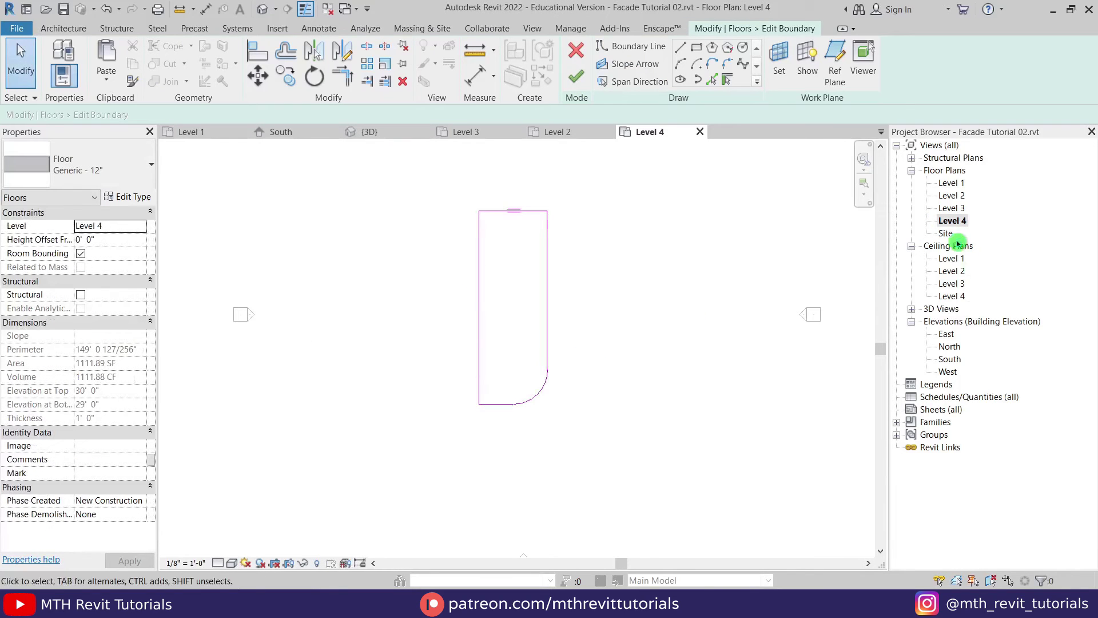
double_click(951, 208)
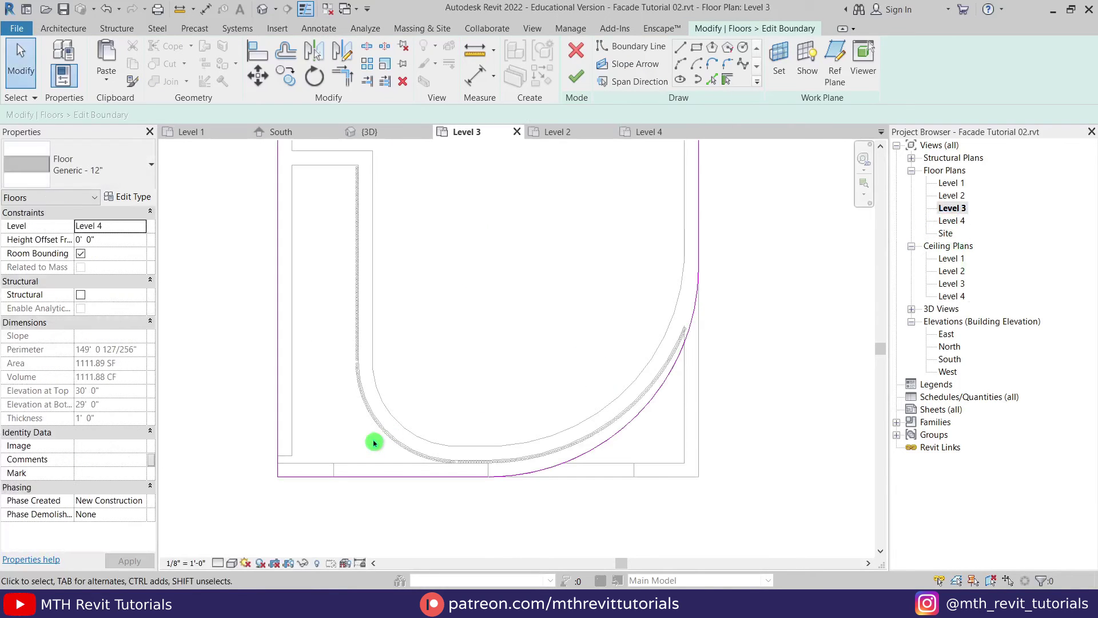
middle_drag(372, 441, 401, 503)
scroll(559, 500, down, 2)
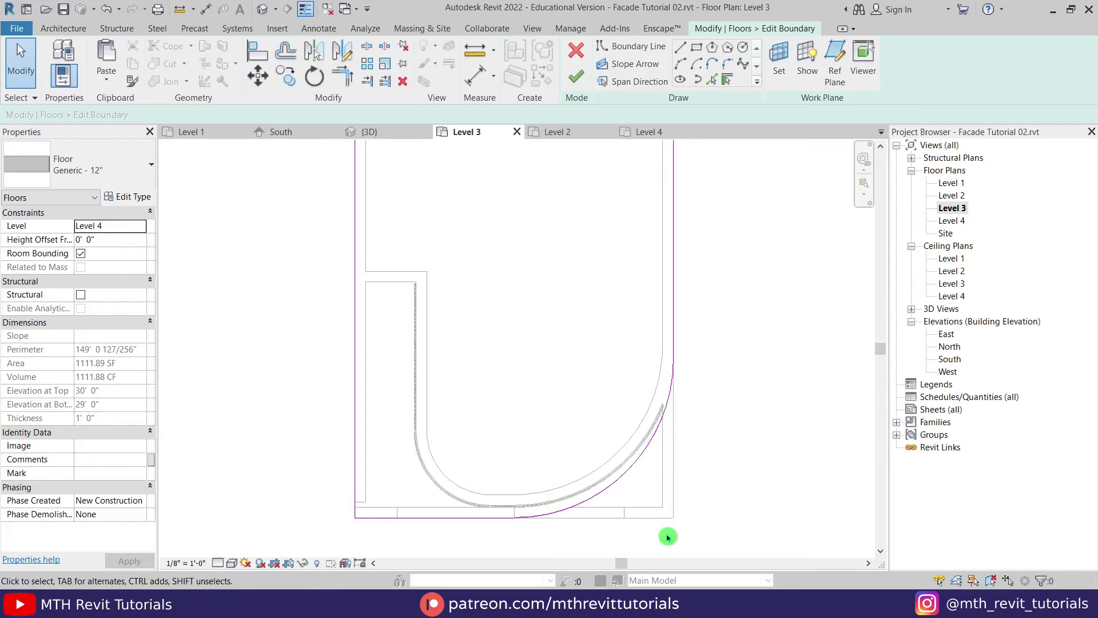
drag(591, 467, 590, 465)
key(Delete)
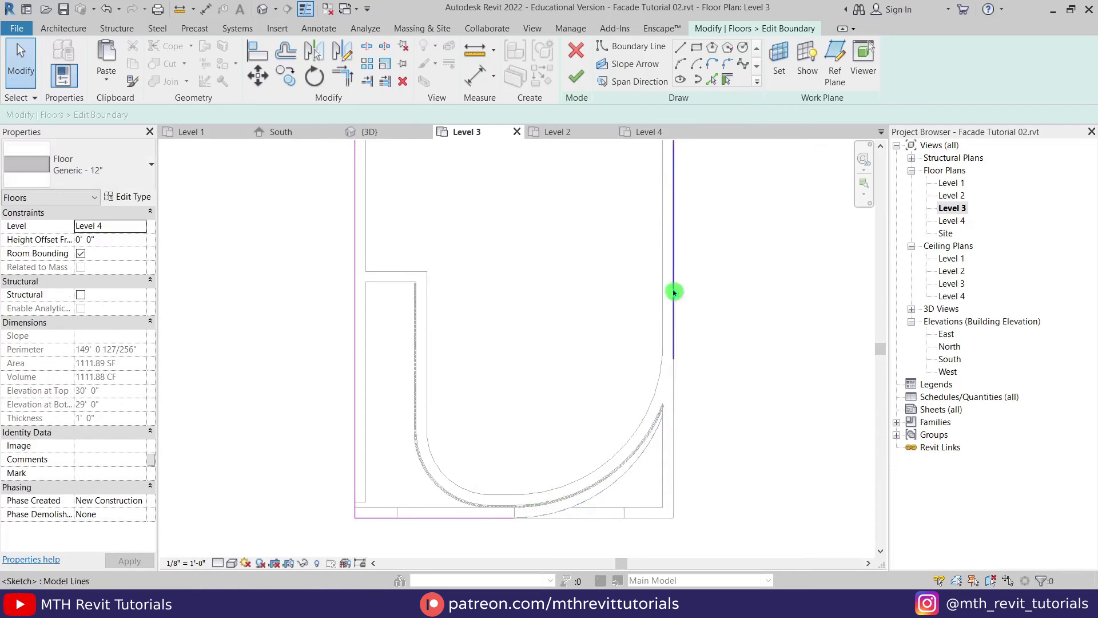
Add floor boundary lines by picking the outer faces of the curved, straight and return segments of the Level 3 wall behind the slats.
click(712, 80)
scroll(658, 421, up, 4)
click(669, 371)
scroll(669, 371, down, 4)
scroll(532, 435, up, 4)
click(619, 450)
click(562, 446)
scroll(482, 424, down, 4)
scroll(454, 255, up, 3)
click(445, 265)
click(383, 153)
middle_drag(382, 166, 380, 289)
scroll(379, 288, down, 2)
Trim the picked boundary lines to meet the floor's straight side edges at a corner.
key(t)
key(r)
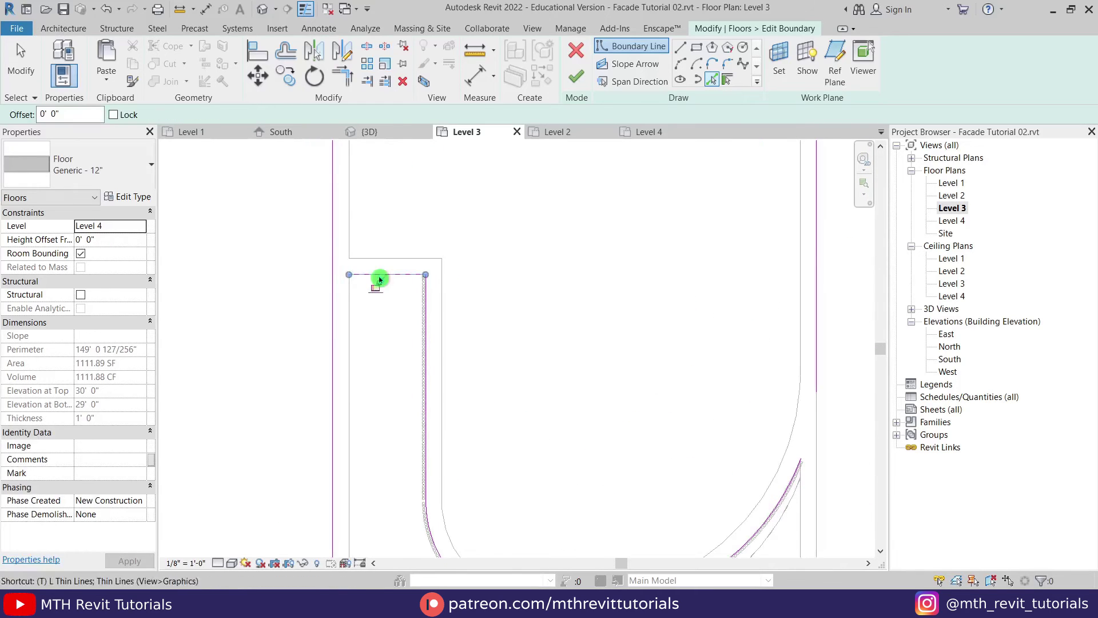
scroll(366, 275, down, 2)
click(560, 432)
click(612, 313)
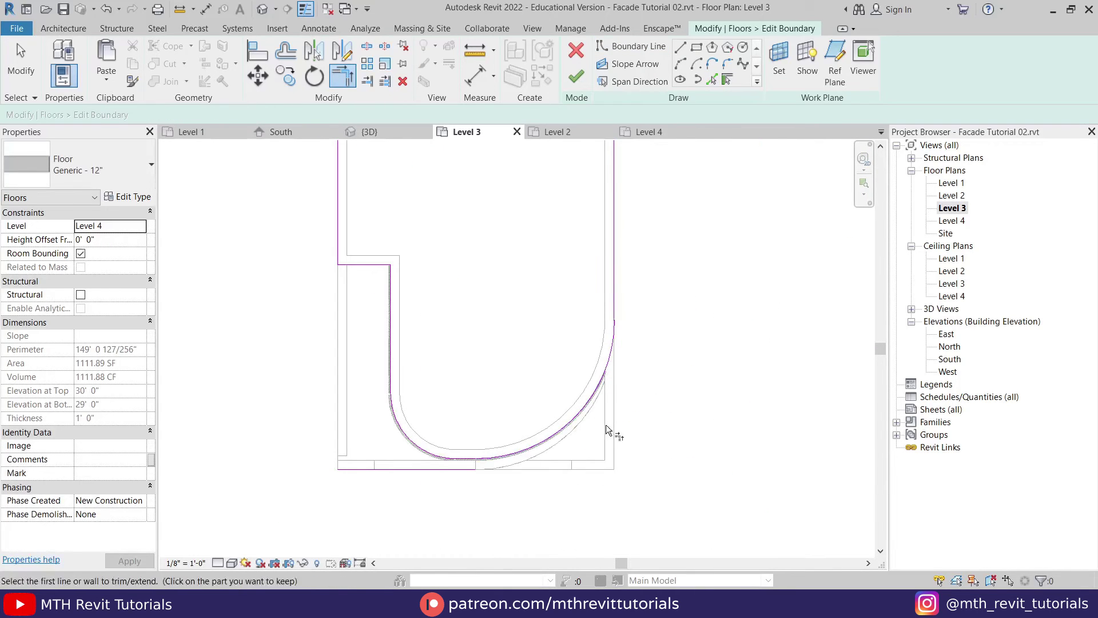
key(Escape)
scroll(549, 383, down, 2)
middle_drag(505, 223, 502, 349)
scroll(502, 348, down, 1)
scroll(479, 327, down, 3)
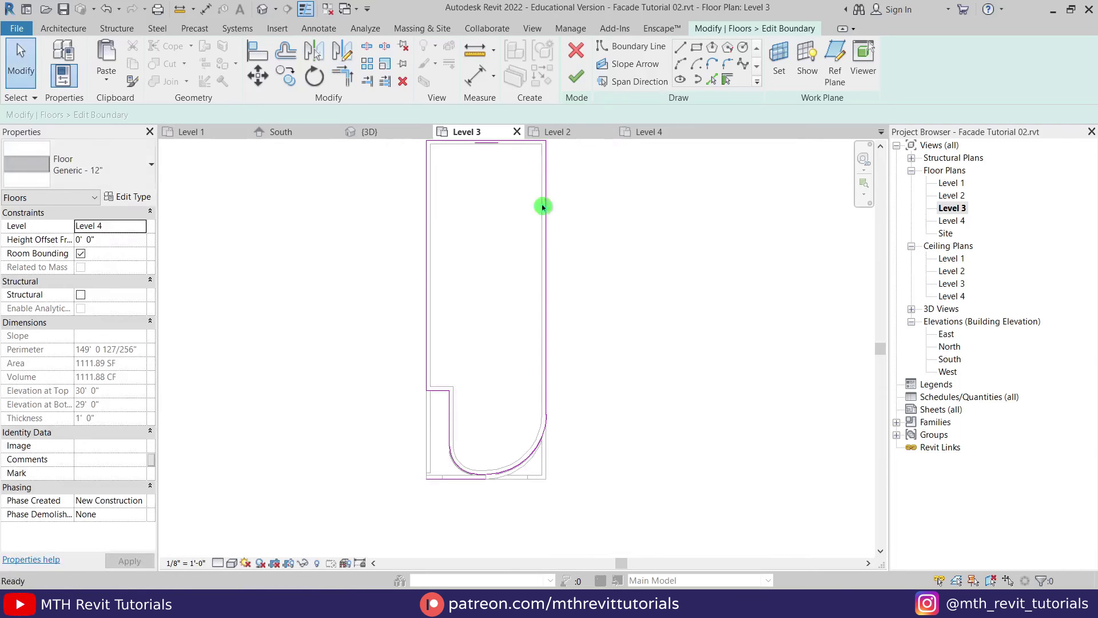
Delete the leftover straight front boundary line and finish the floor edit, unjoining the elements that cannot stay joined.
click(576, 78)
key(Escape)
scroll(419, 492, up, 2)
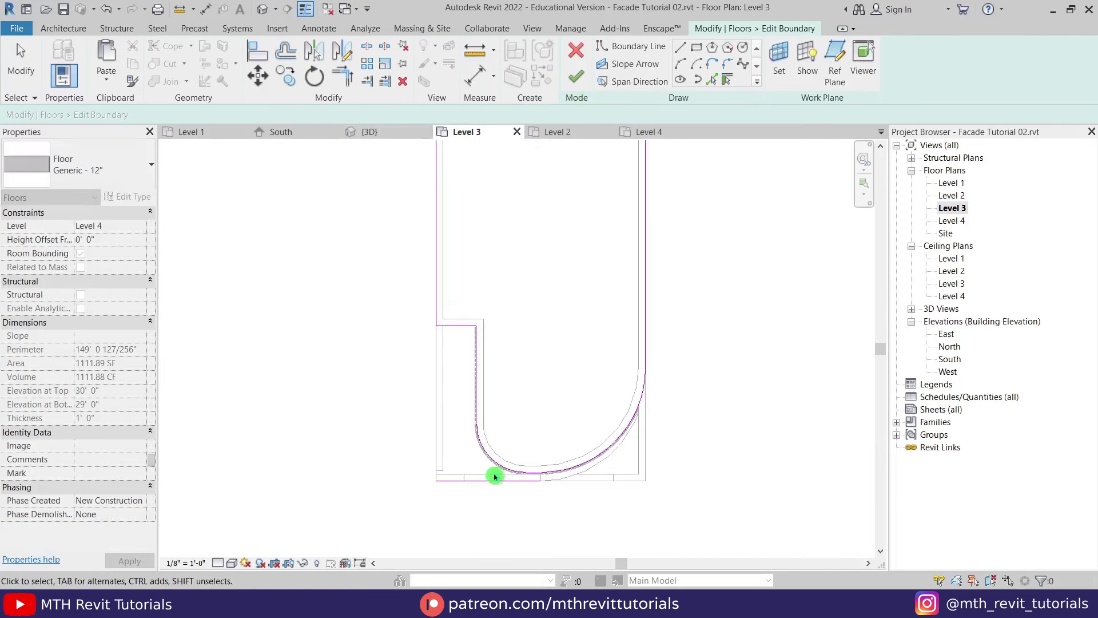
click(492, 480)
key(Delete)
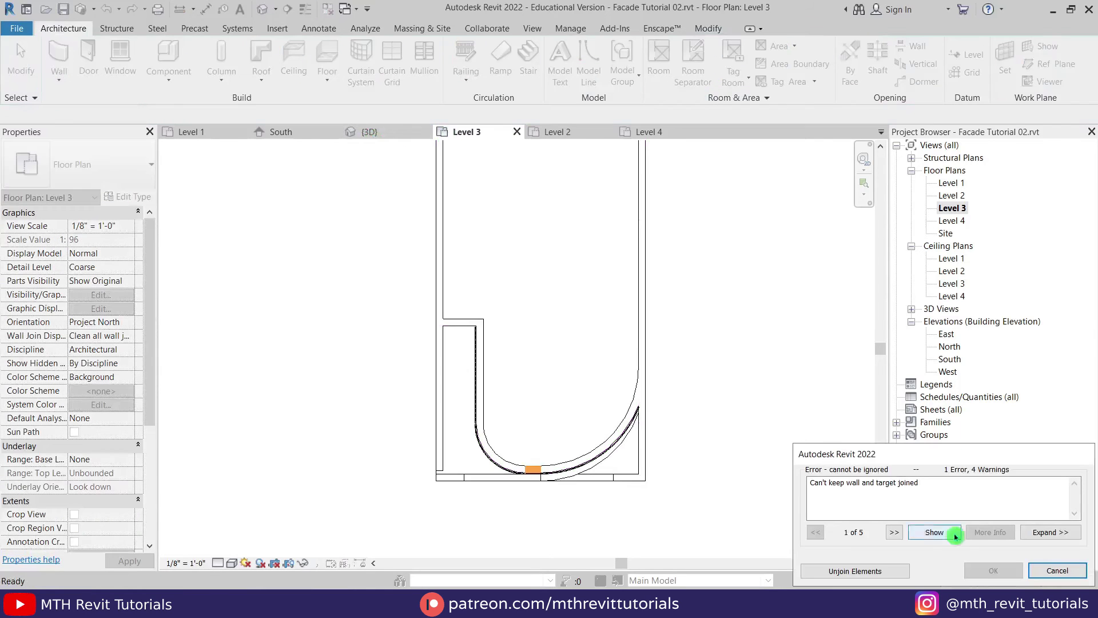
click(890, 571)
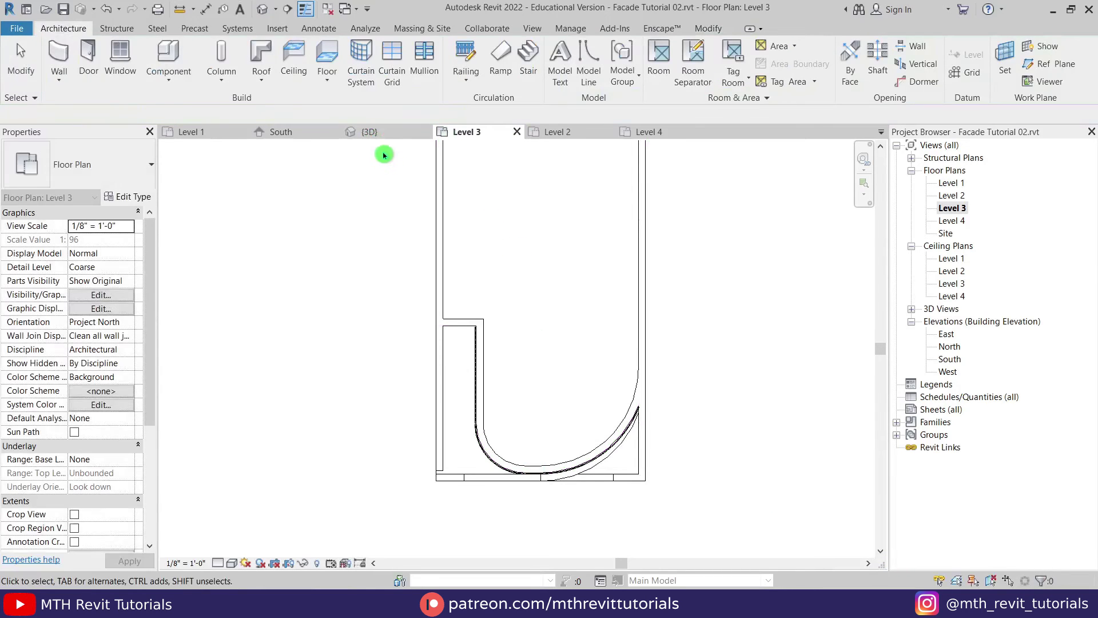
click(369, 131)
shift+middle_drag(572, 372, 632, 375)
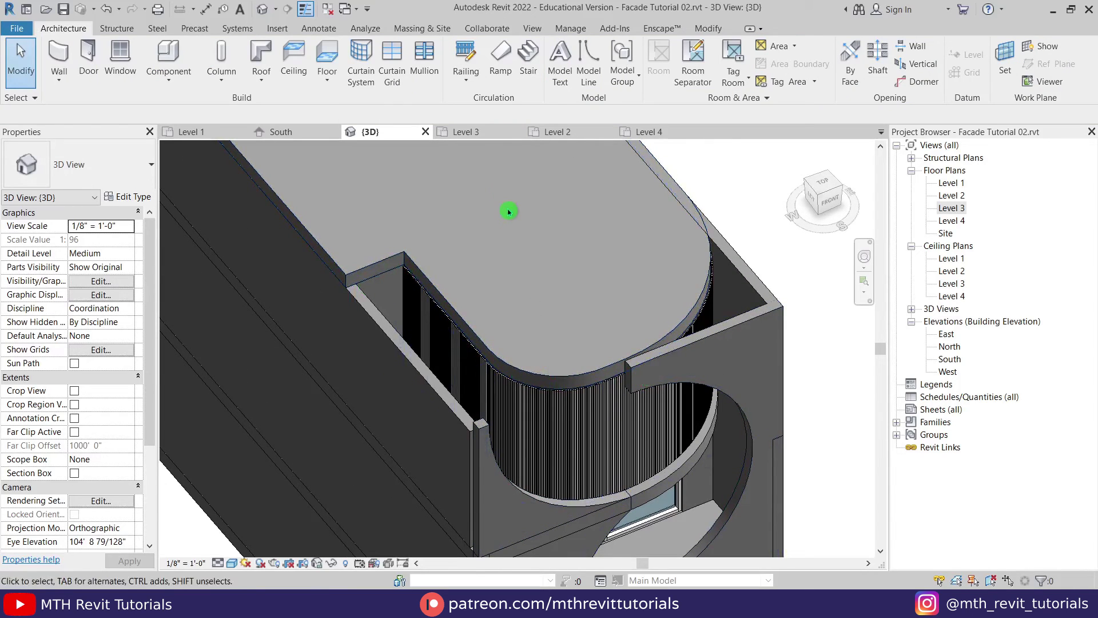
Set up a Generic - 8" wall in the Level 3 plan, drawn with Pick Lines and located by Finish Face: Exterior.
click(474, 133)
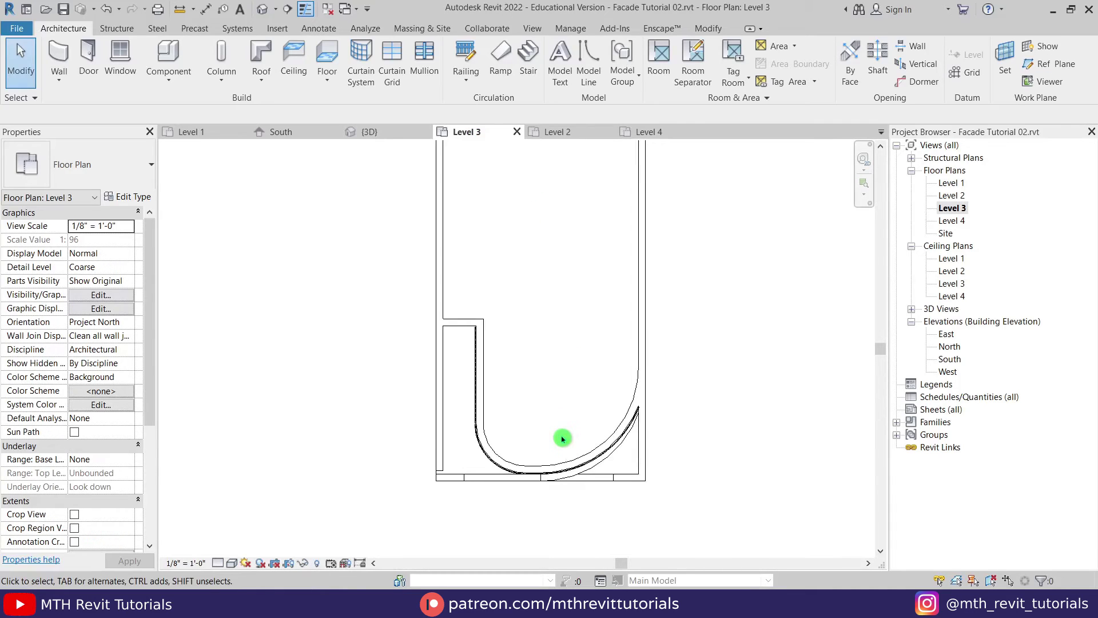
click(449, 284)
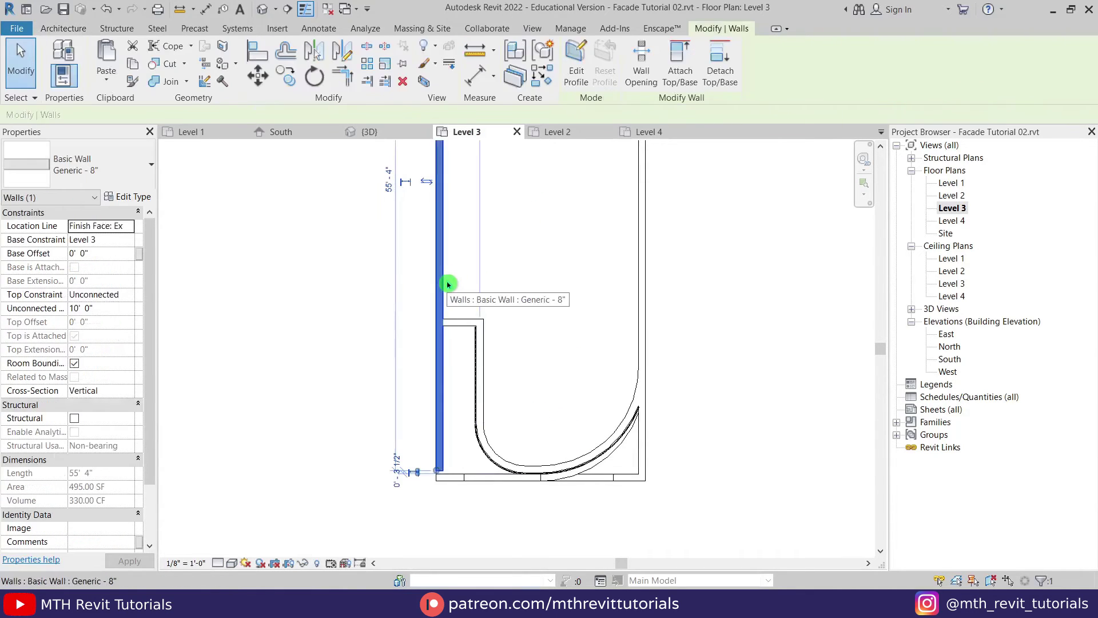
key(c)
key(s)
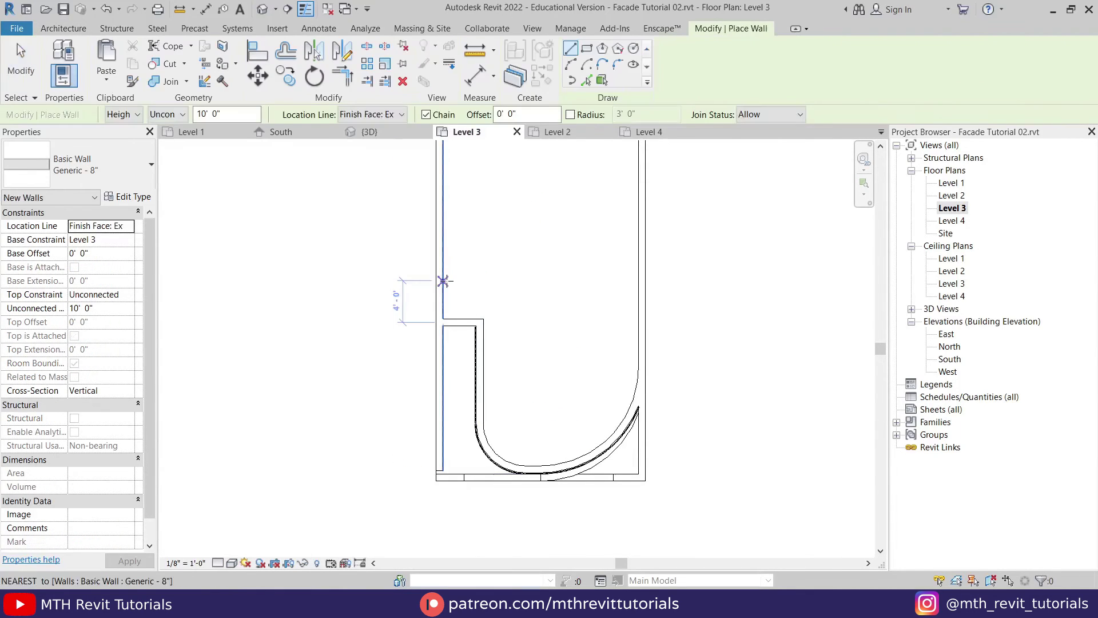
click(587, 83)
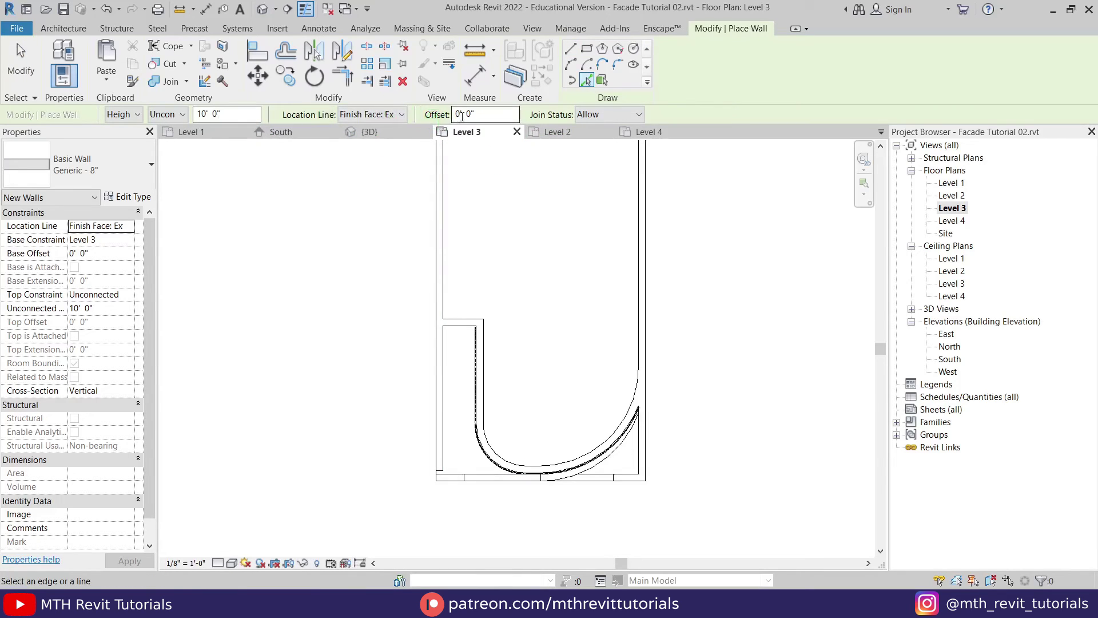
scroll(534, 431, up, 5)
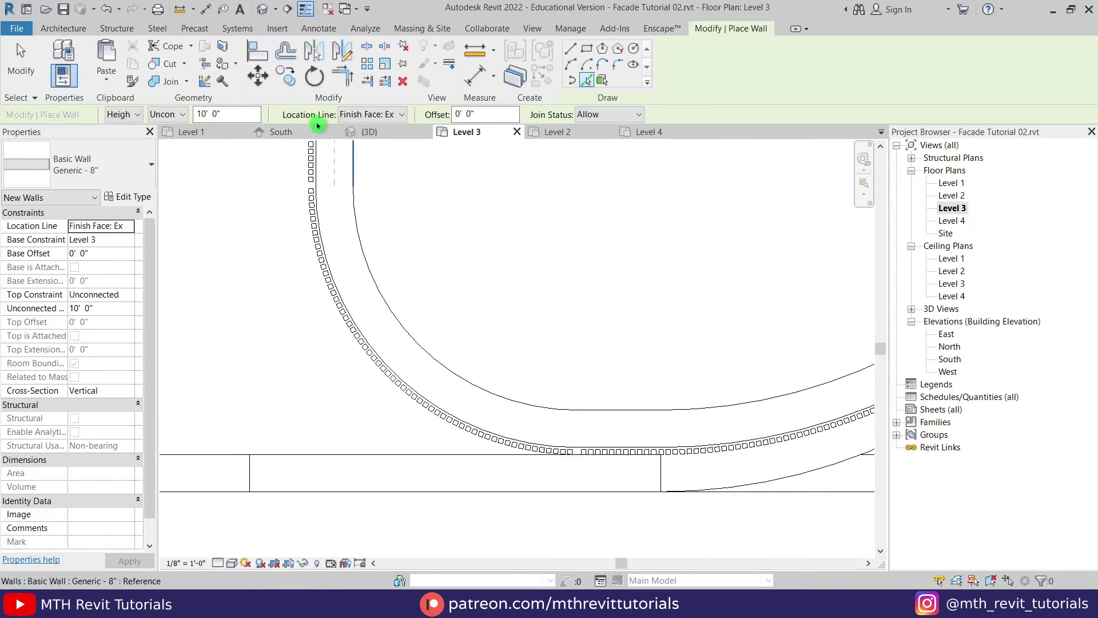
click(378, 119)
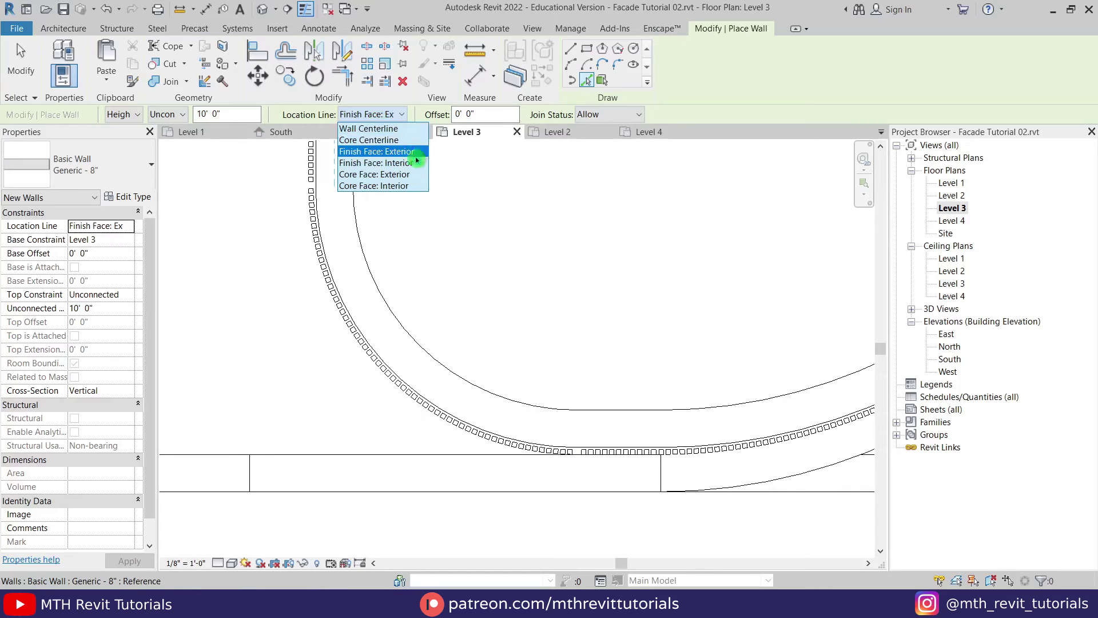
click(422, 151)
Place Generic - 8" walls along the outer faces of the Level 3 wall's front straight, curved, side and return segments.
scroll(561, 441, up, 3)
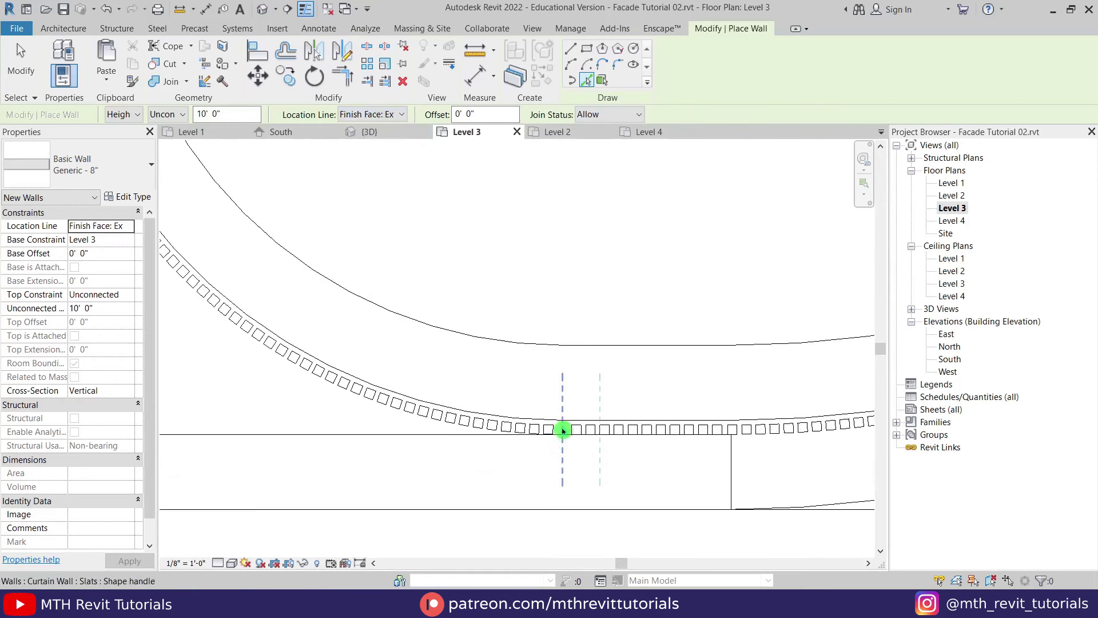
scroll(602, 423, up, 3)
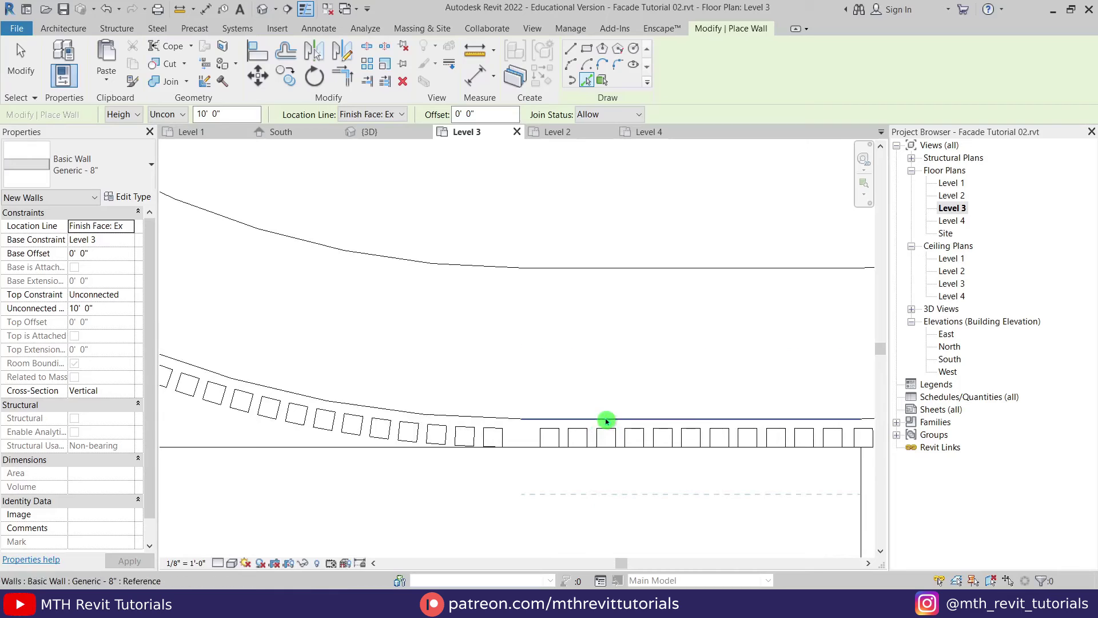
click(605, 417)
scroll(605, 418, down, 3)
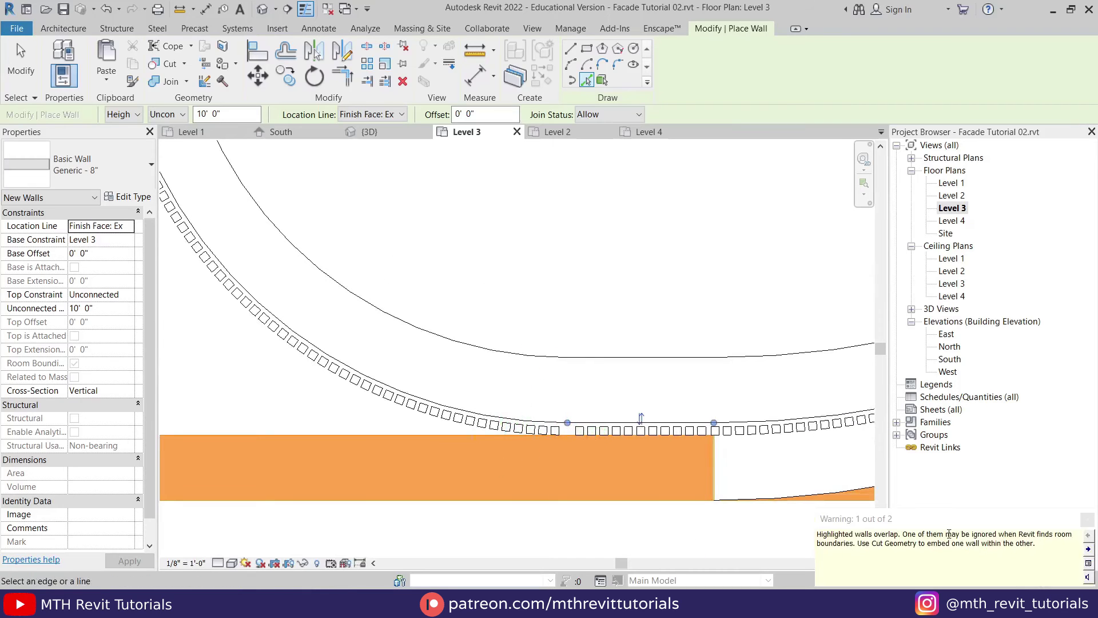
click(1087, 520)
scroll(450, 387, up, 3)
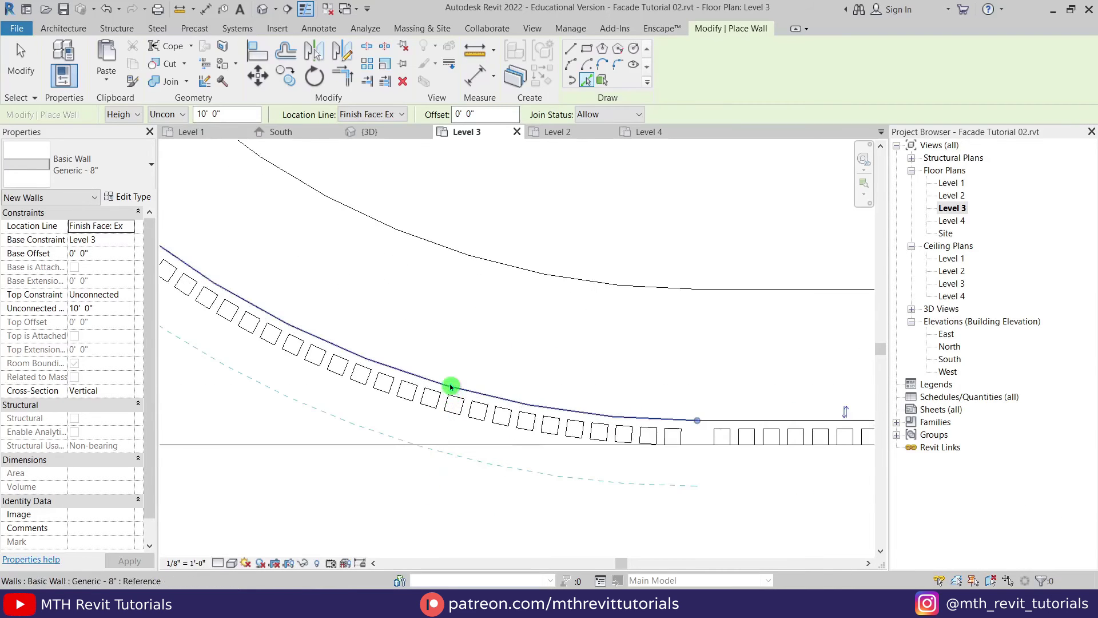
scroll(450, 383, down, 5)
scroll(405, 270, up, 3)
scroll(451, 402, up, 5)
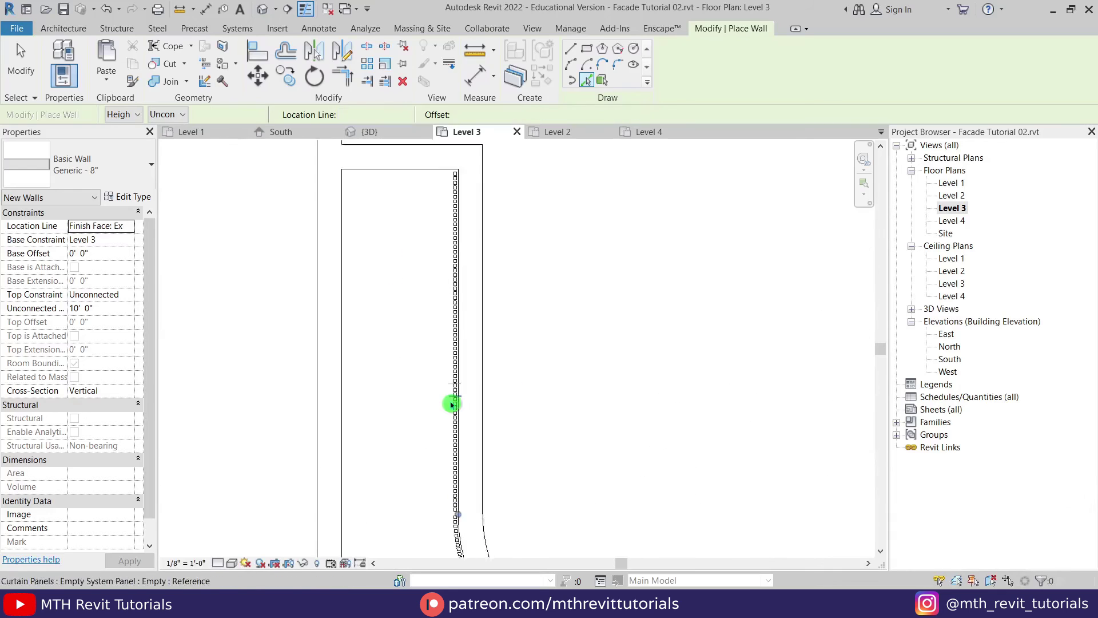
scroll(451, 387, down, 3)
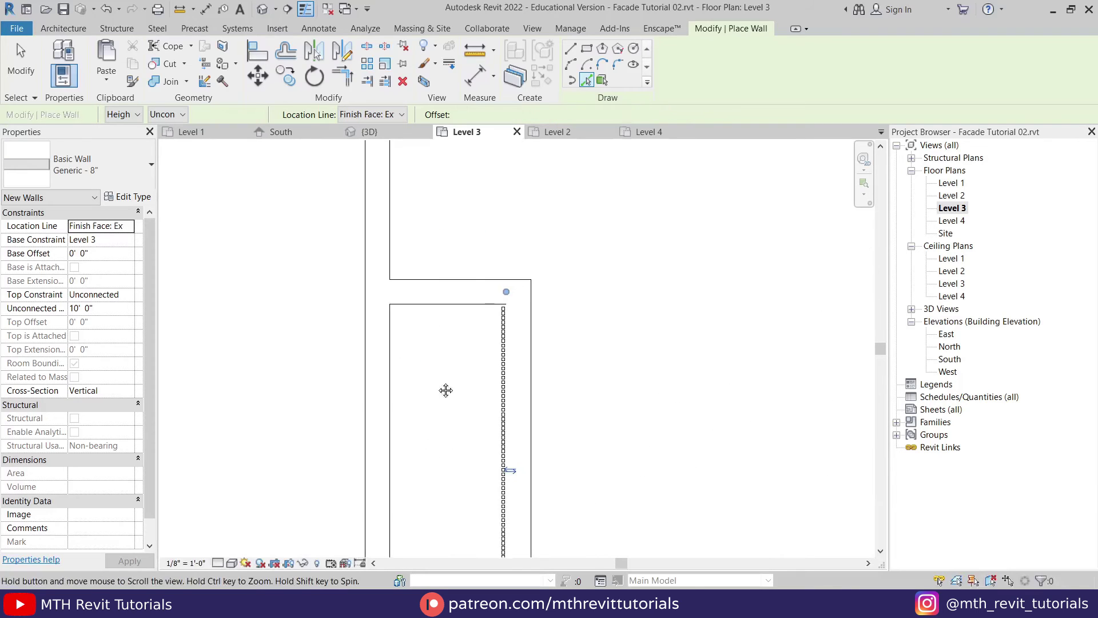
key(Escape)
key(Escape)
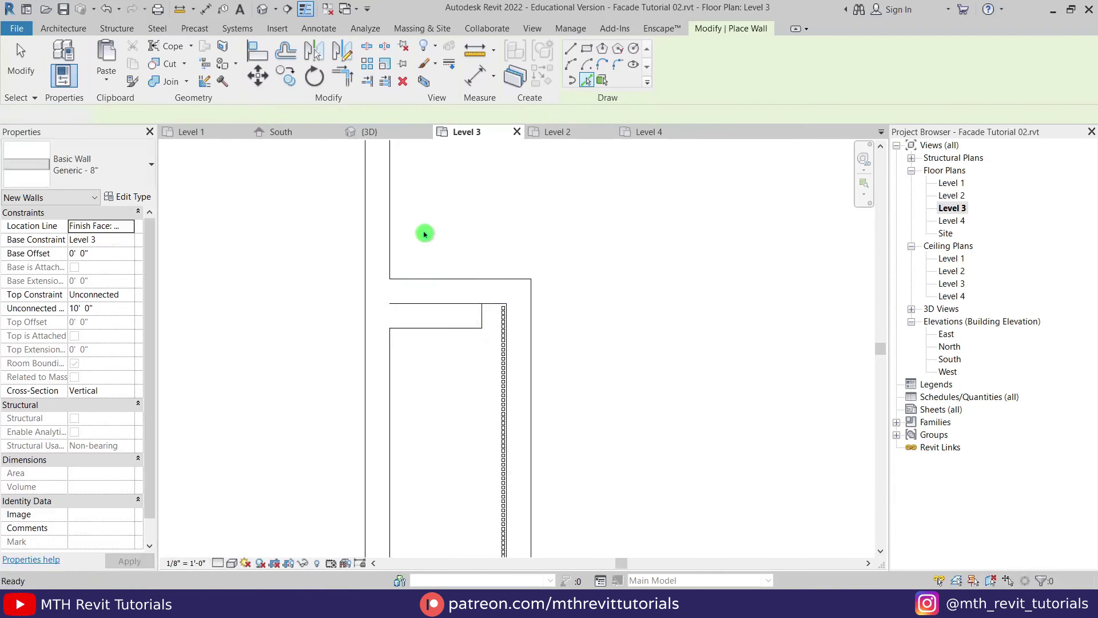
Select all Slats curtain walls visible in the 3D view and set their unconnected height to 8' 0".
click(263, 9)
shift+middle_drag(596, 419, 497, 342)
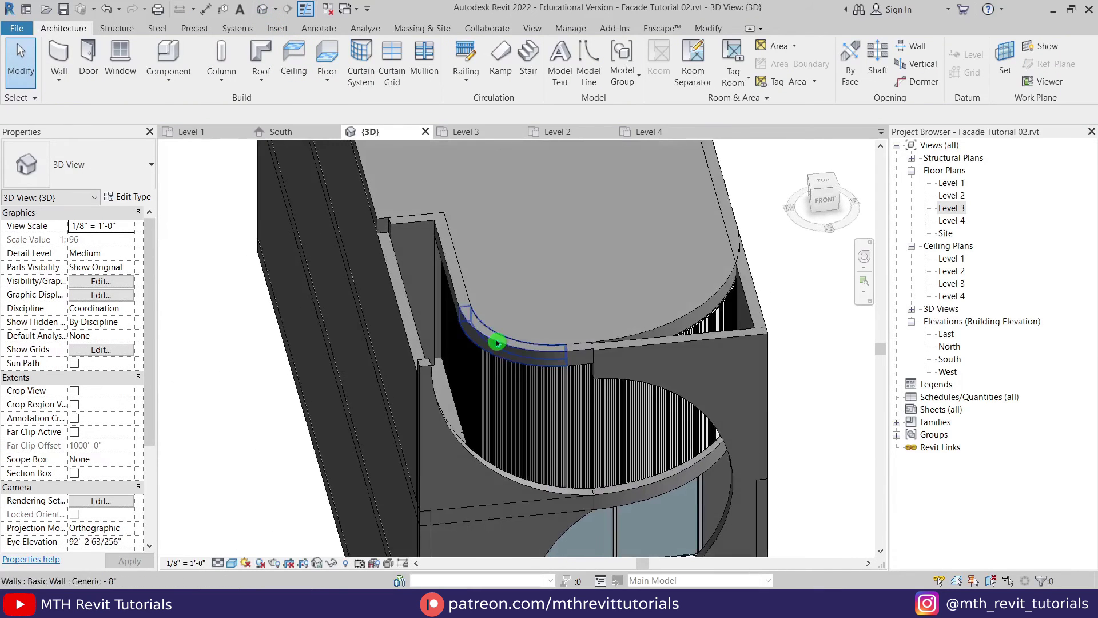
click(497, 342)
scroll(497, 342, up, 2)
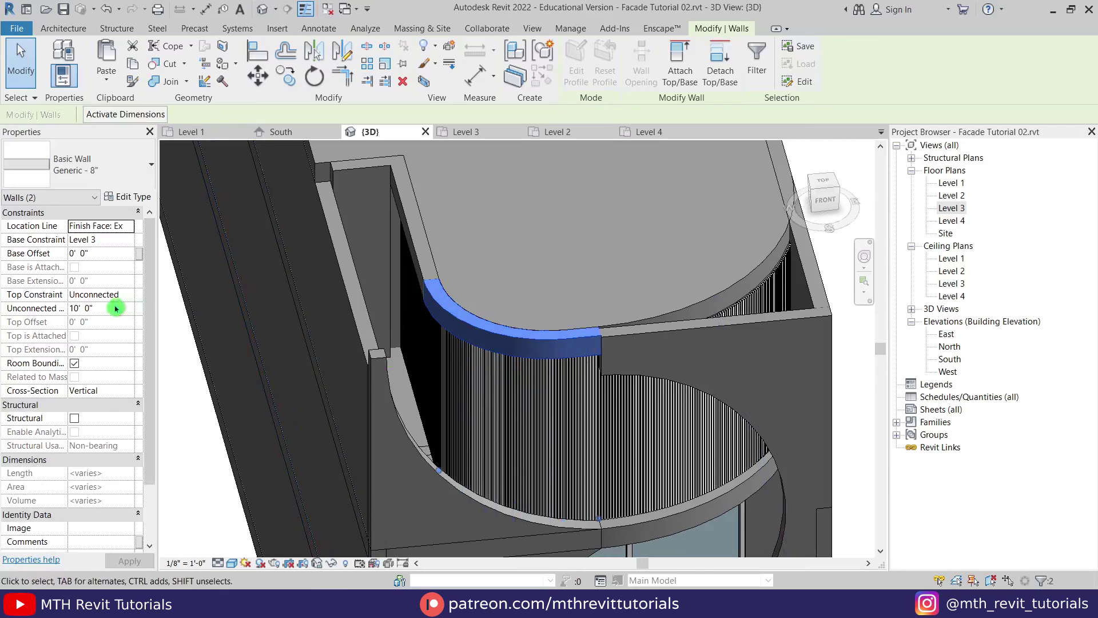
key(Escape)
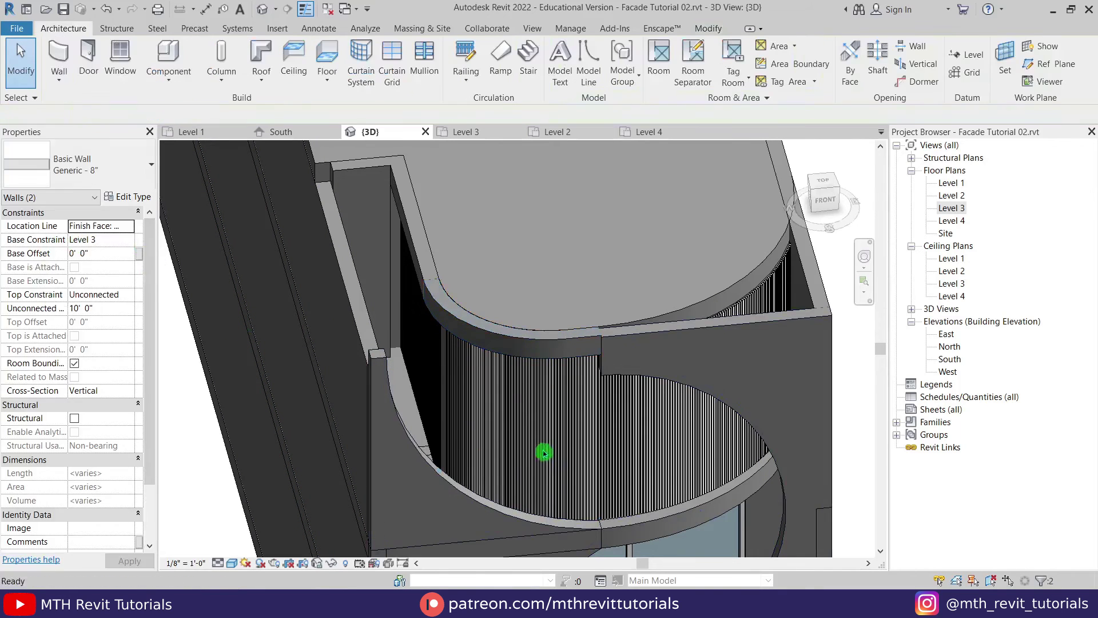
middle_drag(637, 441, 637, 427)
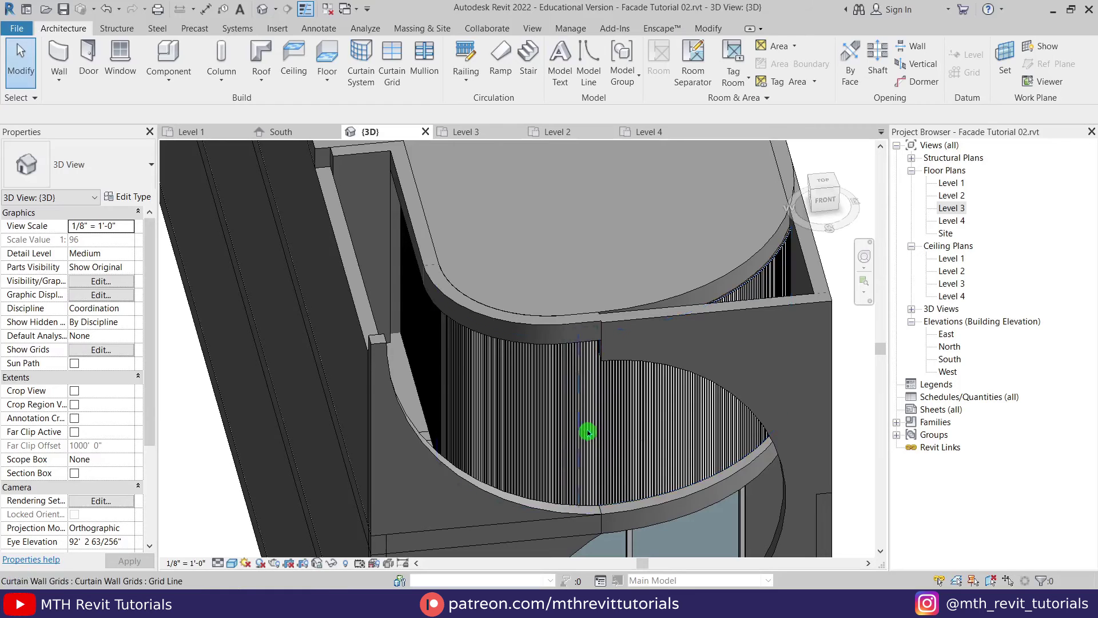
right_click(623, 429)
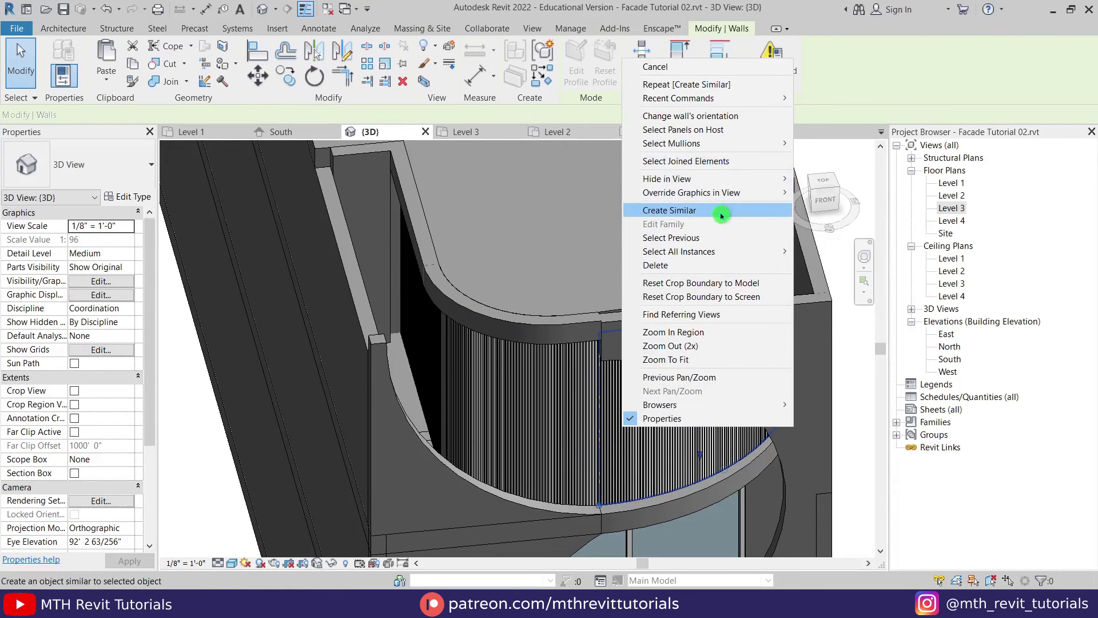
mouse_move(726, 254)
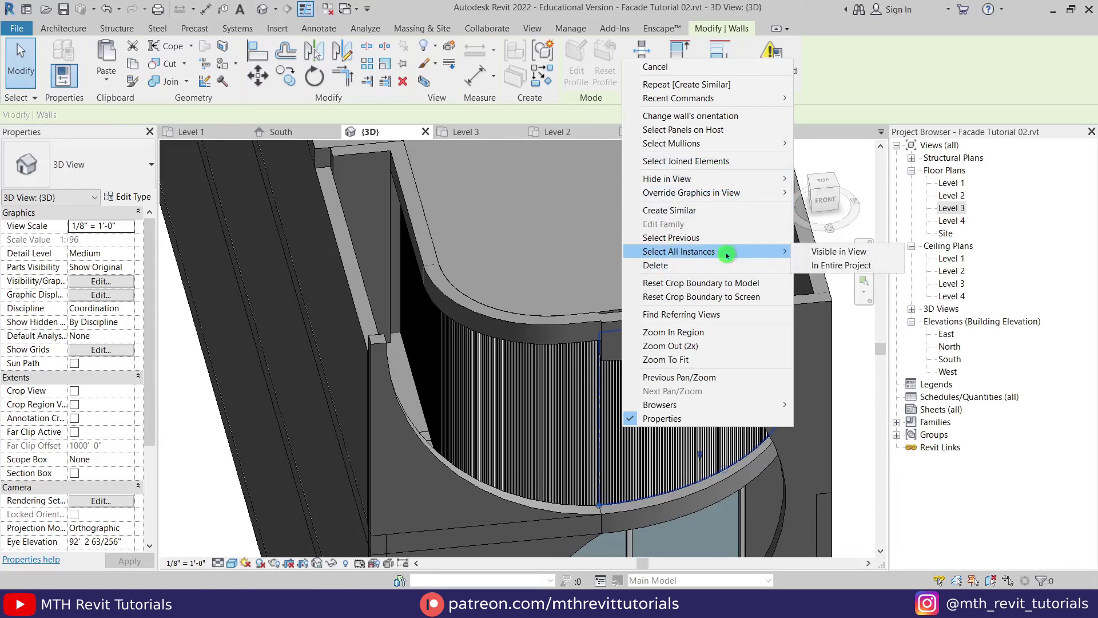
click(801, 251)
middle_drag(583, 389, 541, 364)
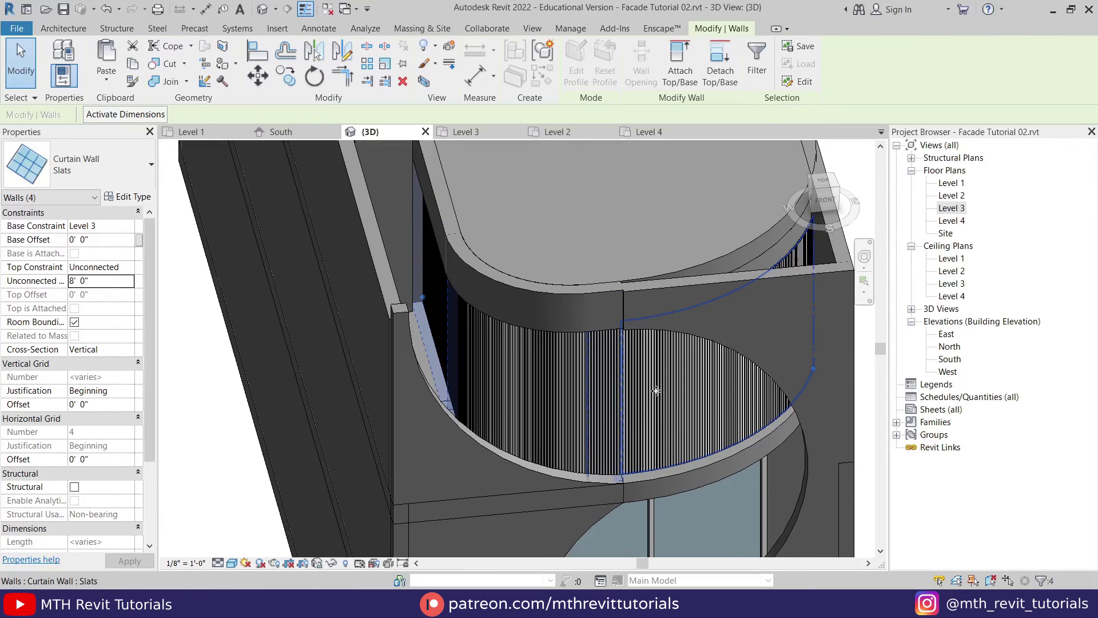
shift+middle_drag(670, 365, 827, 411)
key(Escape)
Align the free end of the Level 3 side wall with the curved-profile front wall to close the gap between them.
scroll(658, 444, up, 5)
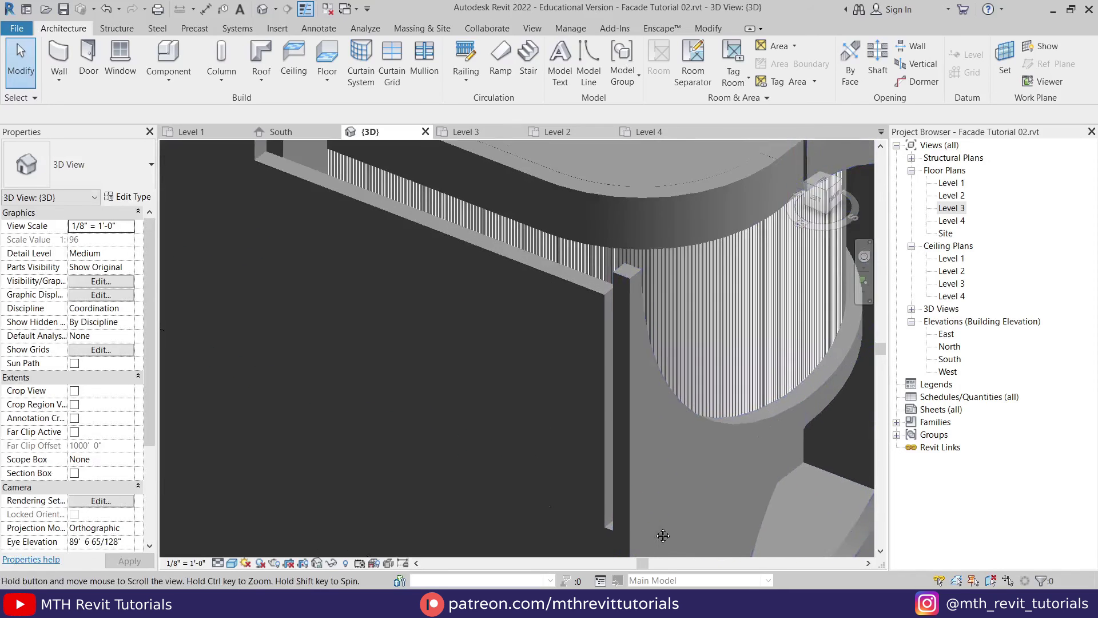
scroll(656, 441, up, 3)
key(a)
key(l)
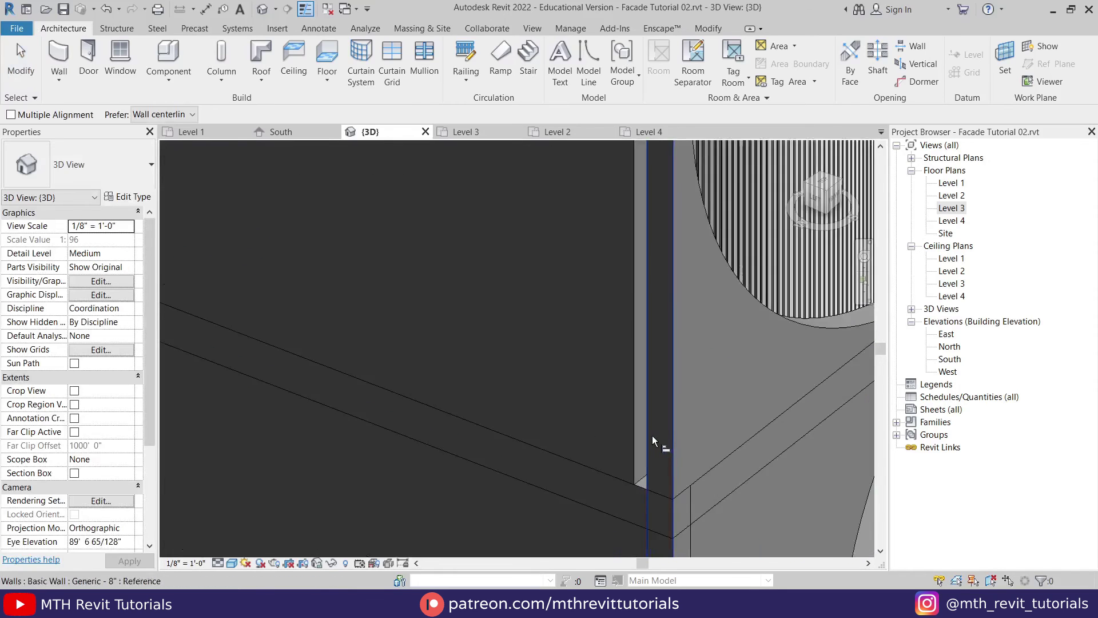
click(651, 439)
scroll(677, 338, down, 3)
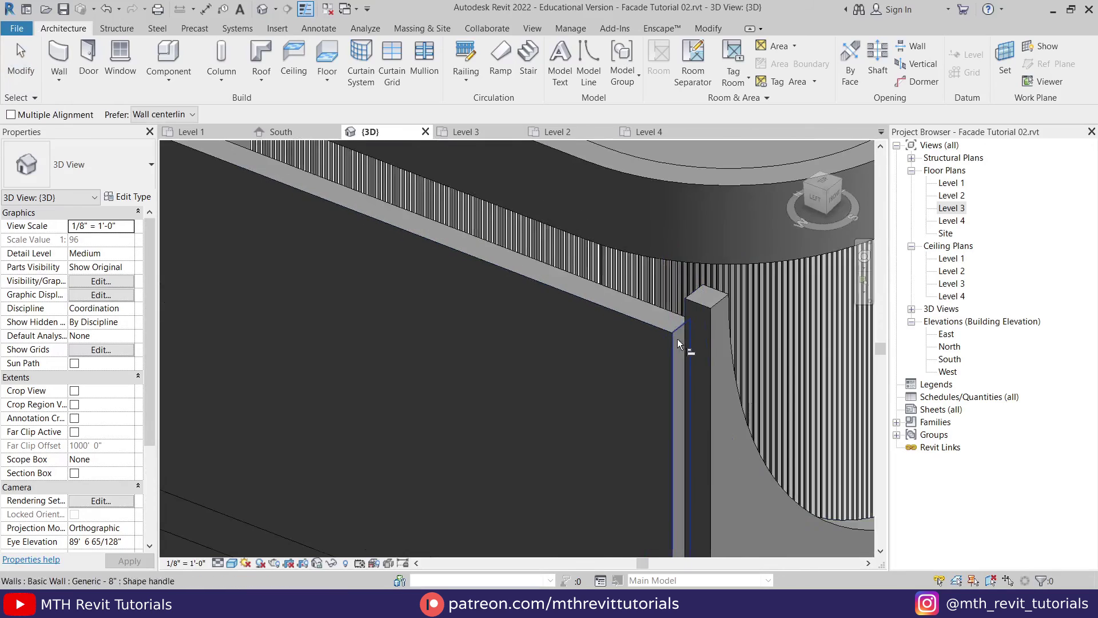
scroll(669, 360, down, 2)
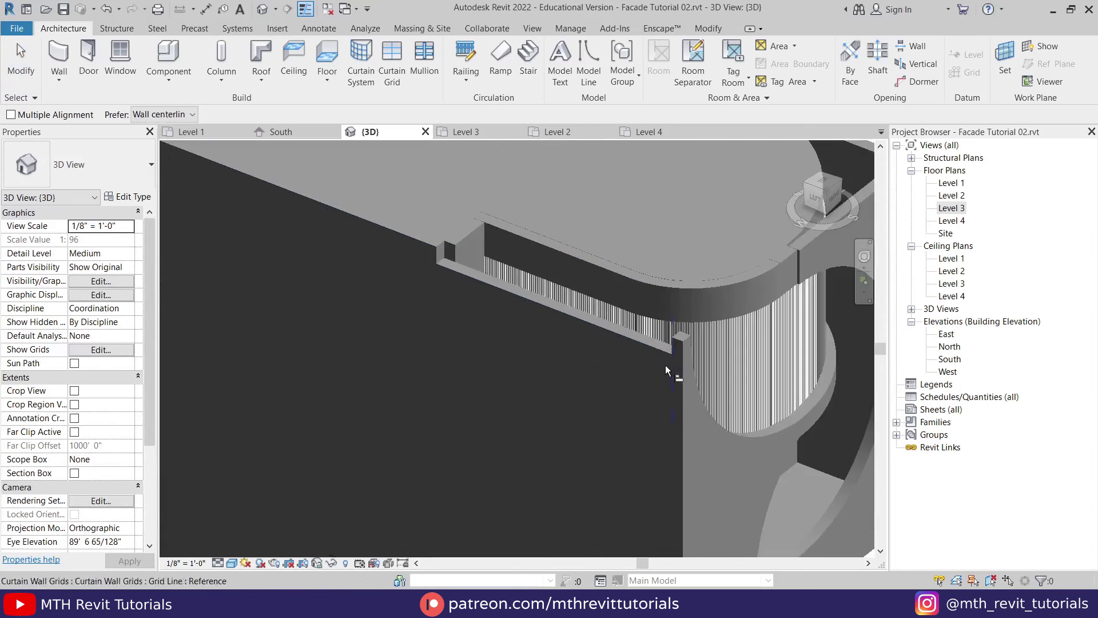
Detach the top of the Level 3 side wall from the roof slab so it keeps its full height.
click(467, 282)
click(454, 277)
click(702, 73)
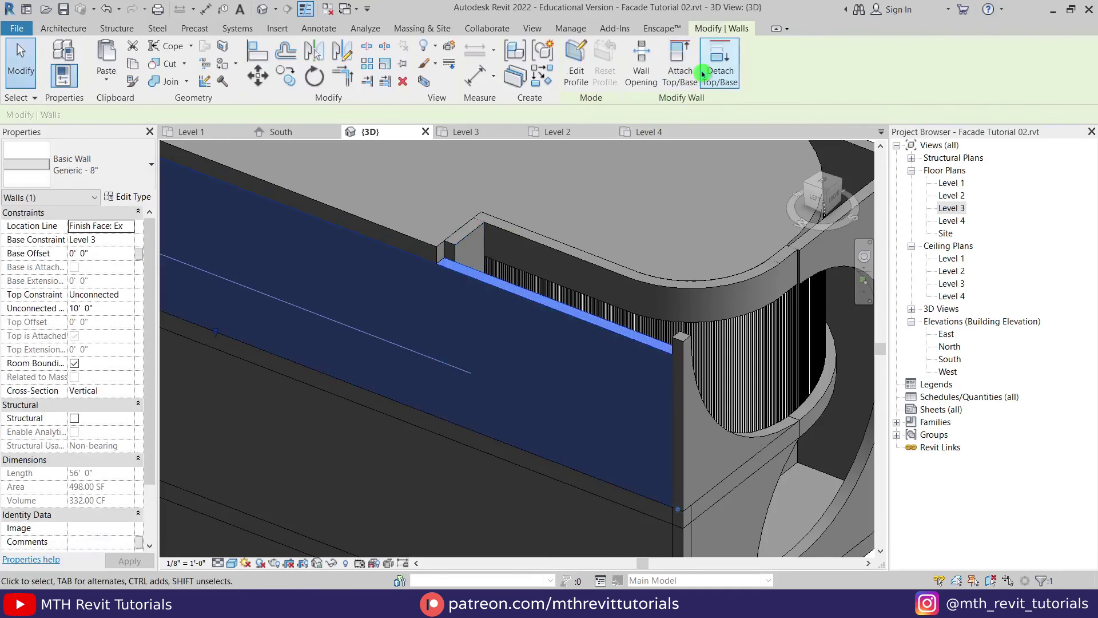
click(438, 251)
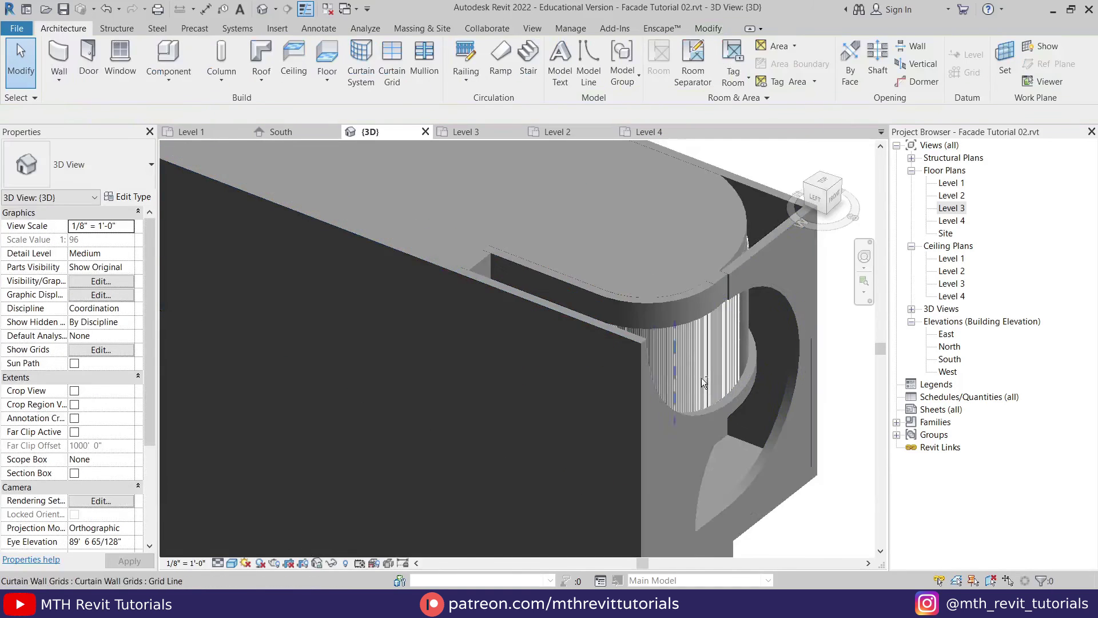
Align the curved wall band's end with the front wall's outer face, unjoining the elements that cannot stay joined.
scroll(700, 377, down, 3)
scroll(711, 294, up, 6)
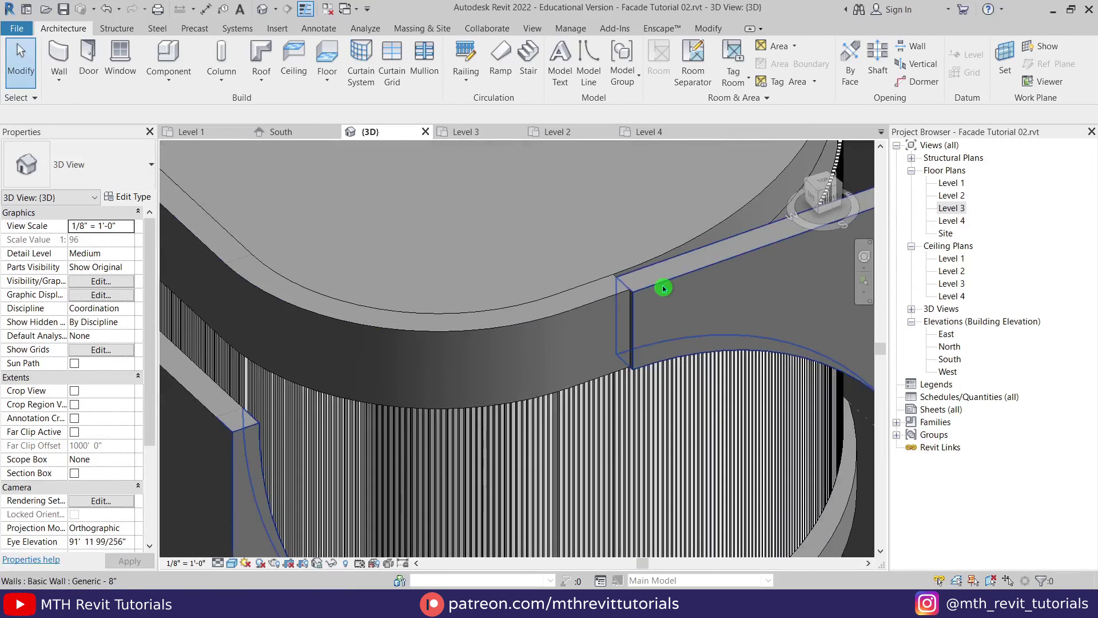
key(l)
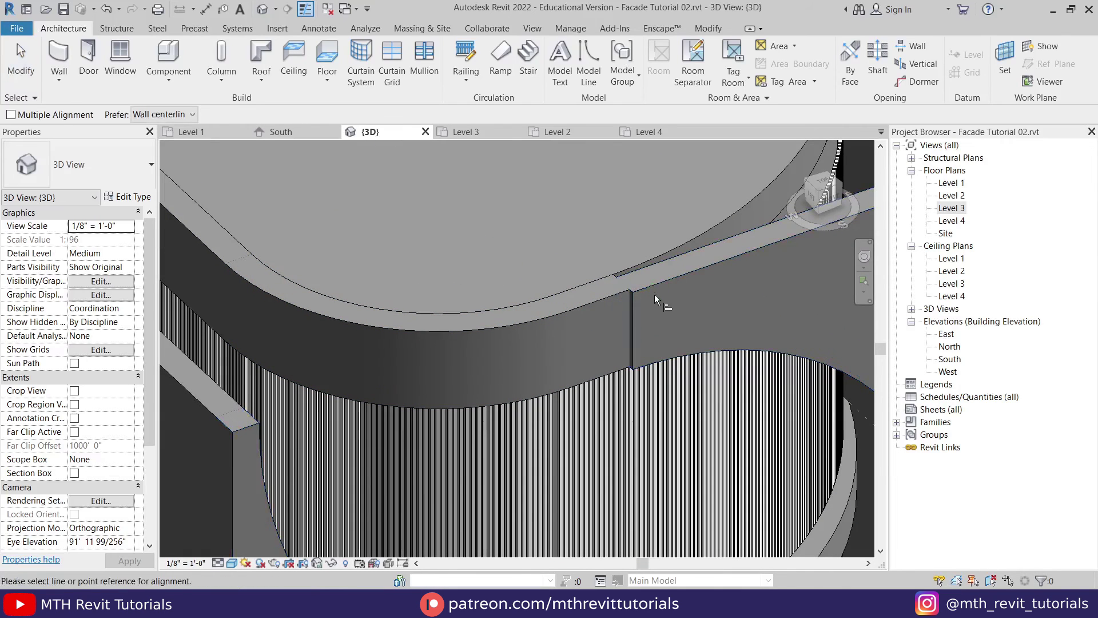
click(650, 289)
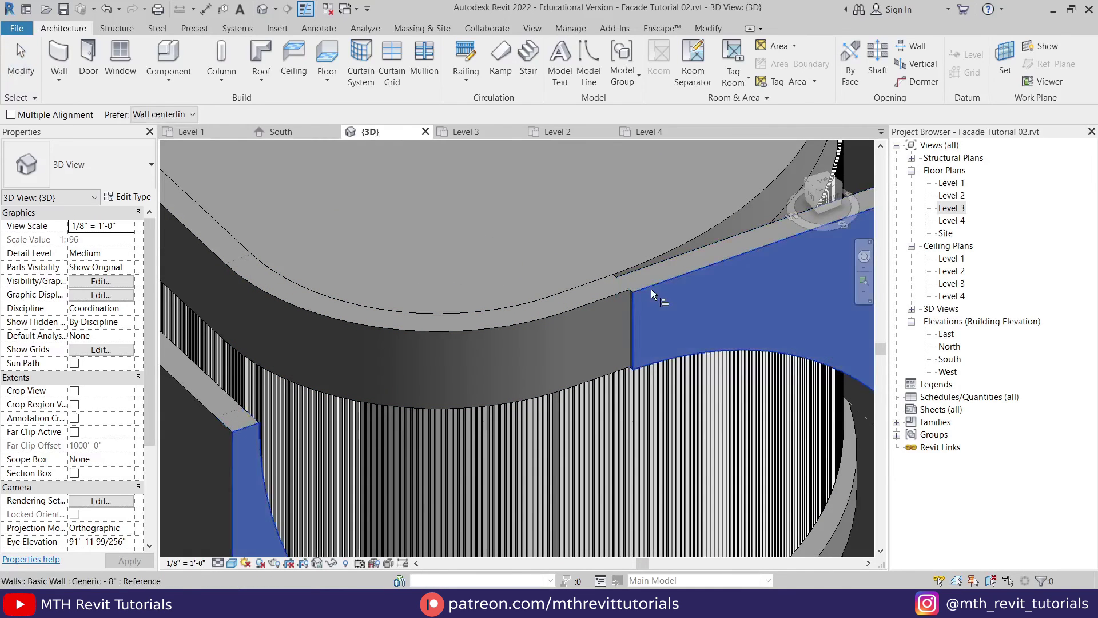
click(618, 343)
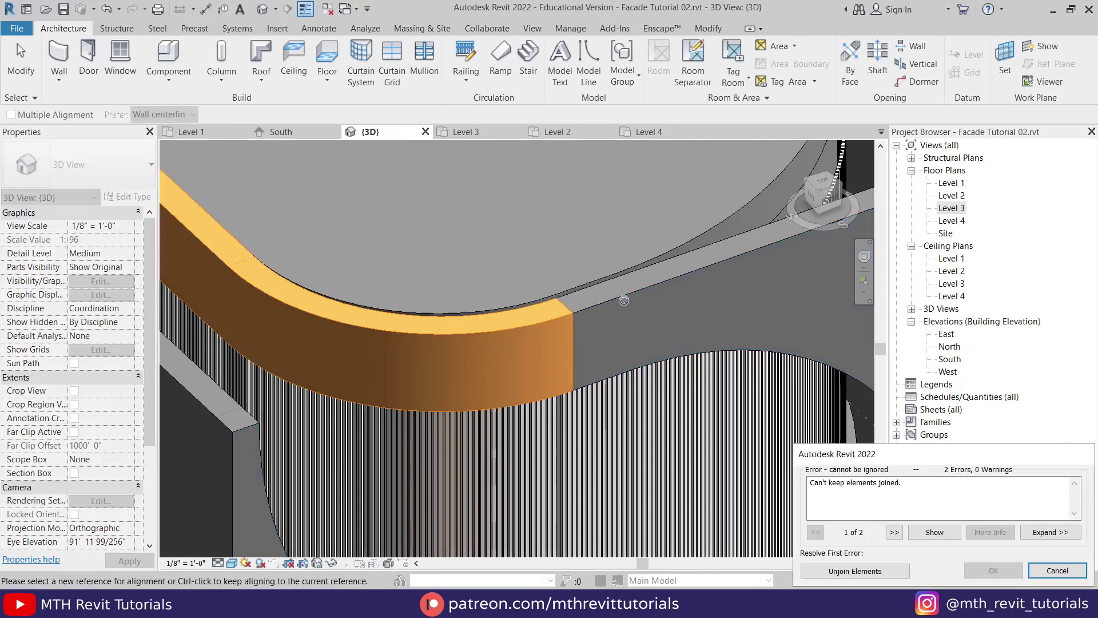
click(854, 571)
shift+middle_drag(581, 362, 601, 311)
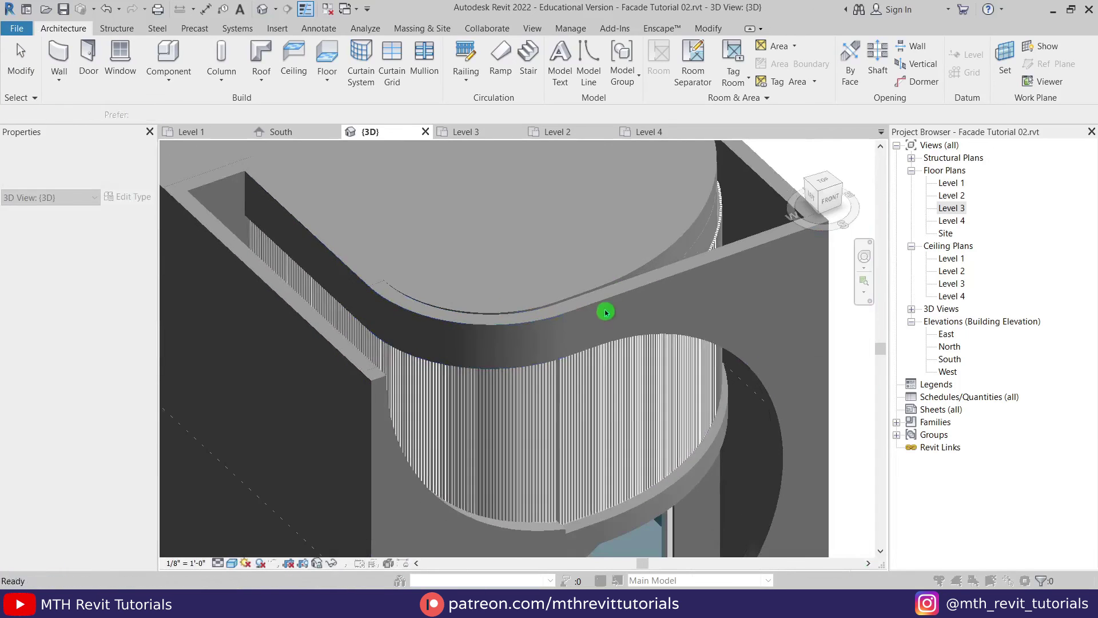
Edit the Level 4 floor boundary, aligning its front line with the curved wall band, and finish the sketch.
key(Escape)
double_click(635, 274)
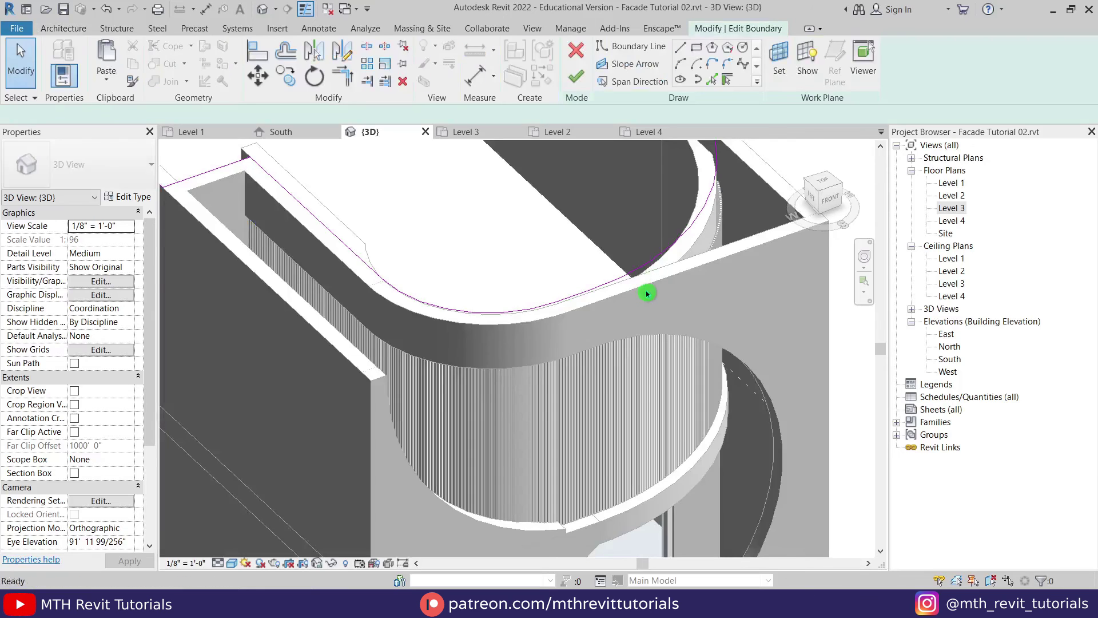
scroll(646, 285, up, 2)
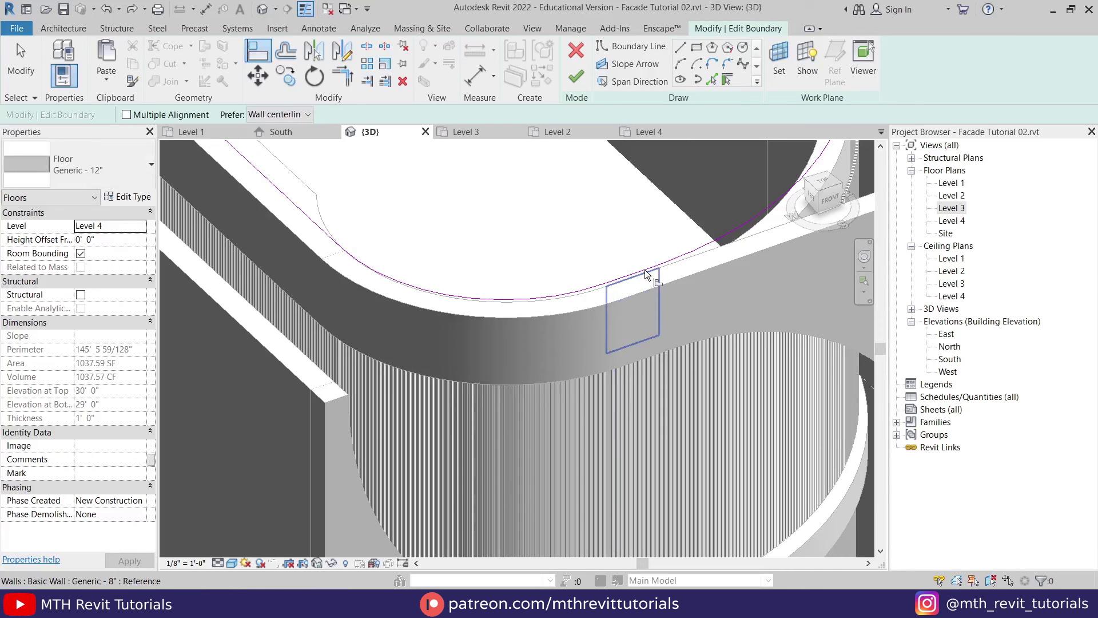
click(639, 271)
key(Escape)
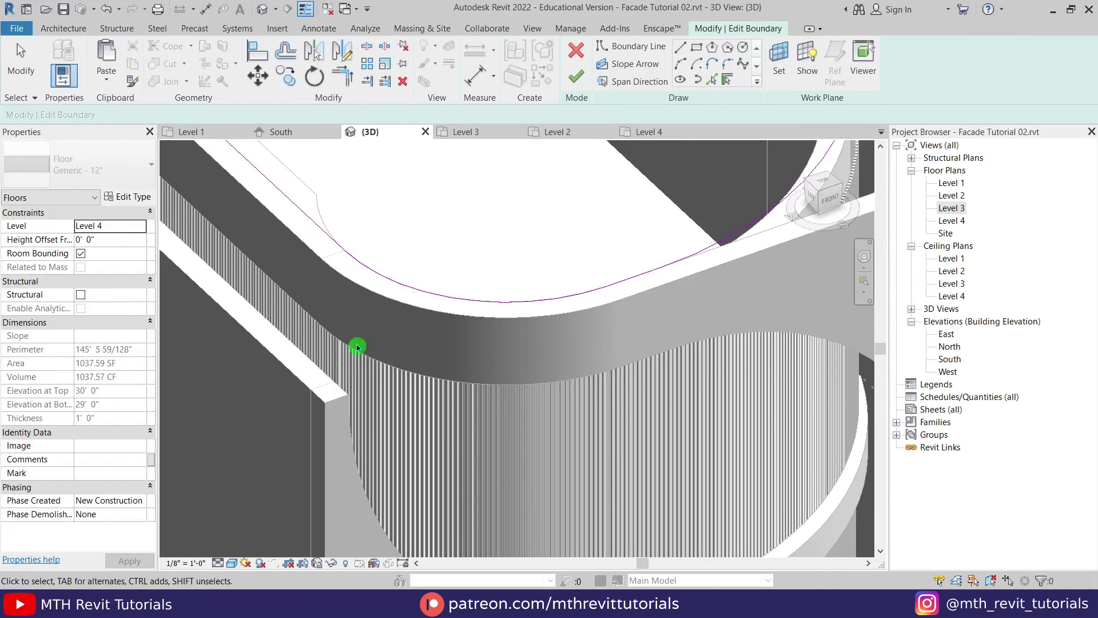
scroll(453, 277, down, 2)
click(564, 85)
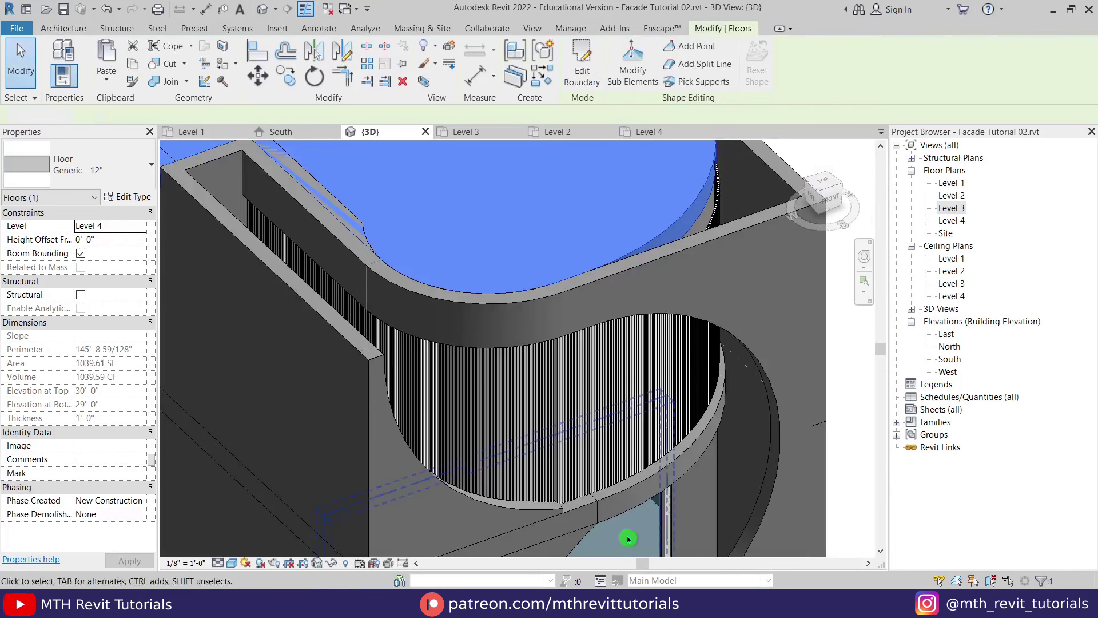
key(Escape)
Draw three chained Generic - 8" walls, 10' 0" high, around the front yard's two sides and front in the Level 1 plan.
scroll(424, 304, down, 2)
shift+middle_drag(566, 294, 517, 244)
scroll(582, 231, down, 3)
shift+middle_drag(586, 389, 468, 333)
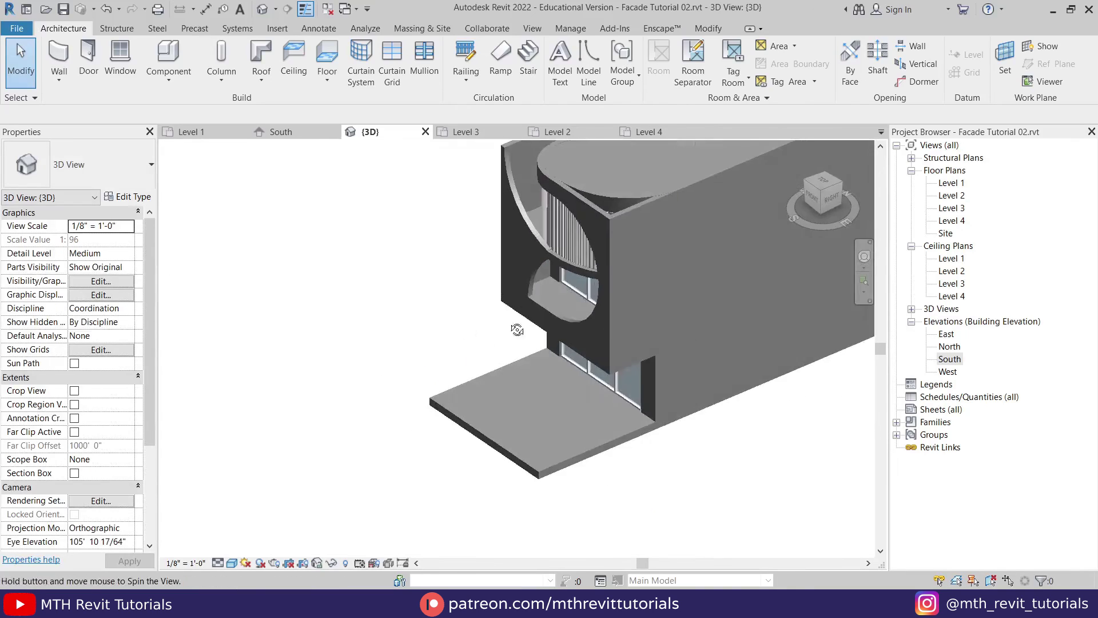
click(191, 132)
key(w)
key(a)
click(627, 352)
click(628, 487)
click(469, 486)
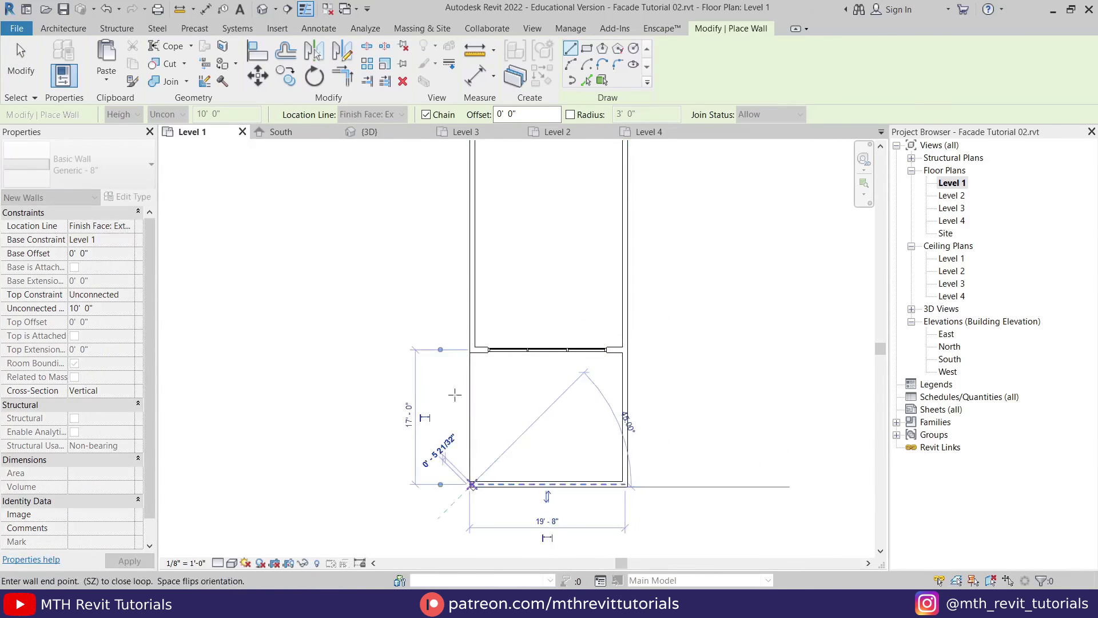
click(470, 352)
key(Escape)
key(Escape)
Return to the 3D view, open the Blocks add-in and sign in with the account e-mail and password.
click(368, 132)
click(614, 28)
click(227, 60)
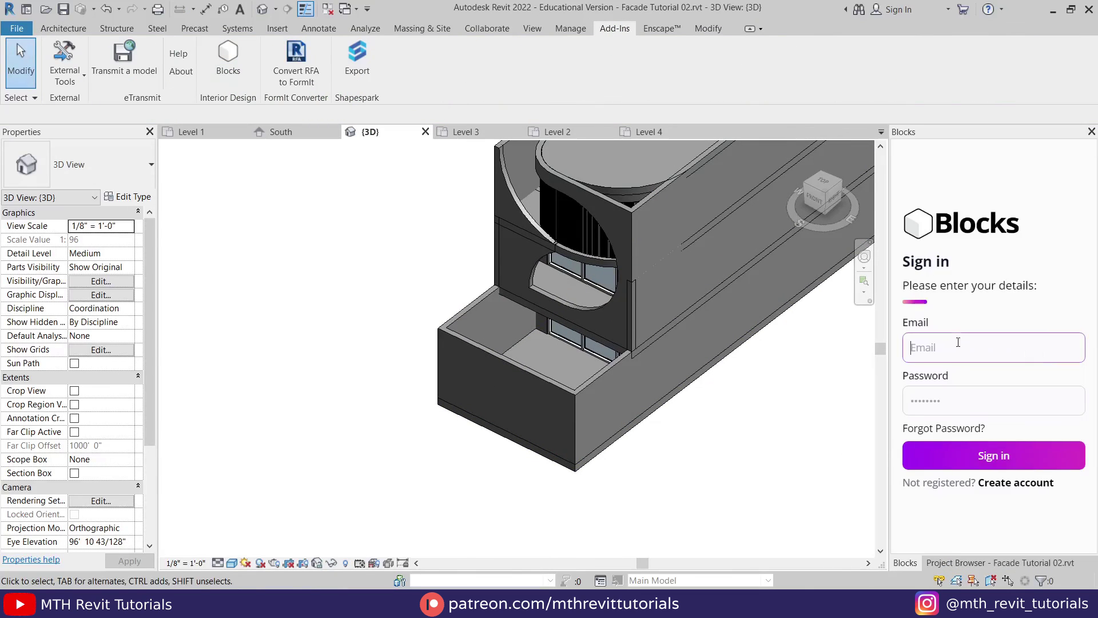
text(om)
key(Tab)
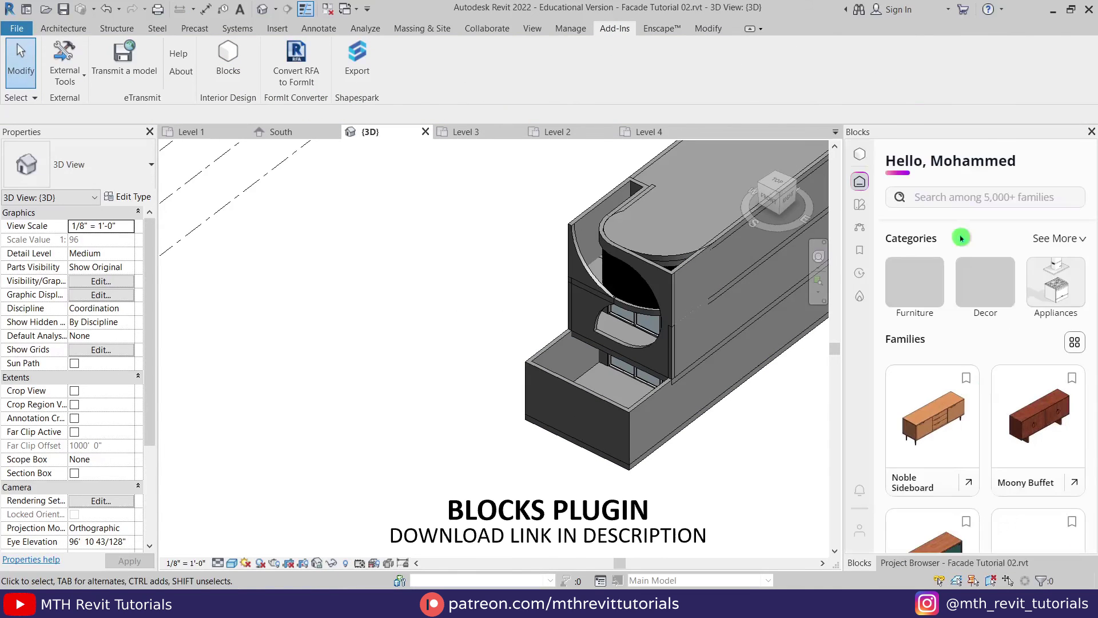
Search the Blocks library for "gate" and load the Modern Folding Gate family.
click(947, 198)
text(gate)
key(Return)
drag(843, 331, 814, 330)
scroll(966, 428, down, 10)
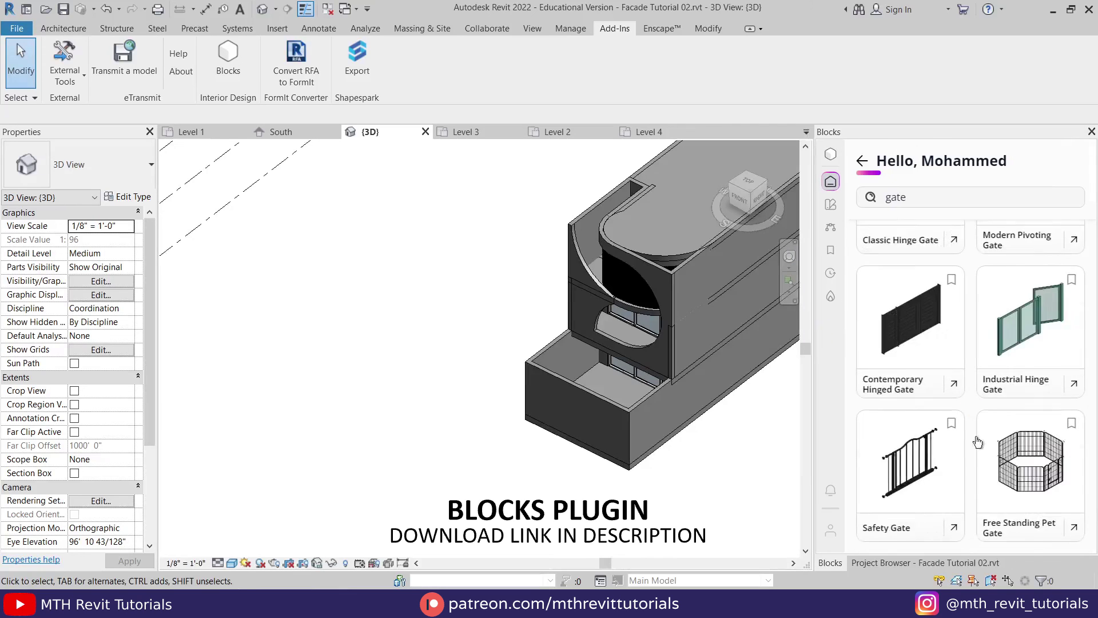
scroll(967, 429, up, 2)
click(902, 468)
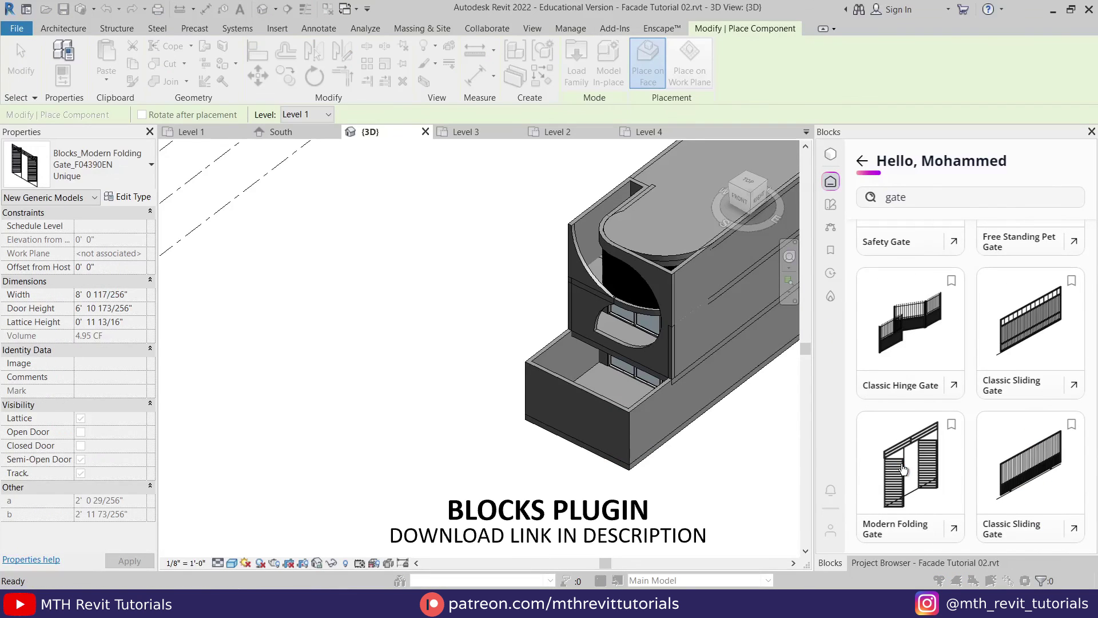
Place the Modern Folding Gate on the yard's front wall in the Site plan and shift it toward the wall's left end.
click(576, 439)
key(Escape)
key(Escape)
click(915, 562)
double_click(870, 233)
scroll(452, 425, up, 7)
click(470, 399)
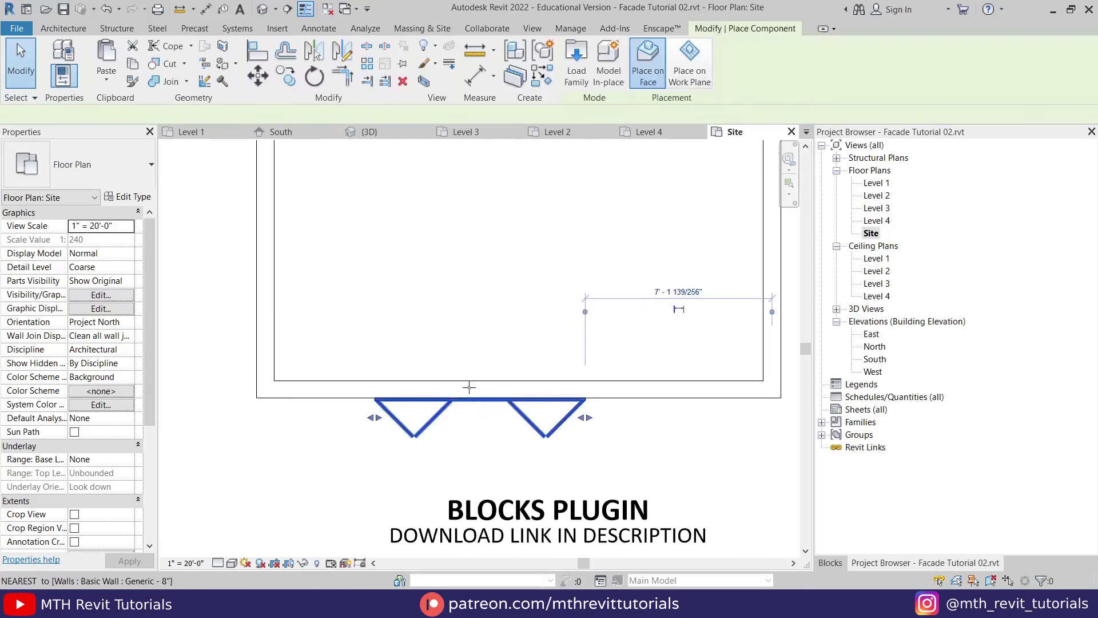
drag(467, 395, 301, 397)
click(468, 386)
Split the yard's front wall at the gate and open it across the gate's full width.
key(s)
key(l)
click(403, 388)
key(Escape)
click(368, 382)
drag(402, 397, 511, 399)
Place a second Modern Folding Gate near the right end of the yard's front wall and reduce its width.
click(499, 403)
key(c)
key(s)
click(596, 423)
key(Escape)
key(Escape)
click(592, 423)
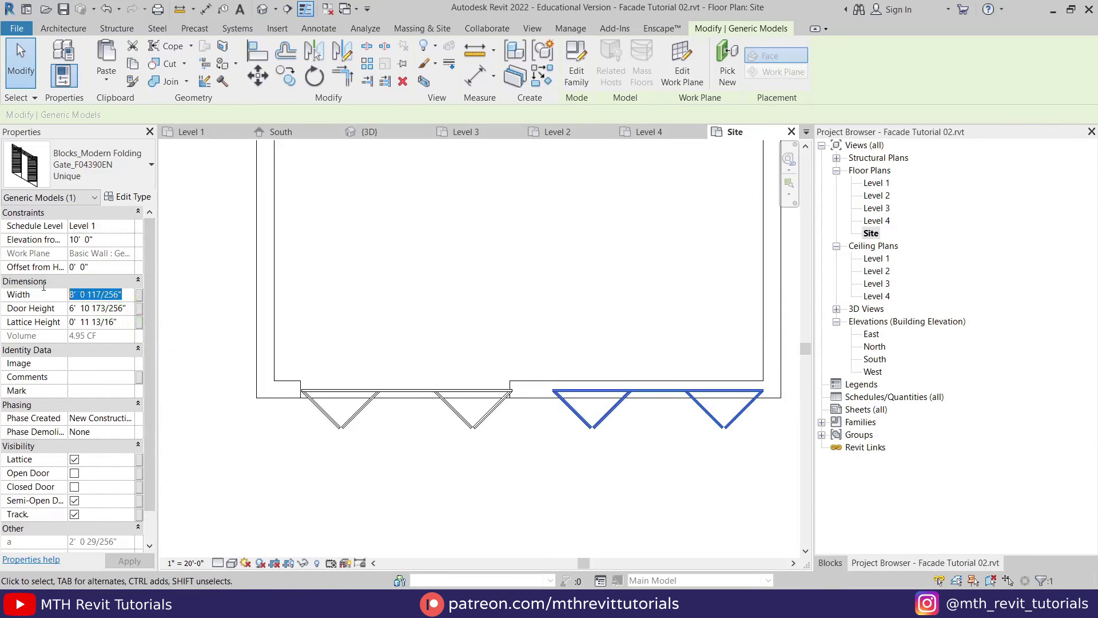
Split the yard's front wall at both ends of the narrower gate and delete the wall piece between them.
key(s)
key(l)
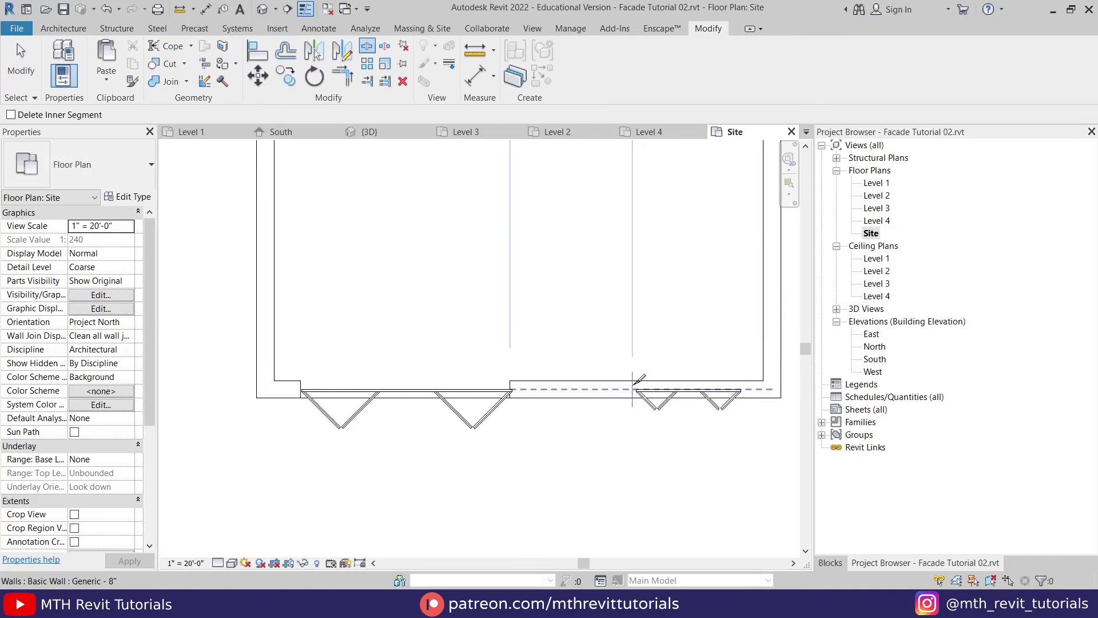
click(741, 389)
key(Escape)
click(688, 382)
key(Delete)
Select both folding gates in the 3D view and set their elevation from level to 0' 0".
click(265, 10)
ctrl+click(600, 360)
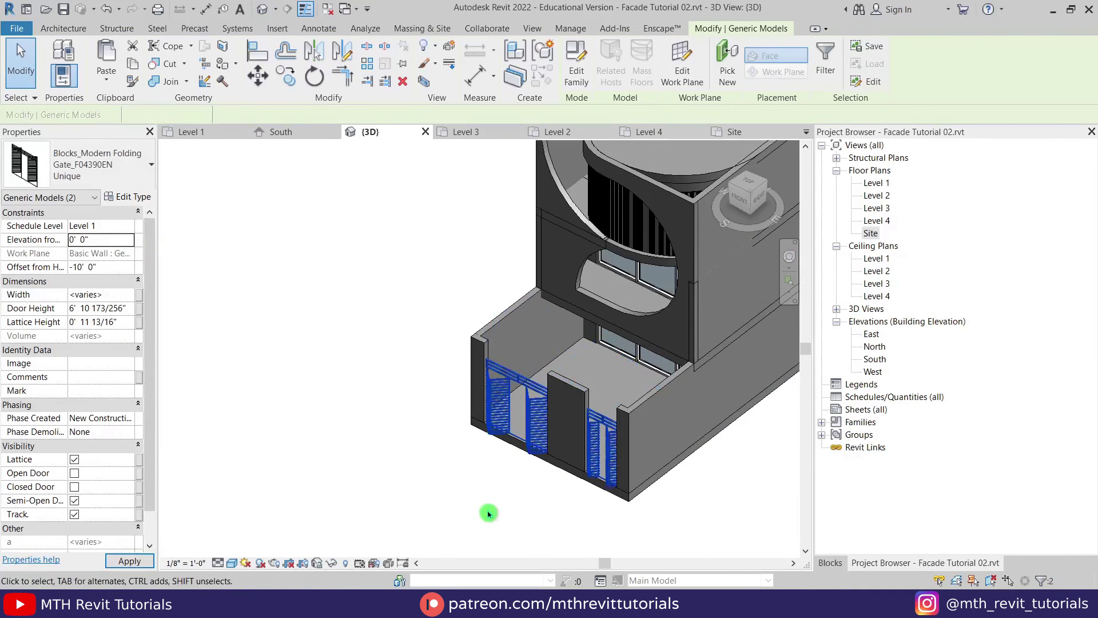
click(365, 419)
Select the five front yard walls and set their unconnected height to 7'.
shift+middle_drag(365, 419, 537, 316)
scroll(546, 320, up, 2)
click(641, 309)
ctrl+click(533, 326)
ctrl+click(310, 329)
click(108, 309)
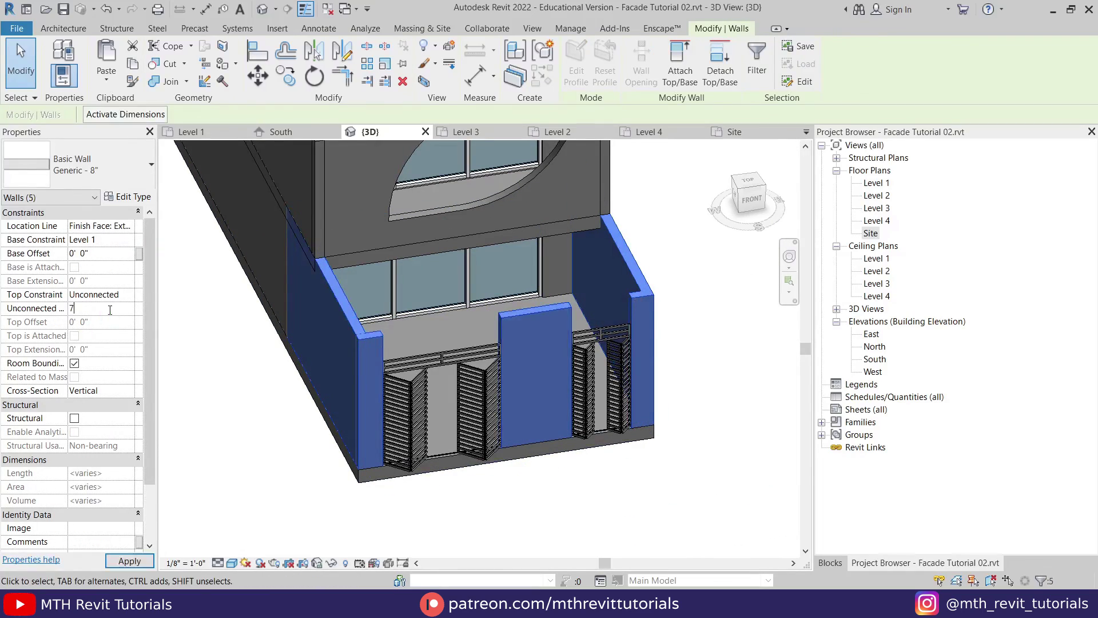
text(7)
key(Return)
key(Escape)
Reset the elevation of both folding gates to 0 so they stand at the base of the lowered walls.
click(589, 475)
ctrl+click(481, 486)
click(102, 240)
text(0)
click(768, 505)
scroll(407, 402, up, 2)
shift+middle_drag(767, 504, 382, 440)
scroll(468, 434, down, 4)
shift+middle_drag(469, 434, 662, 404)
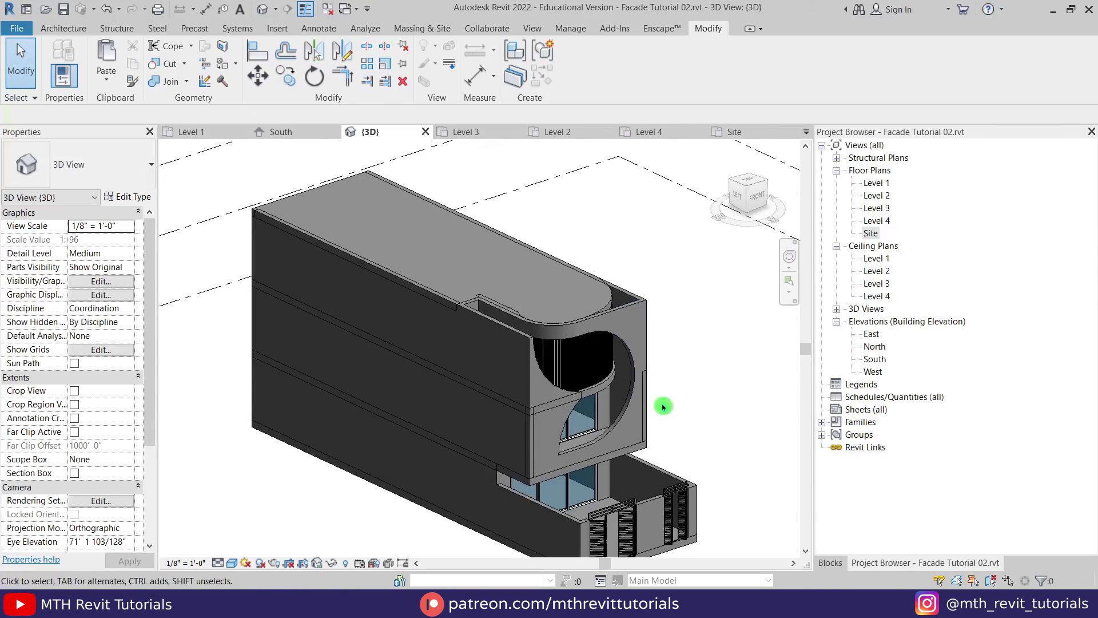